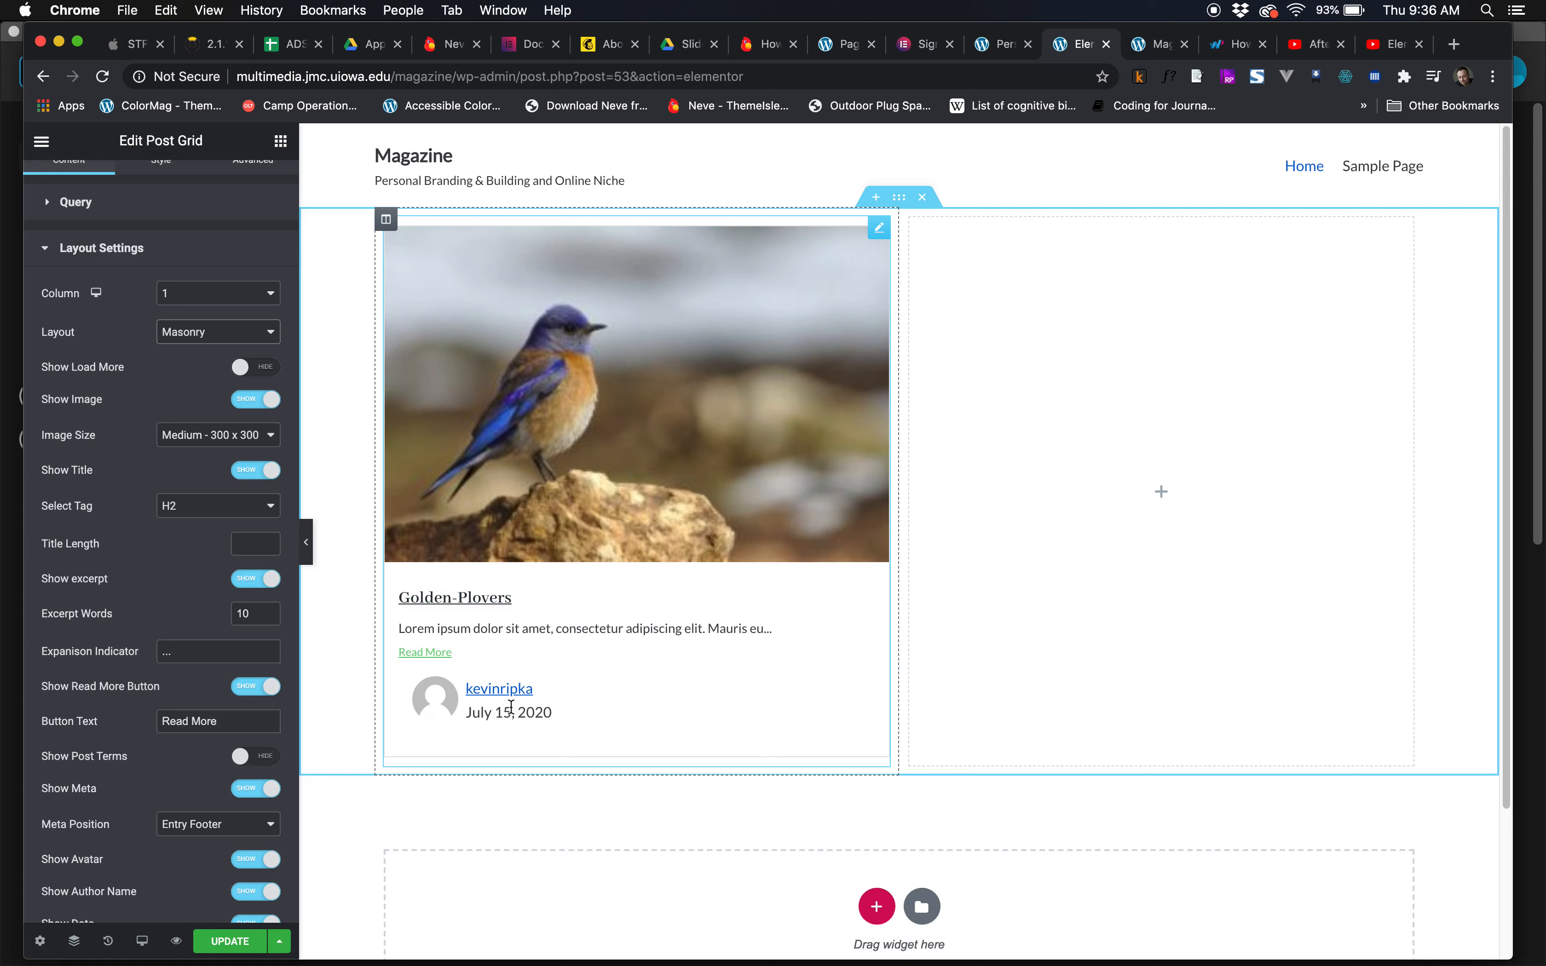
# Hide the post grid's meta information and set its image size to Neve-blog - 930 x 620.
pyautogui.scroll(-4, 208, 682)
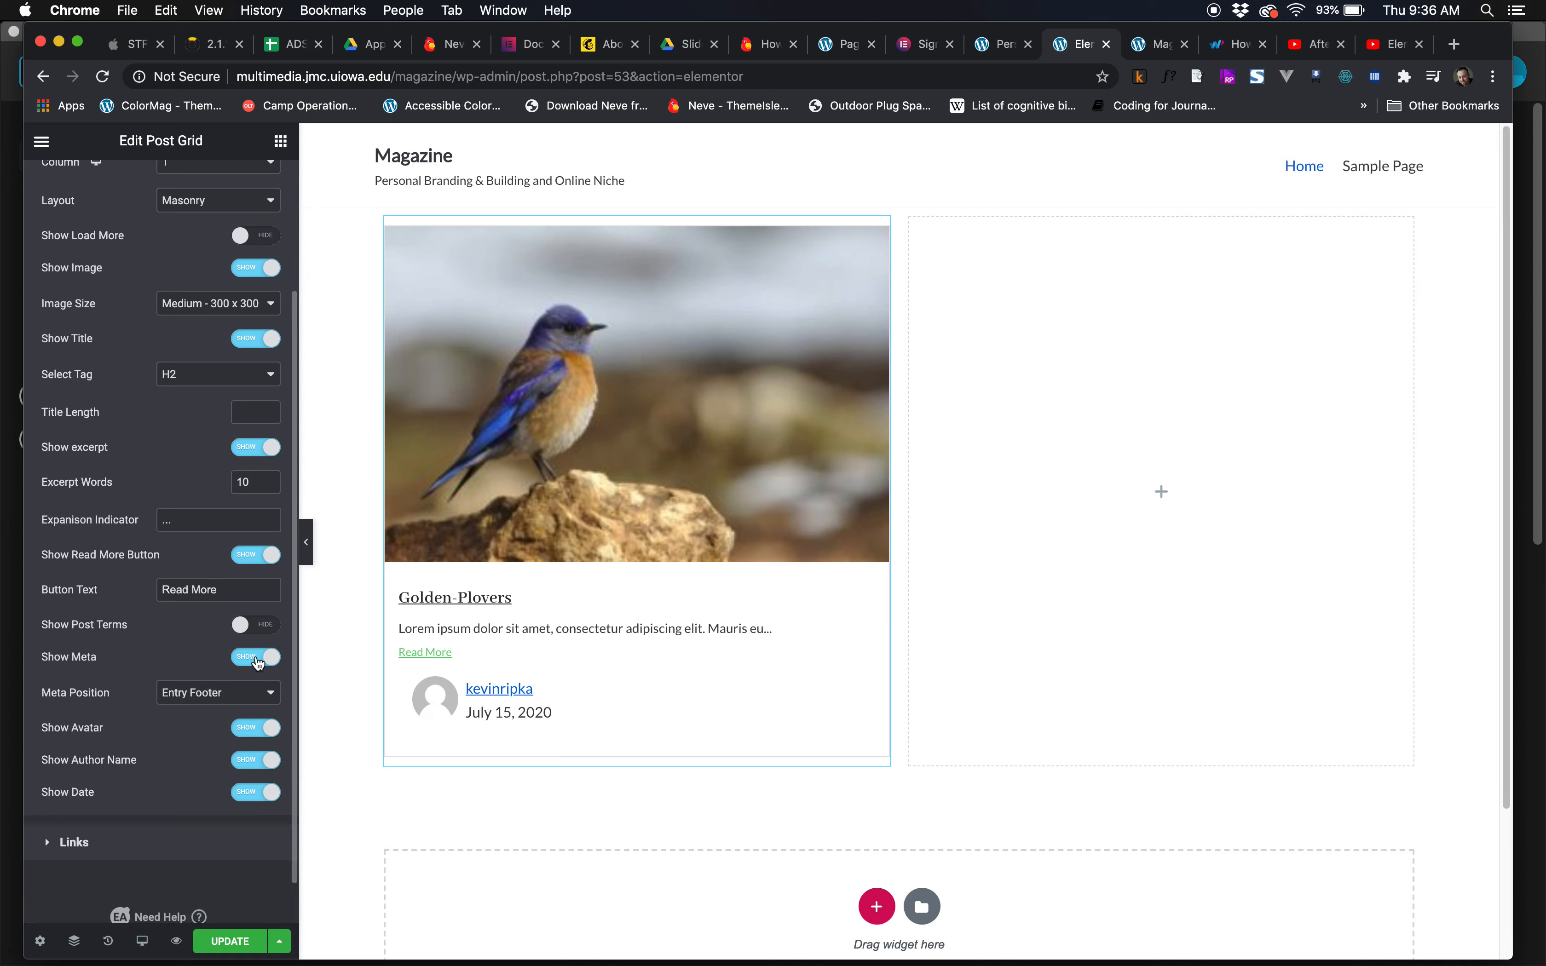
pyautogui.click(259, 663)
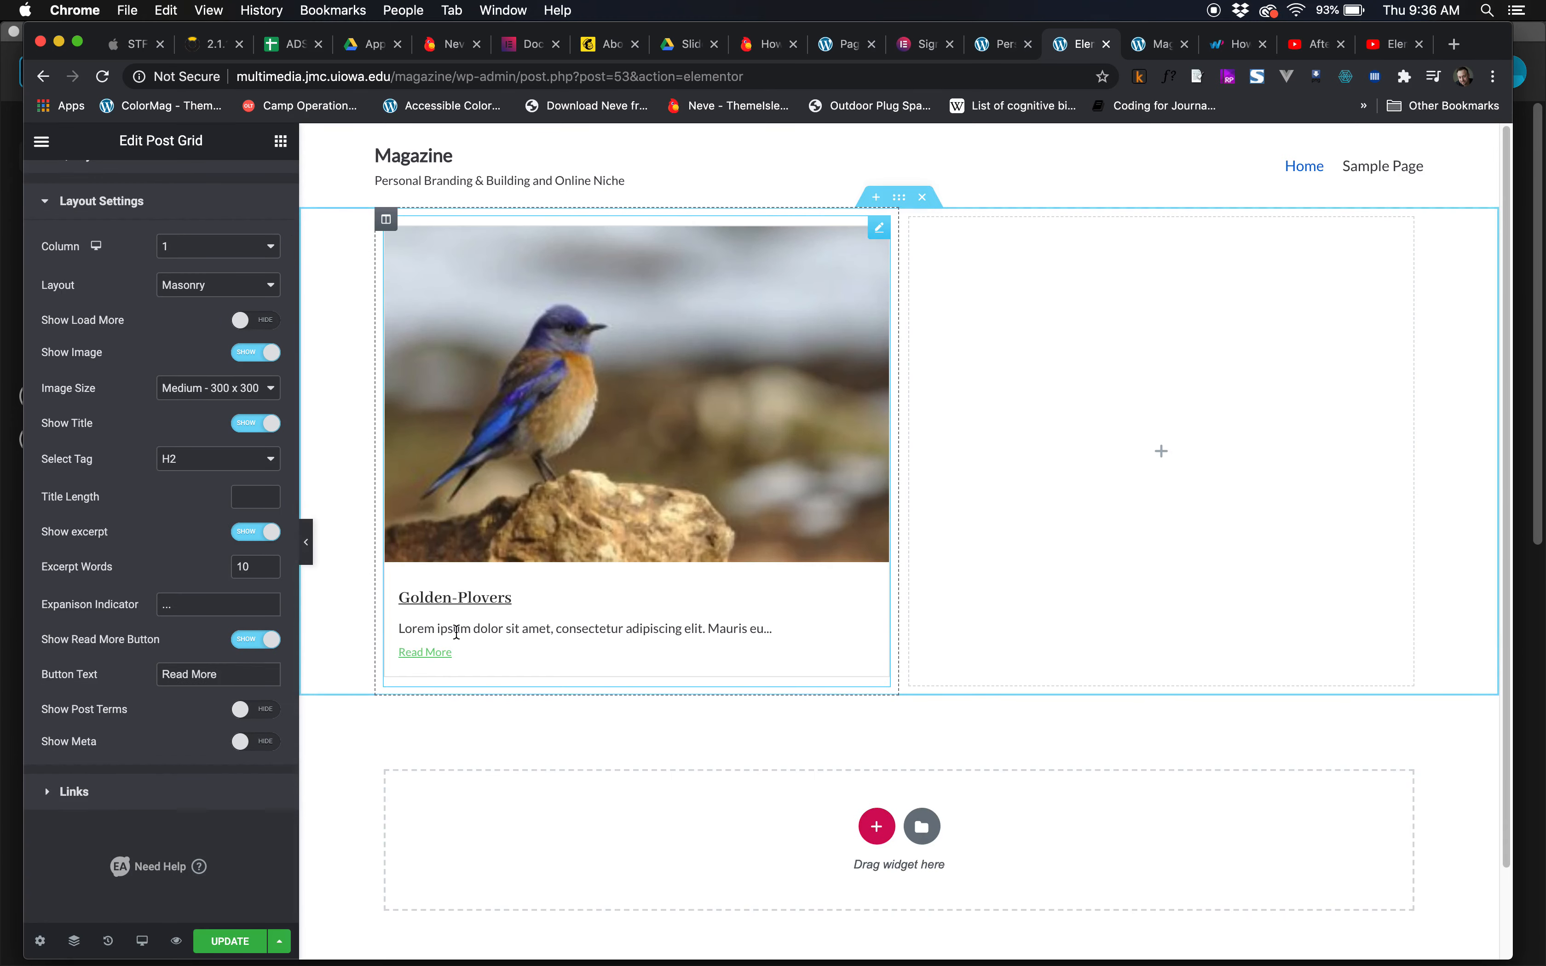
pyautogui.scroll(2, 189, 569)
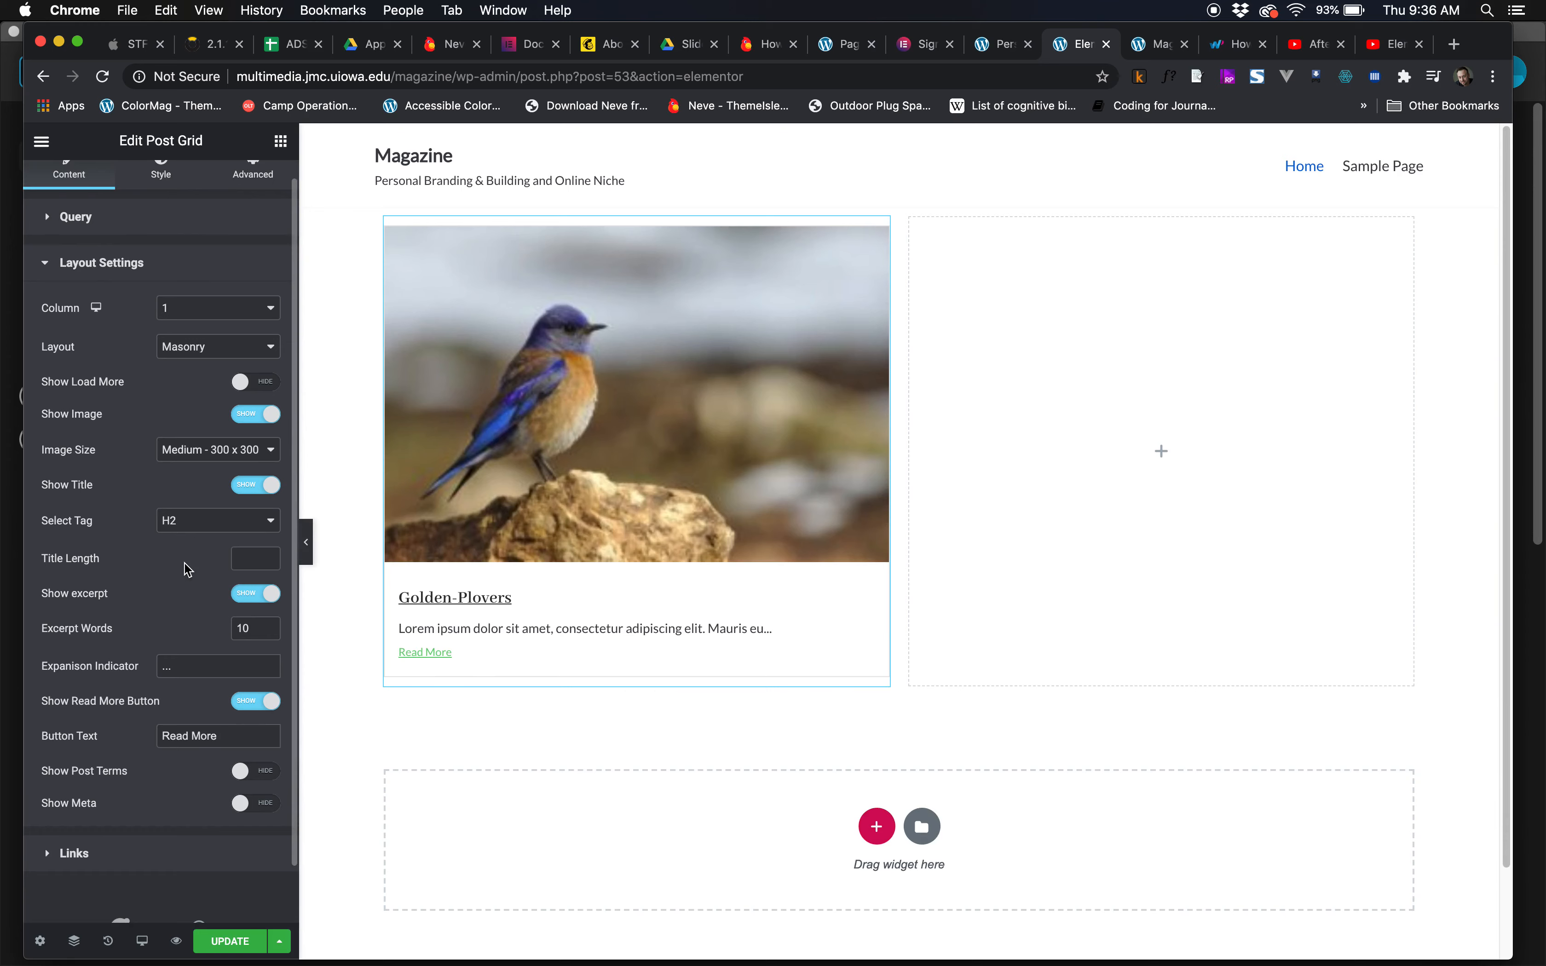
pyautogui.scroll(1, 186, 569)
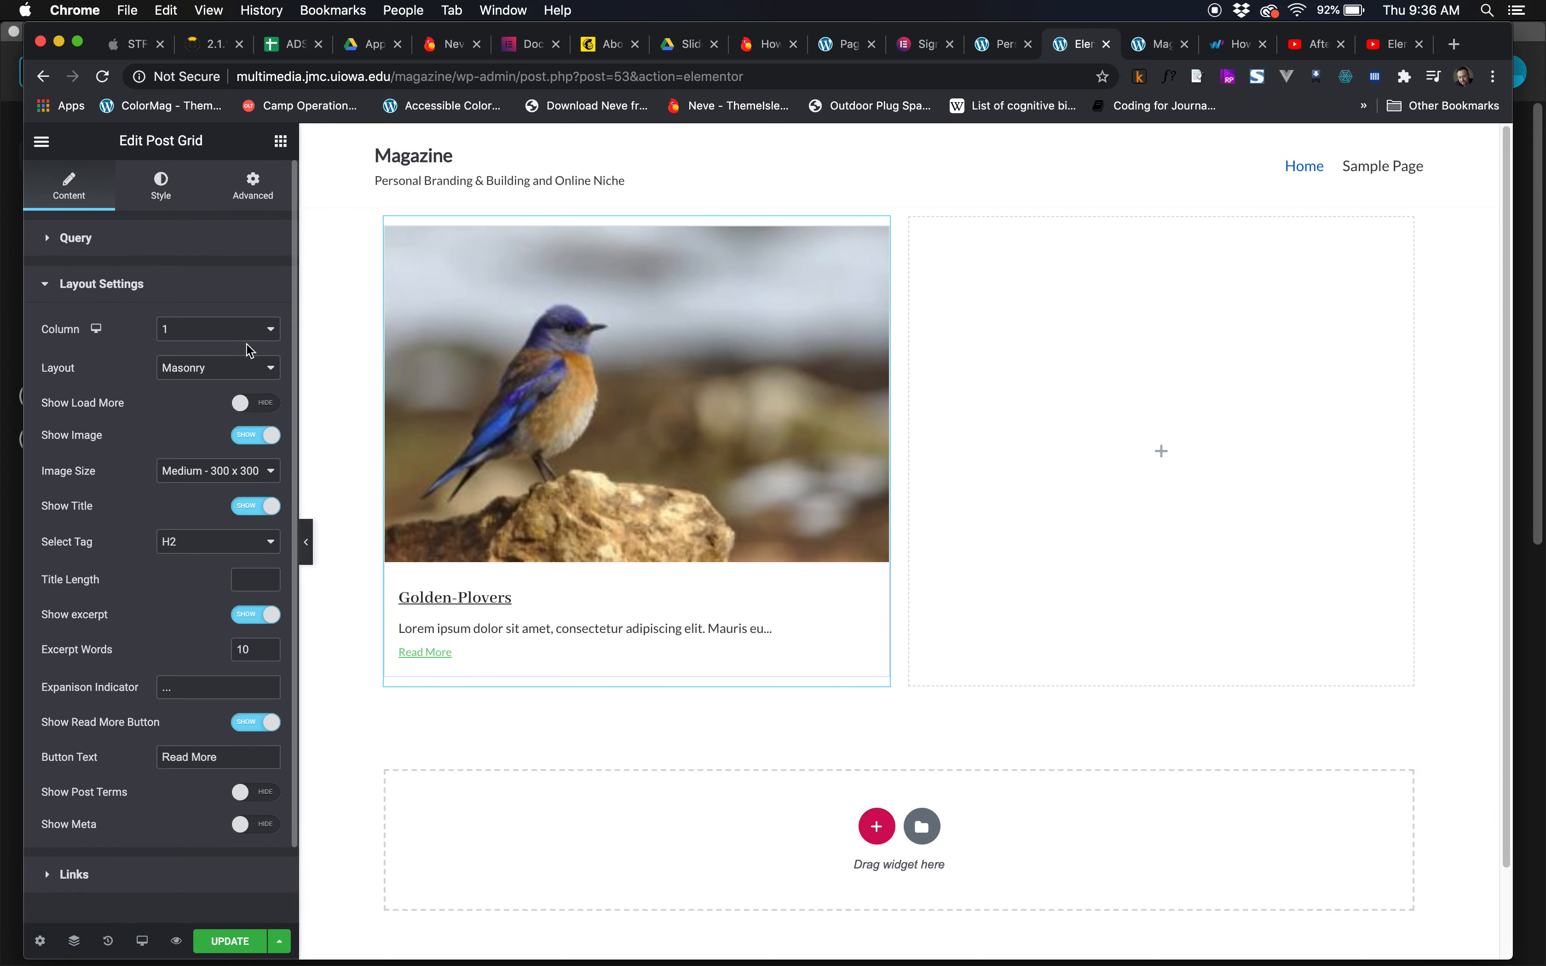
pyautogui.click(273, 481)
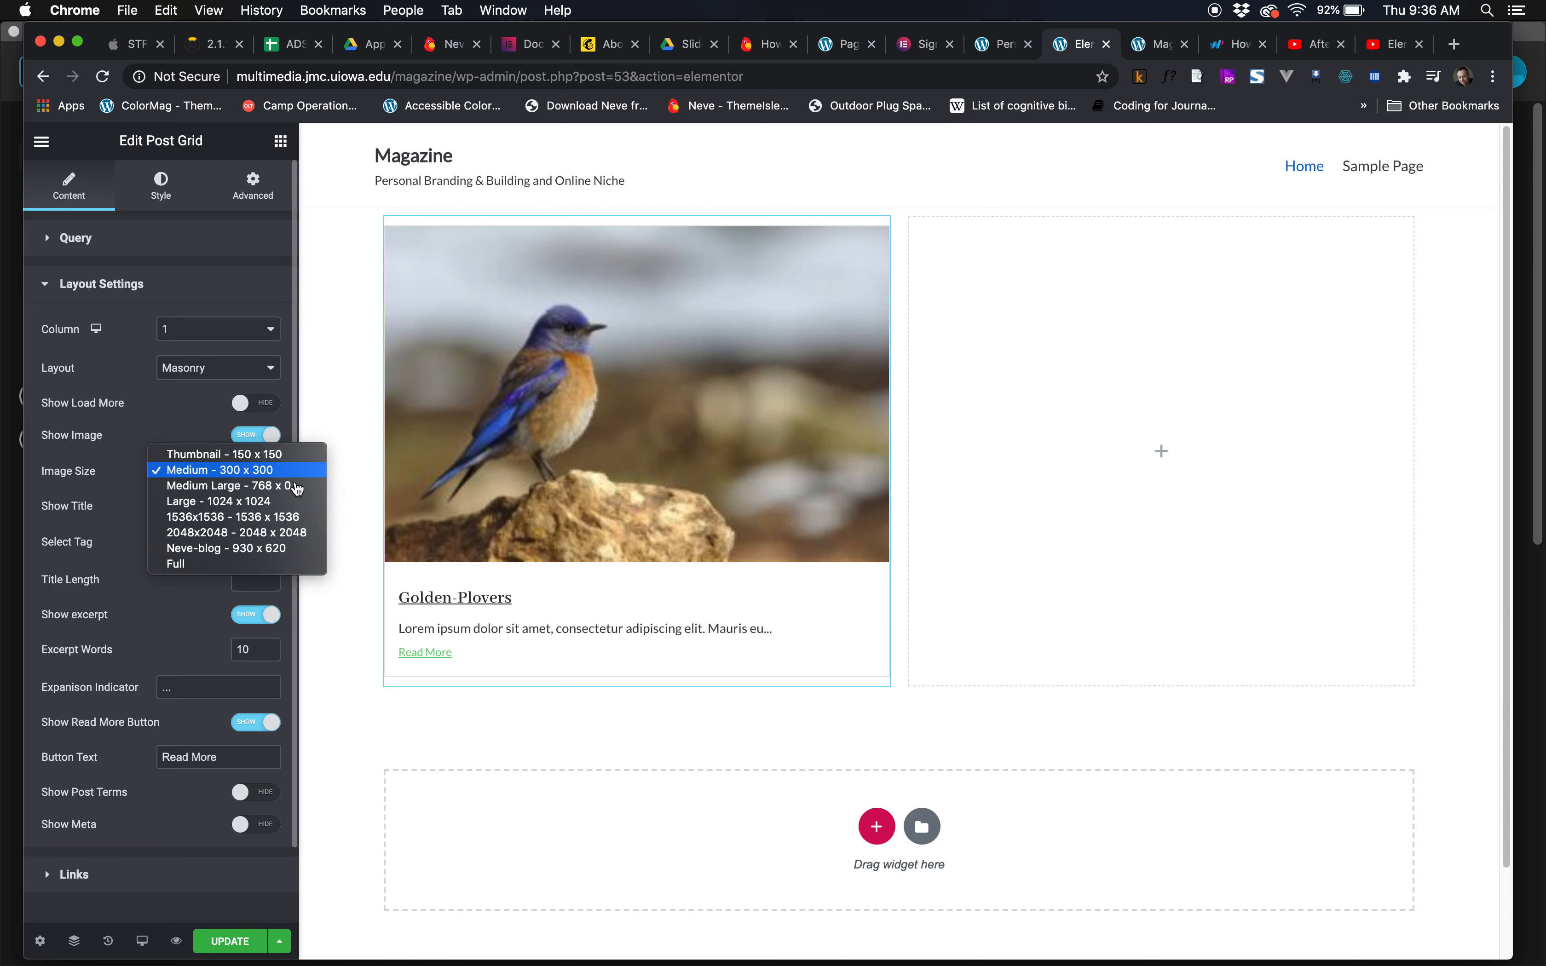
pyautogui.click(275, 549)
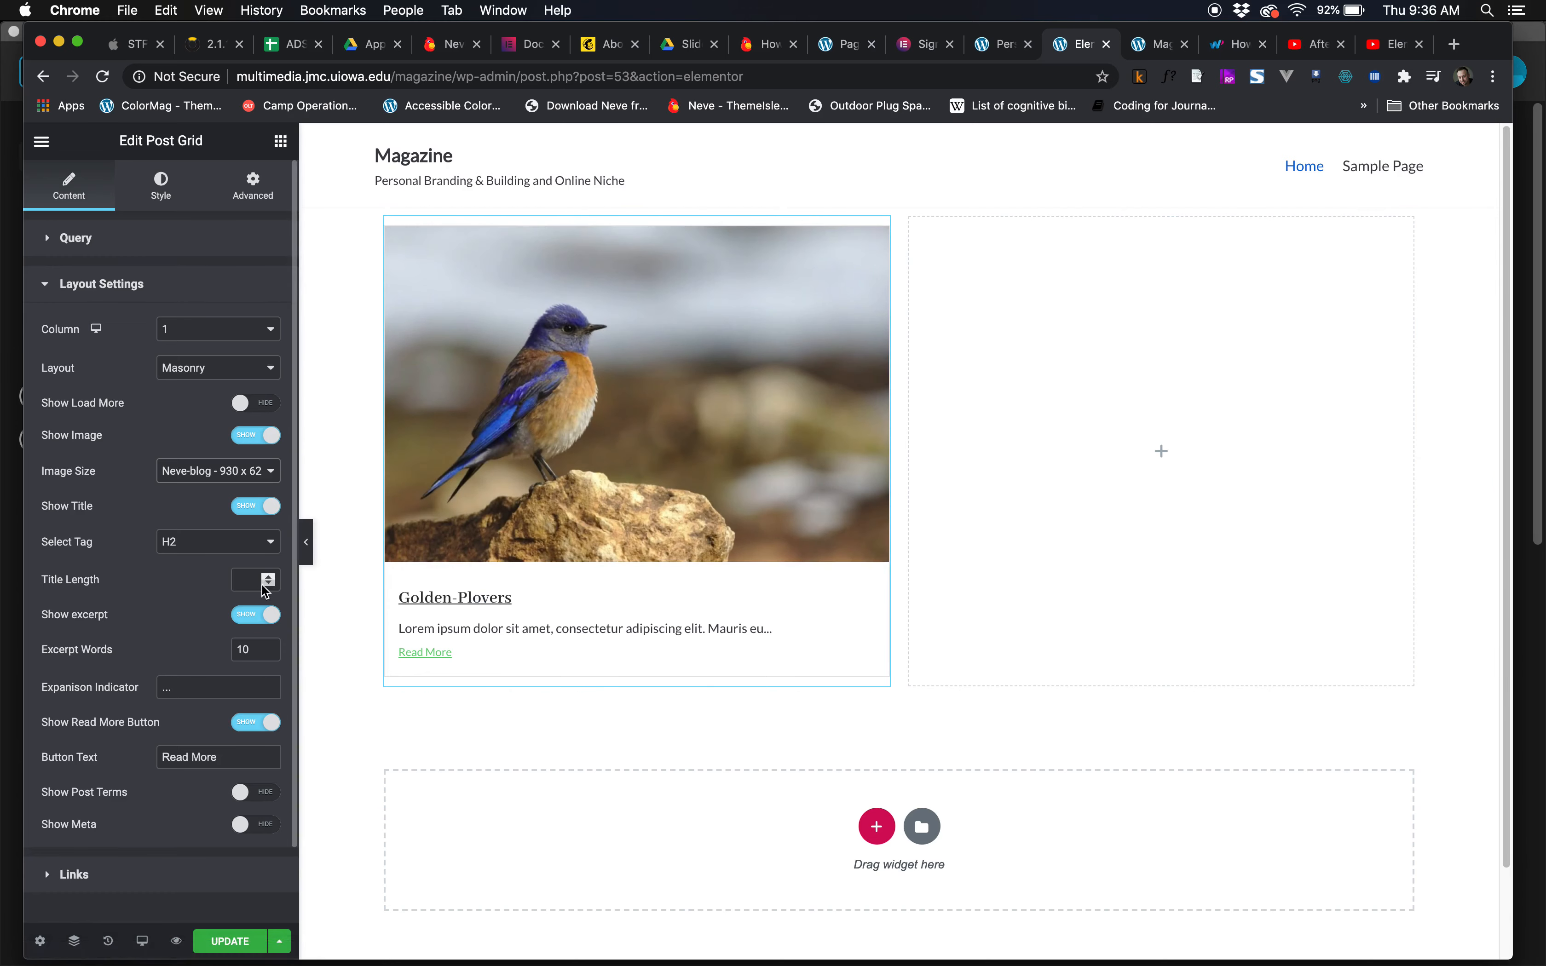
# Try hiding the excerpt in the post grid and switch it back on.
pyautogui.click(256, 615)
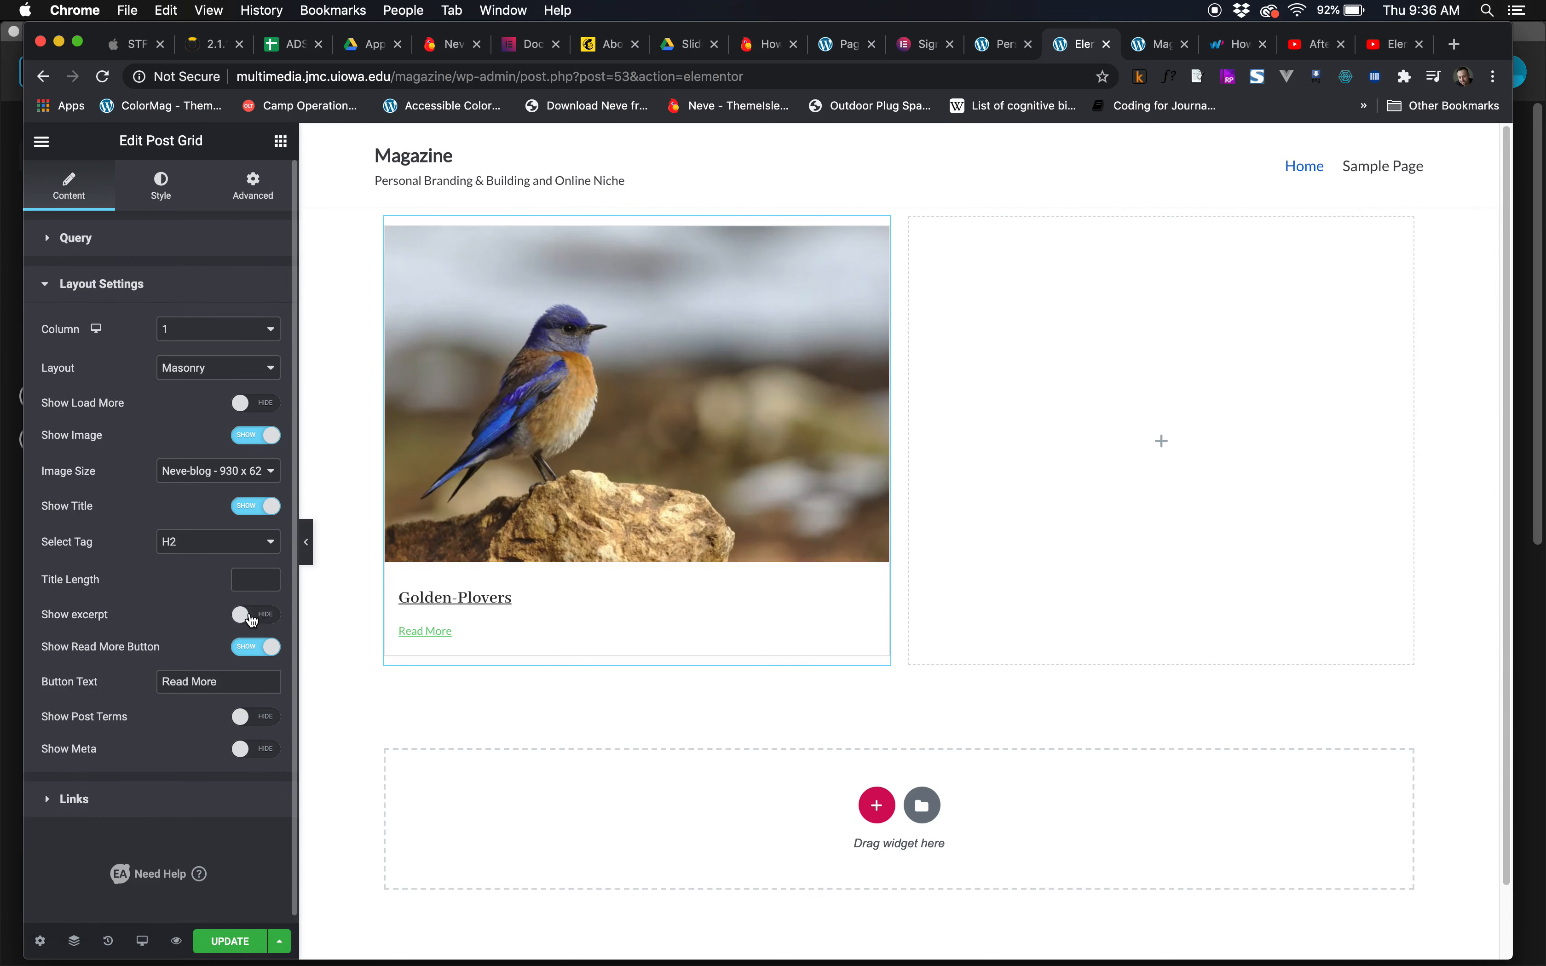
pyautogui.click(252, 616)
# Examine the post grid's remaining layout options, its link settings and its color, typography and spacing styles.
pyautogui.scroll(-2, 238, 682)
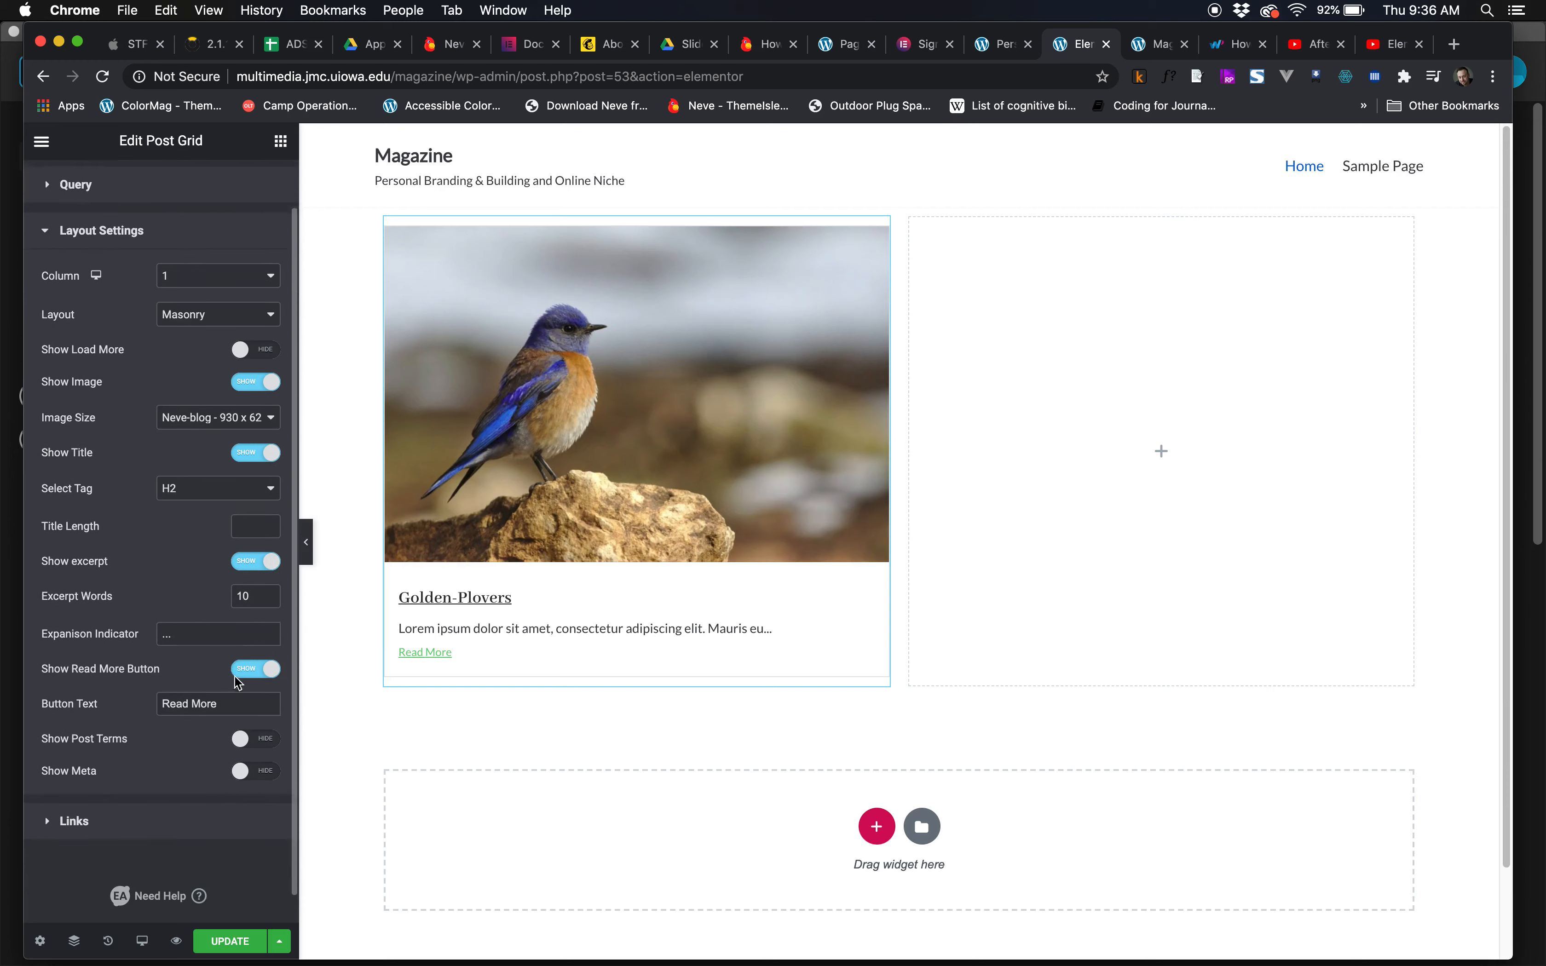
pyautogui.scroll(-1, 238, 682)
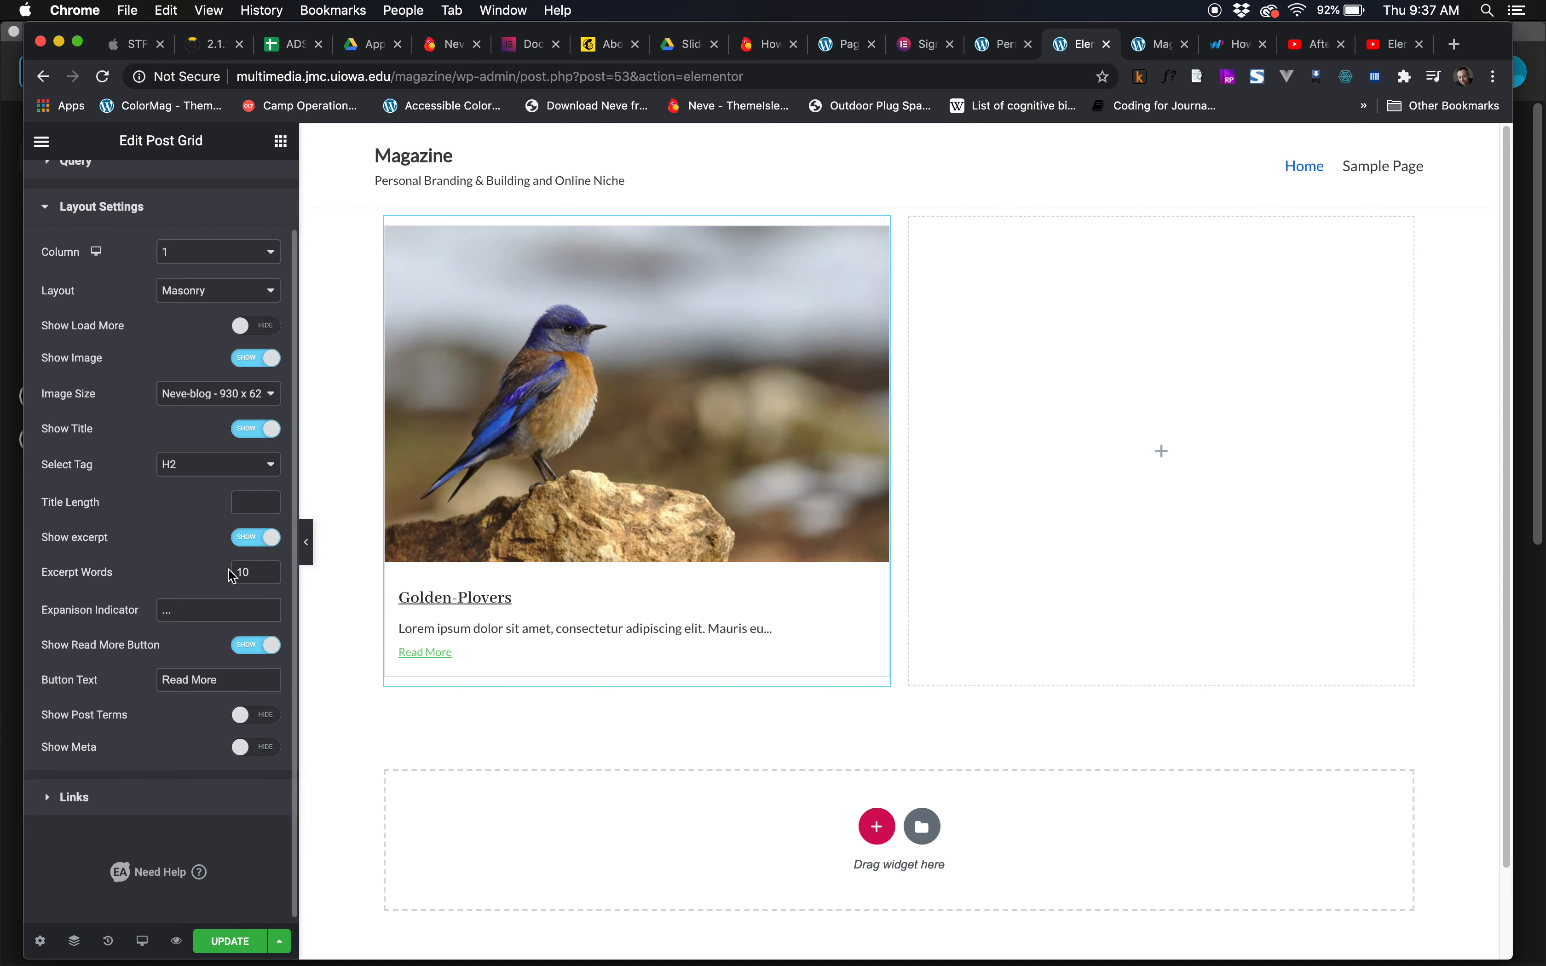
pyautogui.scroll(1, 243, 612)
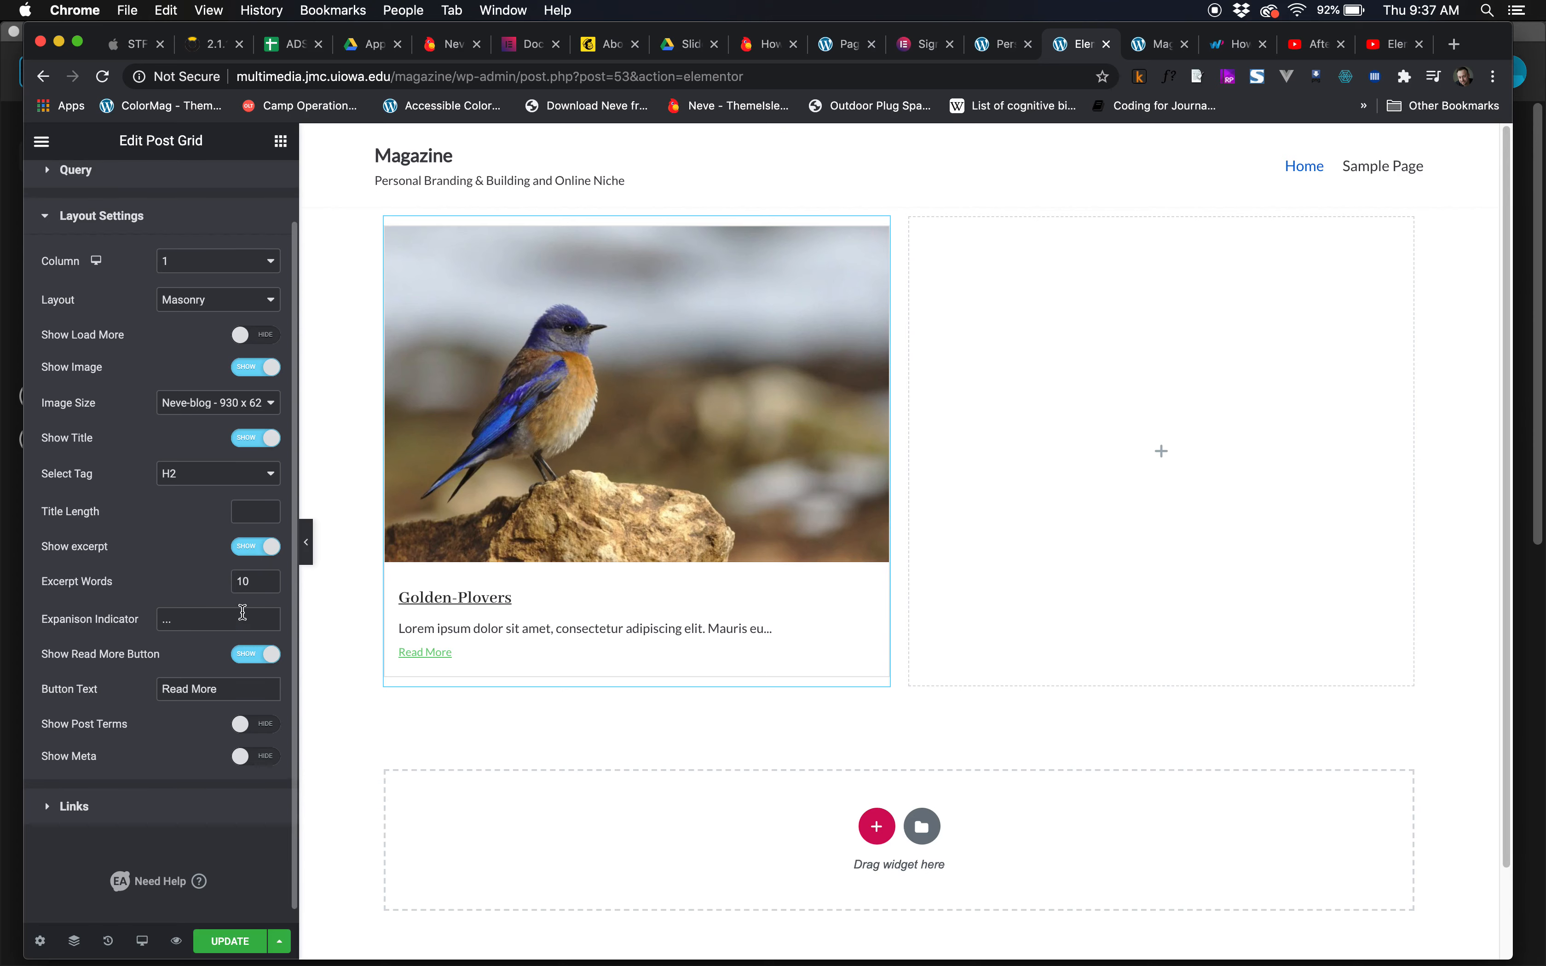
pyautogui.scroll(5, 182, 682)
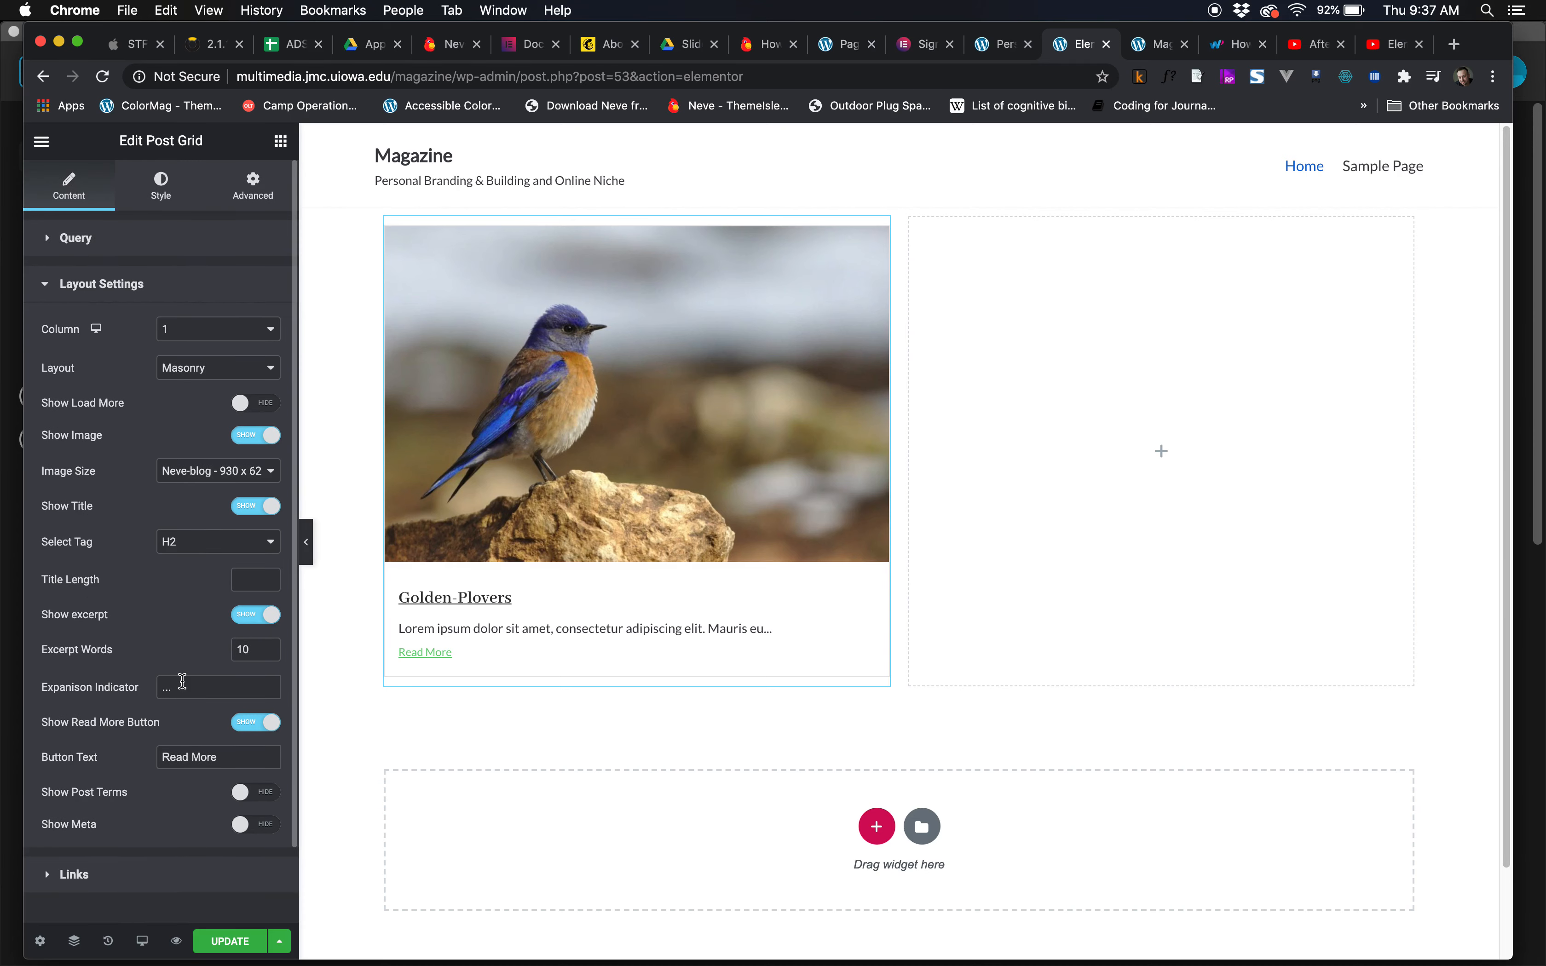
pyautogui.scroll(-1, 183, 684)
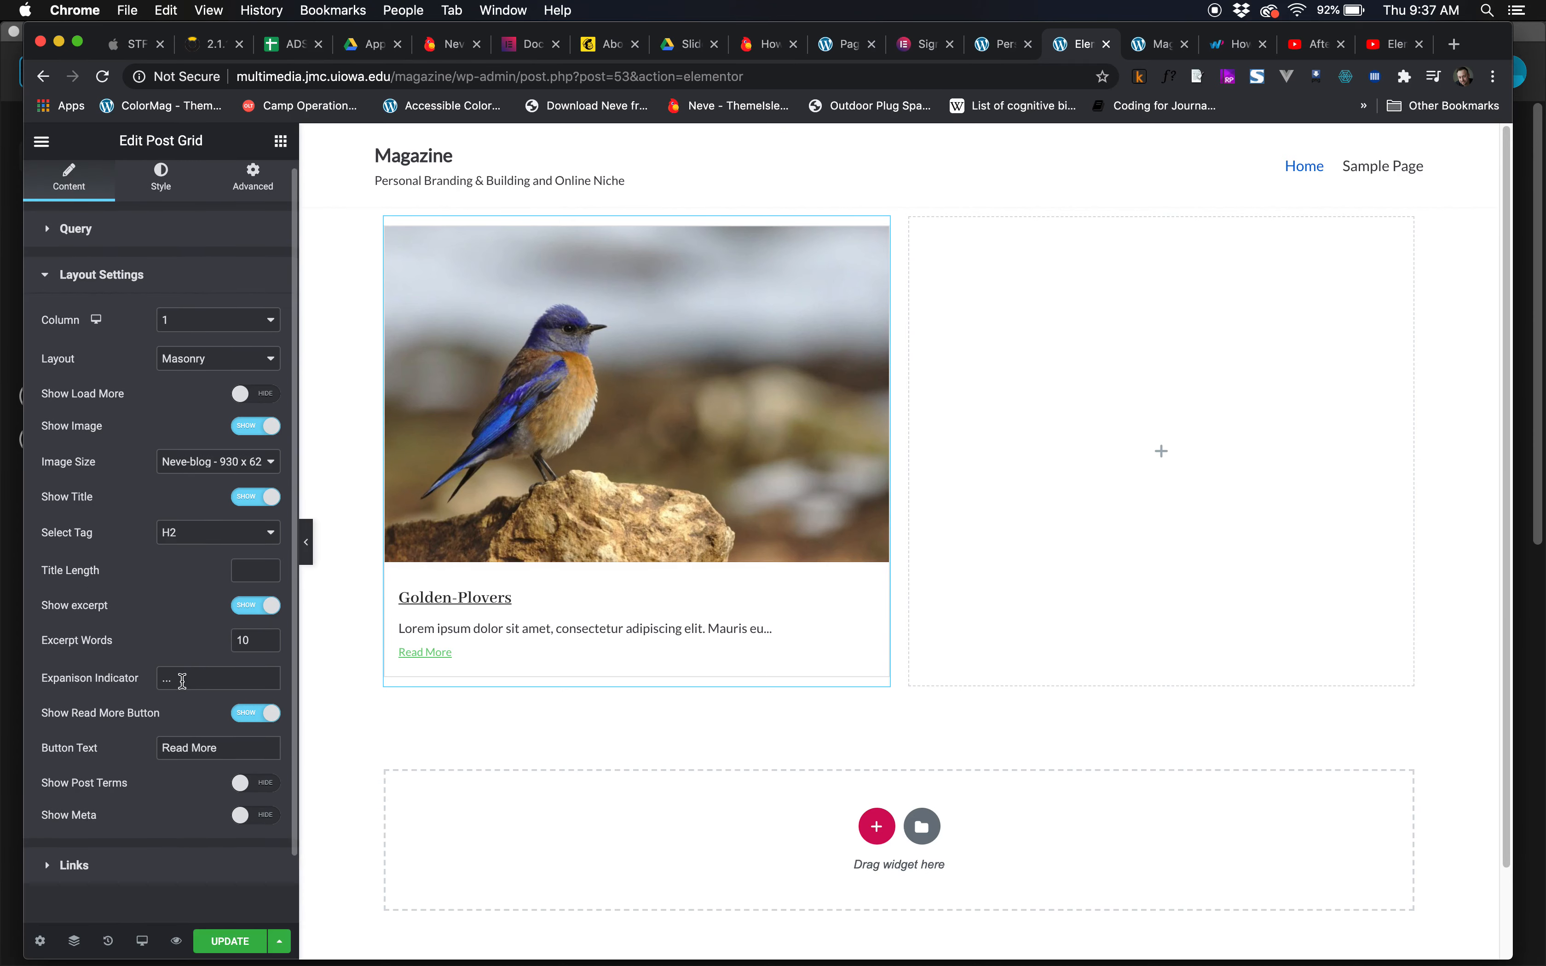
pyautogui.click(49, 853)
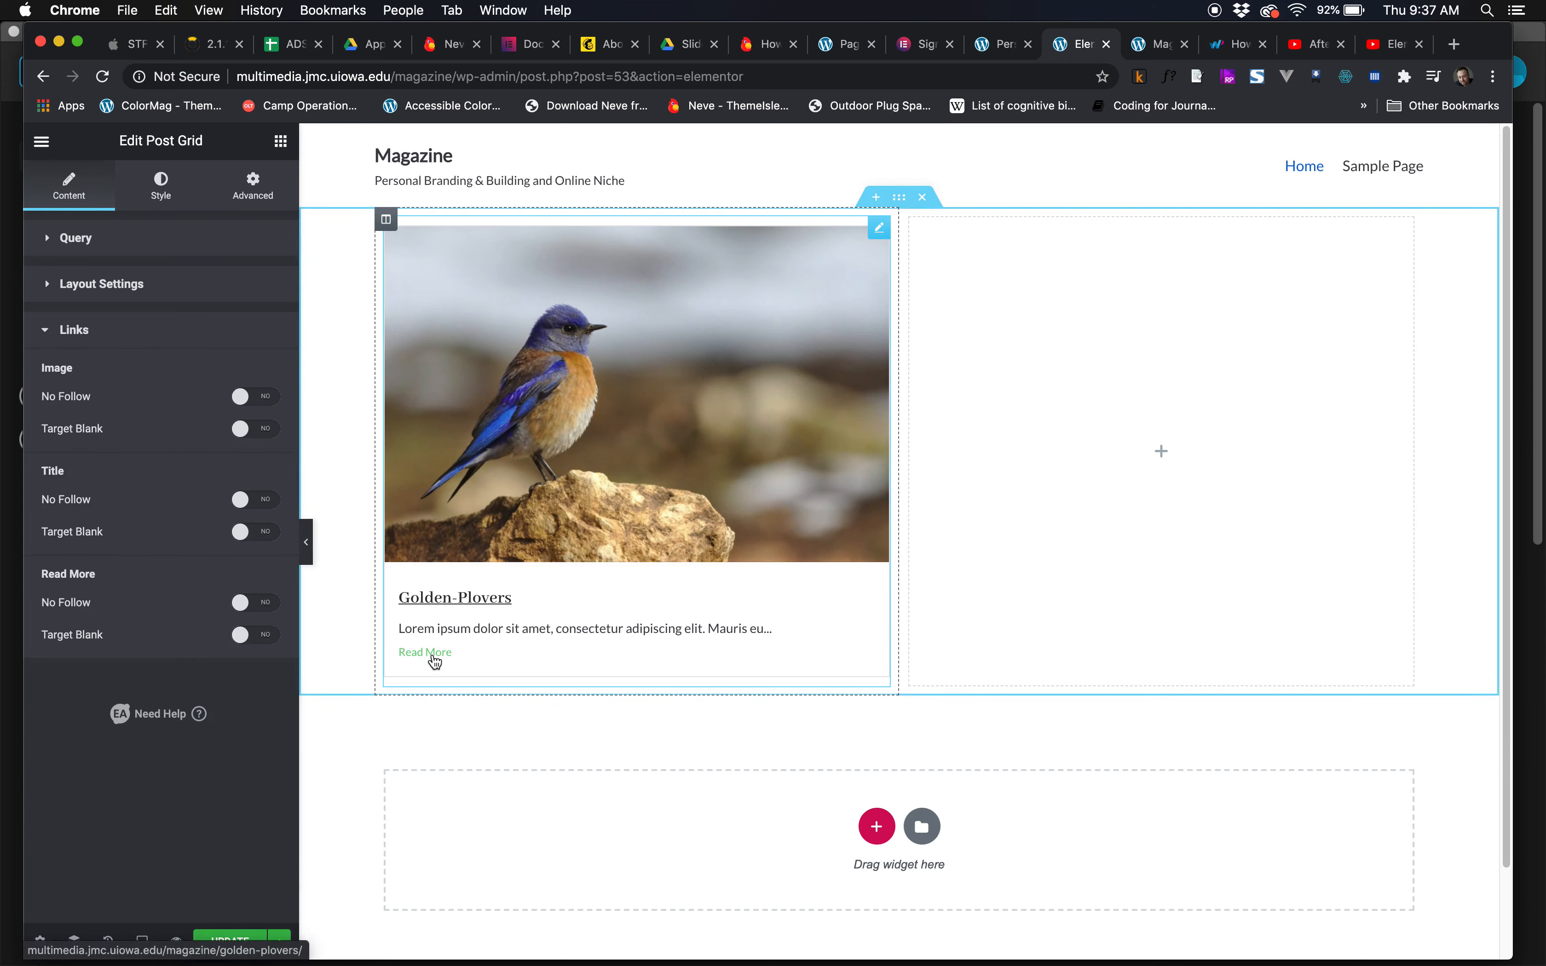
pyautogui.click(67, 291)
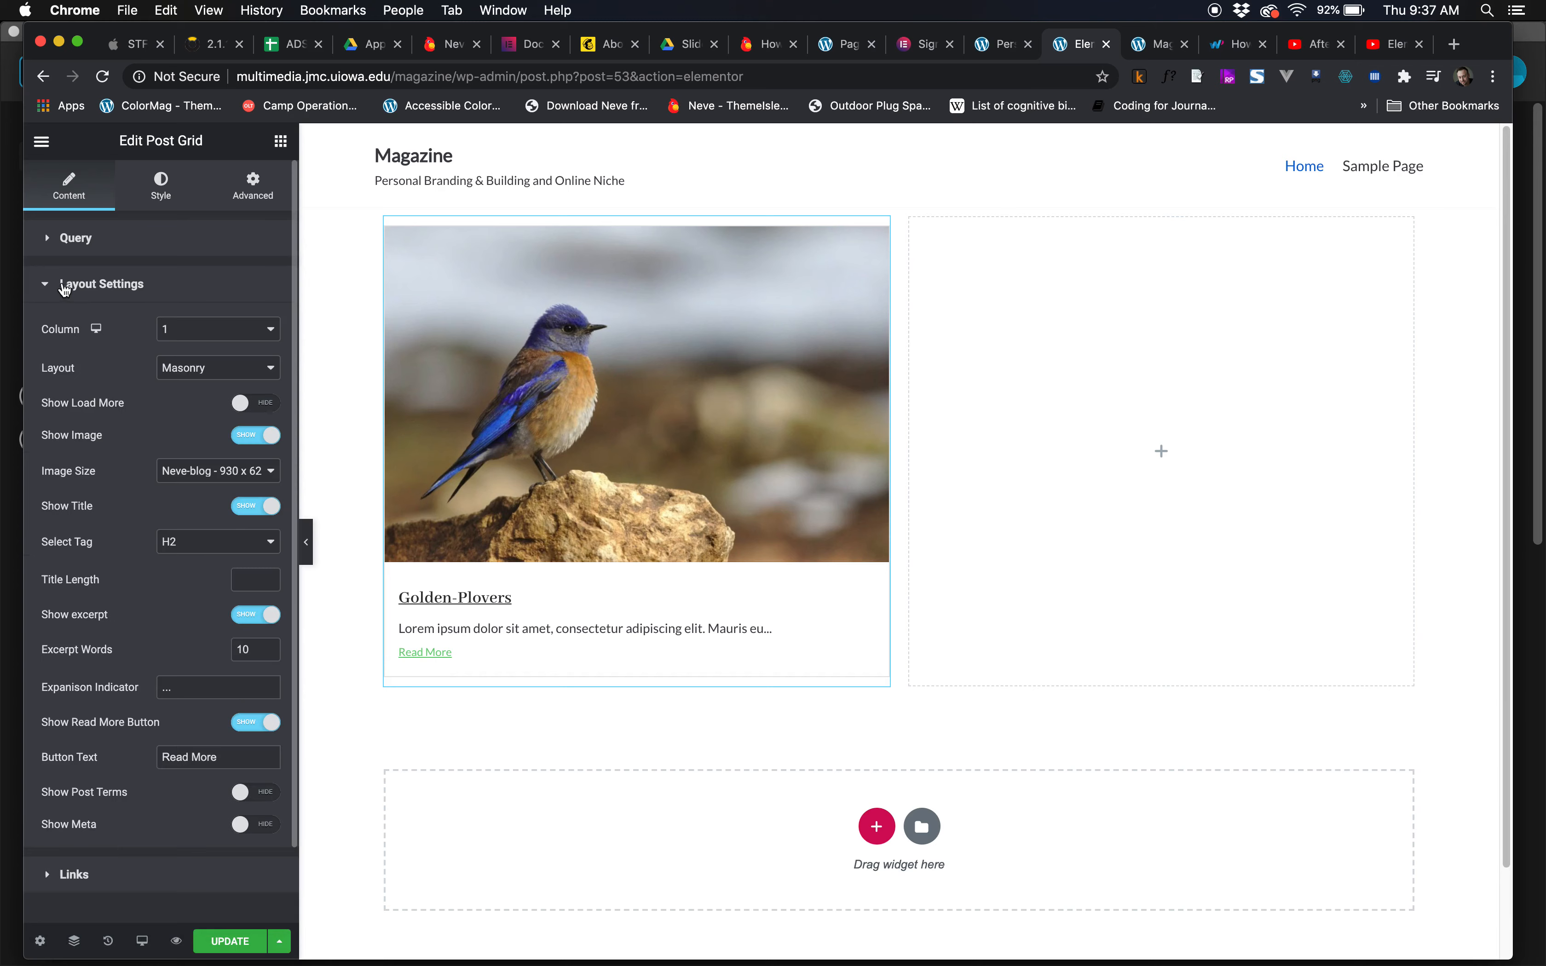
pyautogui.click(162, 189)
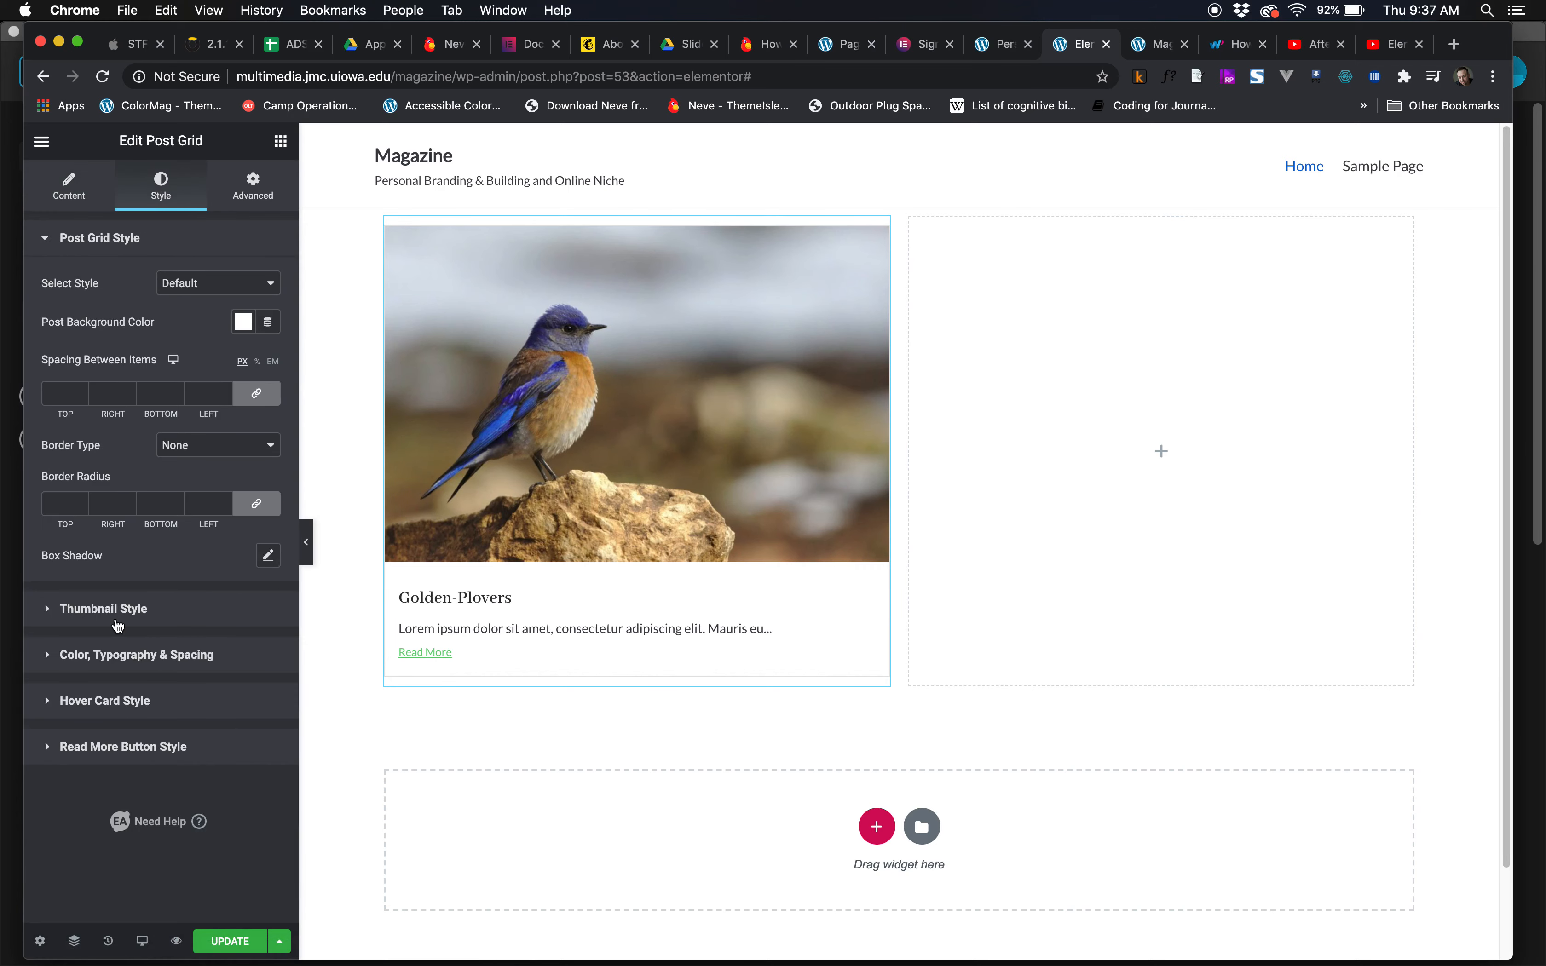
pyautogui.click(48, 663)
pyautogui.scroll(-1, 112, 728)
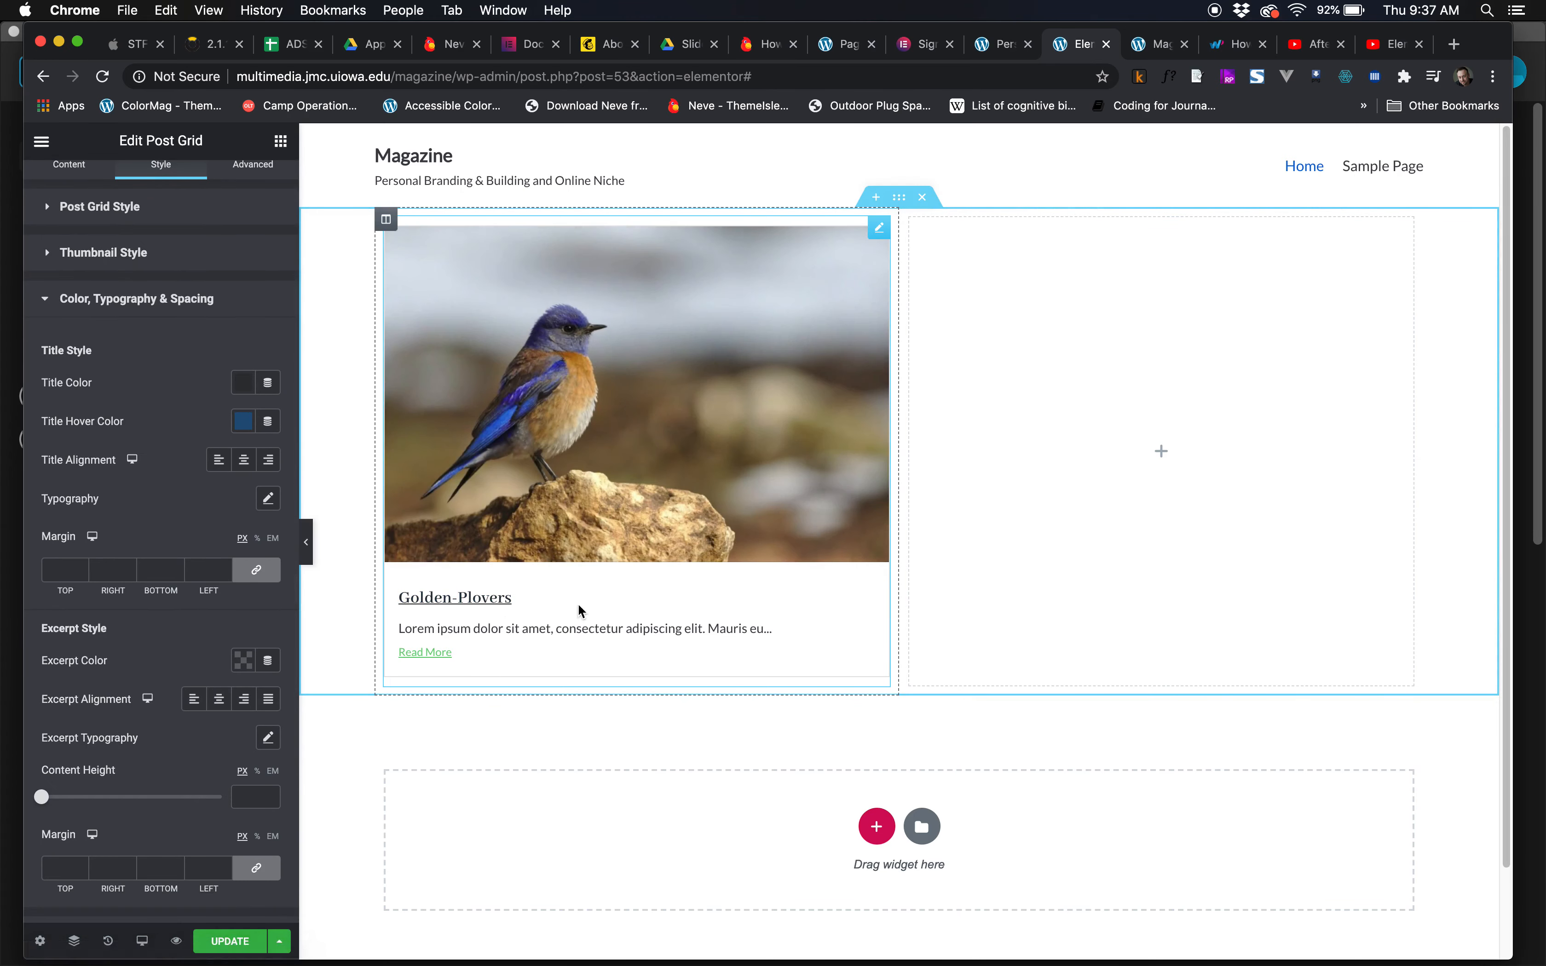
pyautogui.scroll(-1, 262, 637)
pyautogui.scroll(-1, 262, 642)
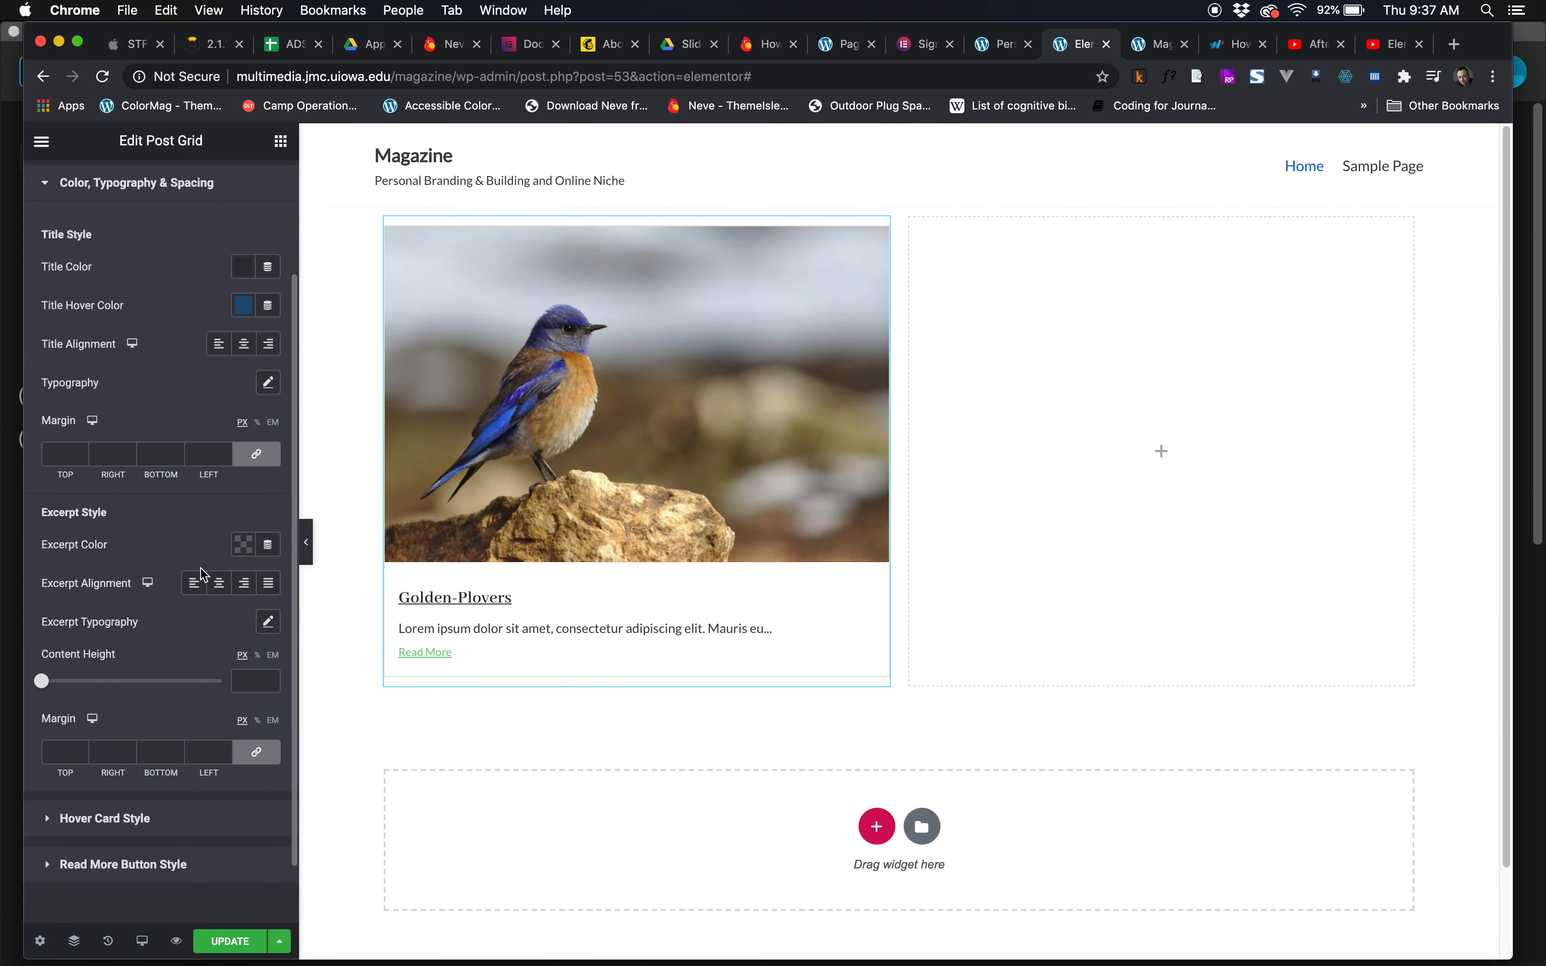
pyautogui.scroll(-1, 203, 576)
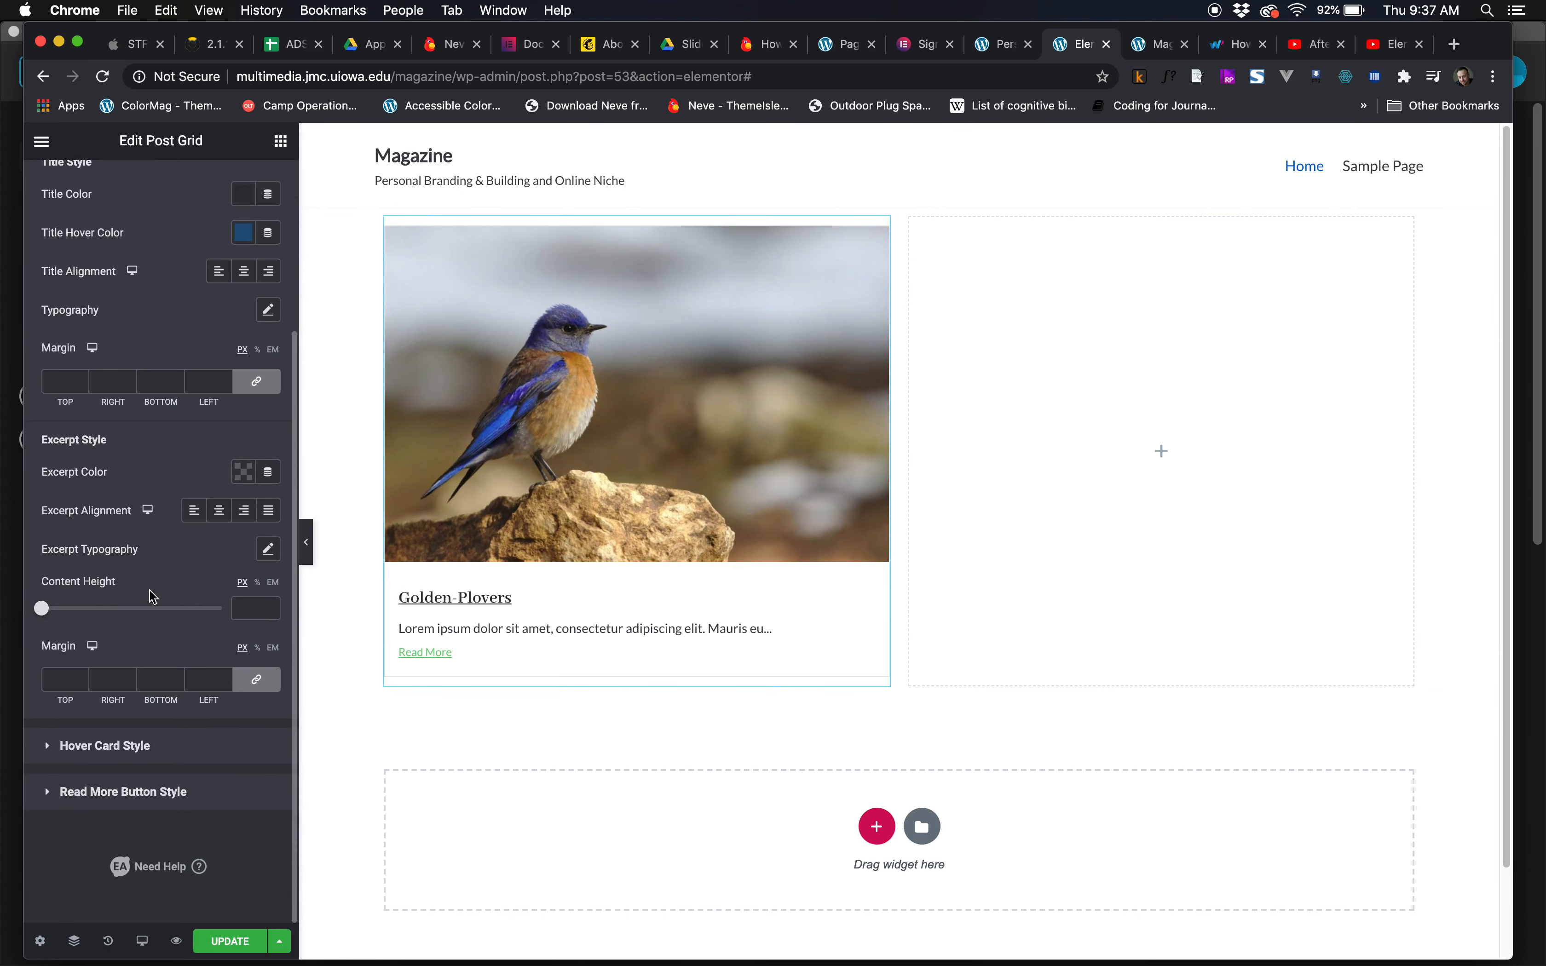
# Change the normal text color of the post grid's Read More button to magenta, #C91CBC.
pyautogui.click(55, 797)
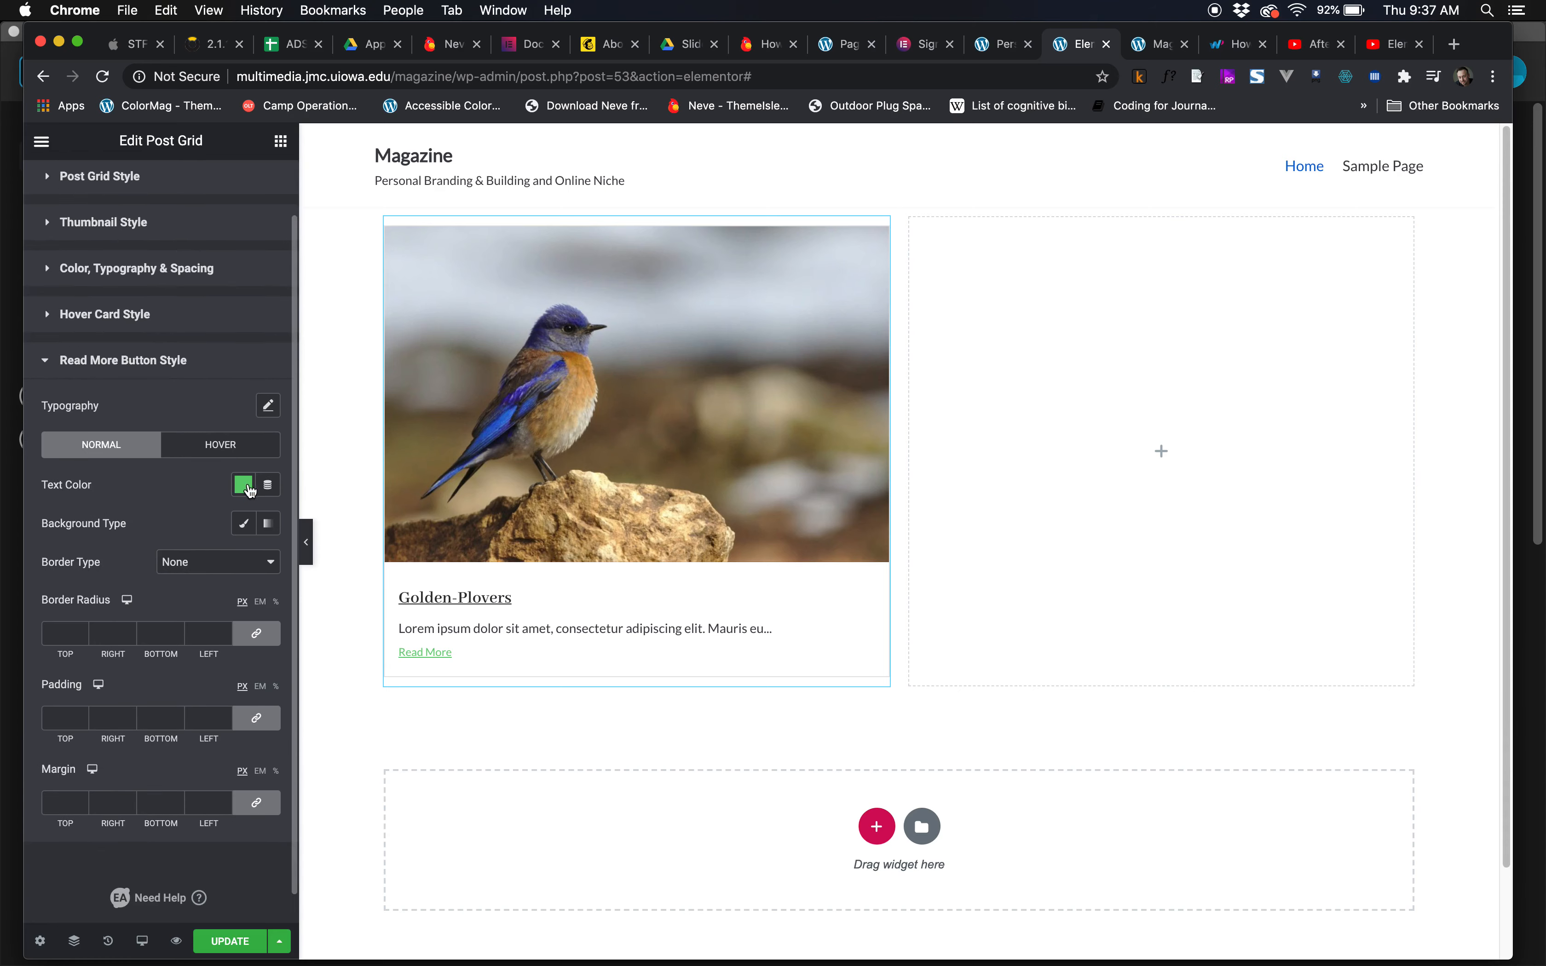
pyautogui.click(244, 486)
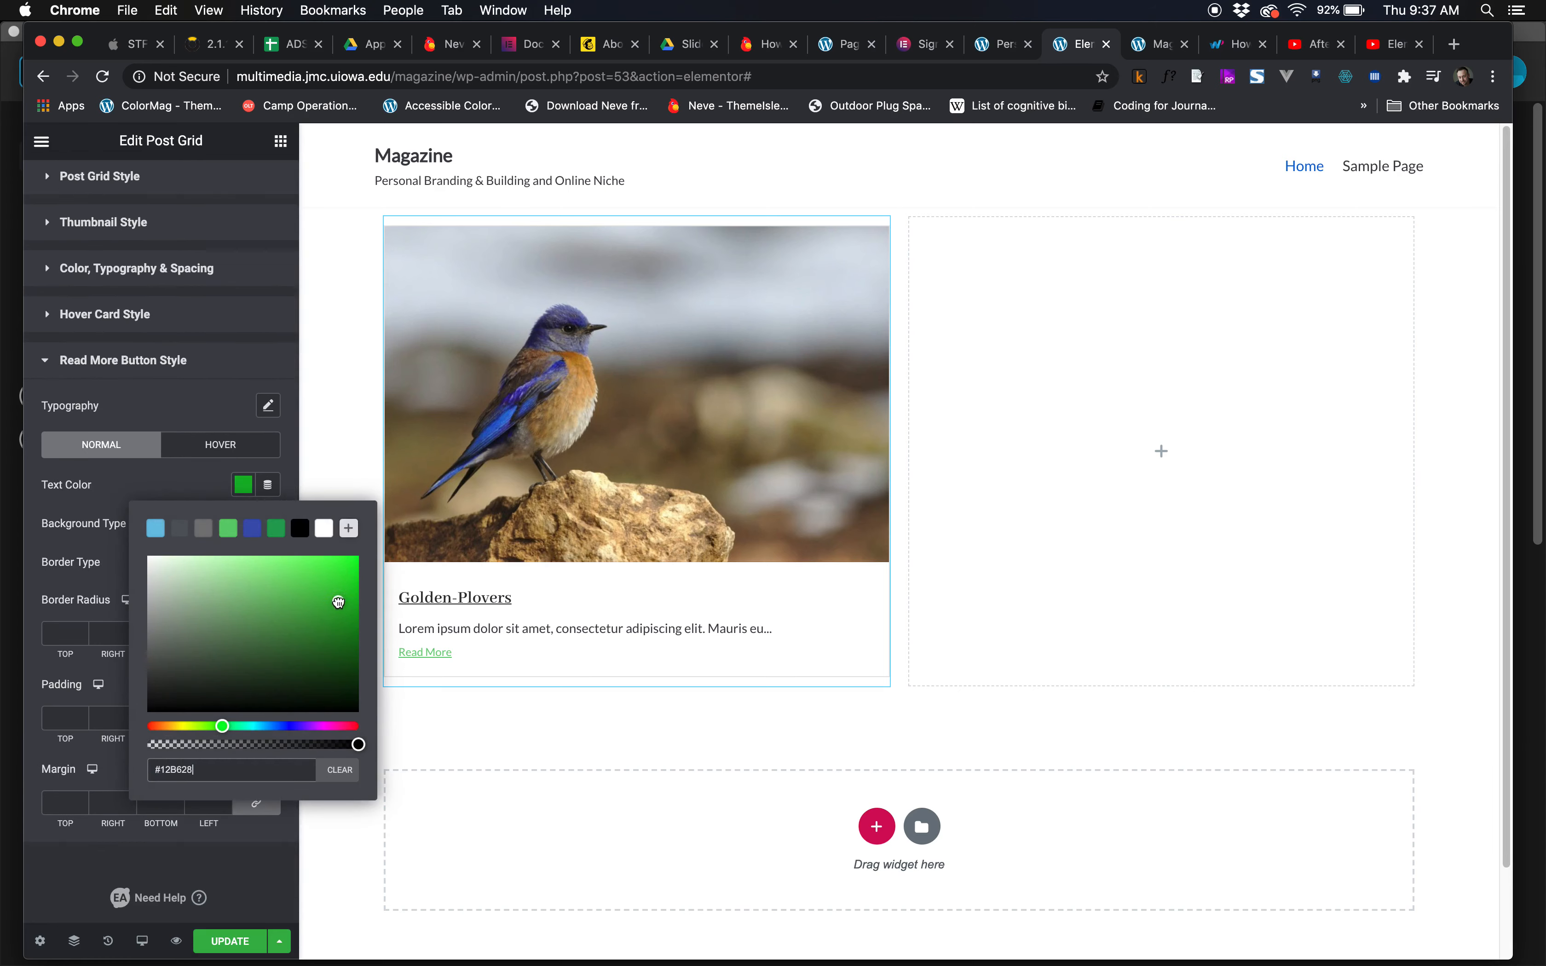
pyautogui.moveTo(339, 602); pyautogui.dragTo(341, 688)
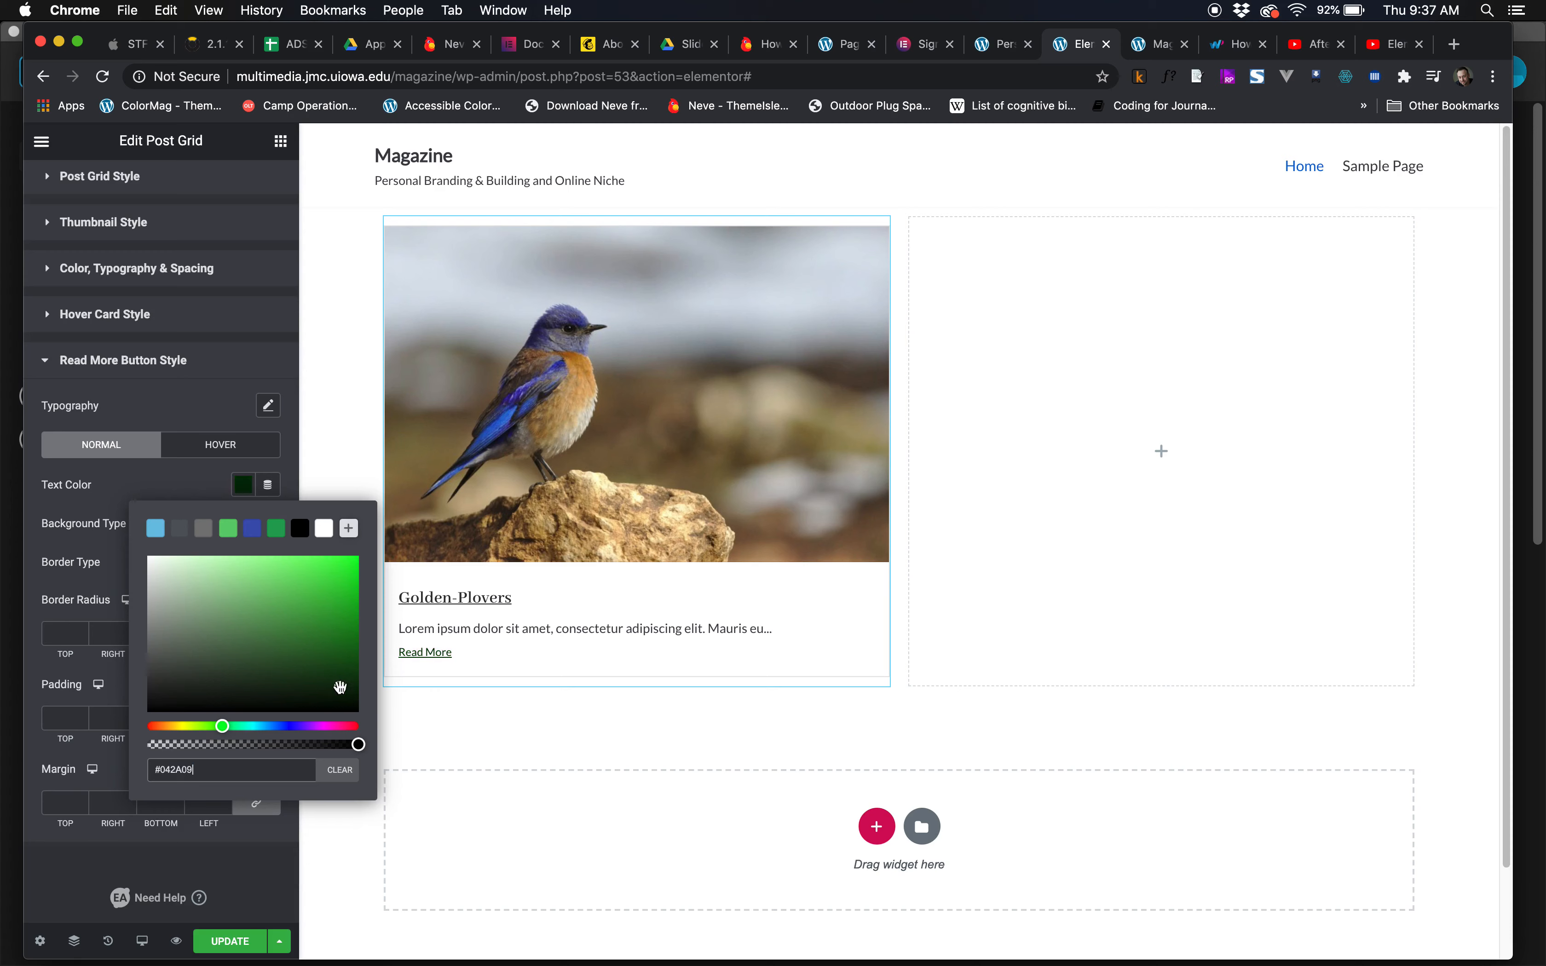
pyautogui.click(326, 727)
pyautogui.moveTo(324, 618); pyautogui.dragTo(329, 588)
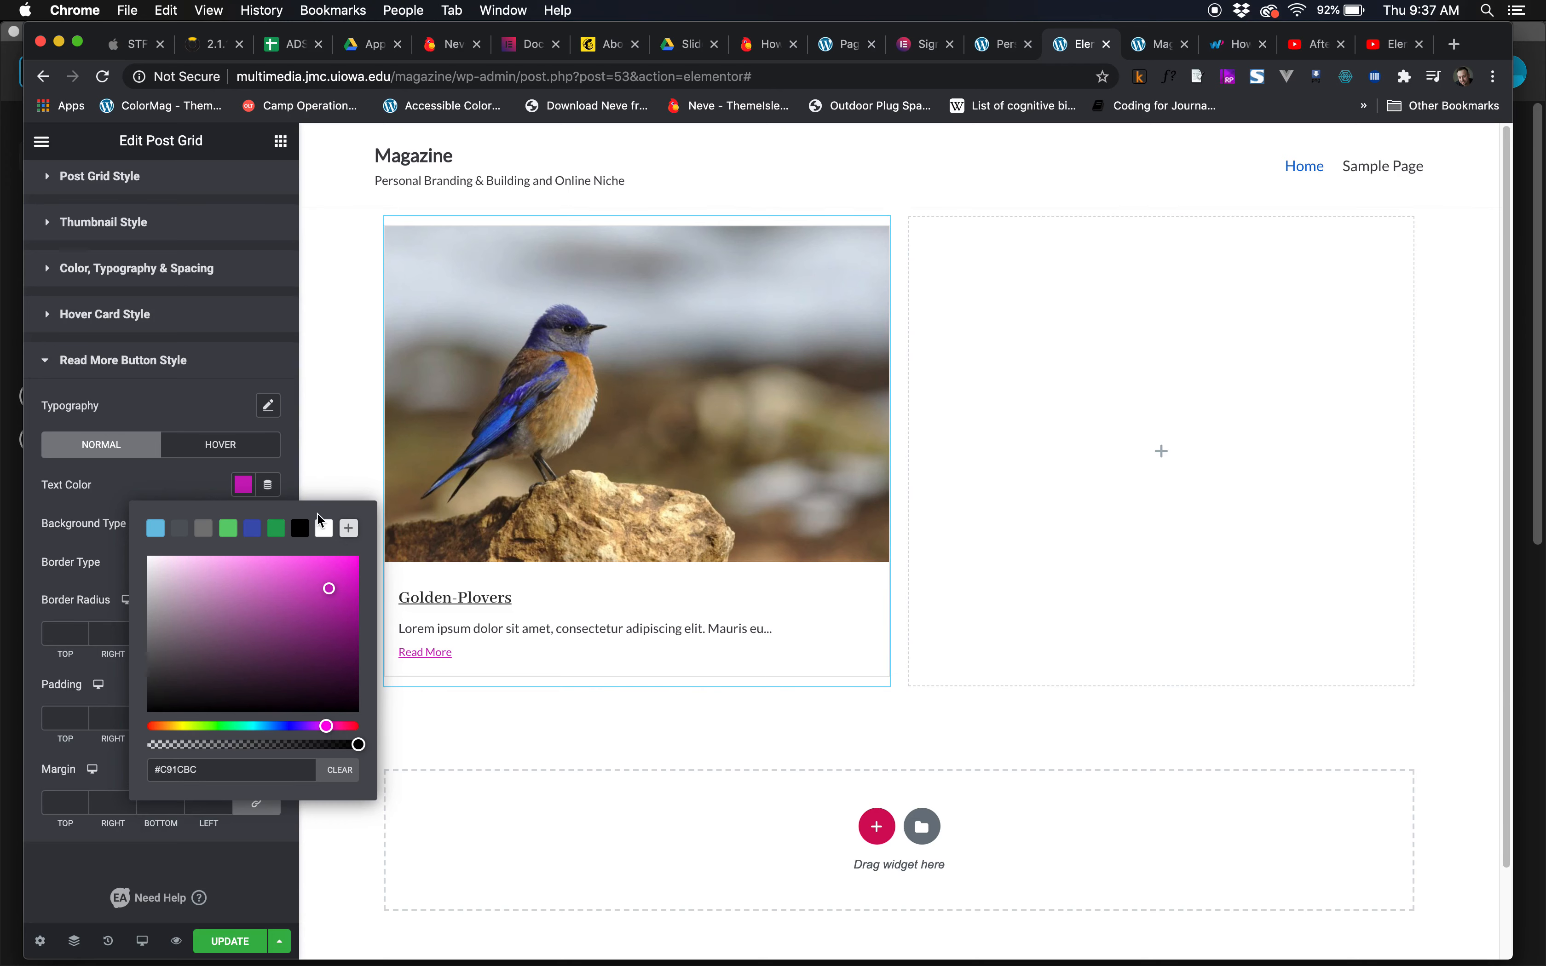
pyautogui.click(196, 489)
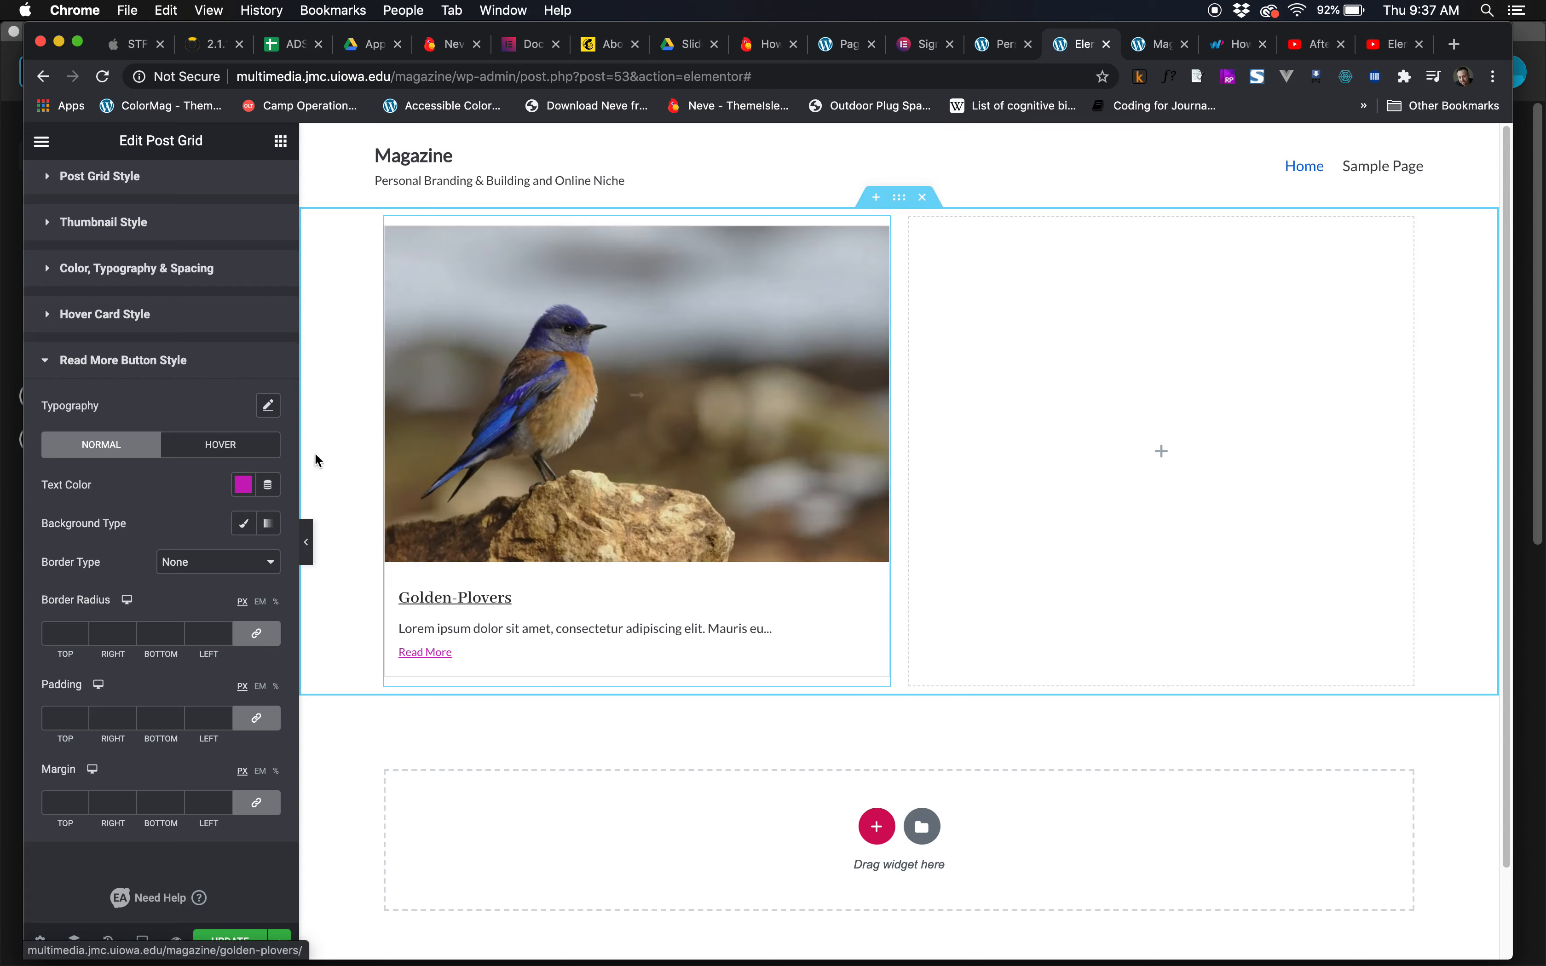
# Add a second Essential Addons Post Grid widget to the empty column beside the Golden-Plovers post.
pyautogui.scroll(2, 215, 485)
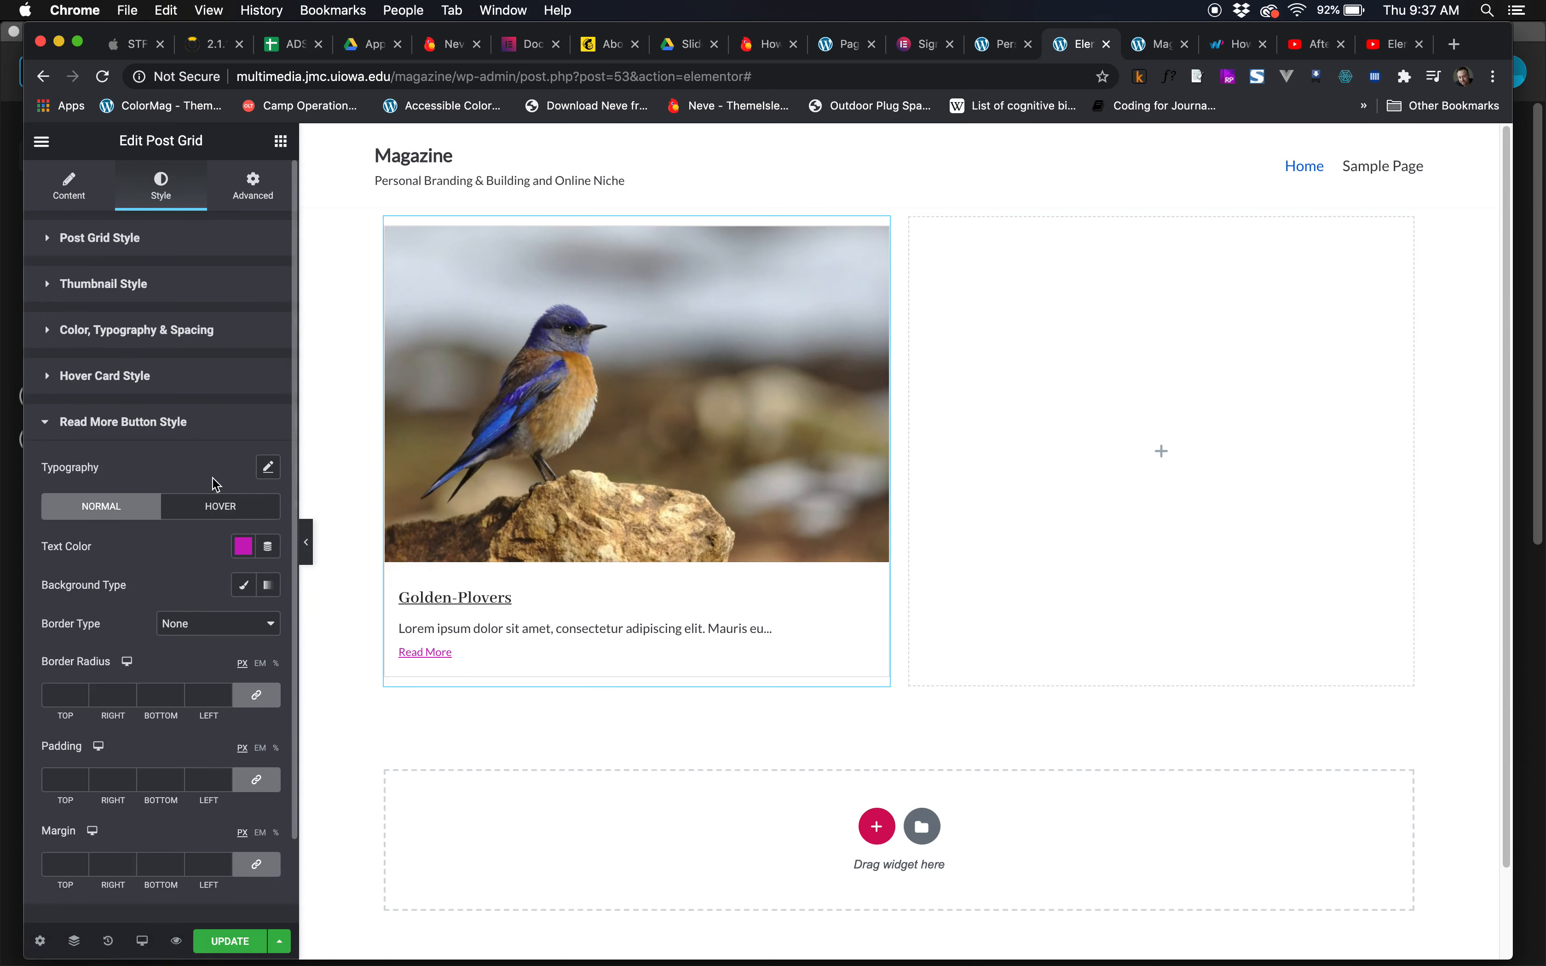
pyautogui.click(281, 141)
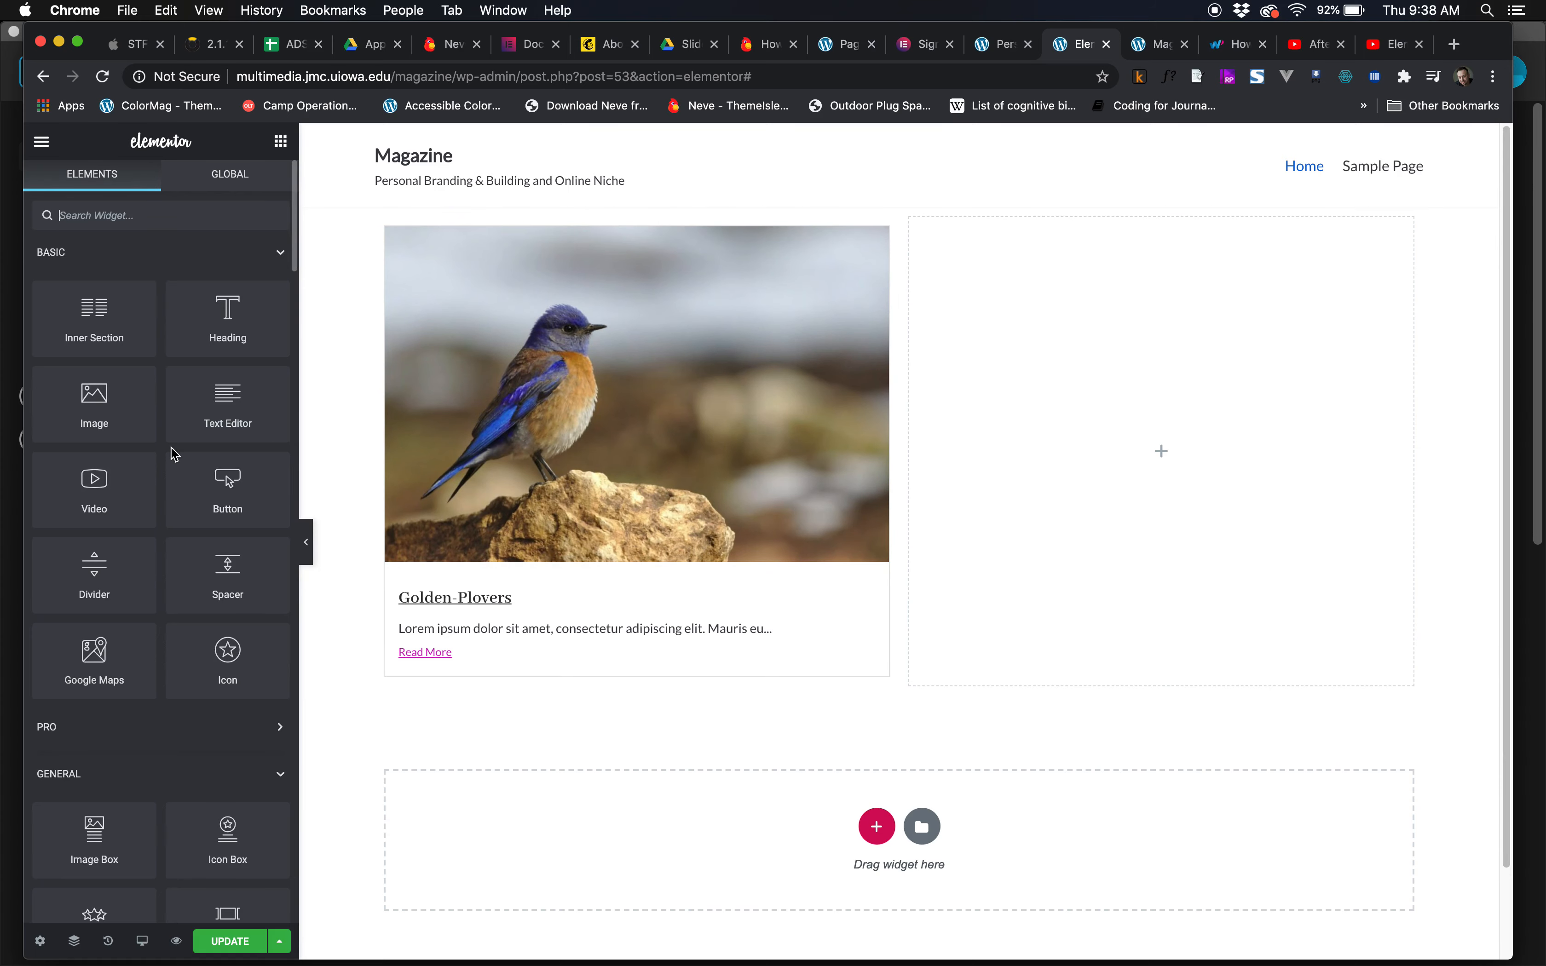
pyautogui.scroll(-15, 156, 632)
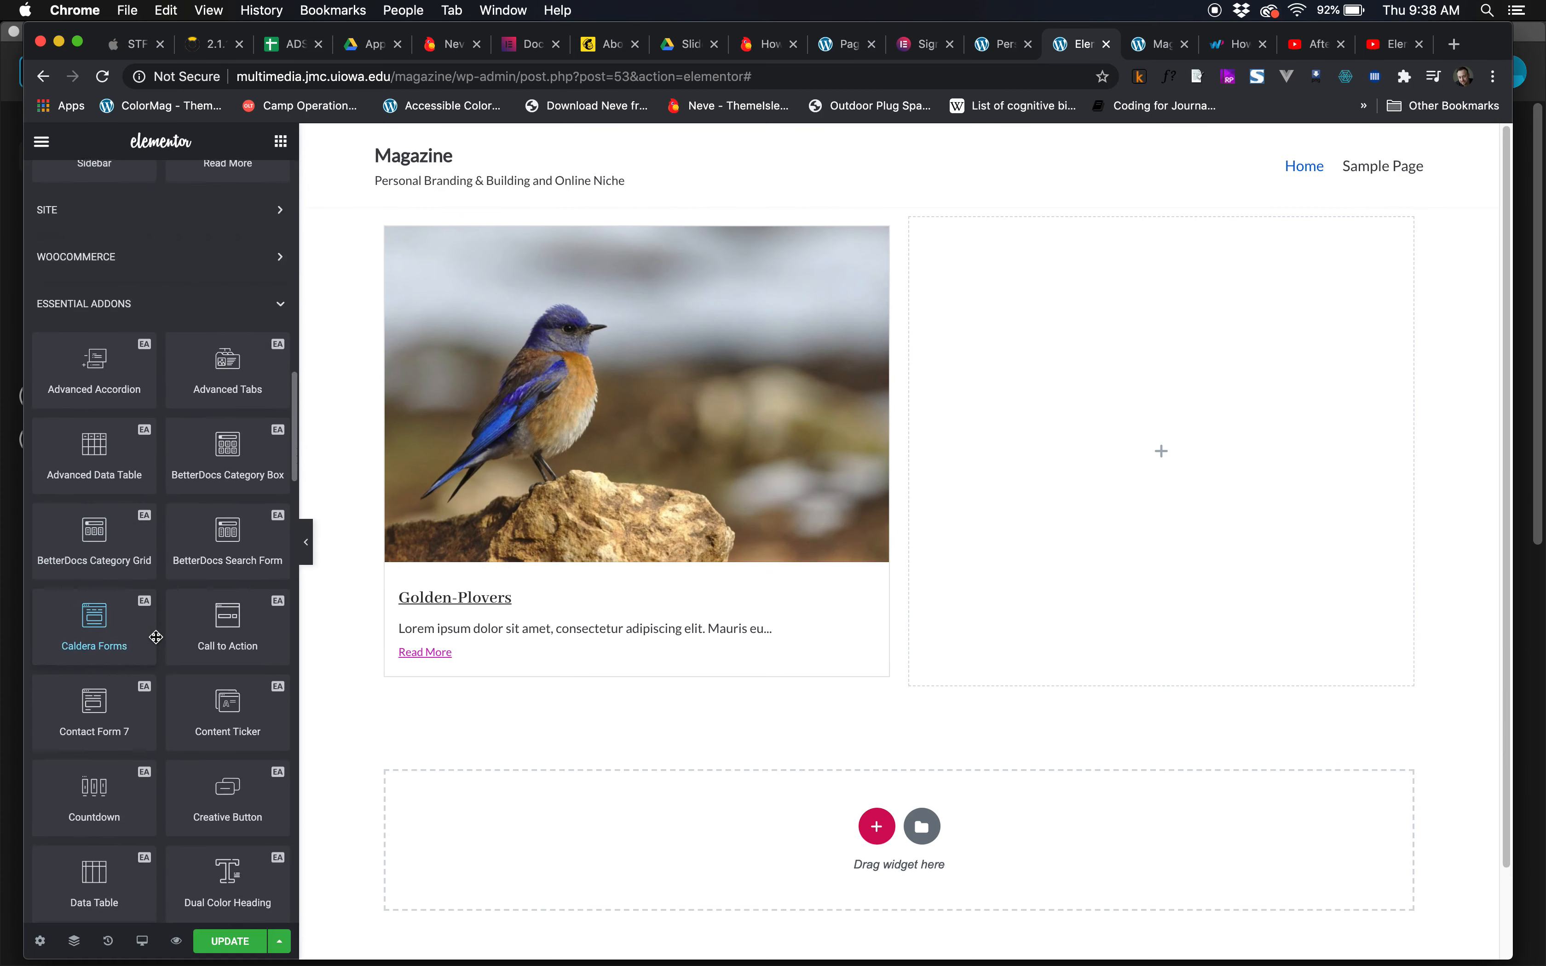
pyautogui.scroll(-10, 156, 637)
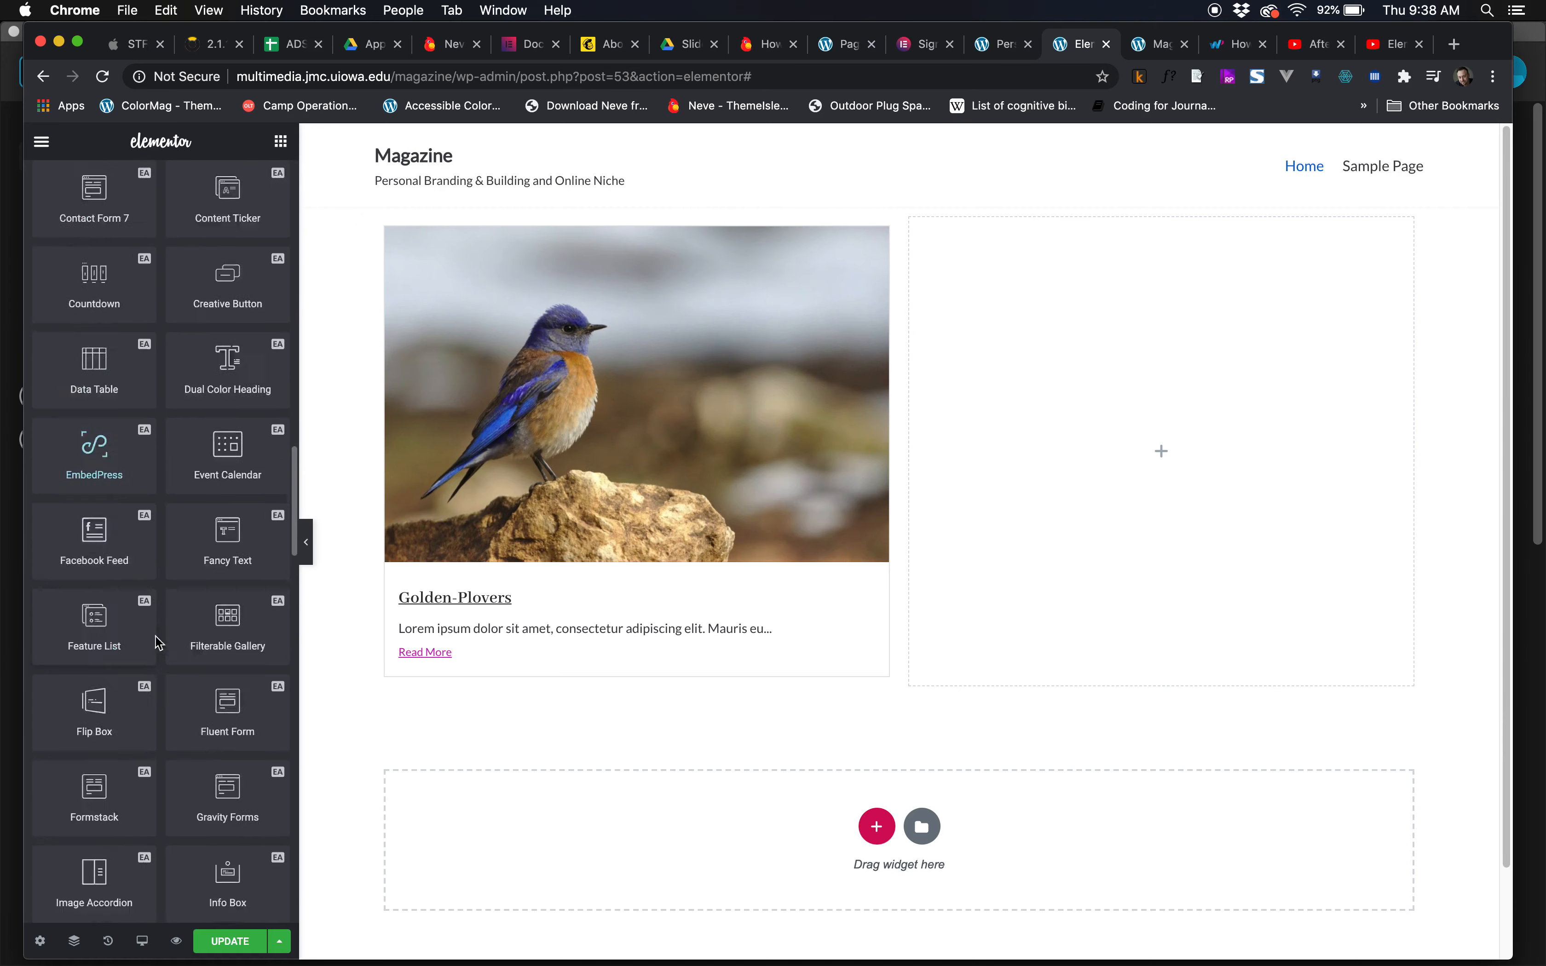
pyautogui.scroll(-8, 158, 640)
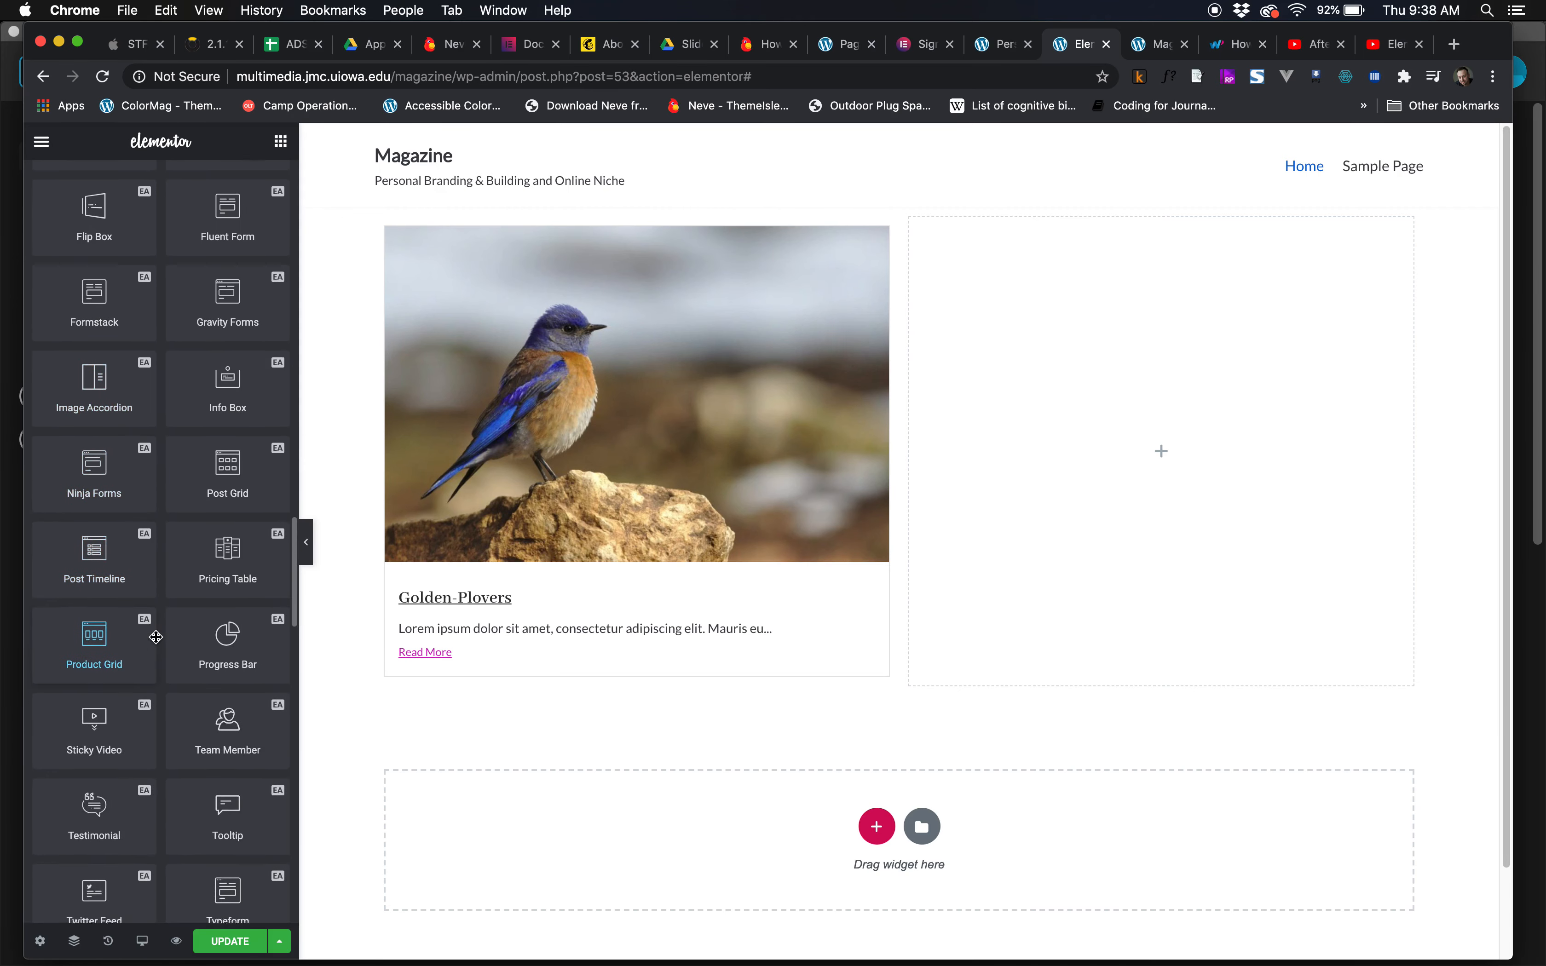
pyautogui.scroll(1, 223, 483)
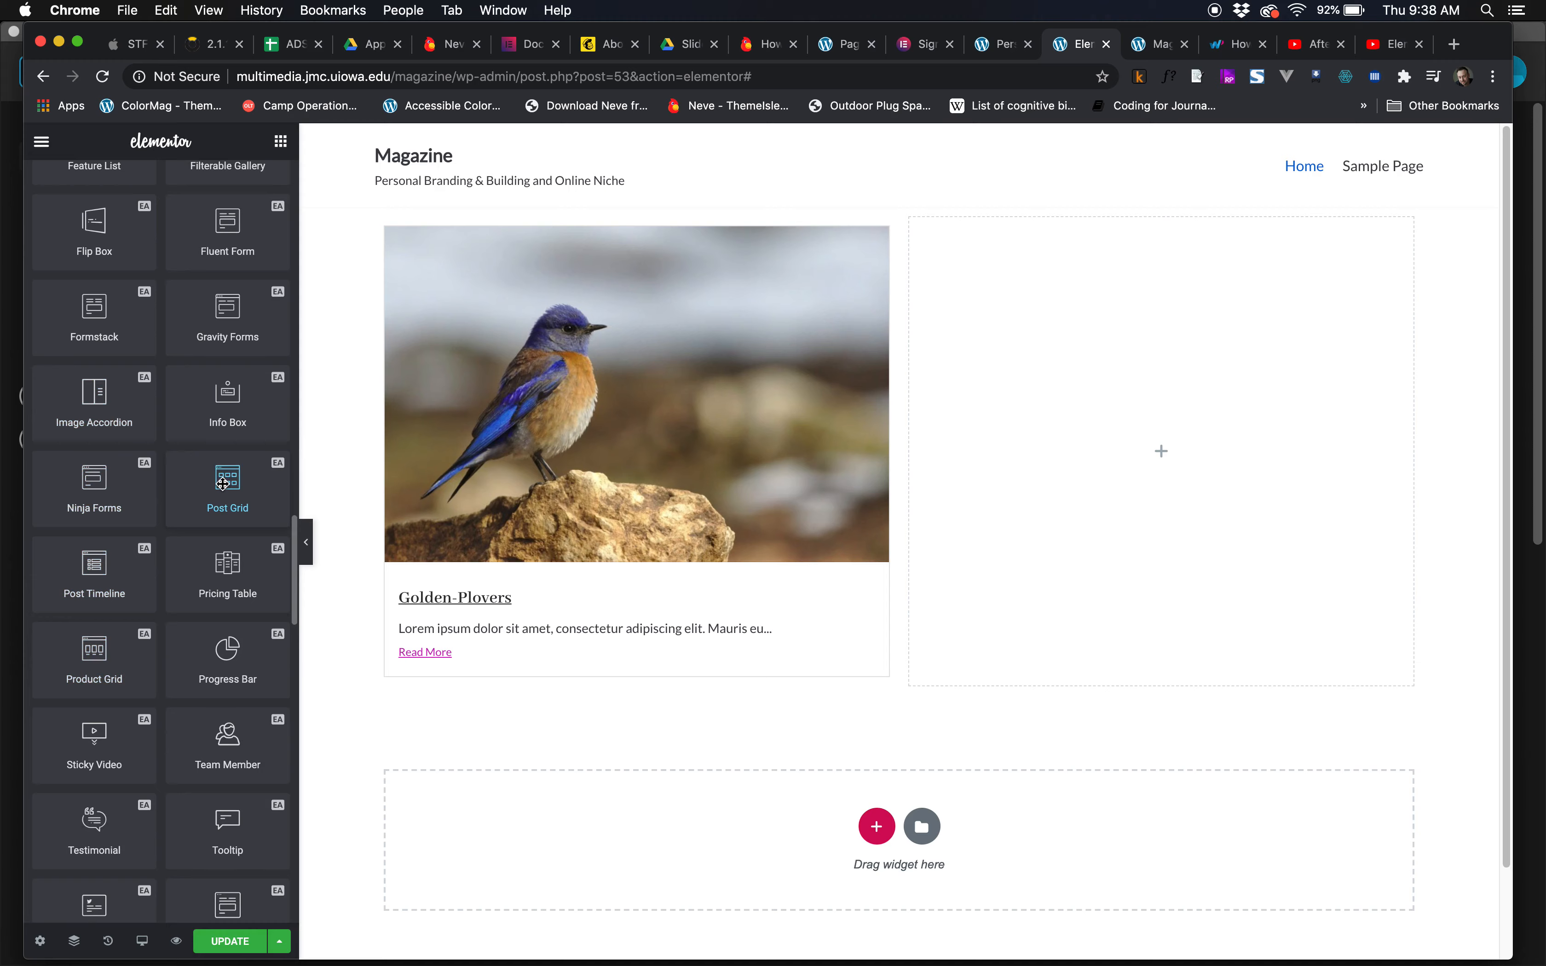
pyautogui.moveTo(224, 482); pyautogui.dragTo(1019, 378)
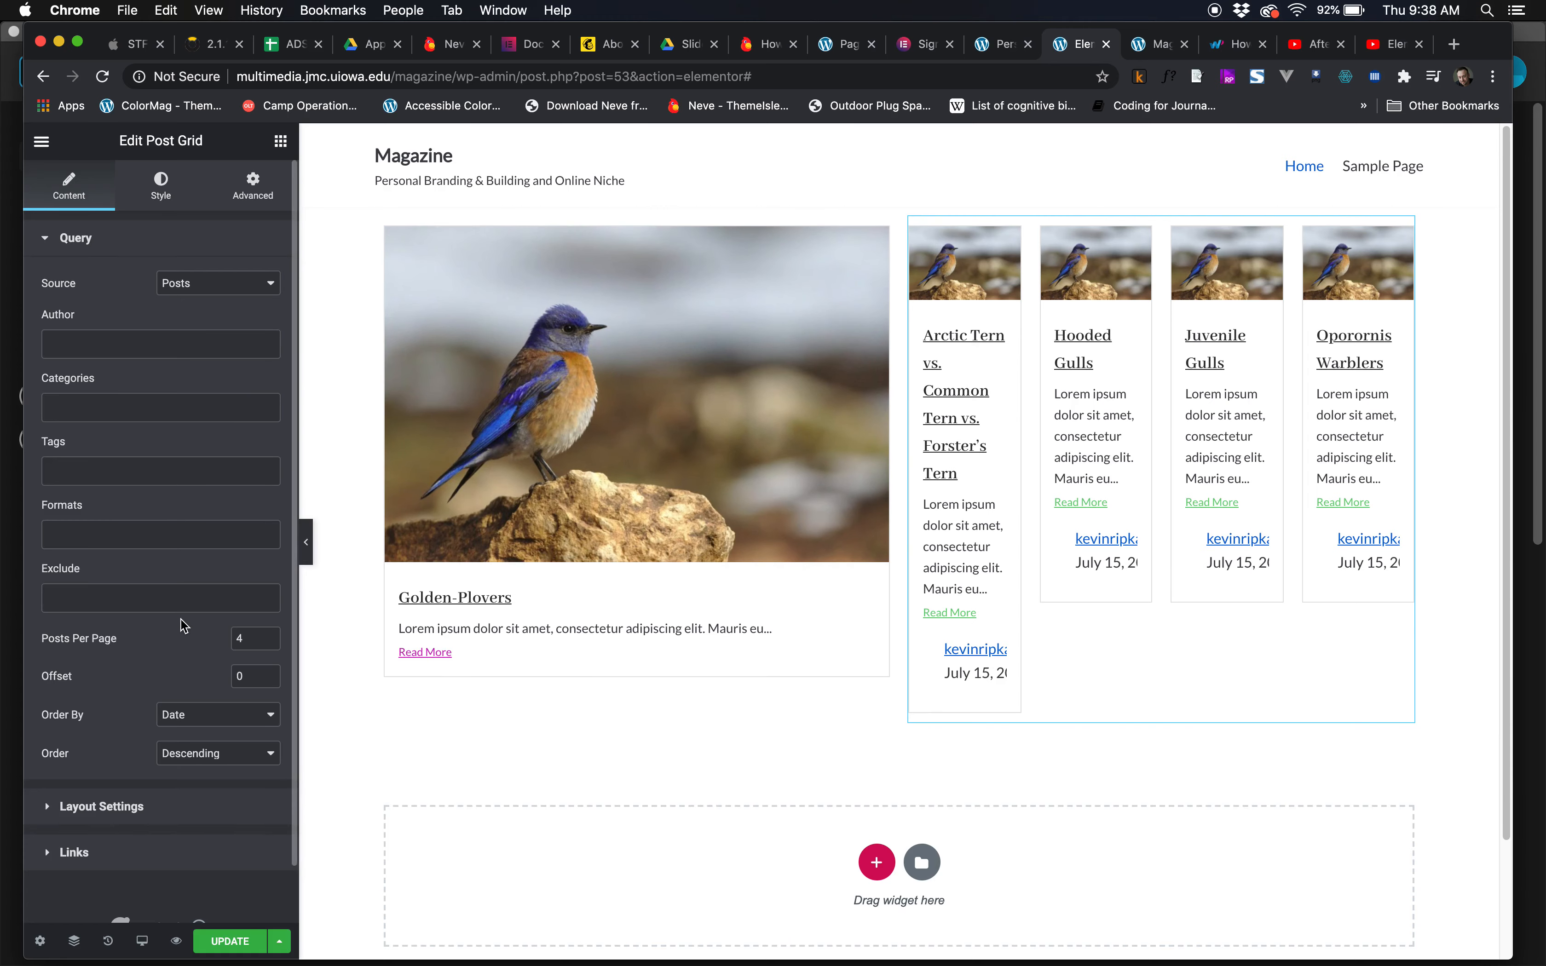
# Limit the new post grid's query to the Sandpipers category.
pyautogui.scroll(-2, 173, 575)
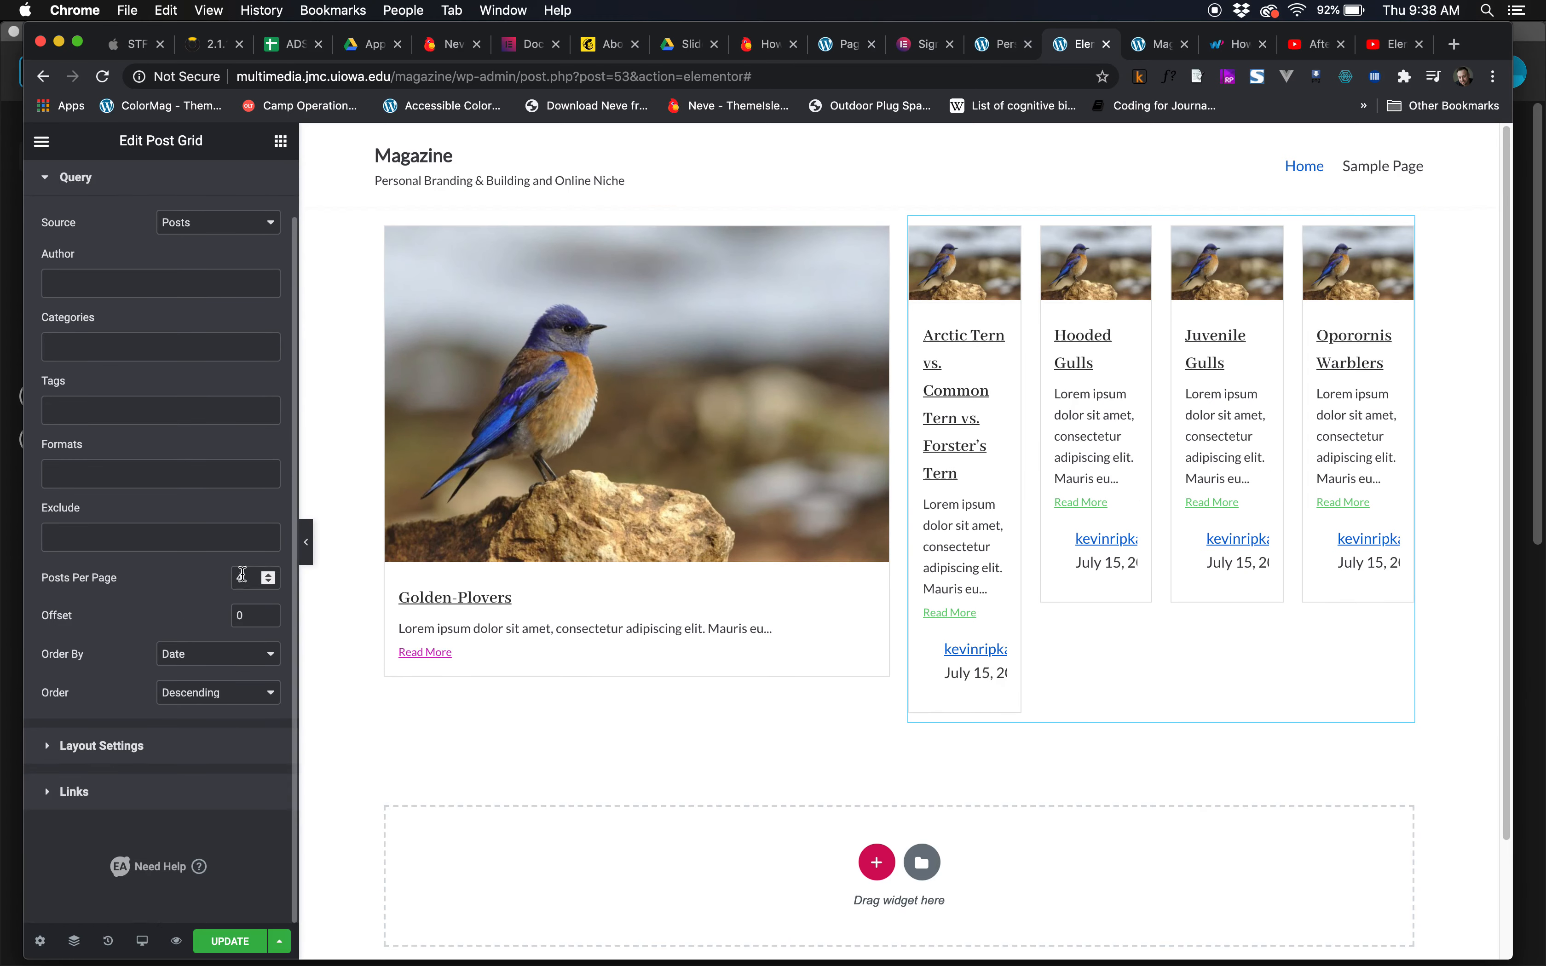
pyautogui.click(111, 345)
pyautogui.click(75, 422)
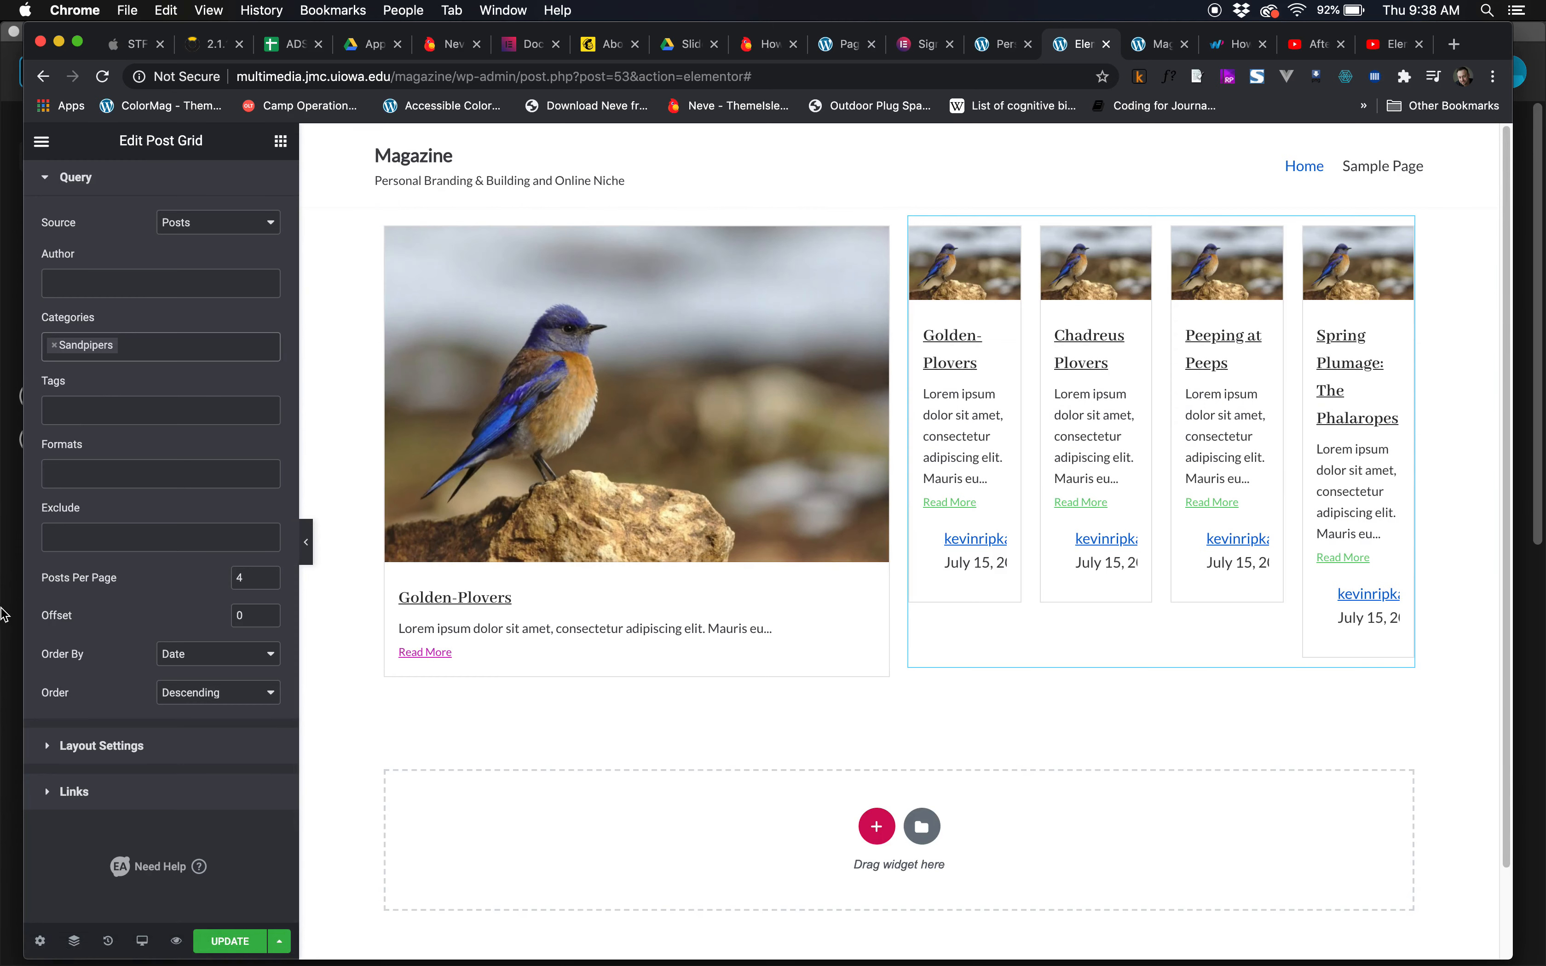
# Set the new post grid's layout to 2 columns.
pyautogui.click(96, 745)
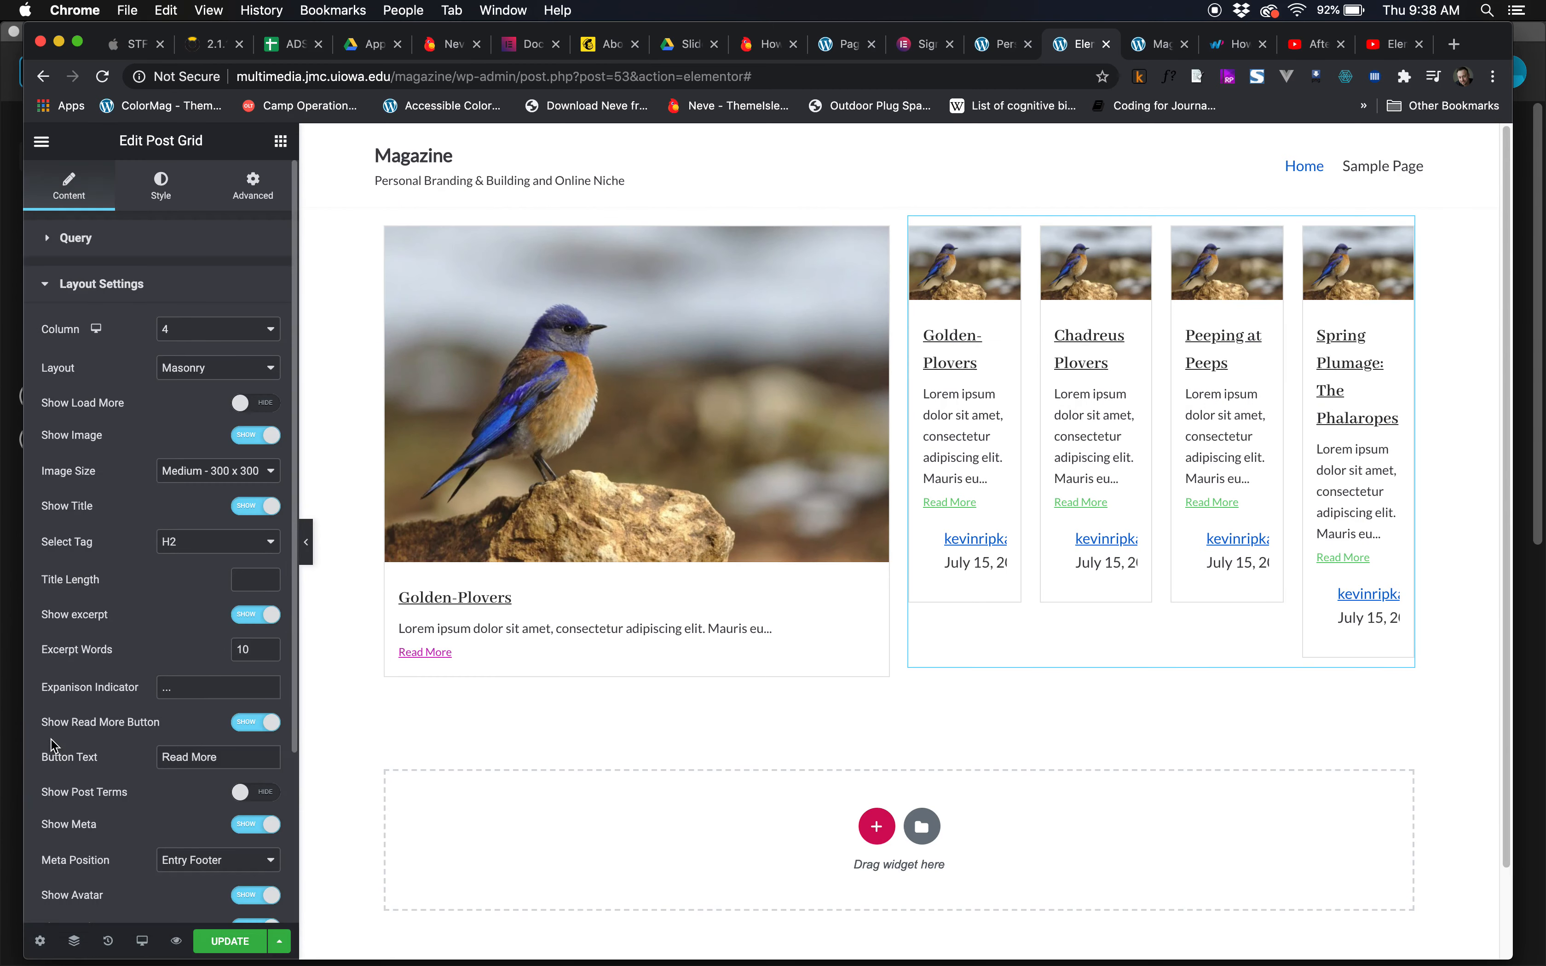
pyautogui.scroll(-2, 175, 581)
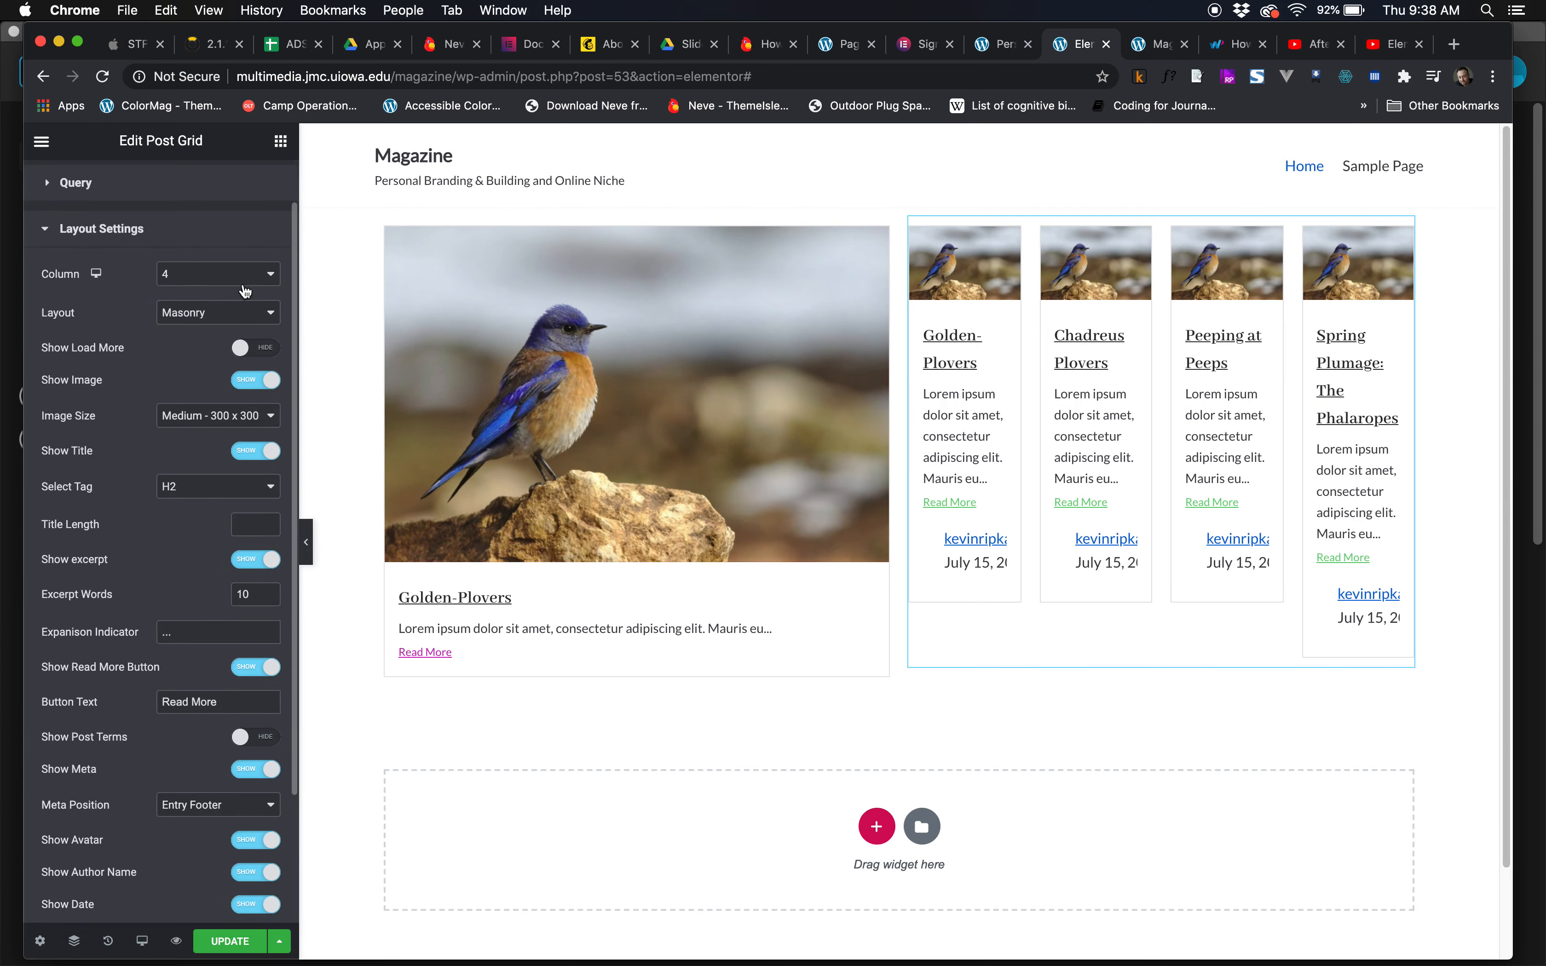
pyautogui.click(279, 276)
pyautogui.click(189, 246)
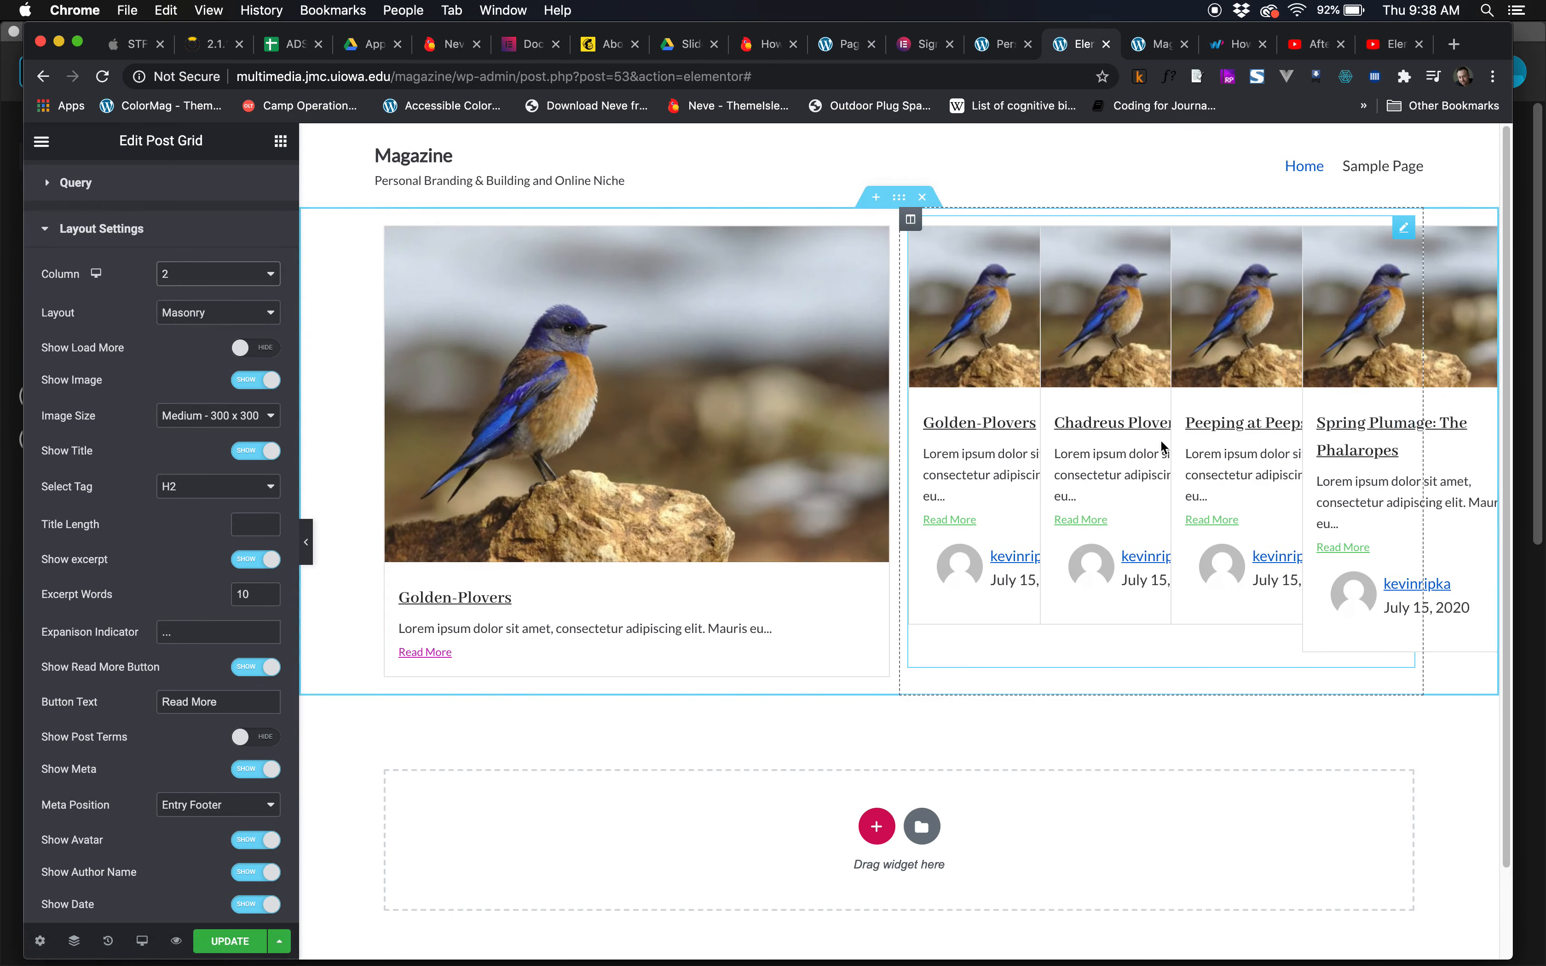
# Try the Grid layout on the Sandpipers post grid, and return its layout to Masonry.
pyautogui.click(253, 313)
pyautogui.click(254, 296)
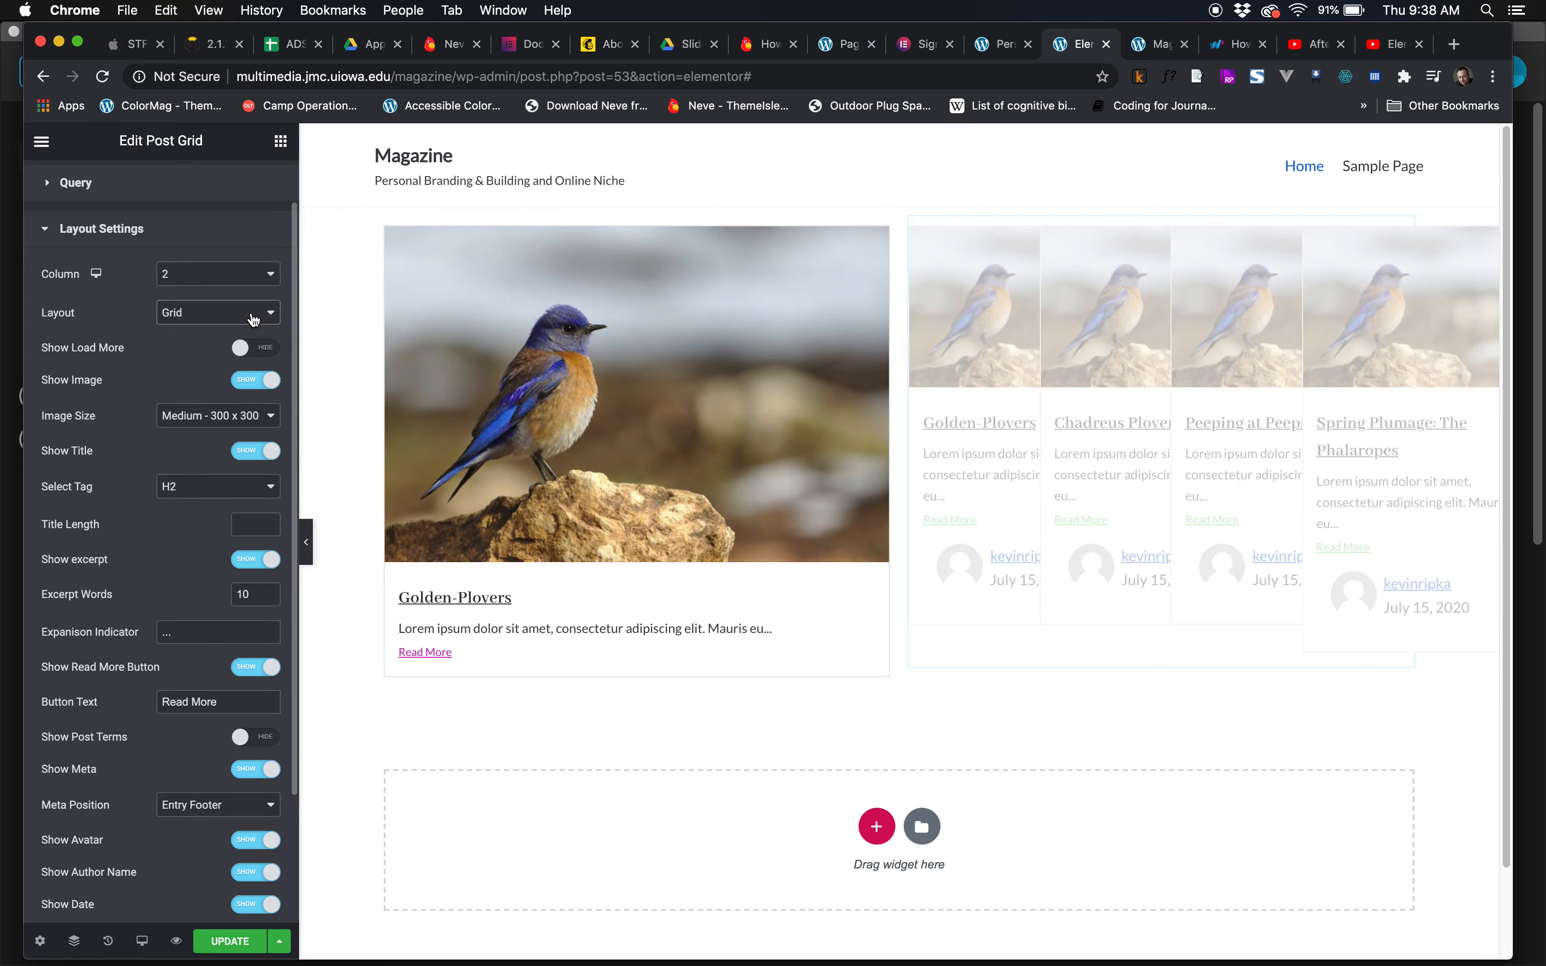
pyautogui.click(254, 317)
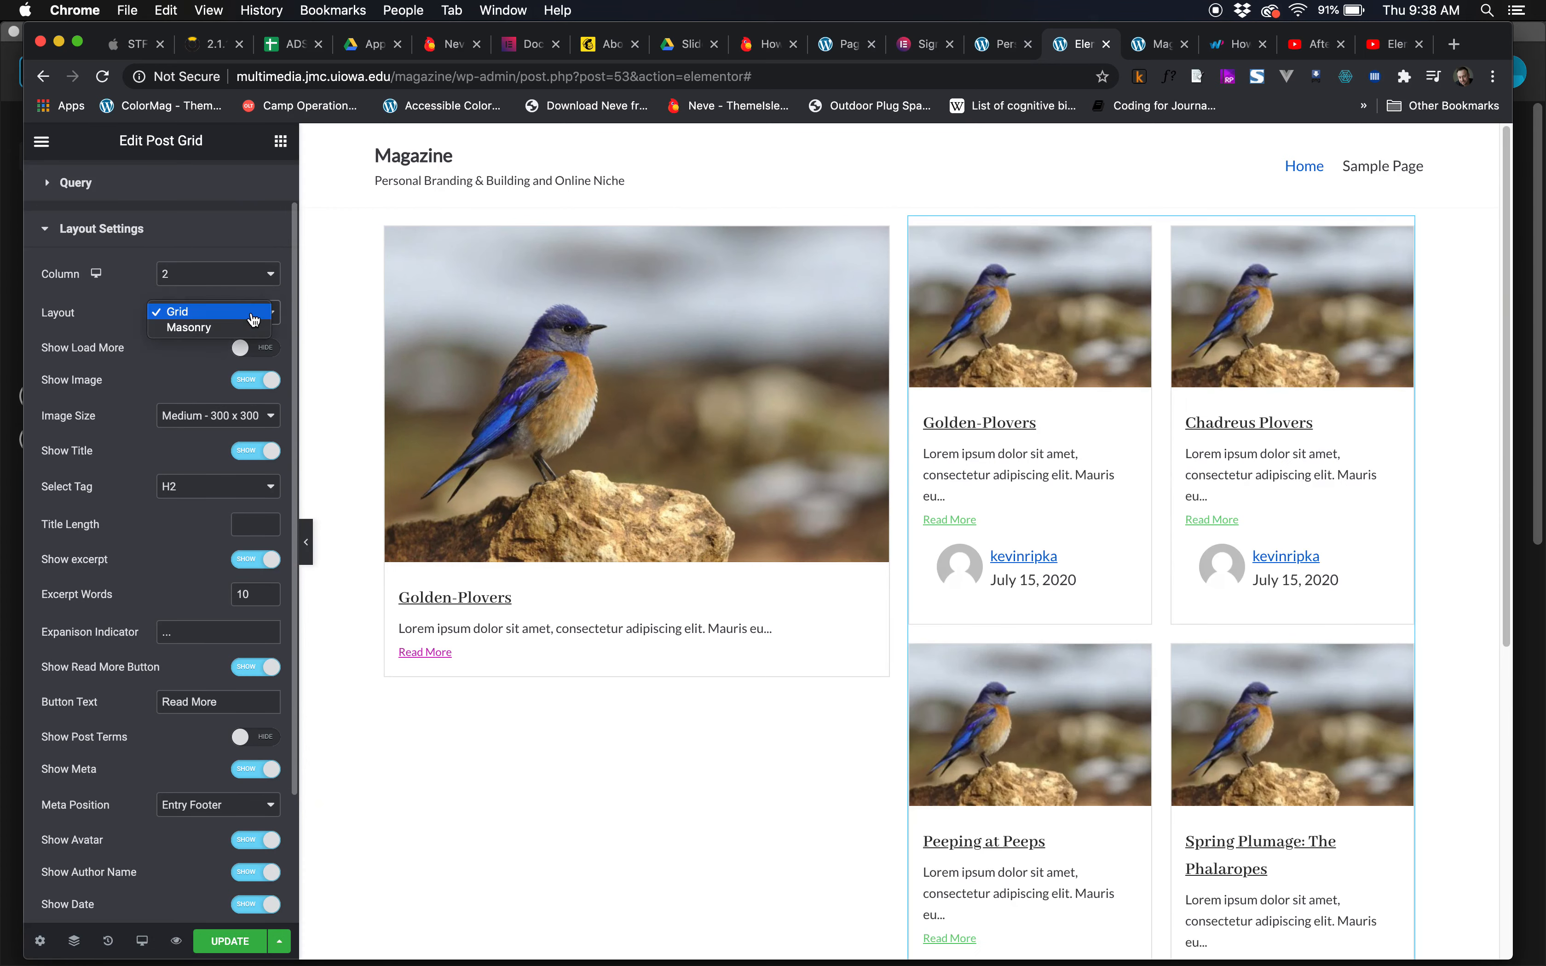
pyautogui.click(246, 330)
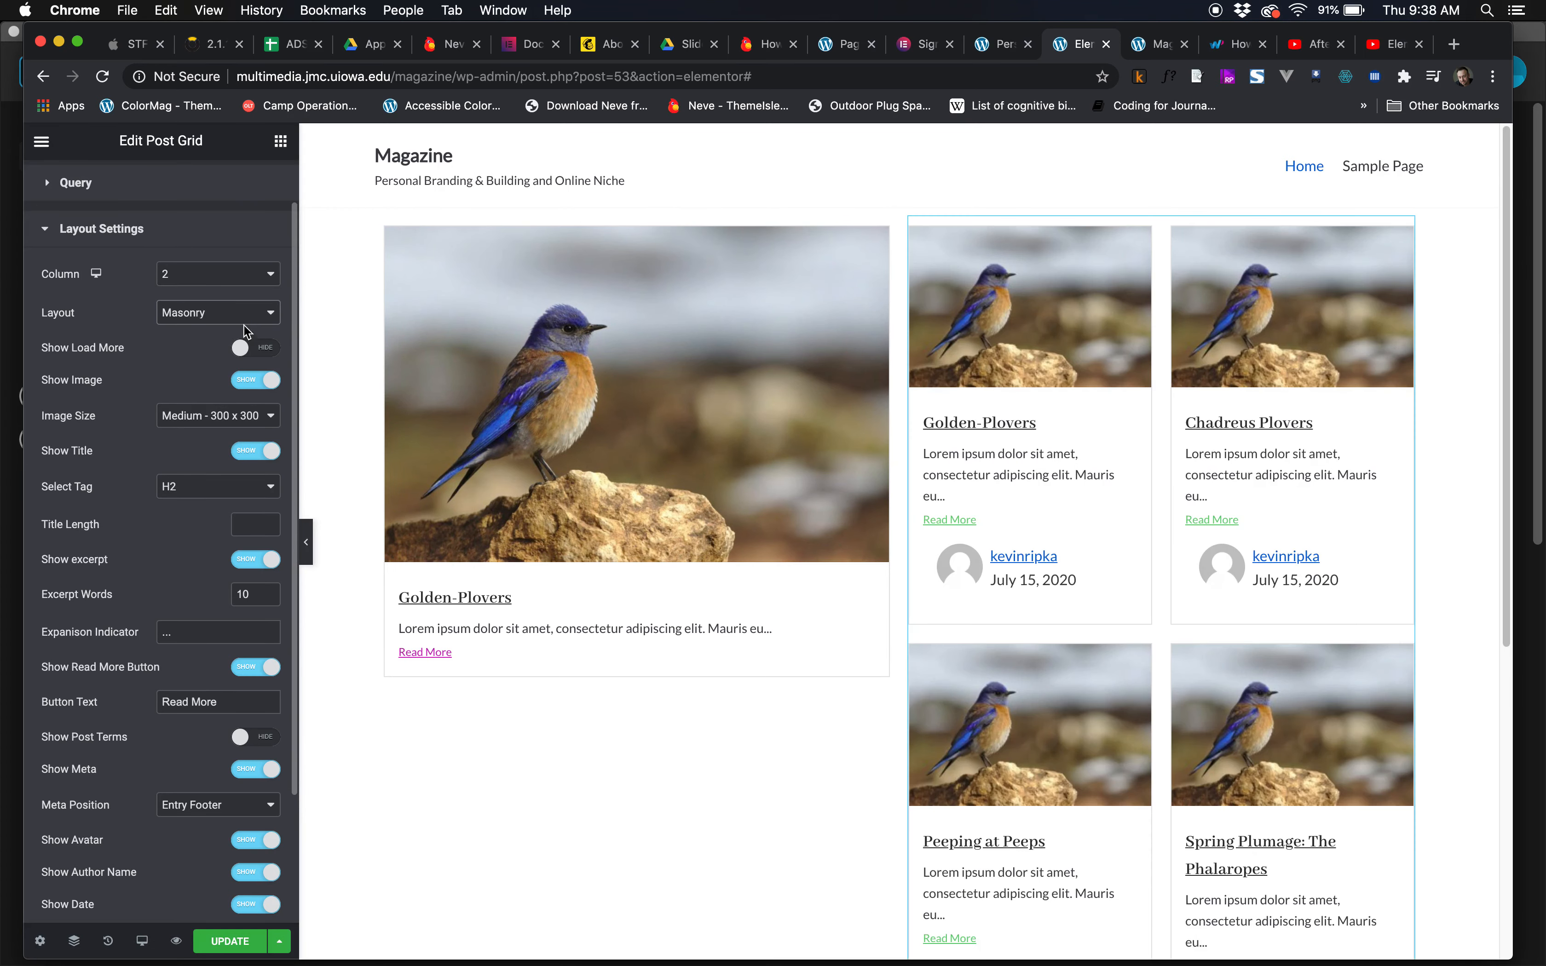
# Hide the post meta on the two-column Sandpipers post grid.
pyautogui.scroll(-1, 206, 545)
pyautogui.scroll(-4, 761, 583)
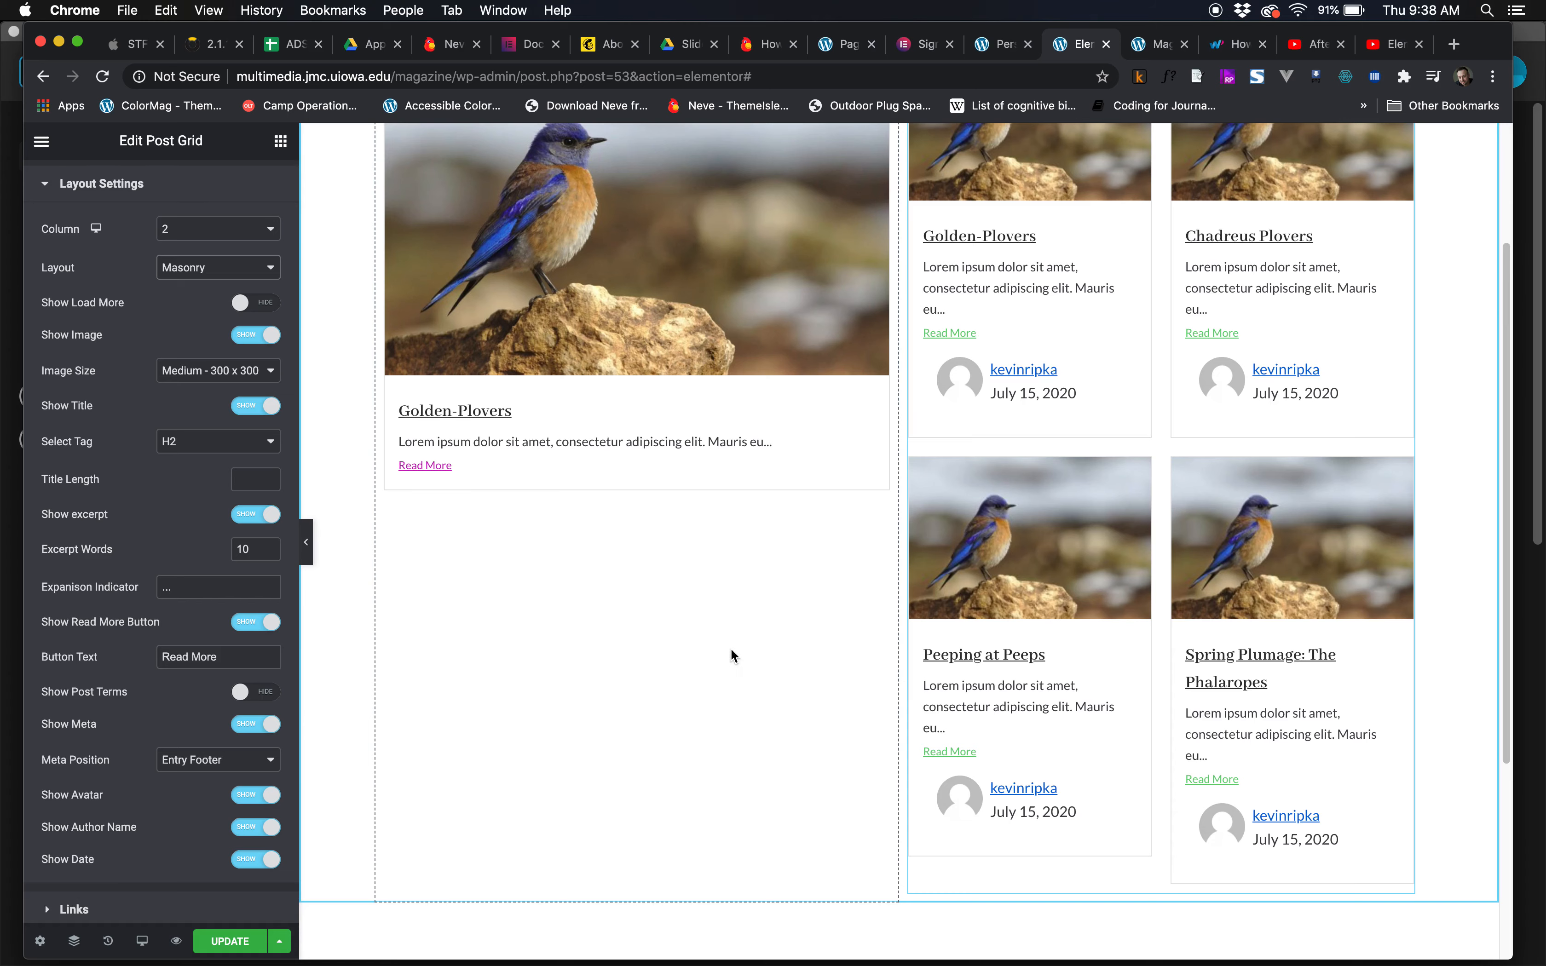
pyautogui.scroll(4, 731, 648)
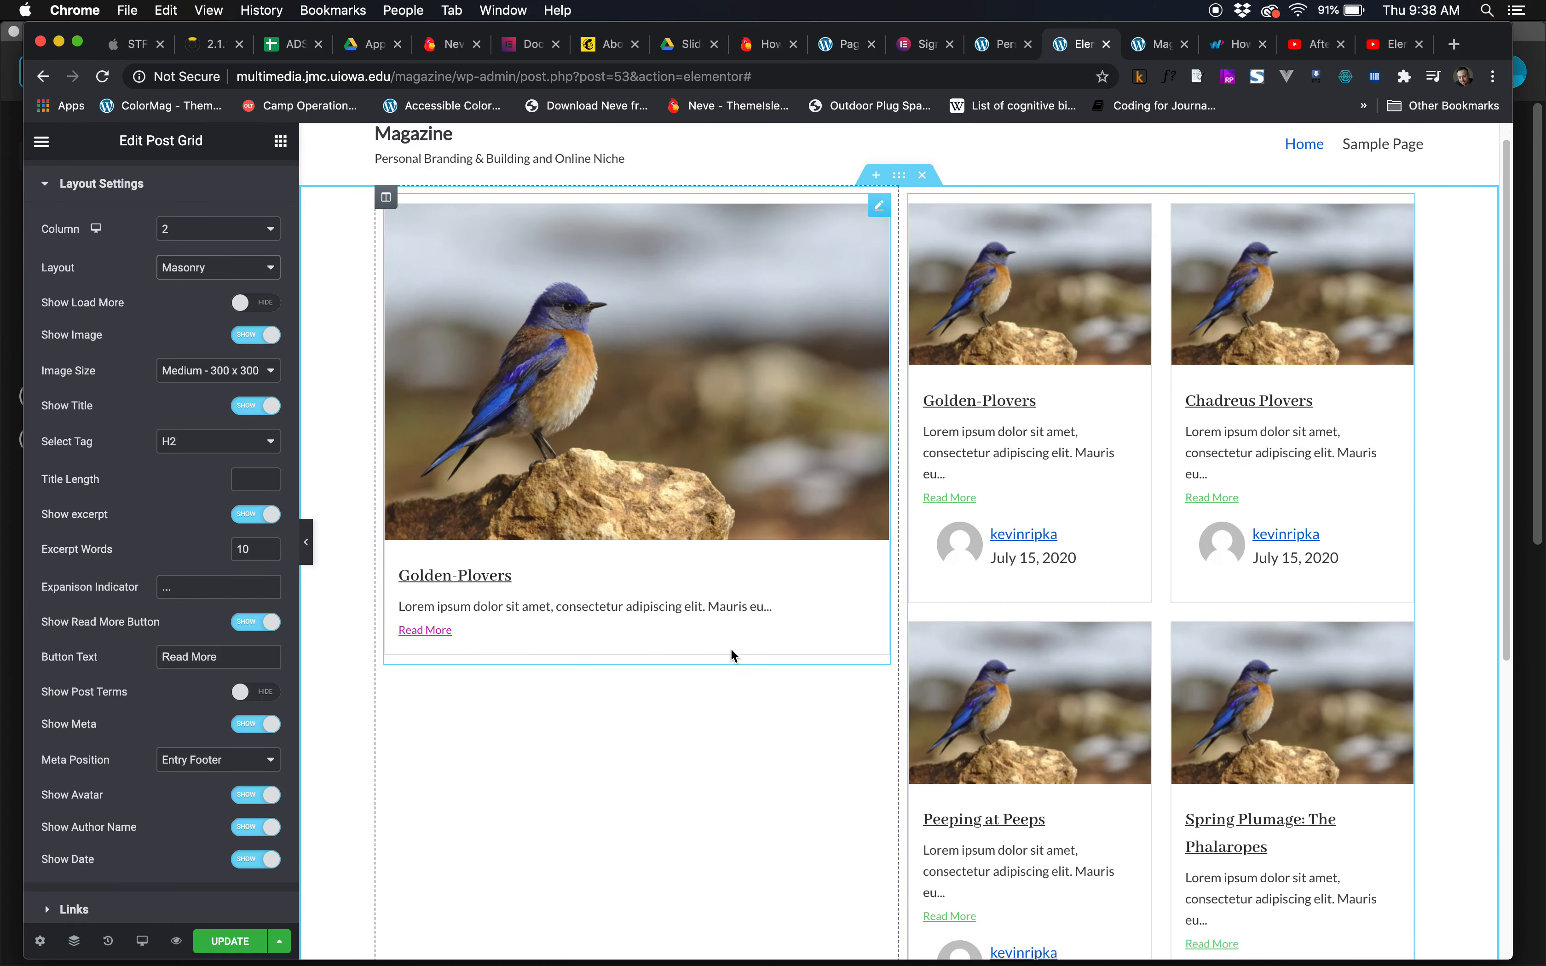
pyautogui.scroll(-1, 731, 647)
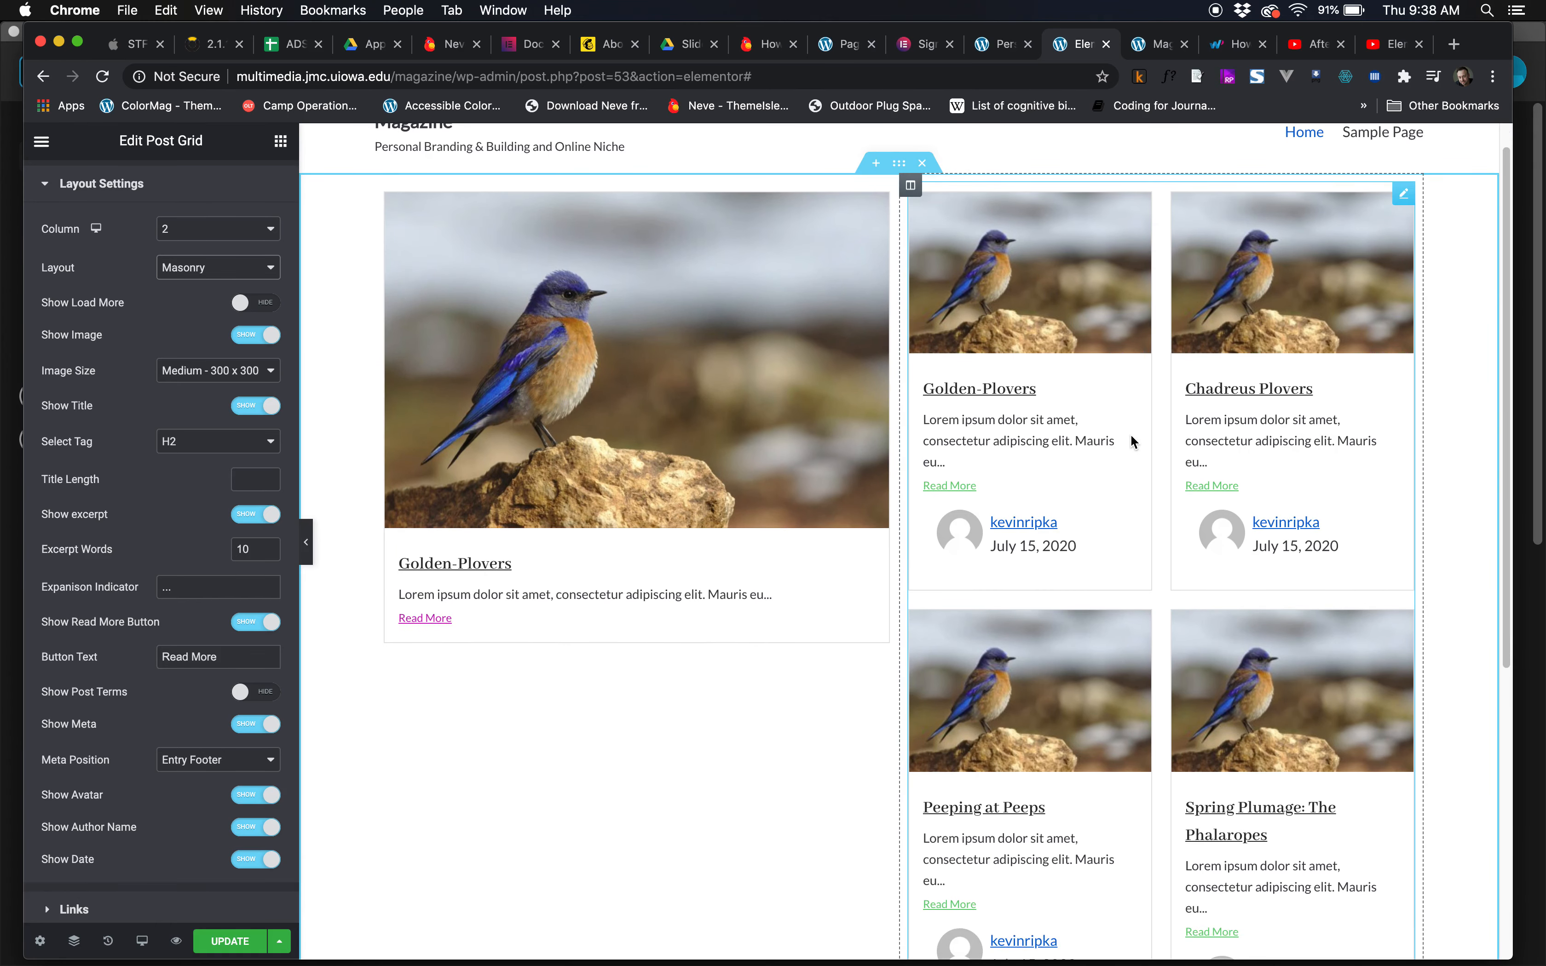
pyautogui.scroll(-3, 187, 717)
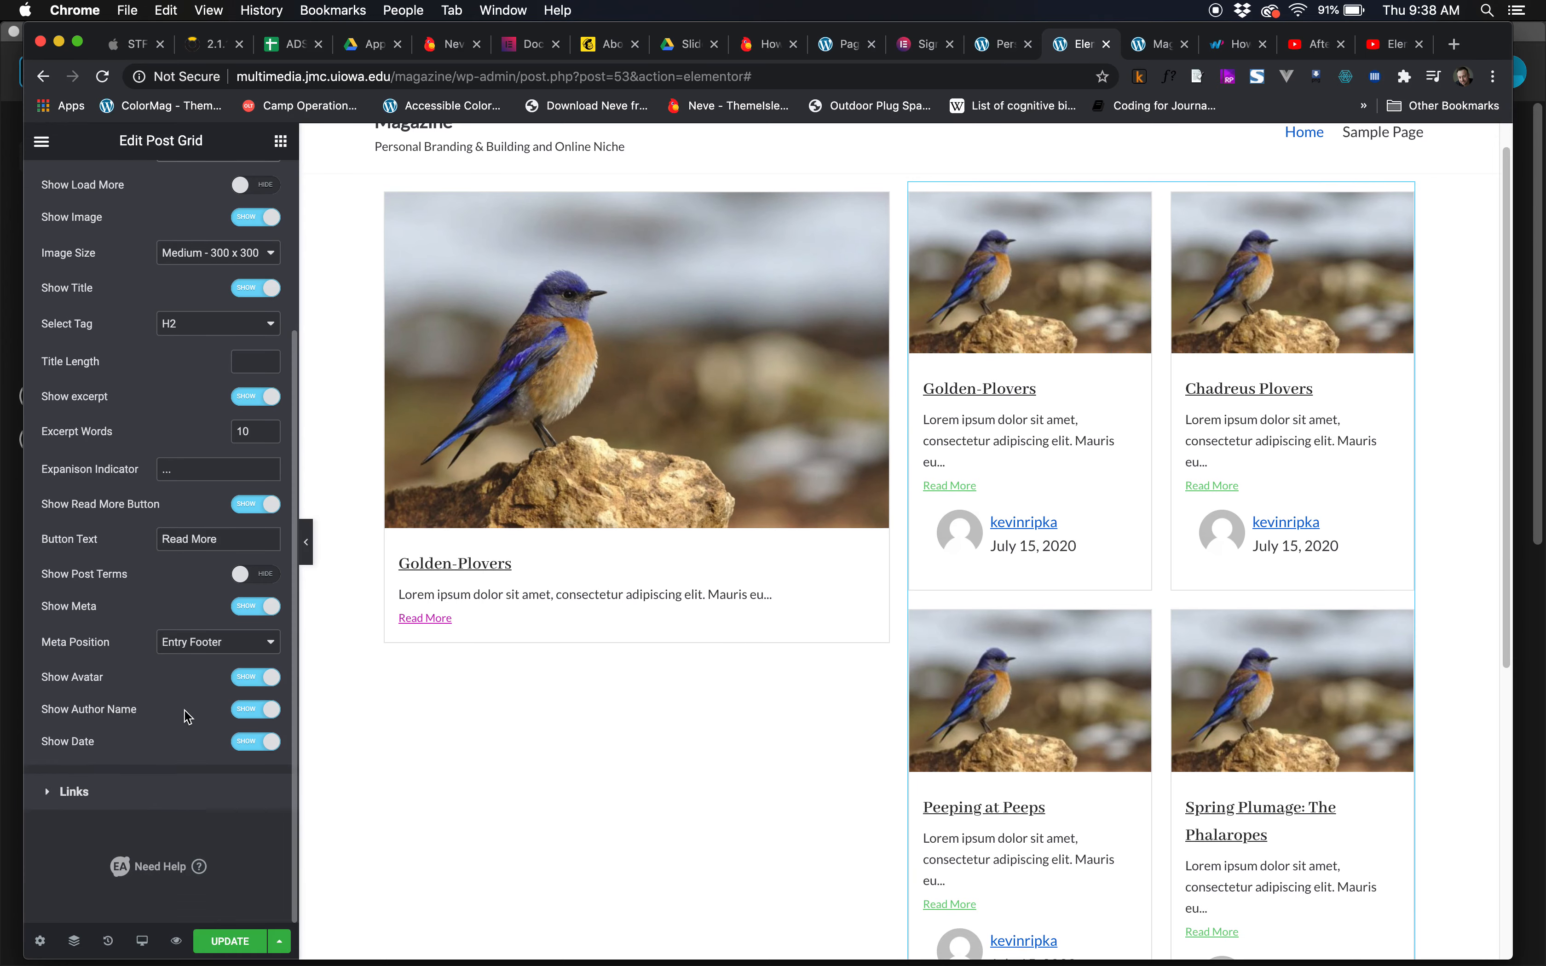
pyautogui.click(255, 606)
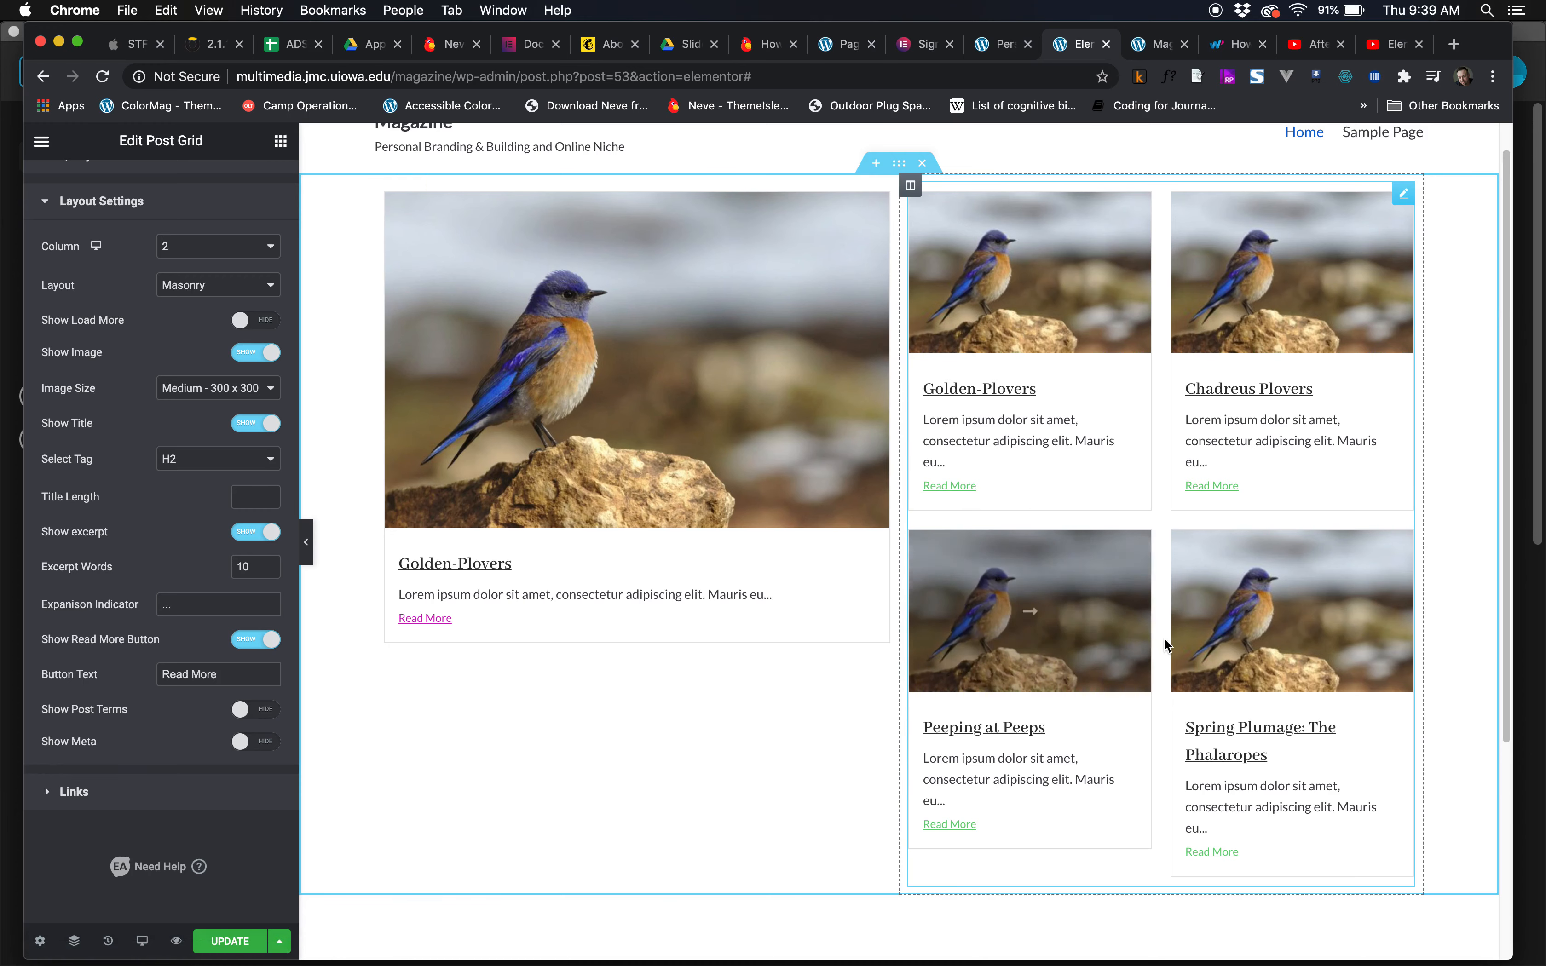
# Insert a new section above the posts section and place a Heading widget in it.
pyautogui.scroll(1, 1171, 642)
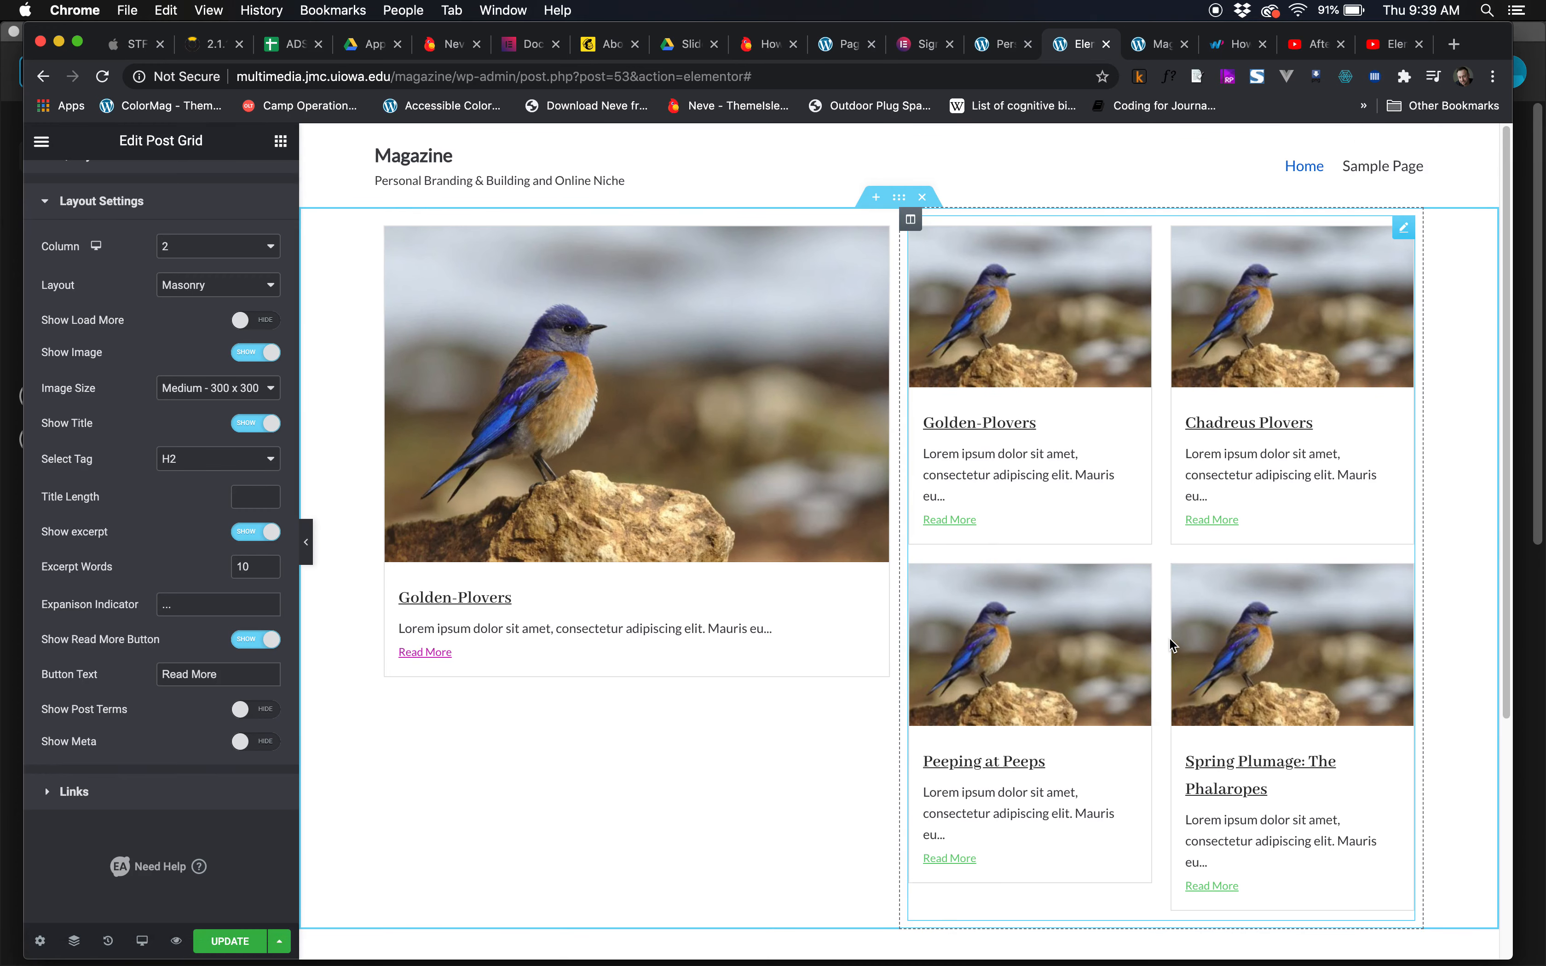
pyautogui.scroll(-3, 1170, 642)
pyautogui.scroll(3, 1170, 642)
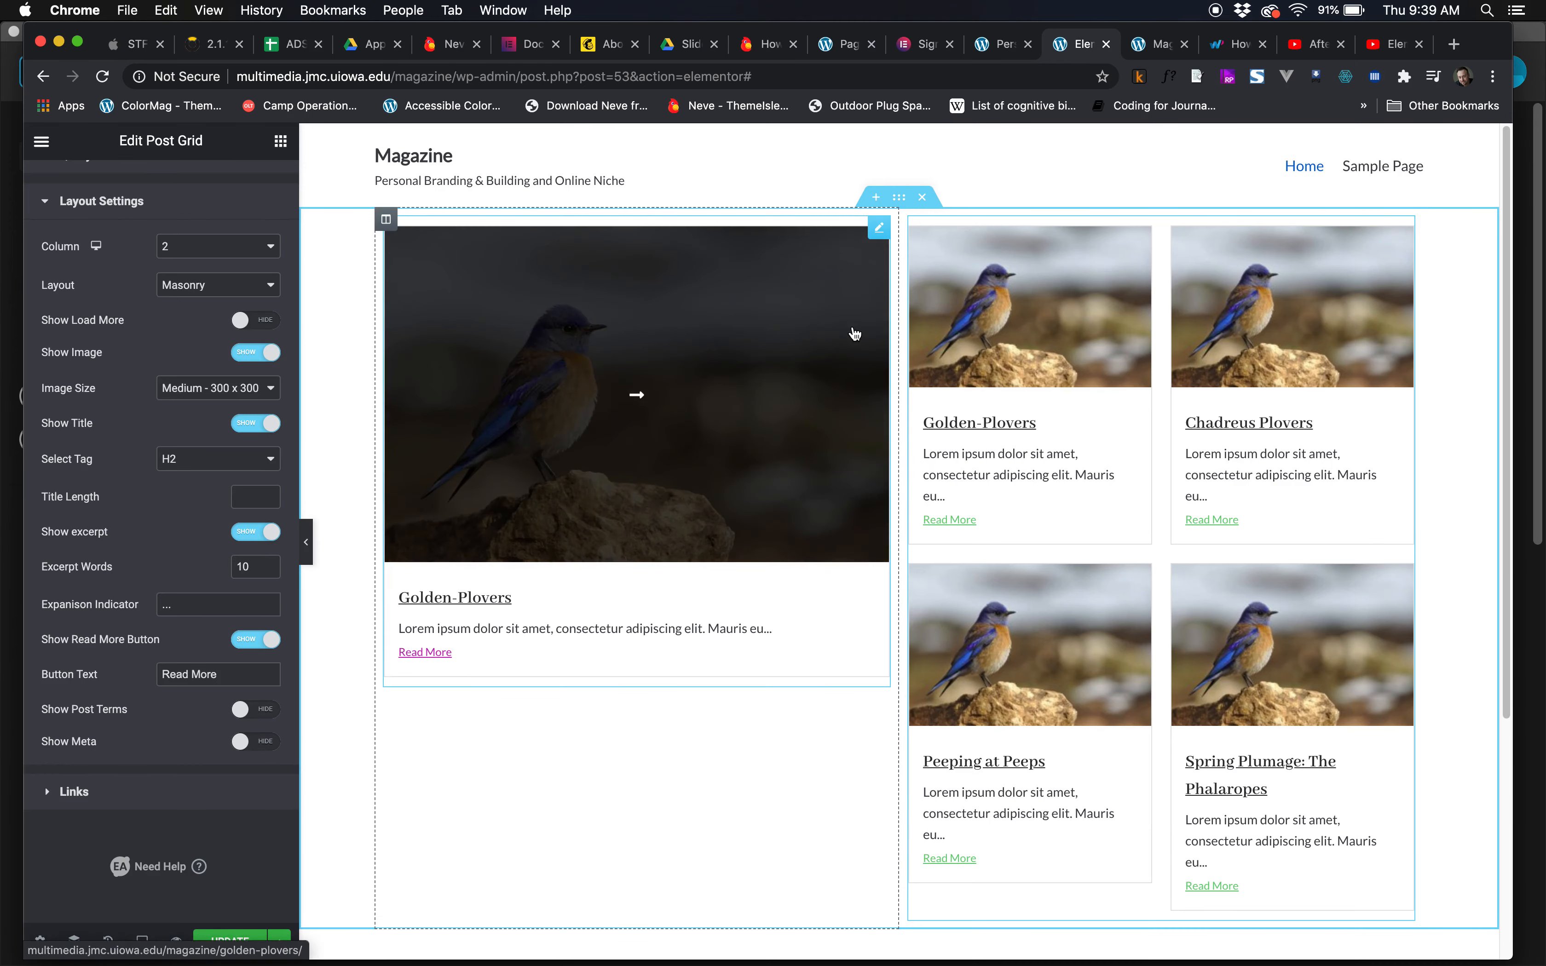
pyautogui.click(874, 198)
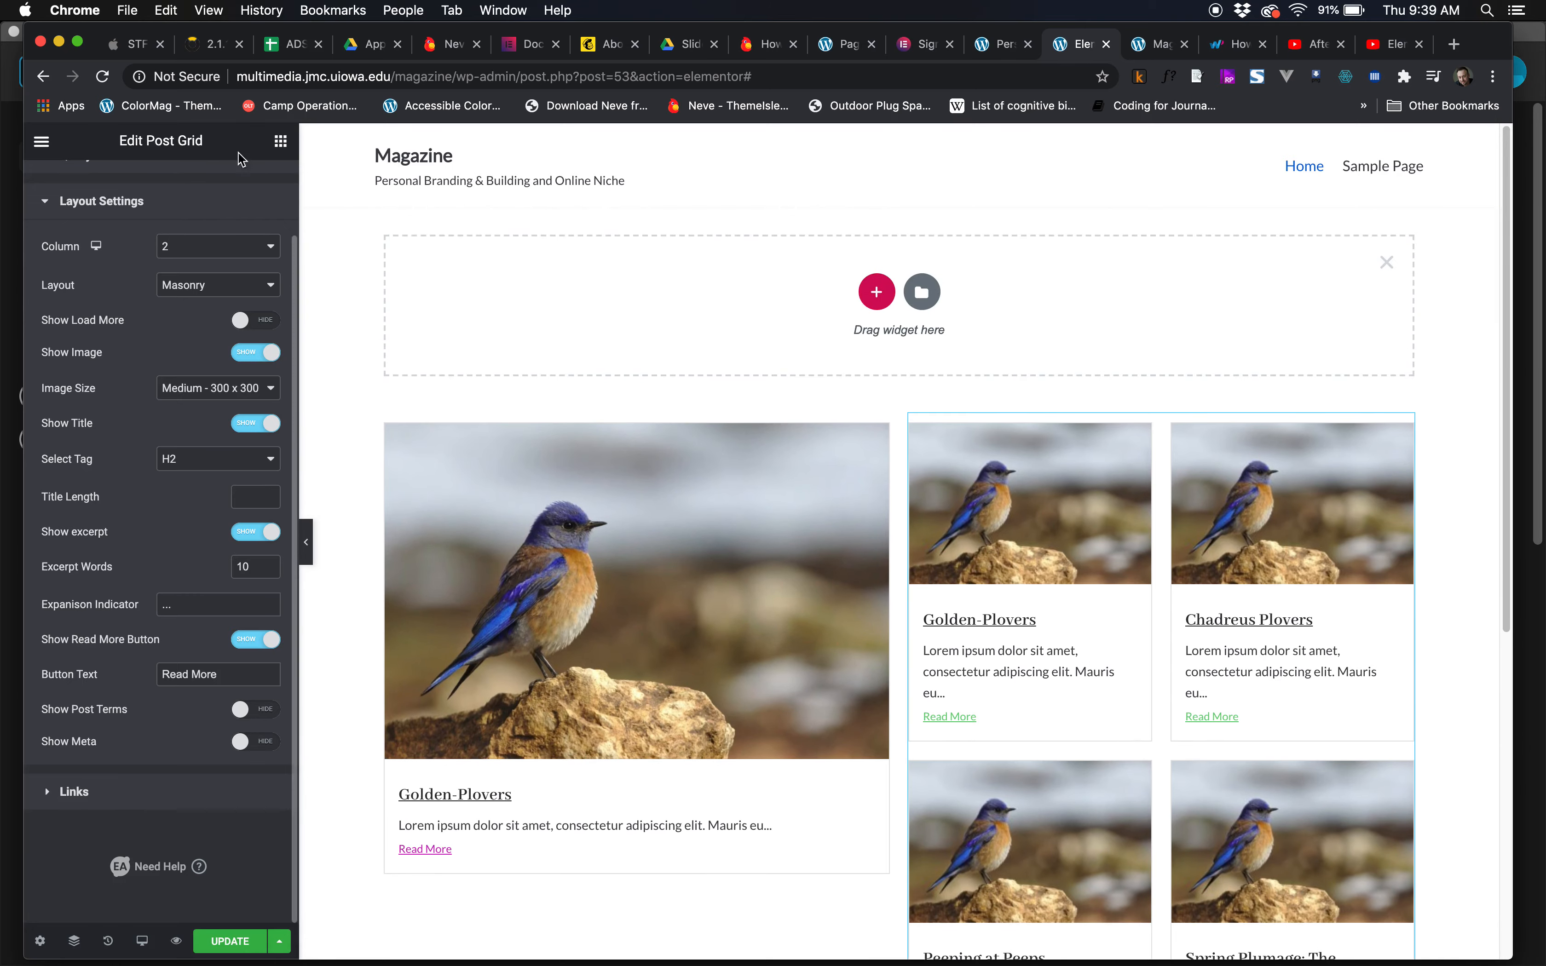
pyautogui.click(281, 141)
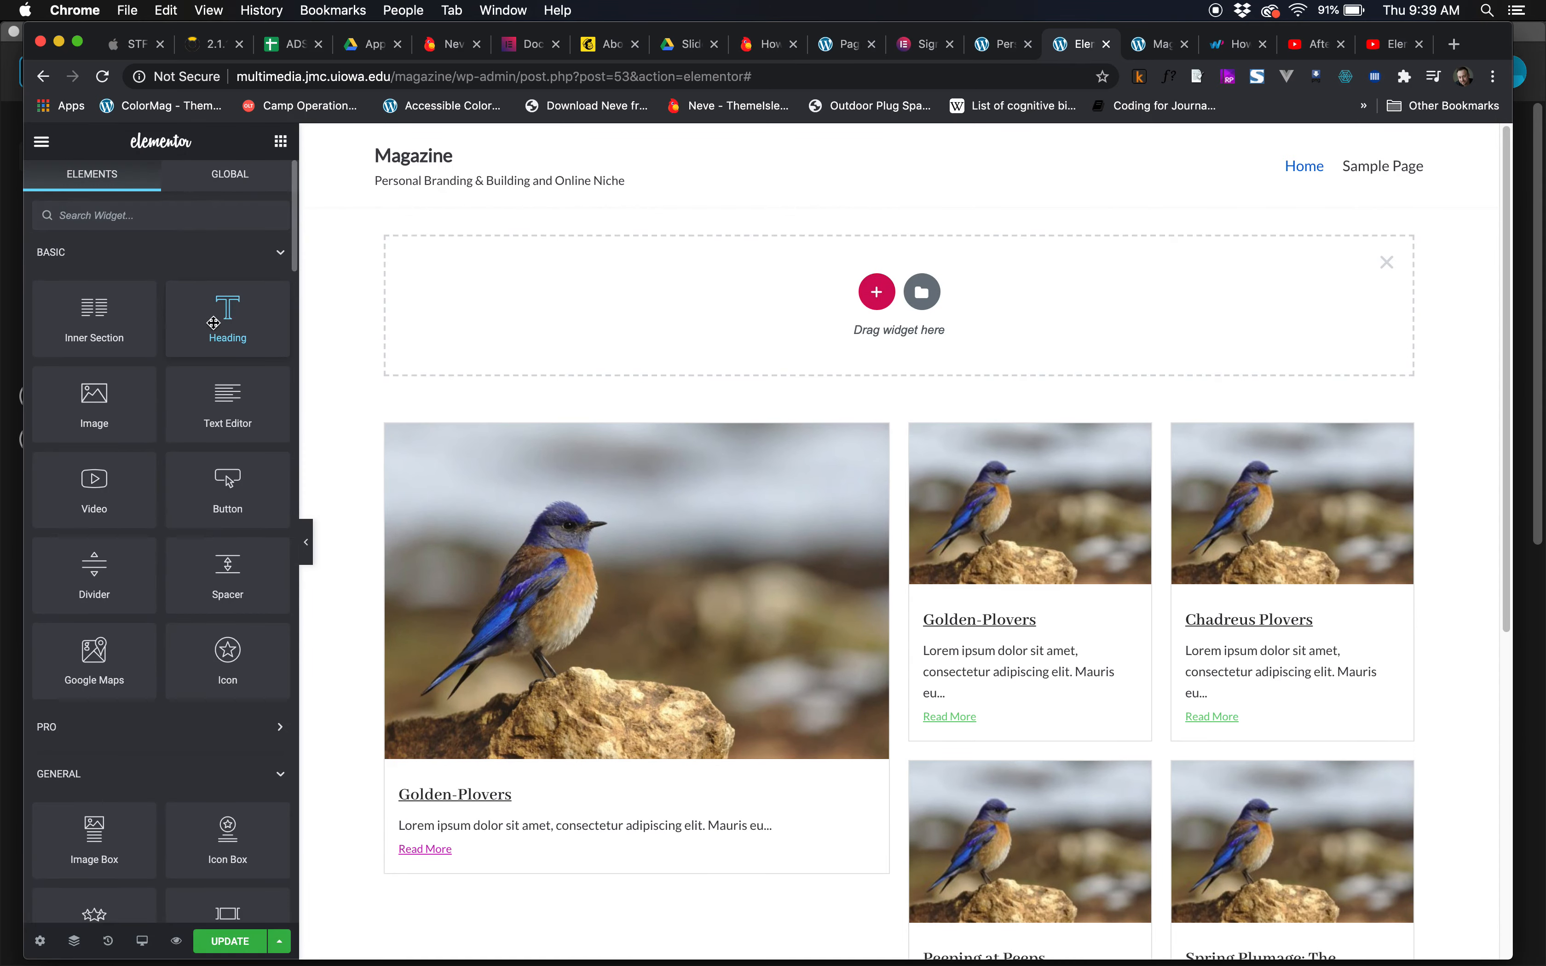
pyautogui.moveTo(214, 322); pyautogui.dragTo(451, 302)
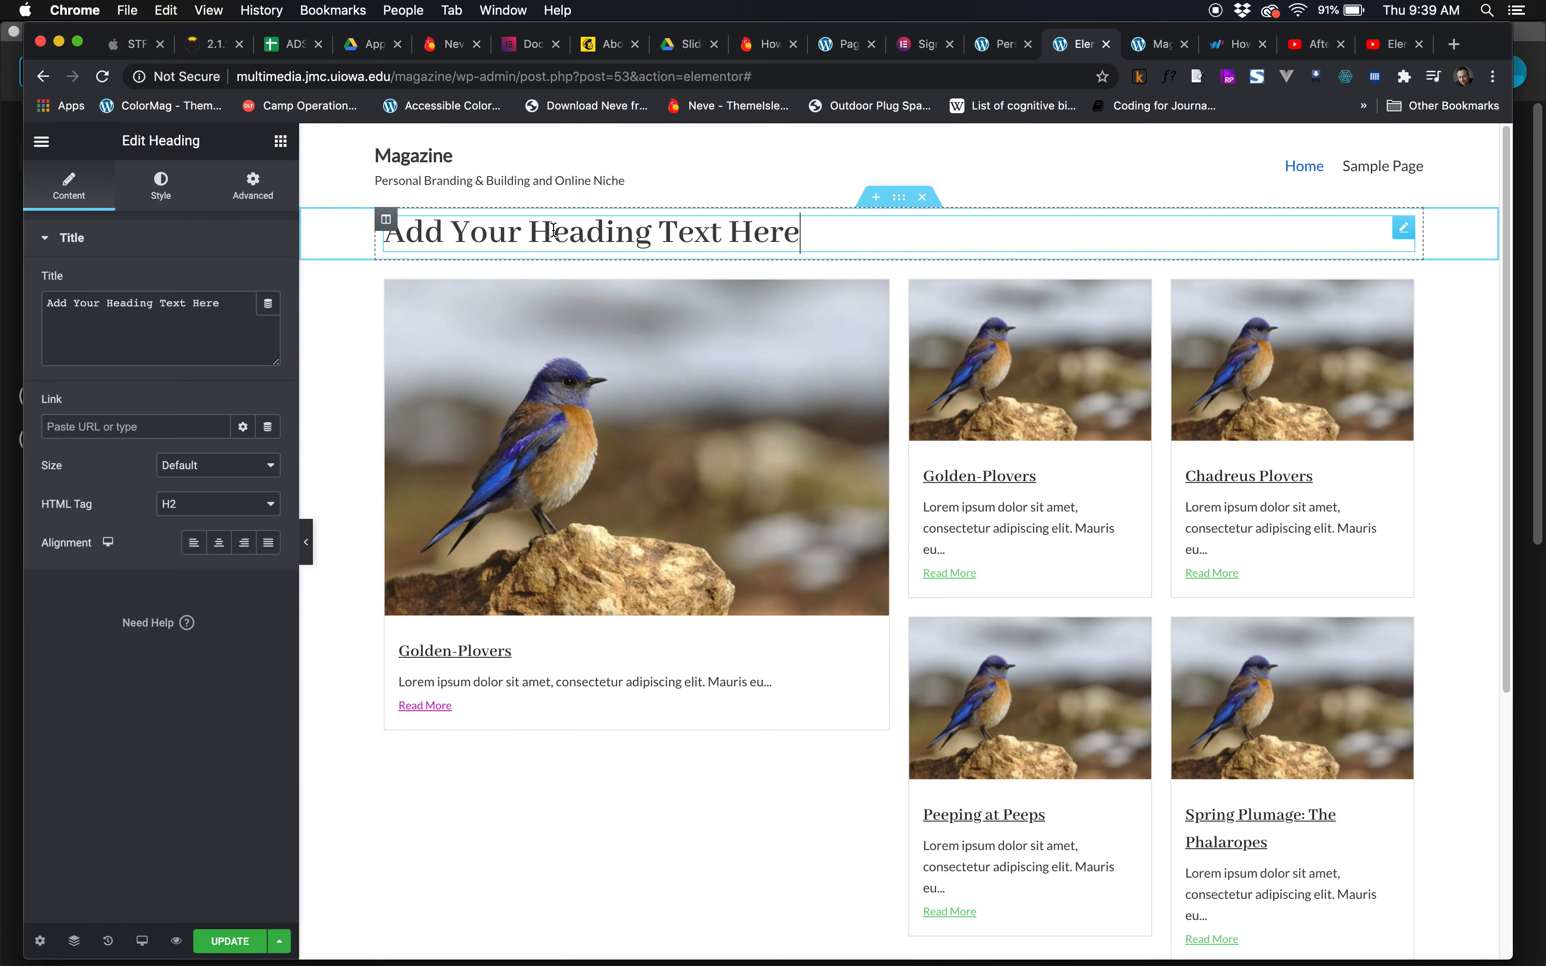
# Replace the placeholder heading text with "Latest Sandpiper Articles".
pyautogui.tripleClick(553, 232)
pyautogui.write('L')
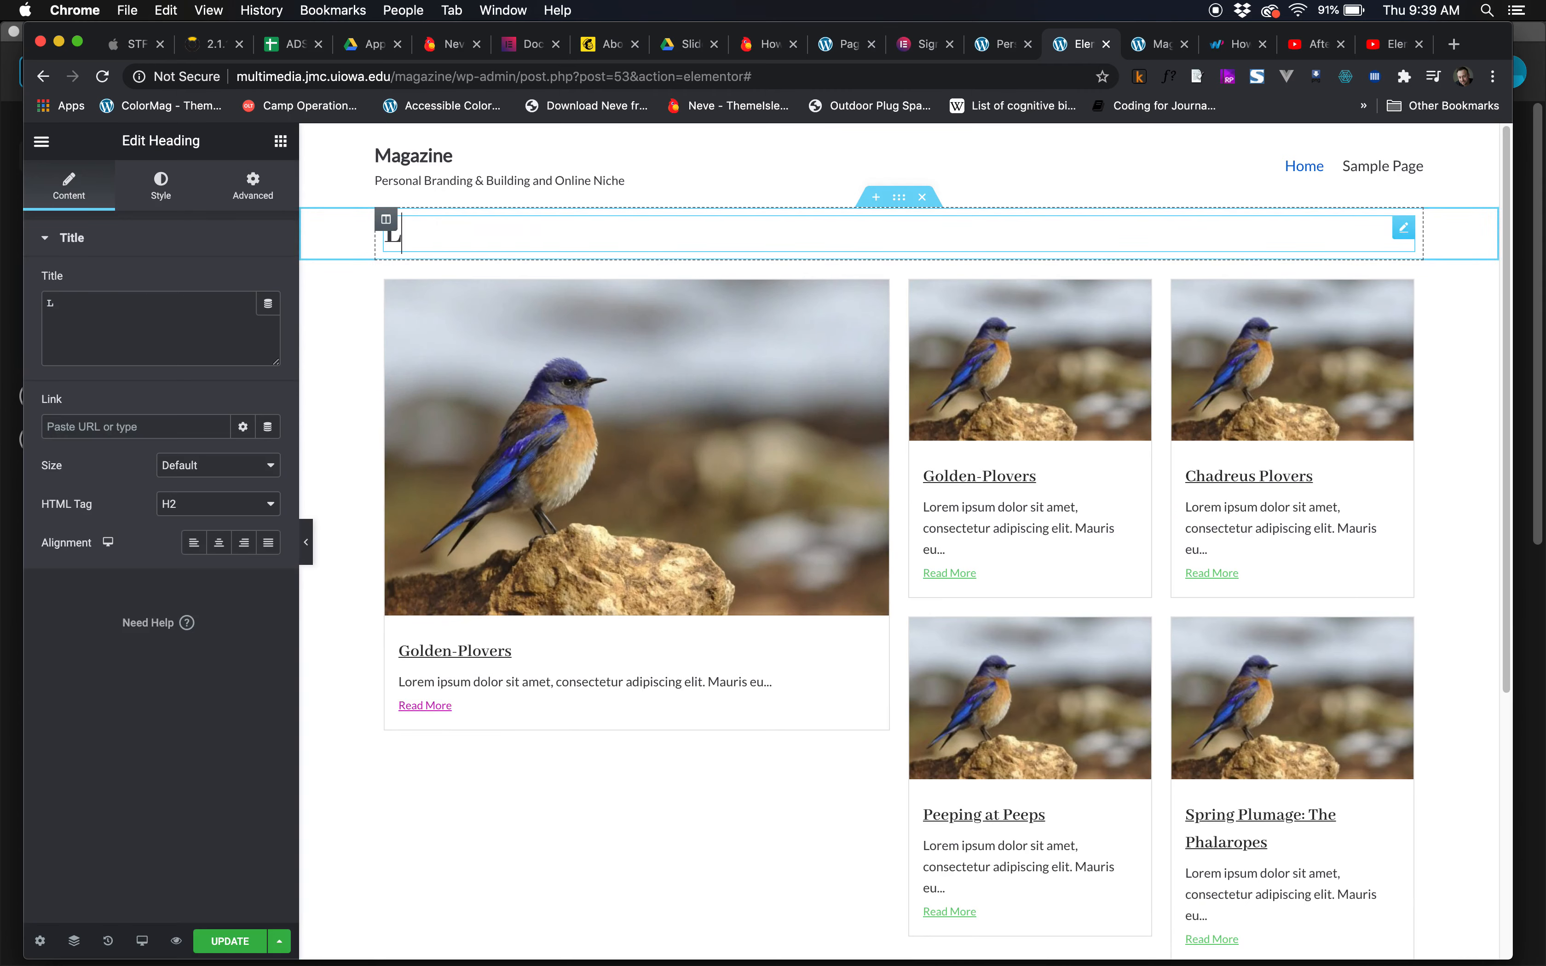
pyautogui.write('atest Sa')
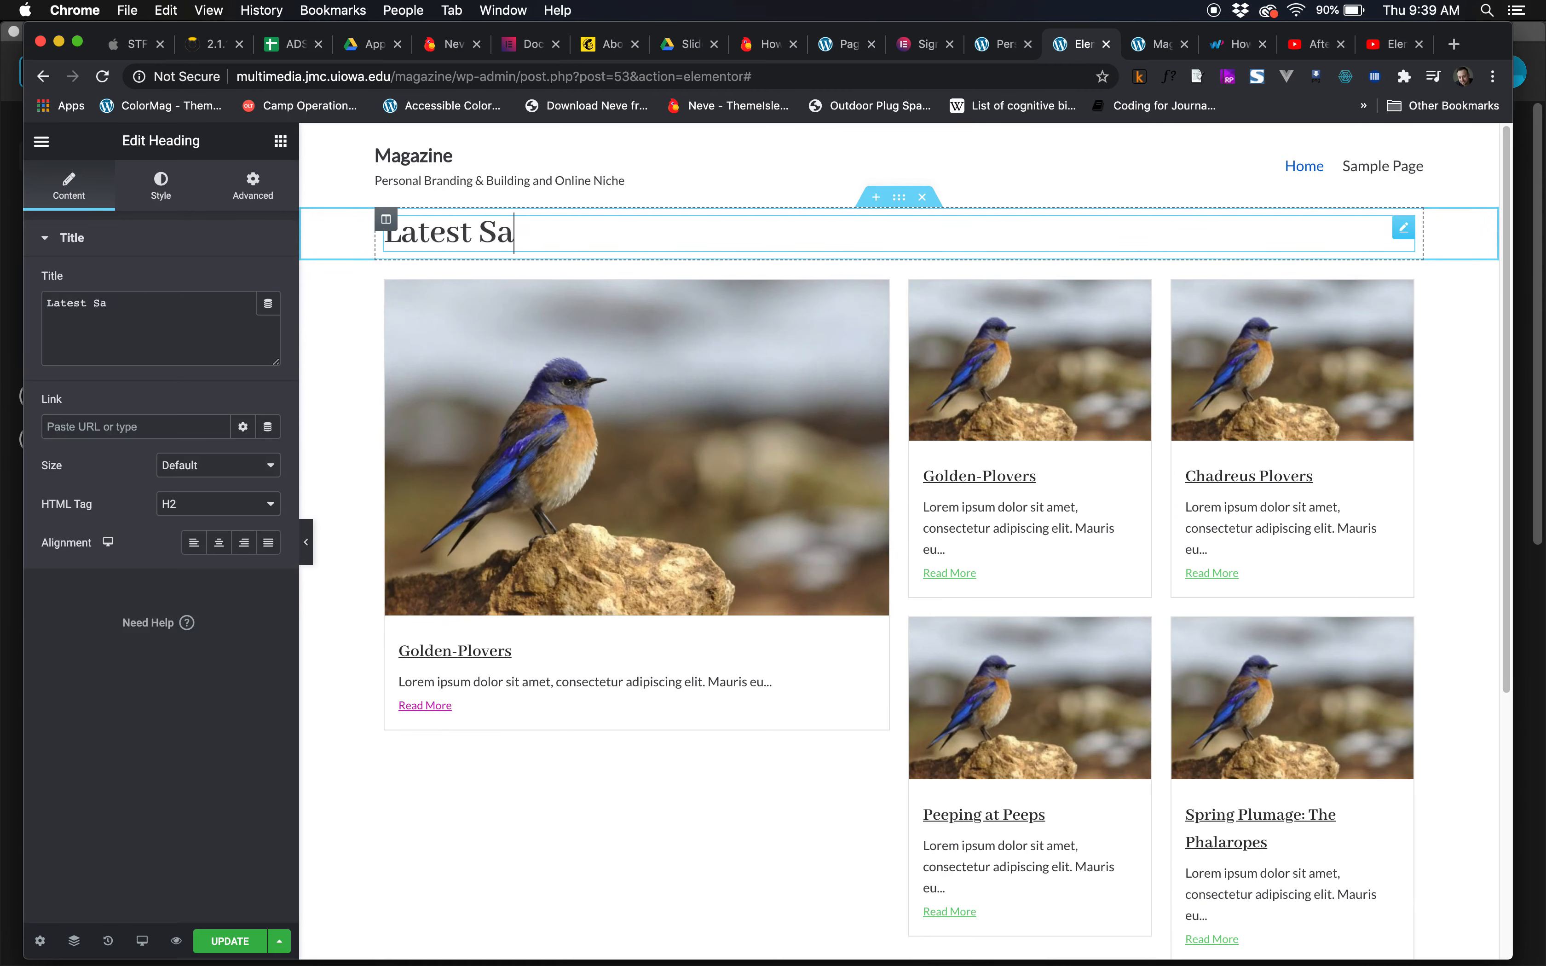
pyautogui.write('ndpiper Artic')
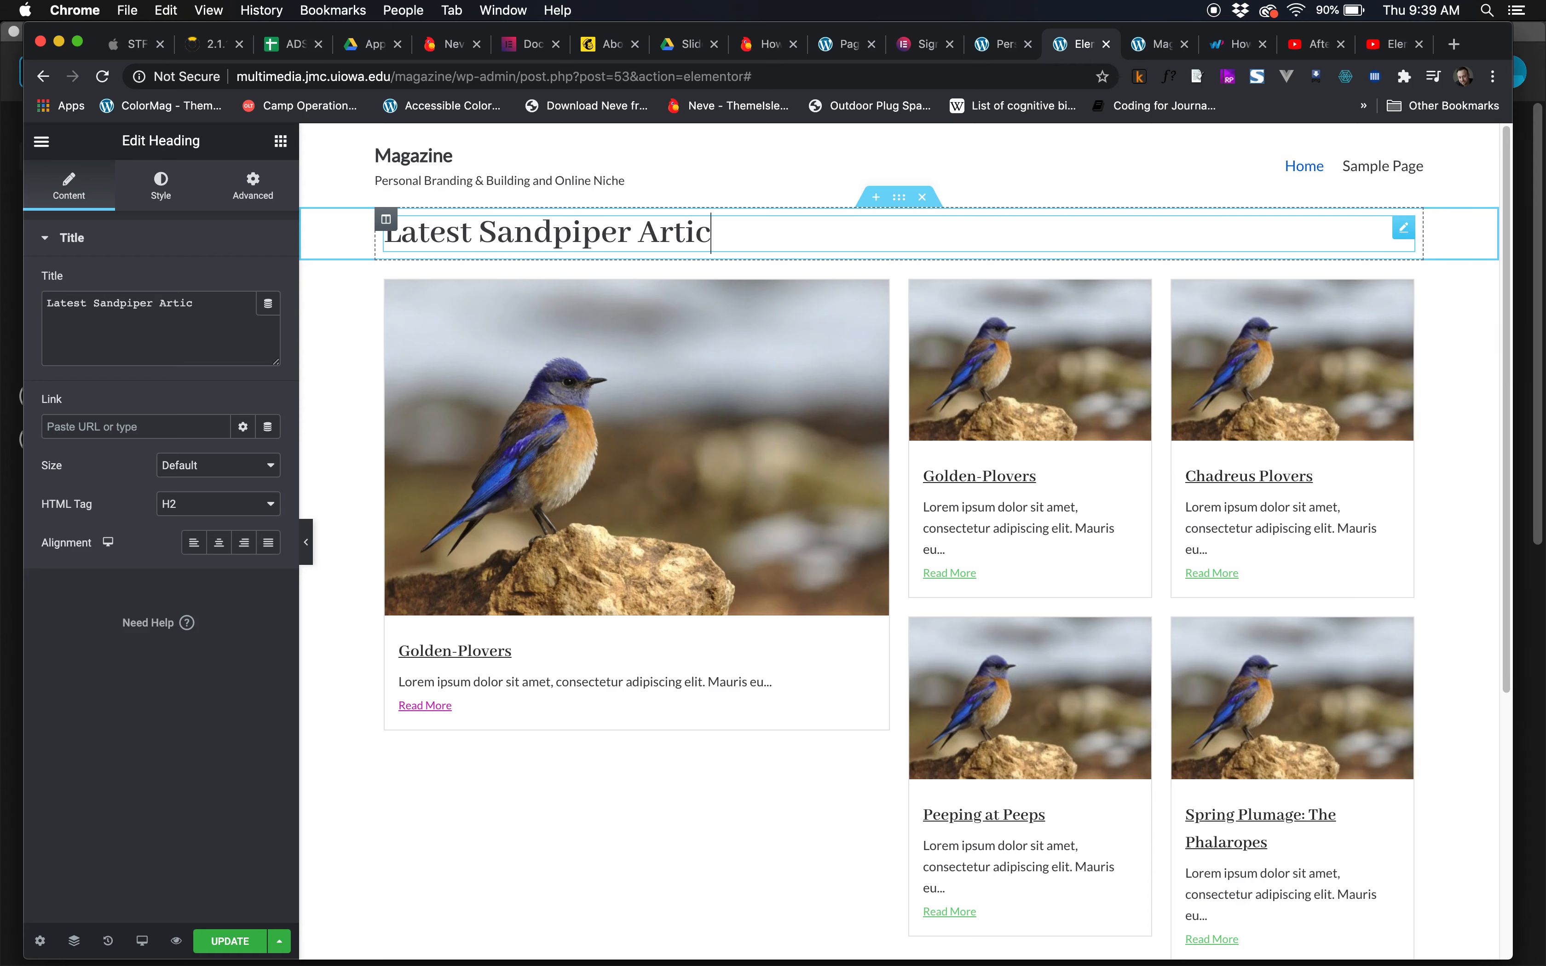
pyautogui.write('les')
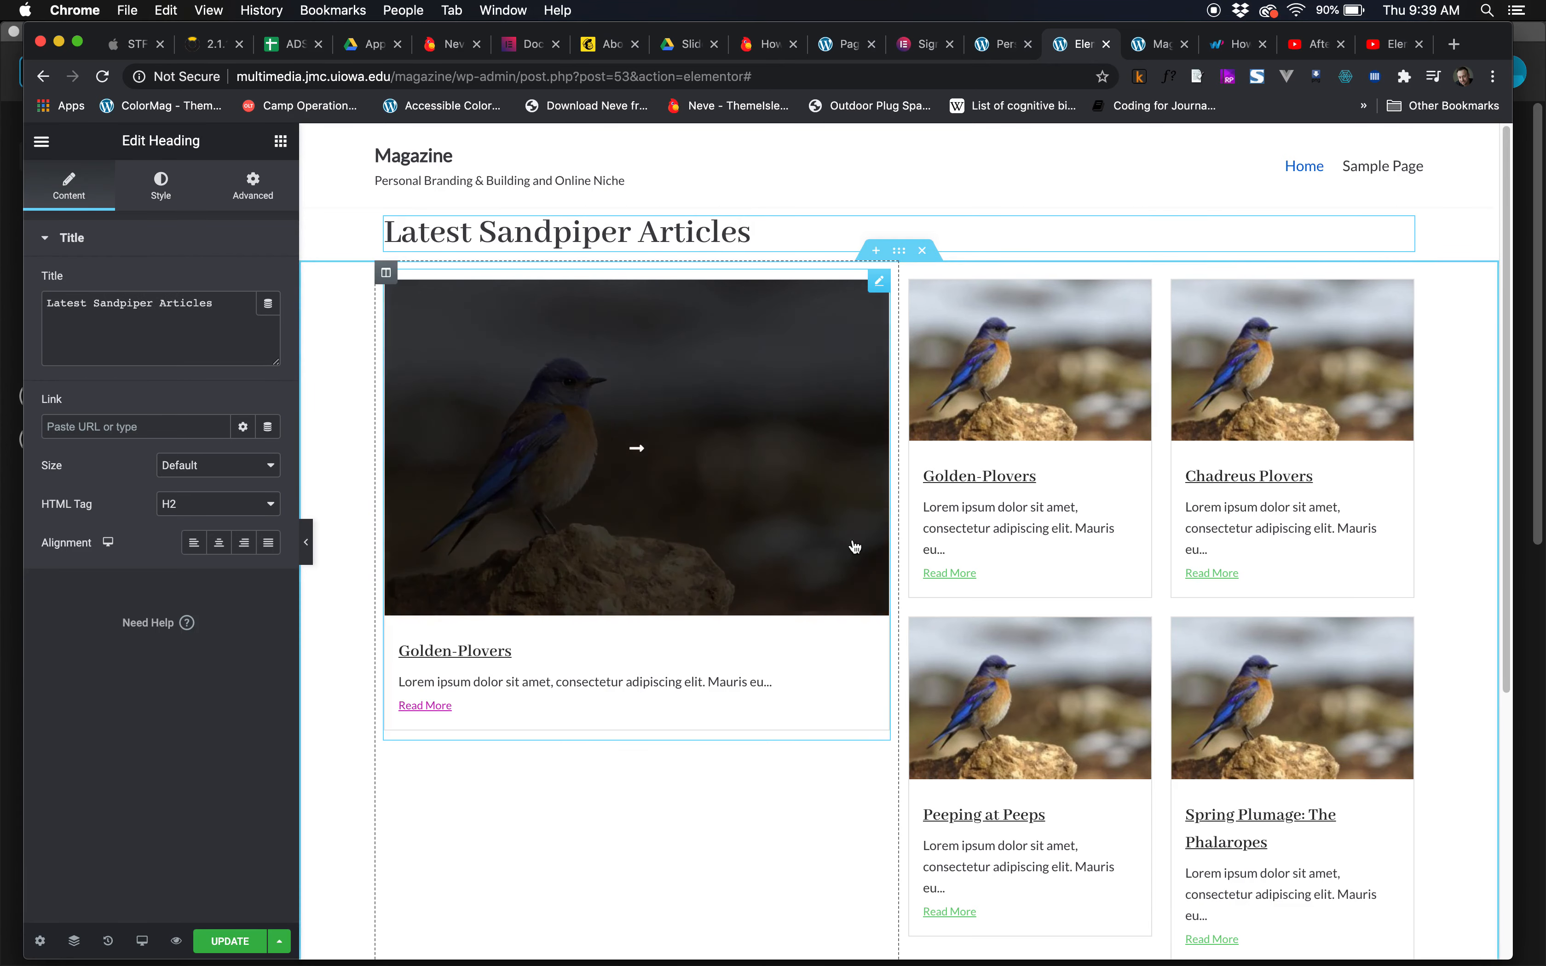
# Give the posts section a classic background in blue, #78AFD3.
pyautogui.scroll(-3, 1440, 663)
pyautogui.scroll(3, 1440, 663)
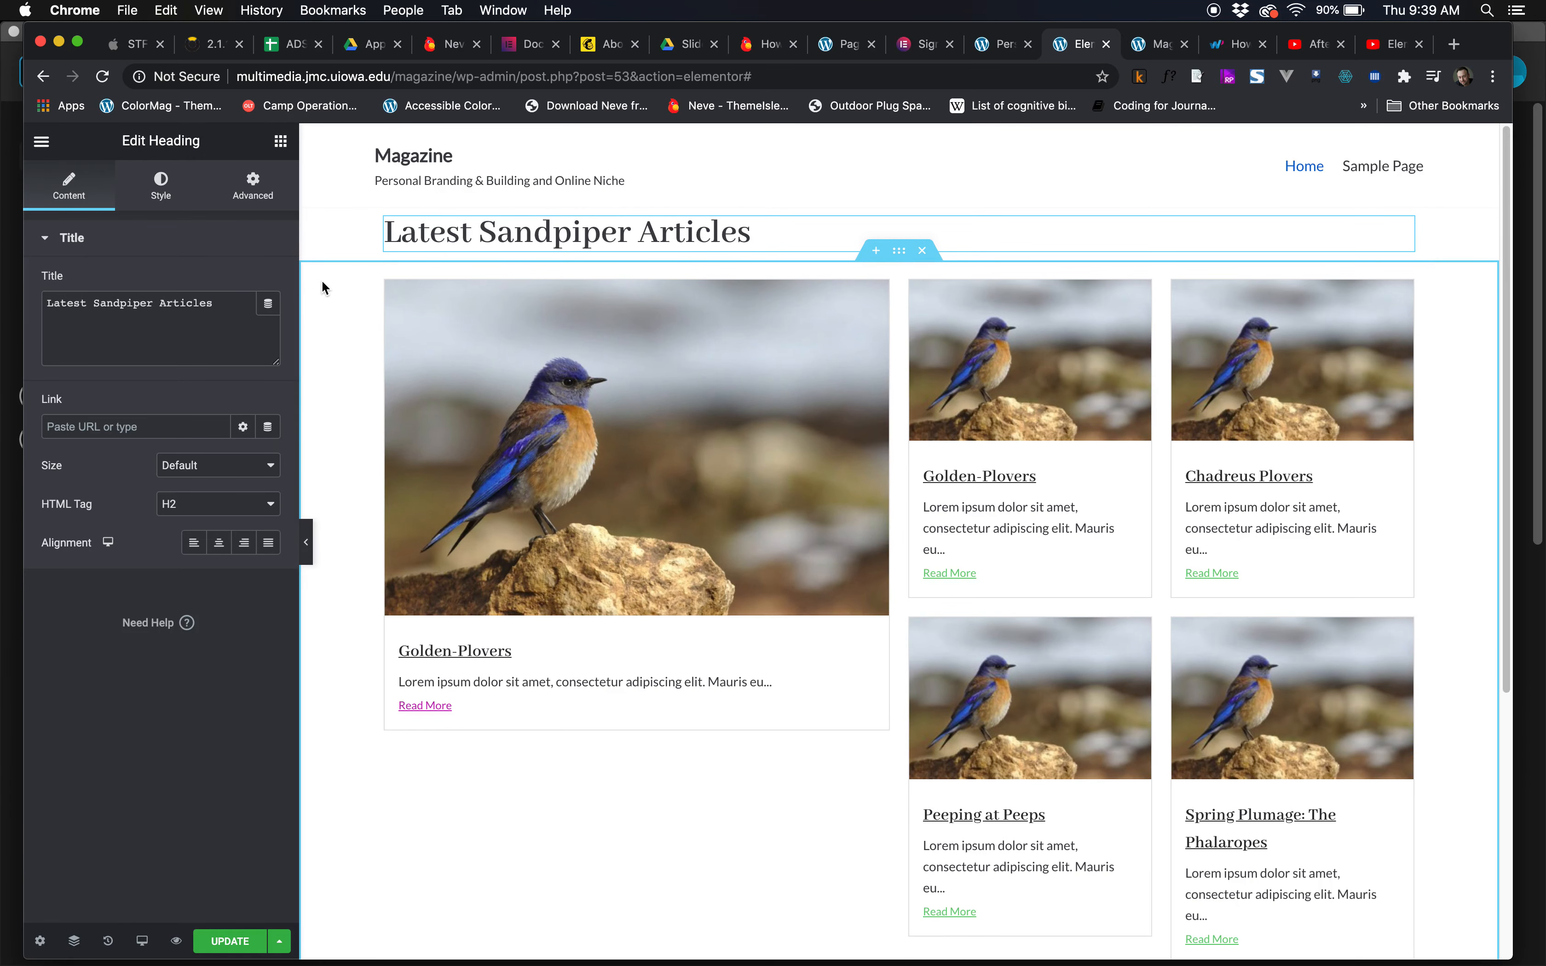
pyautogui.click(900, 256)
pyautogui.click(160, 187)
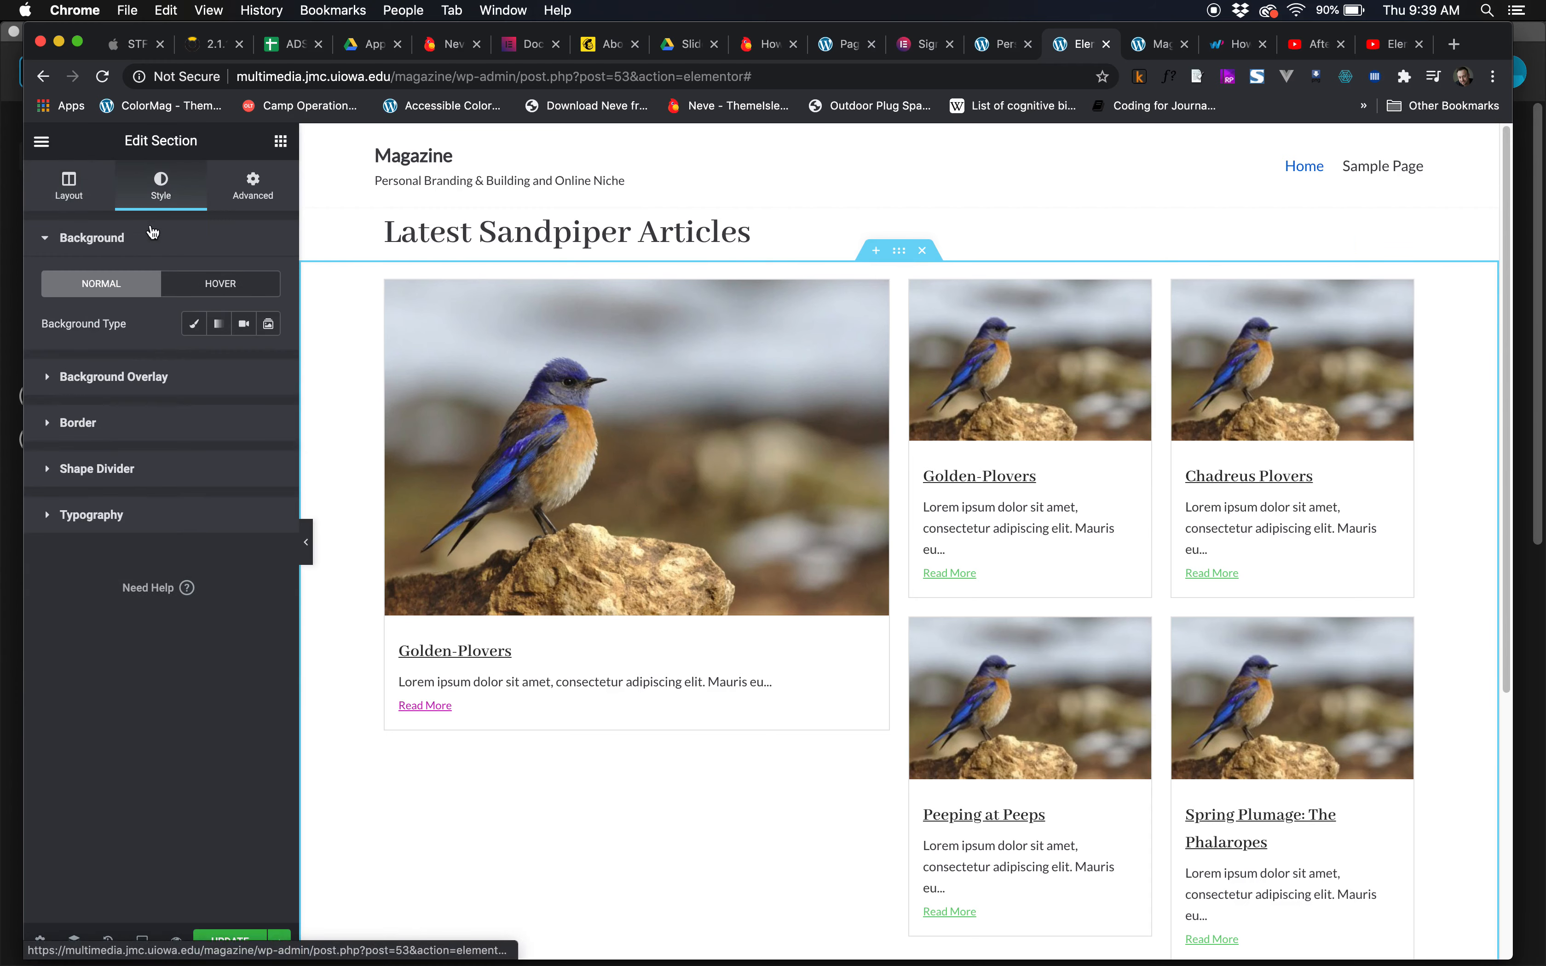
pyautogui.click(194, 323)
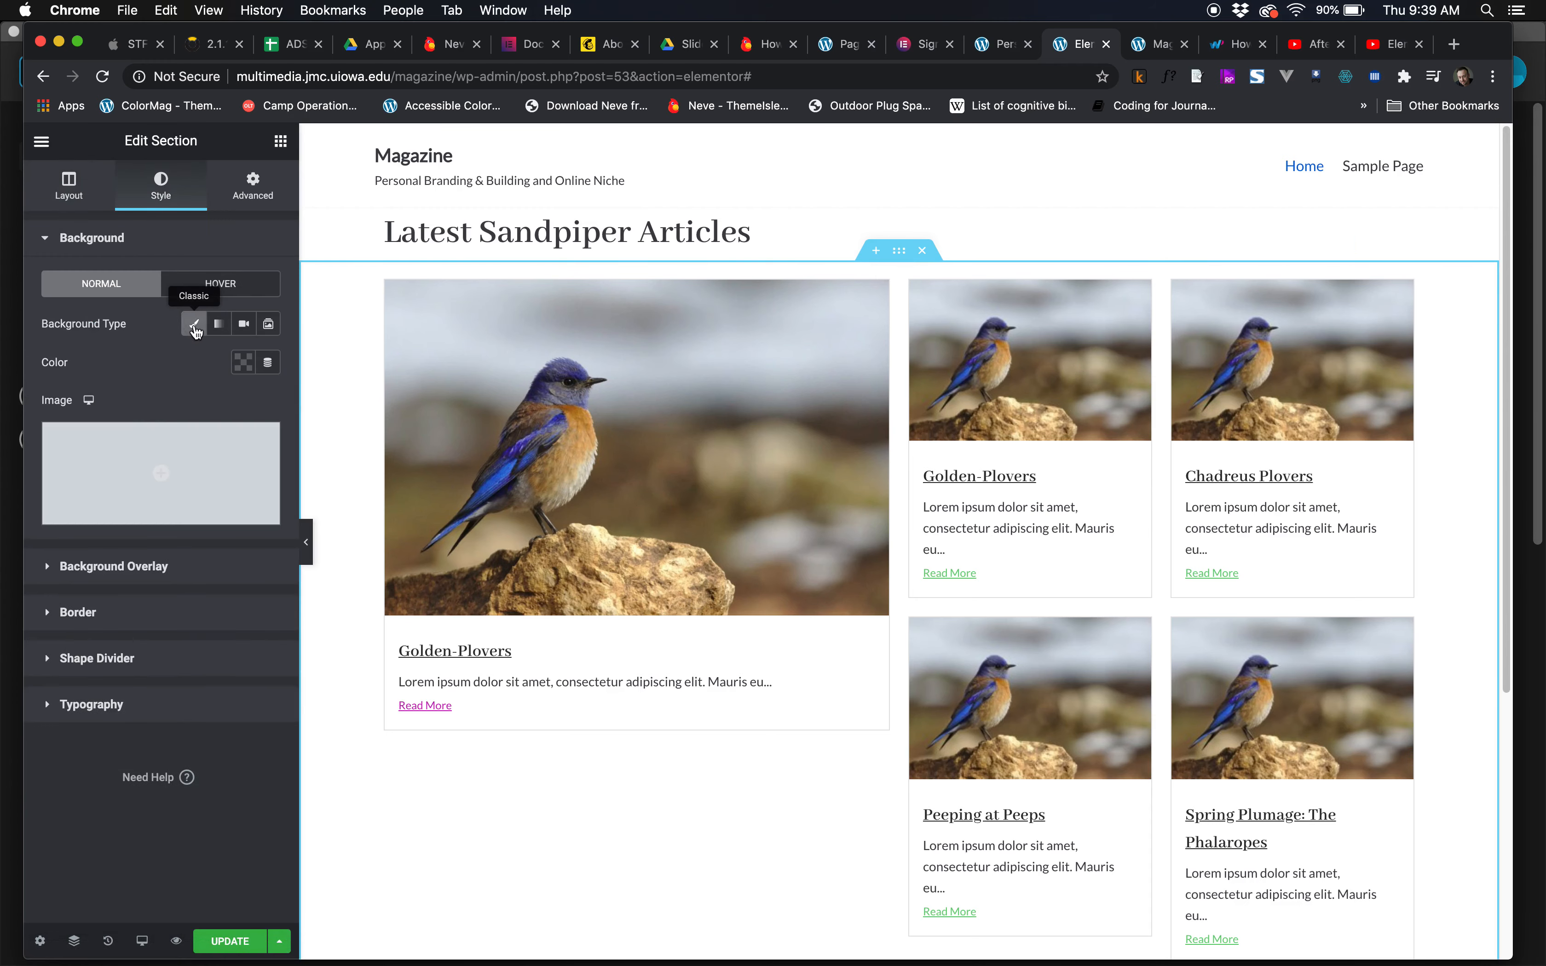
pyautogui.click(244, 363)
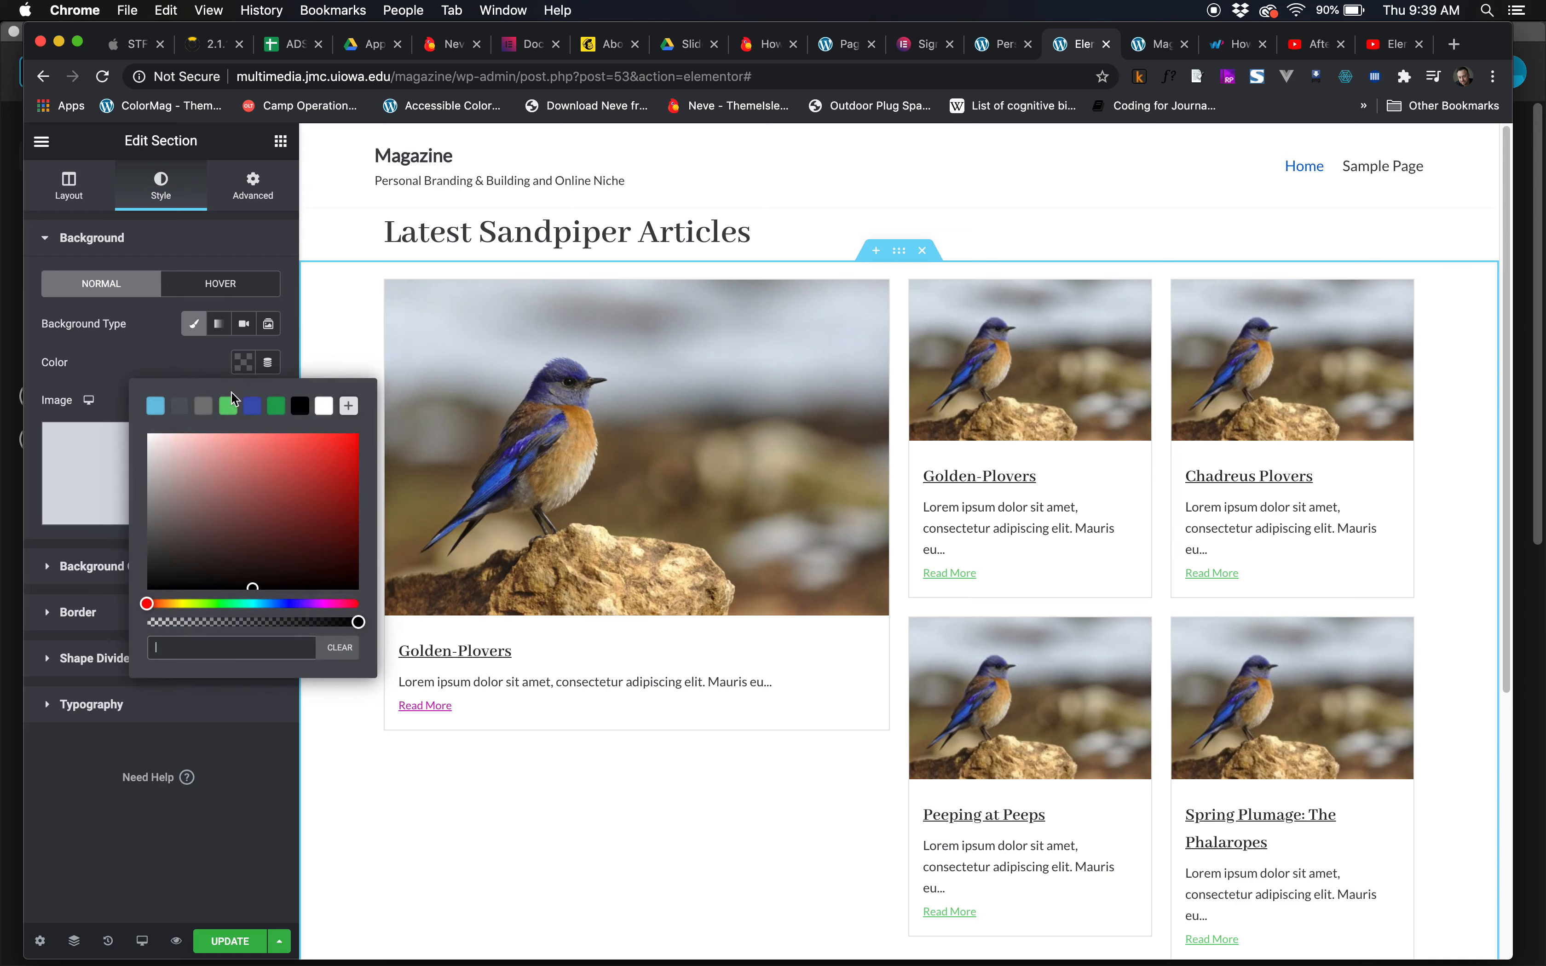
pyautogui.click(237, 461)
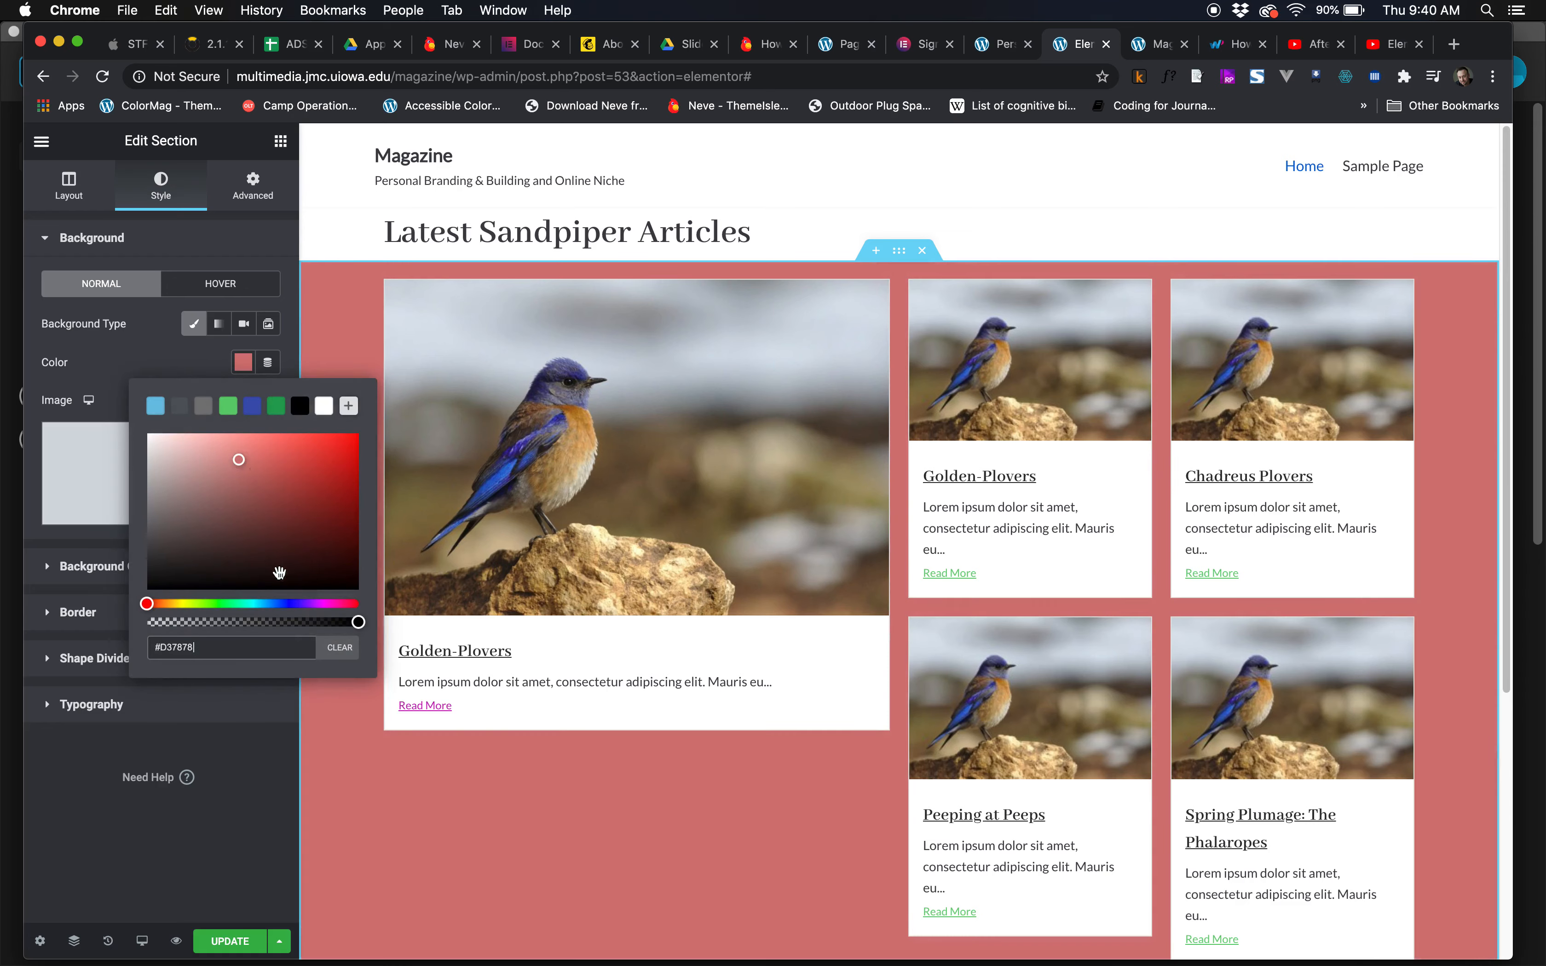
pyautogui.click(269, 603)
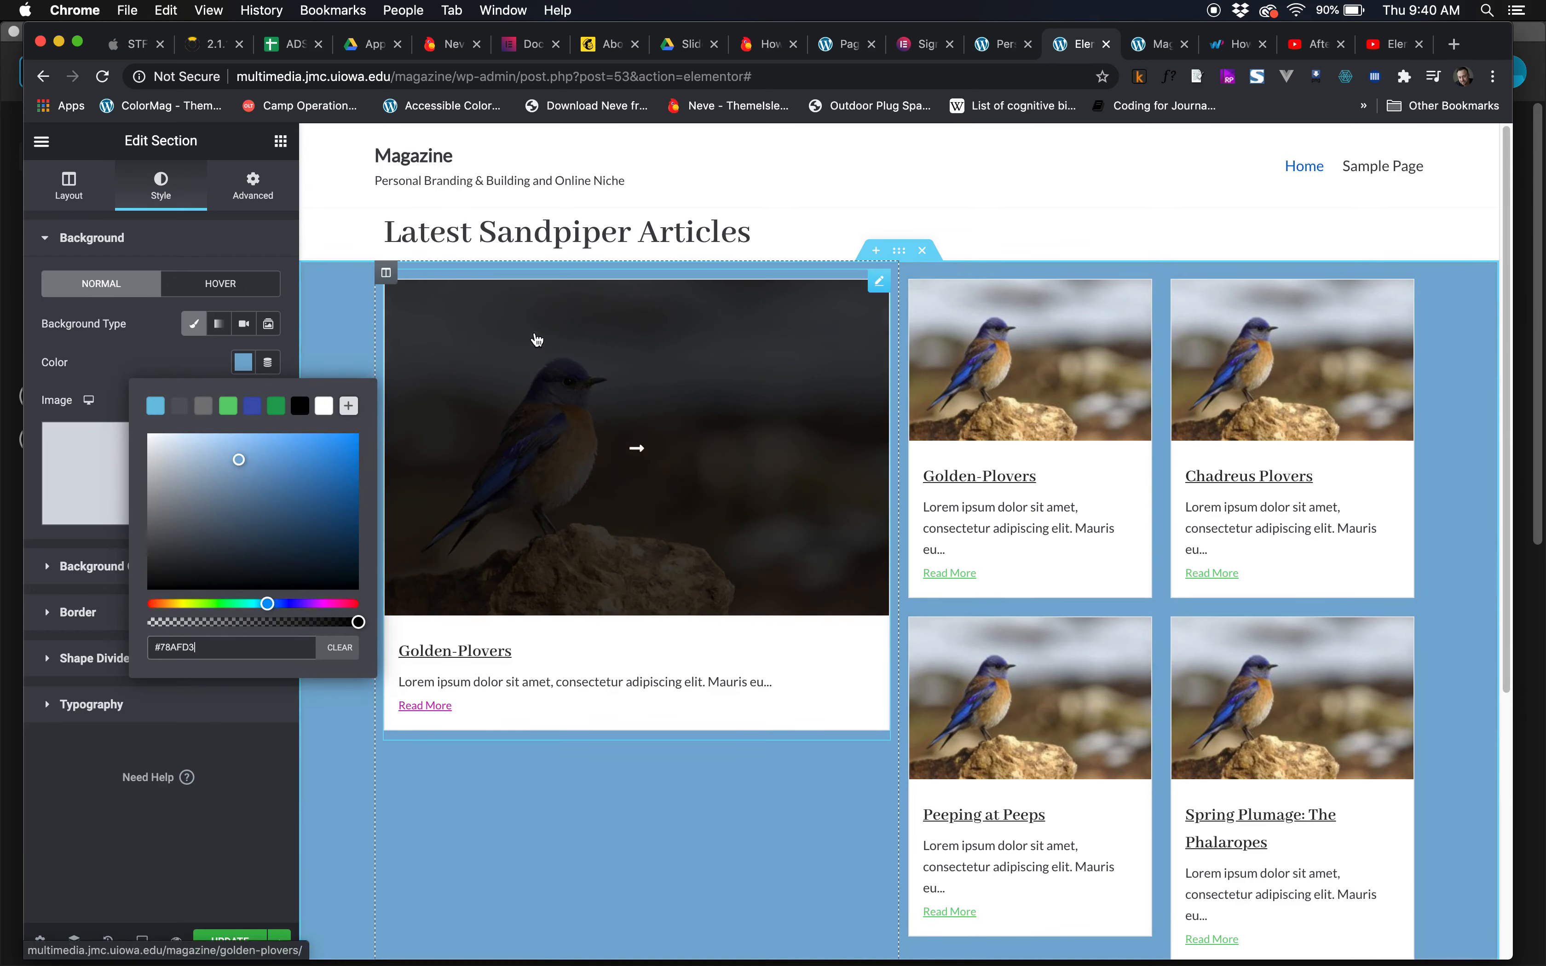
# Copy the posts section's background color code and apply it as the classic background color of the heading section.
pyautogui.tripleClick(219, 653)
pyautogui.hotkey('ctrl', 'c')
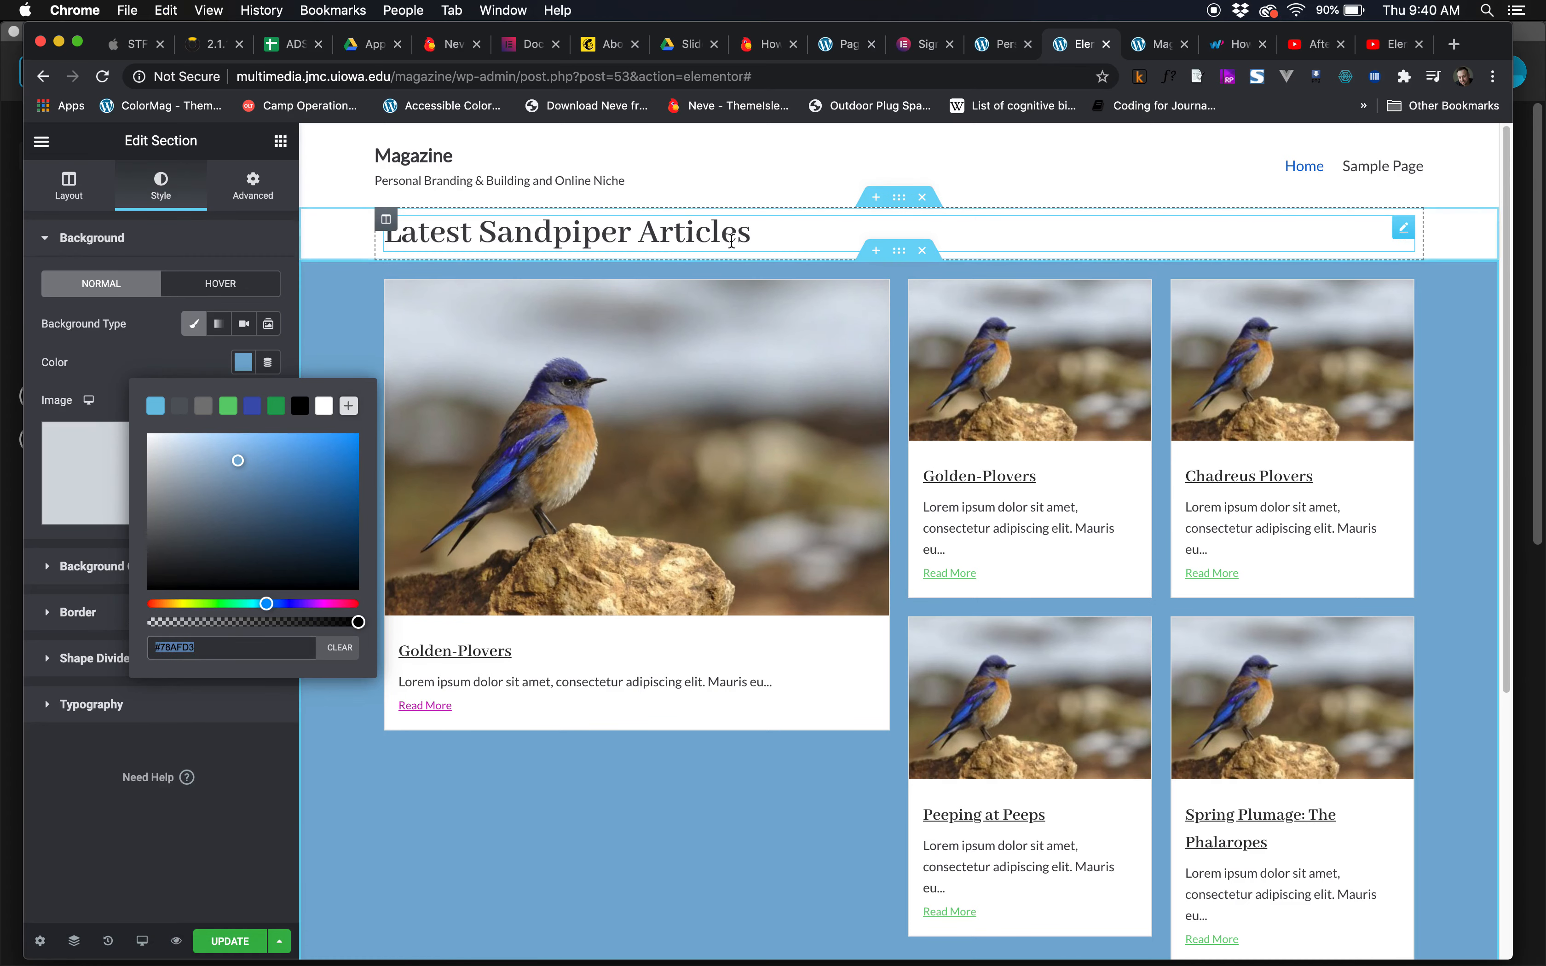
pyautogui.click(429, 214)
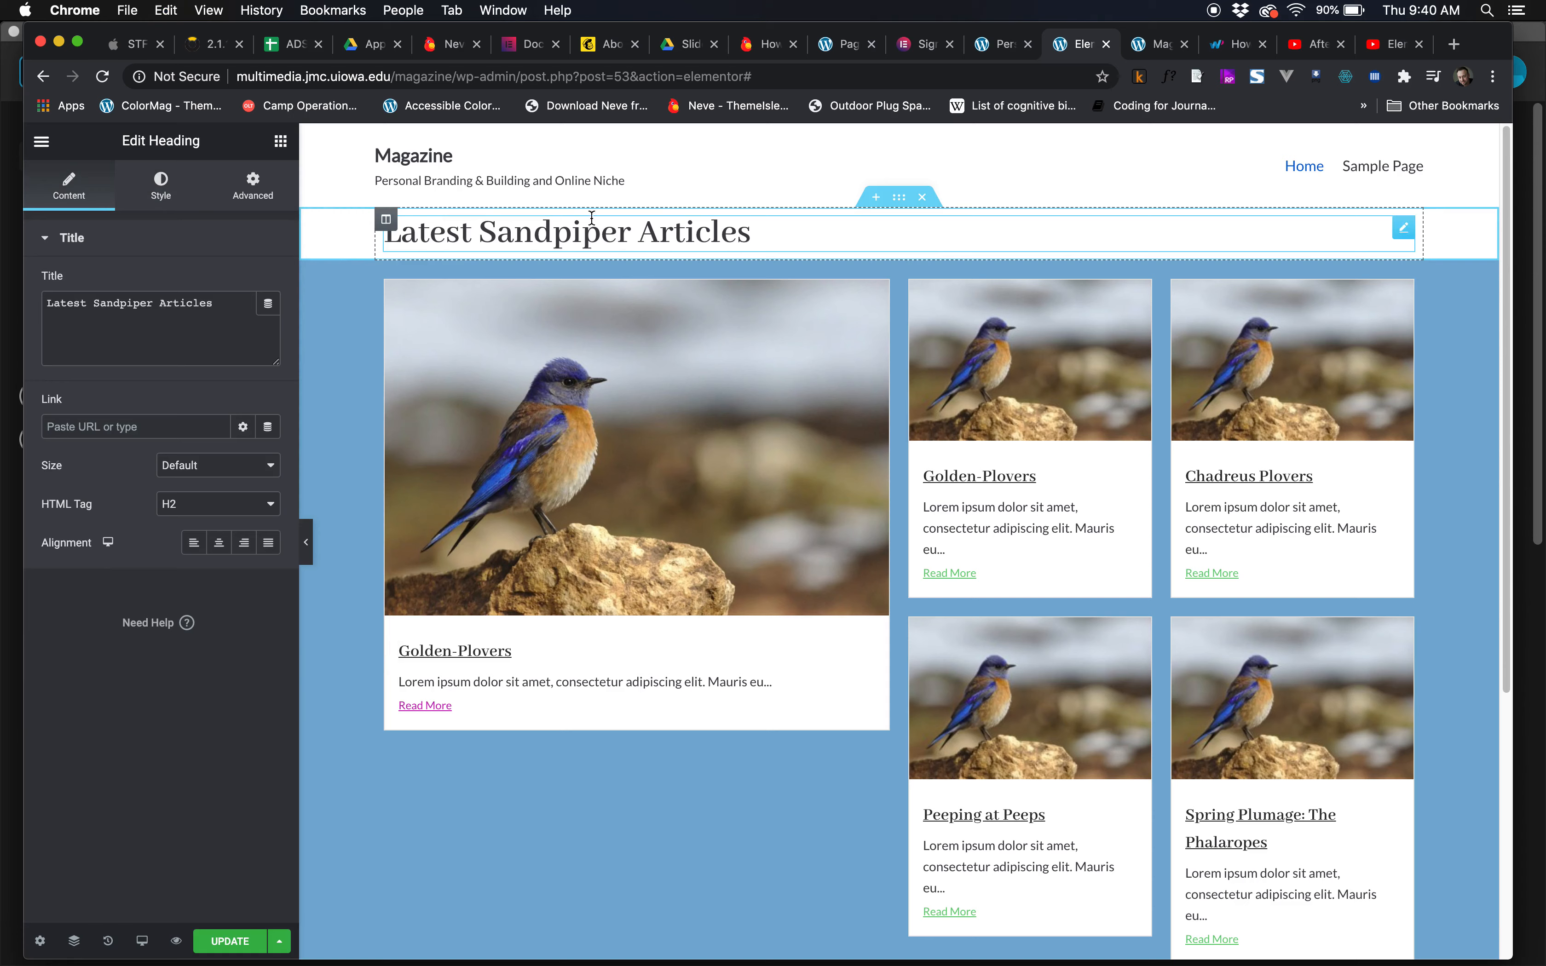
pyautogui.click(899, 197)
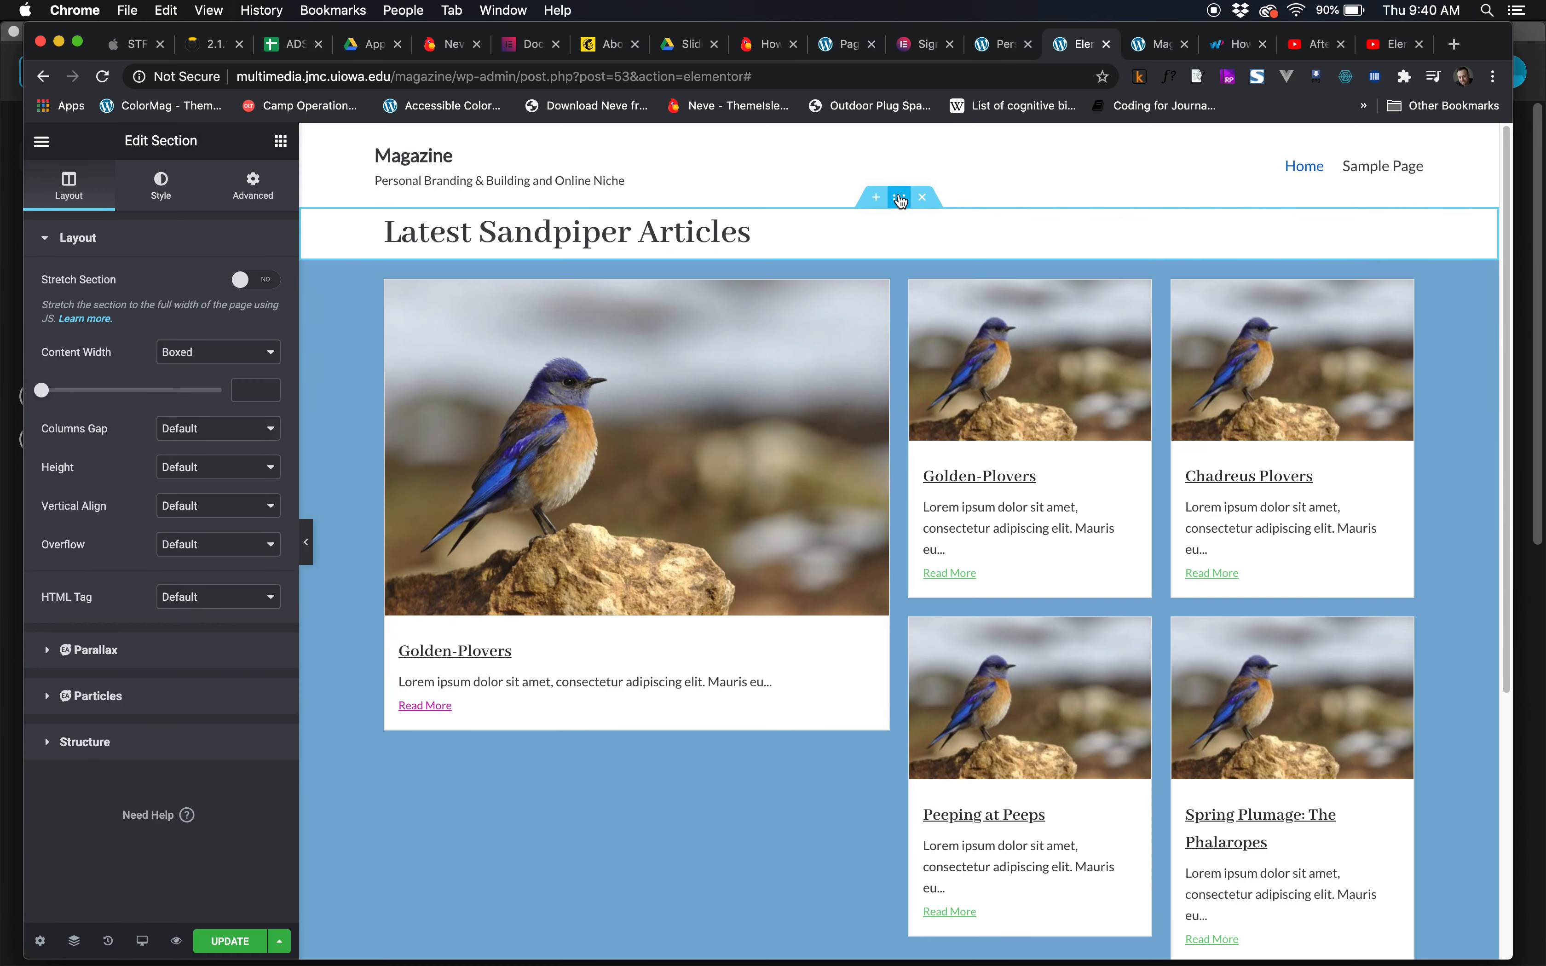
pyautogui.click(167, 192)
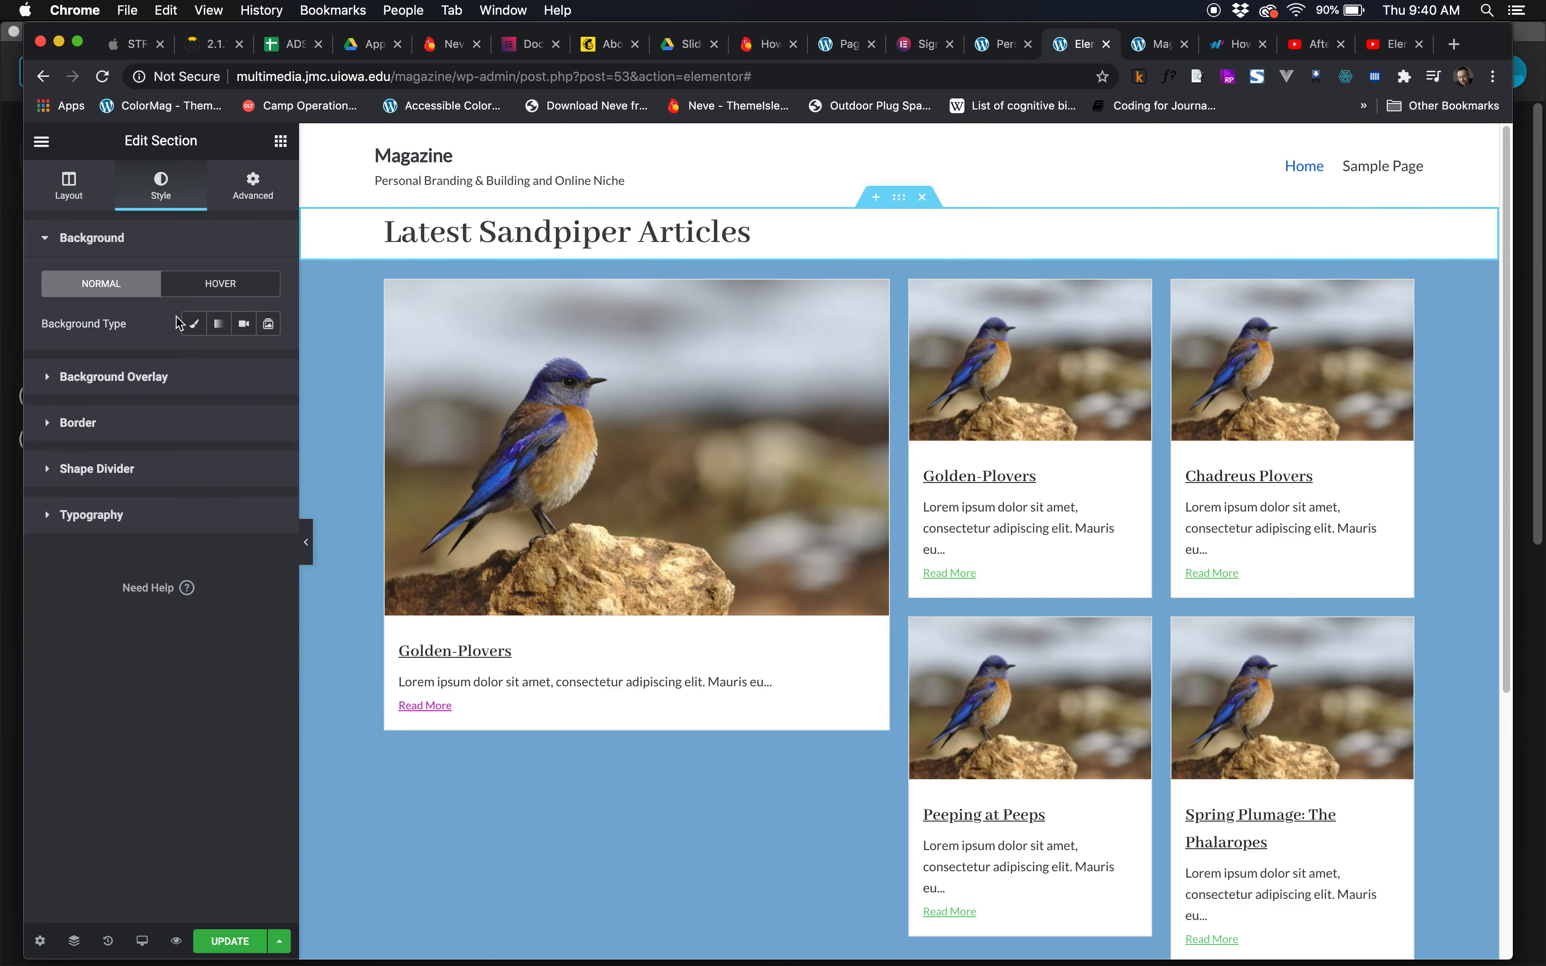
pyautogui.click(194, 324)
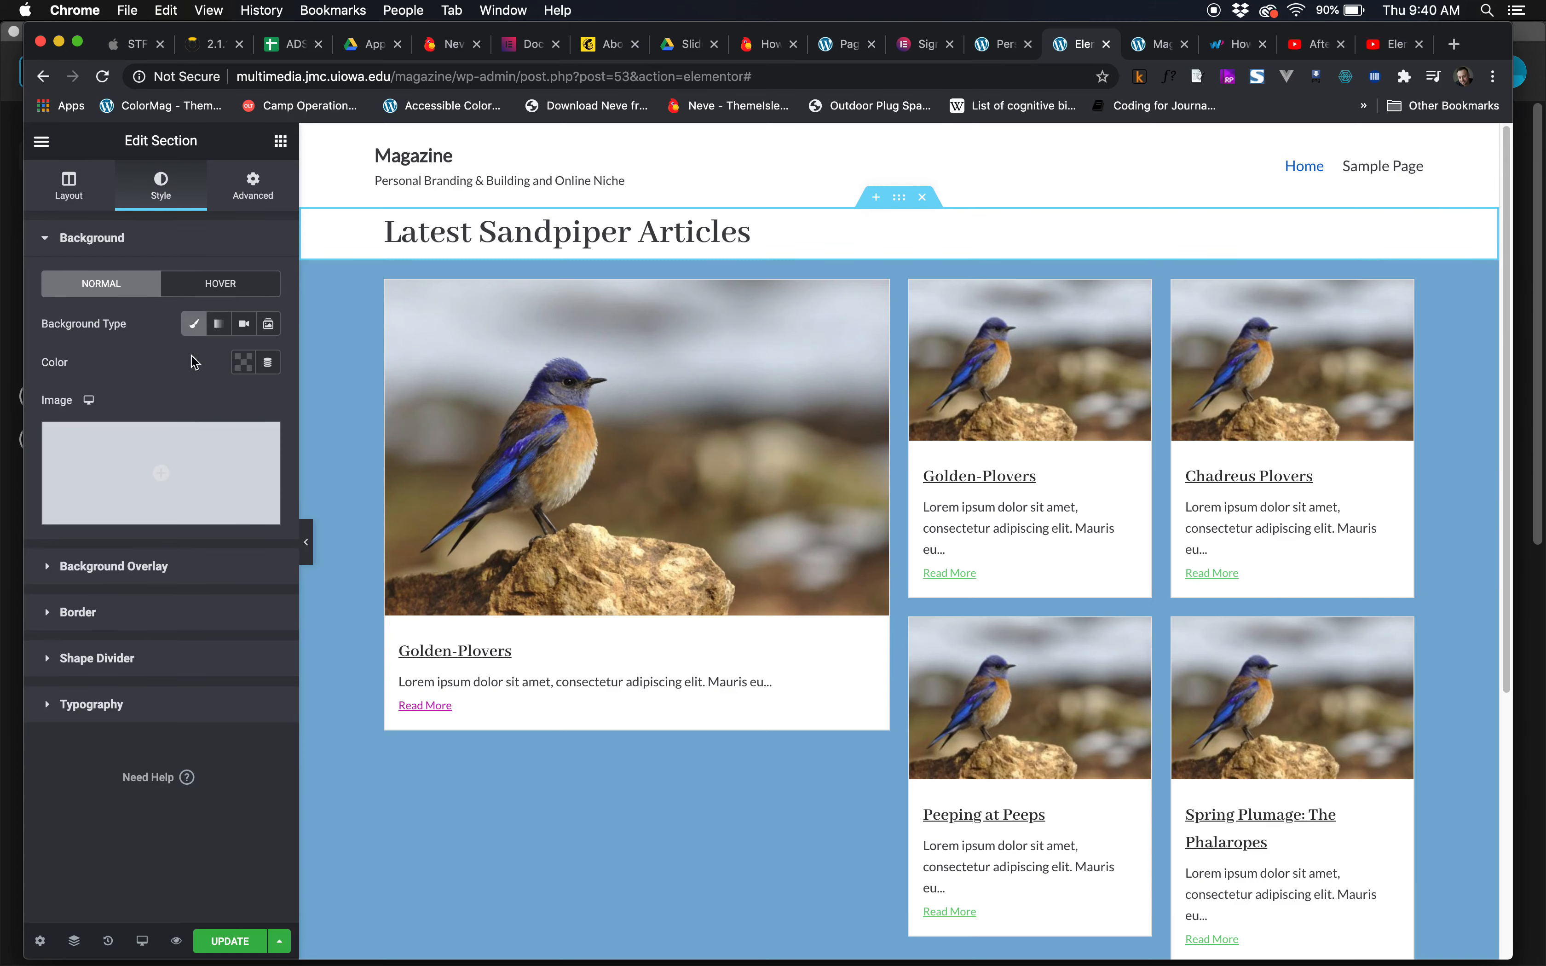
pyautogui.click(243, 363)
pyautogui.click(196, 646)
pyautogui.hotkey('ctrl', 'v')
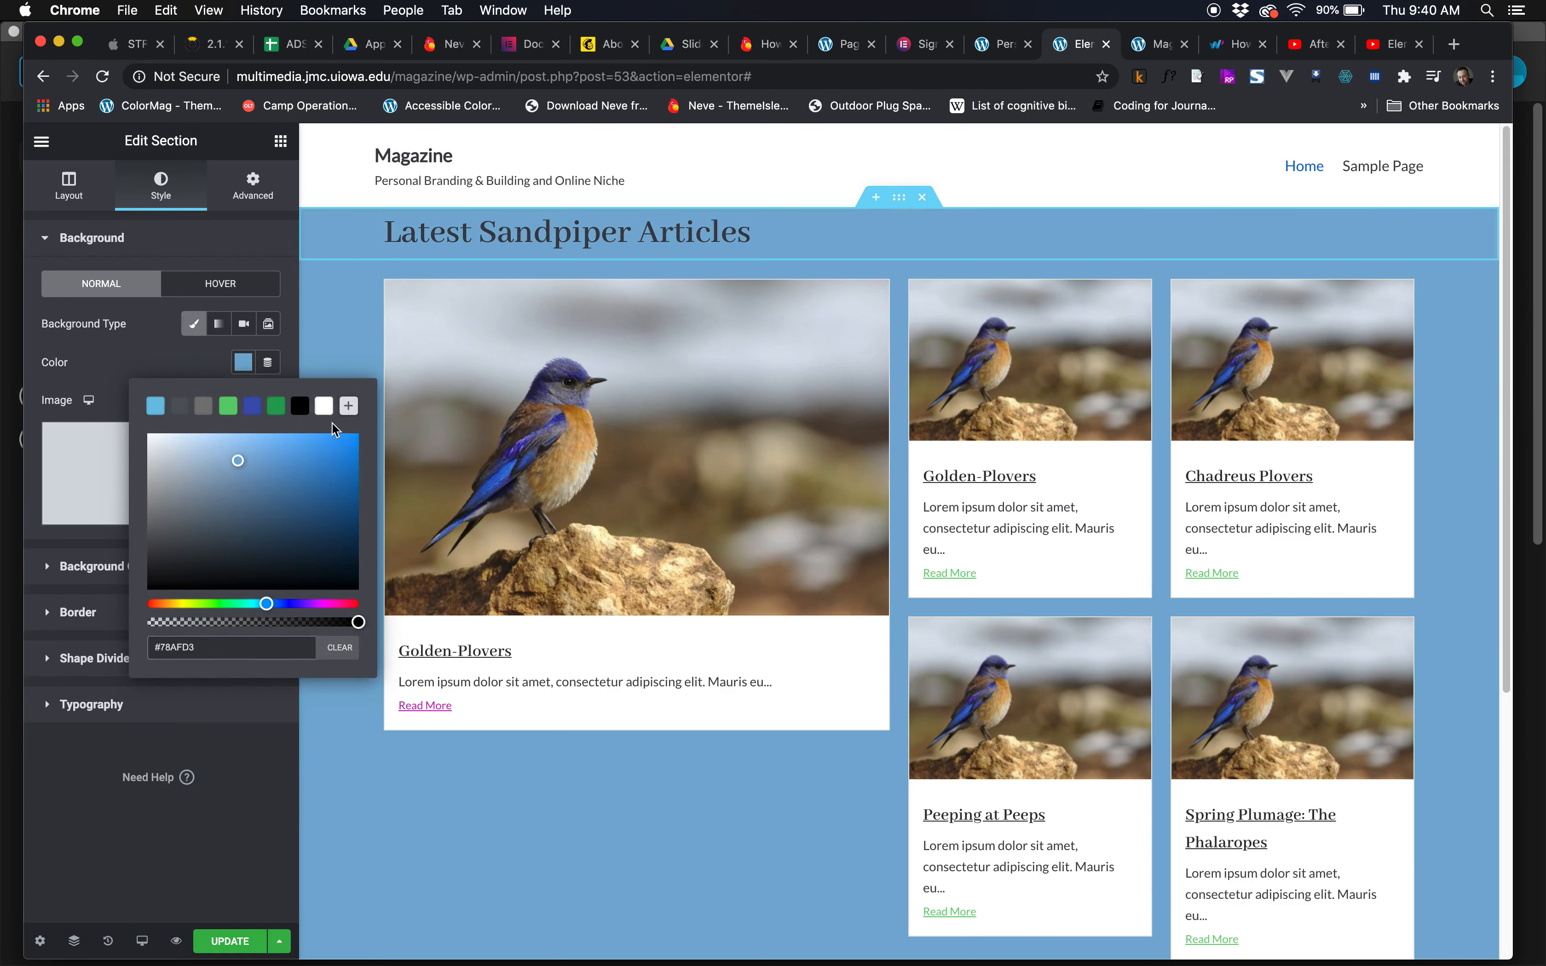
pyautogui.click(257, 243)
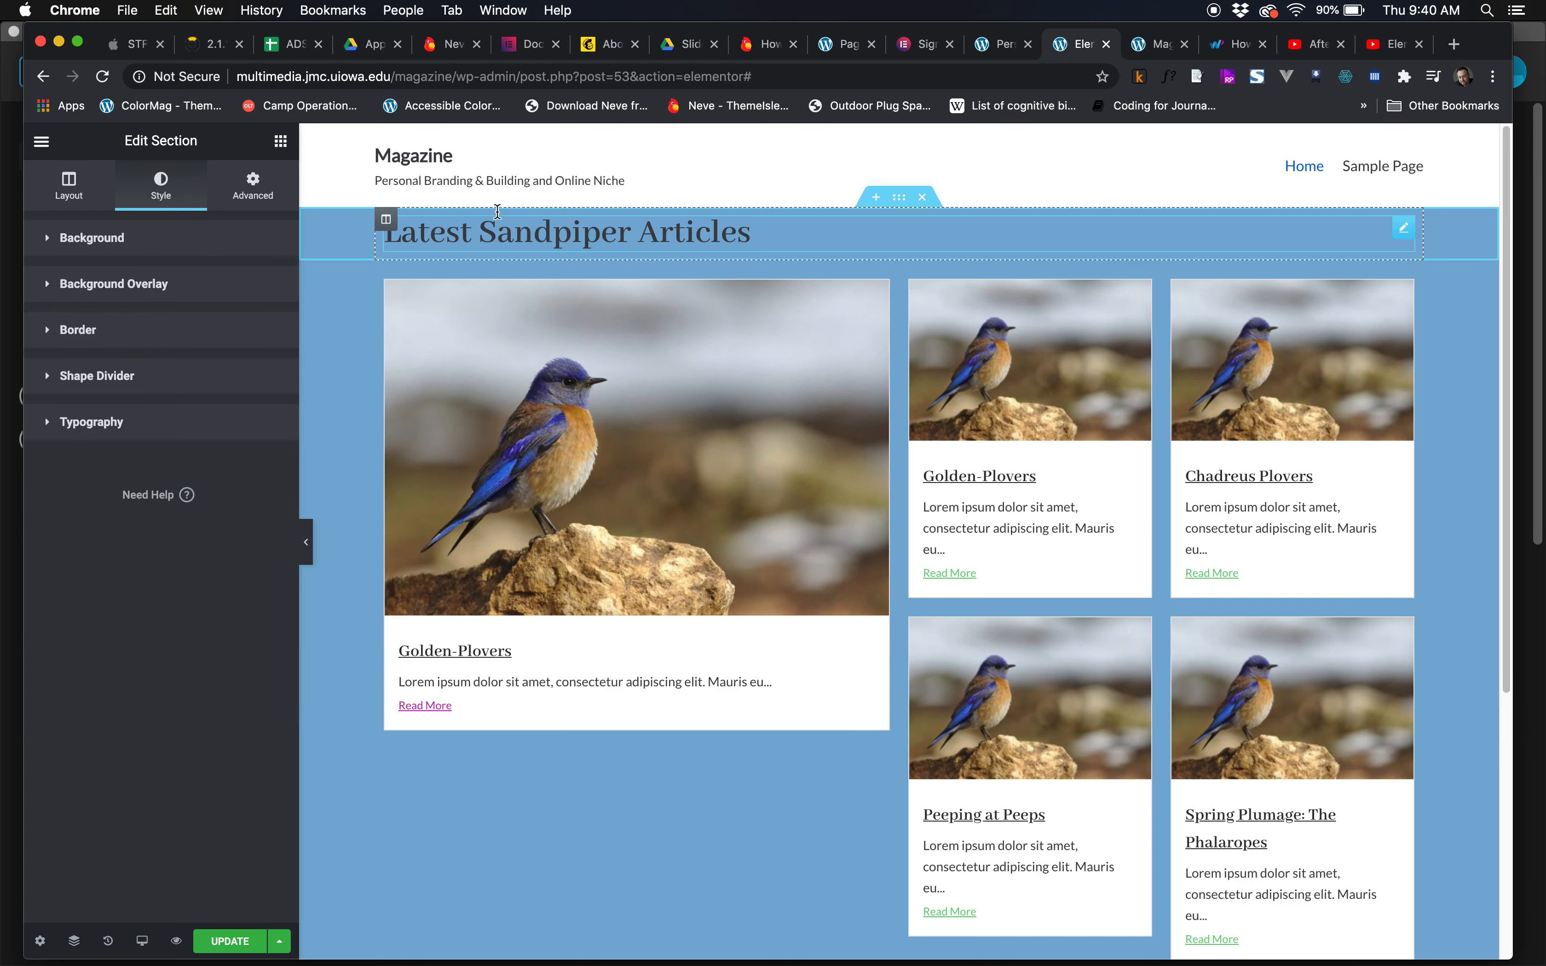
# Set the text color of the "Latest Sandpiper Articles" heading to white, #FFFFFF.
pyautogui.click(457, 235)
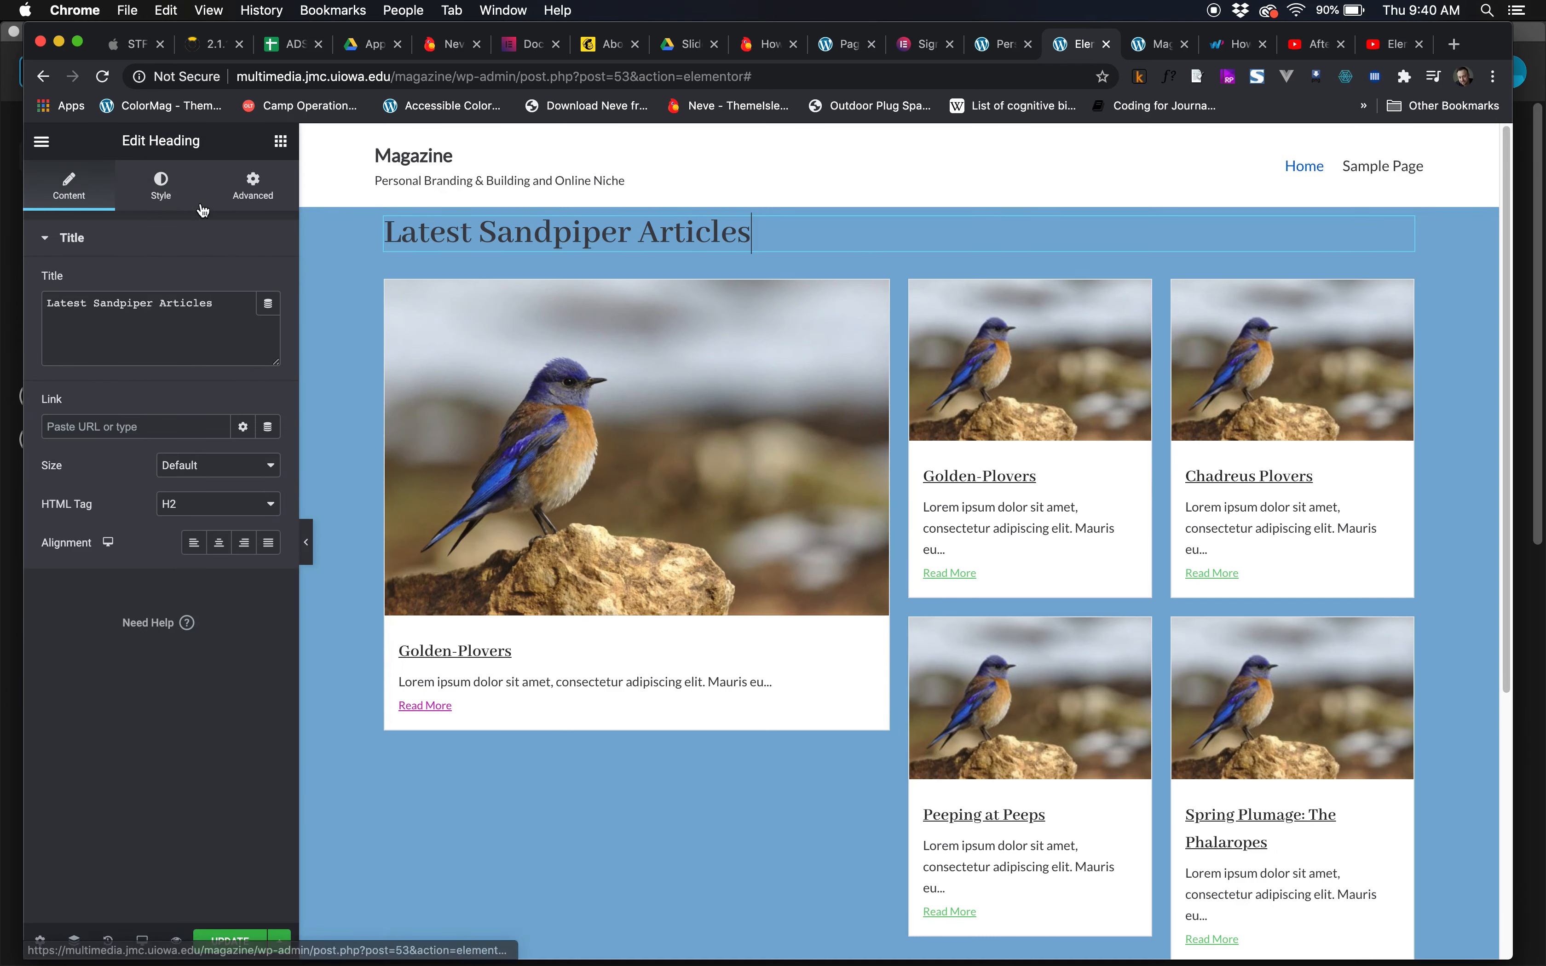
pyautogui.click(167, 196)
pyautogui.click(243, 282)
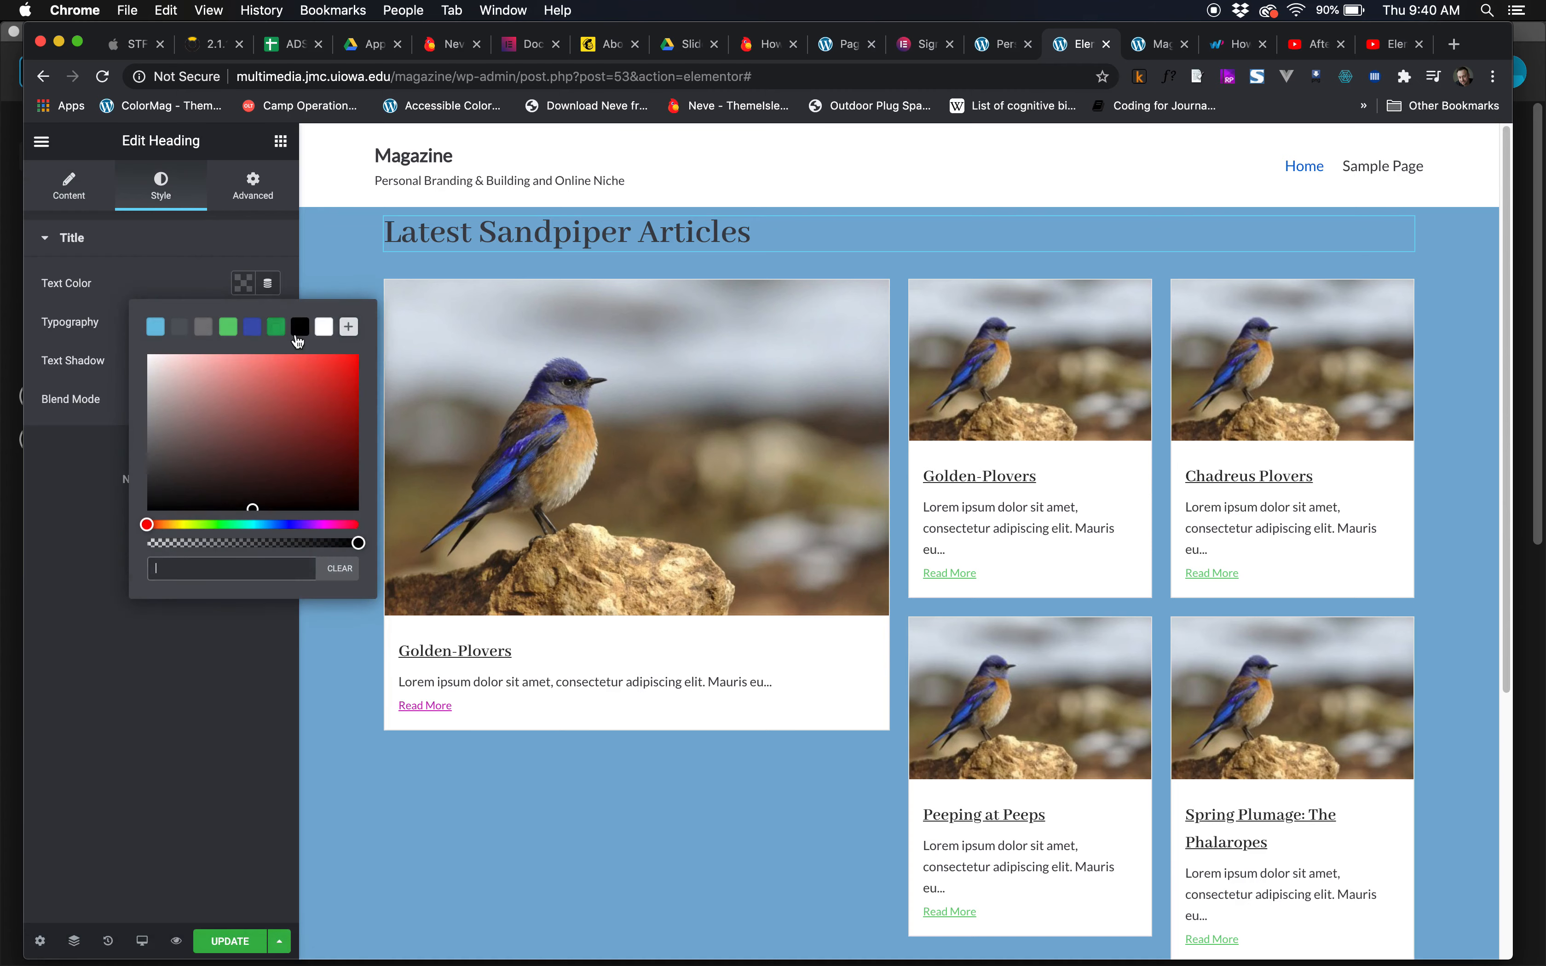
pyautogui.click(324, 328)
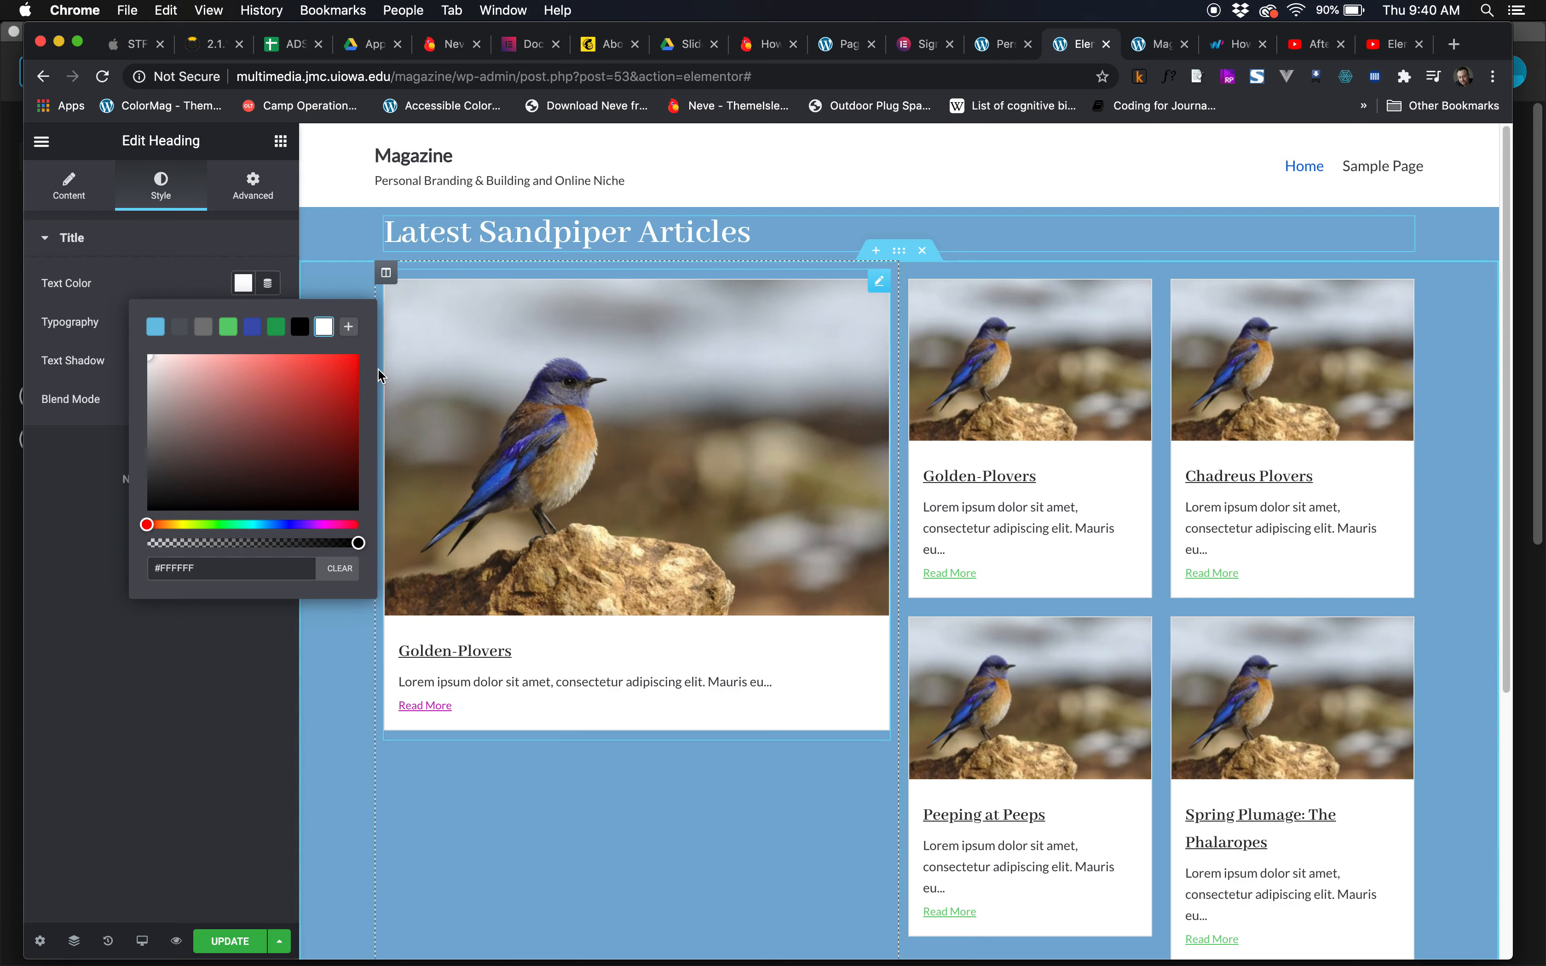
pyautogui.click(193, 720)
pyautogui.scroll(-5, 707, 563)
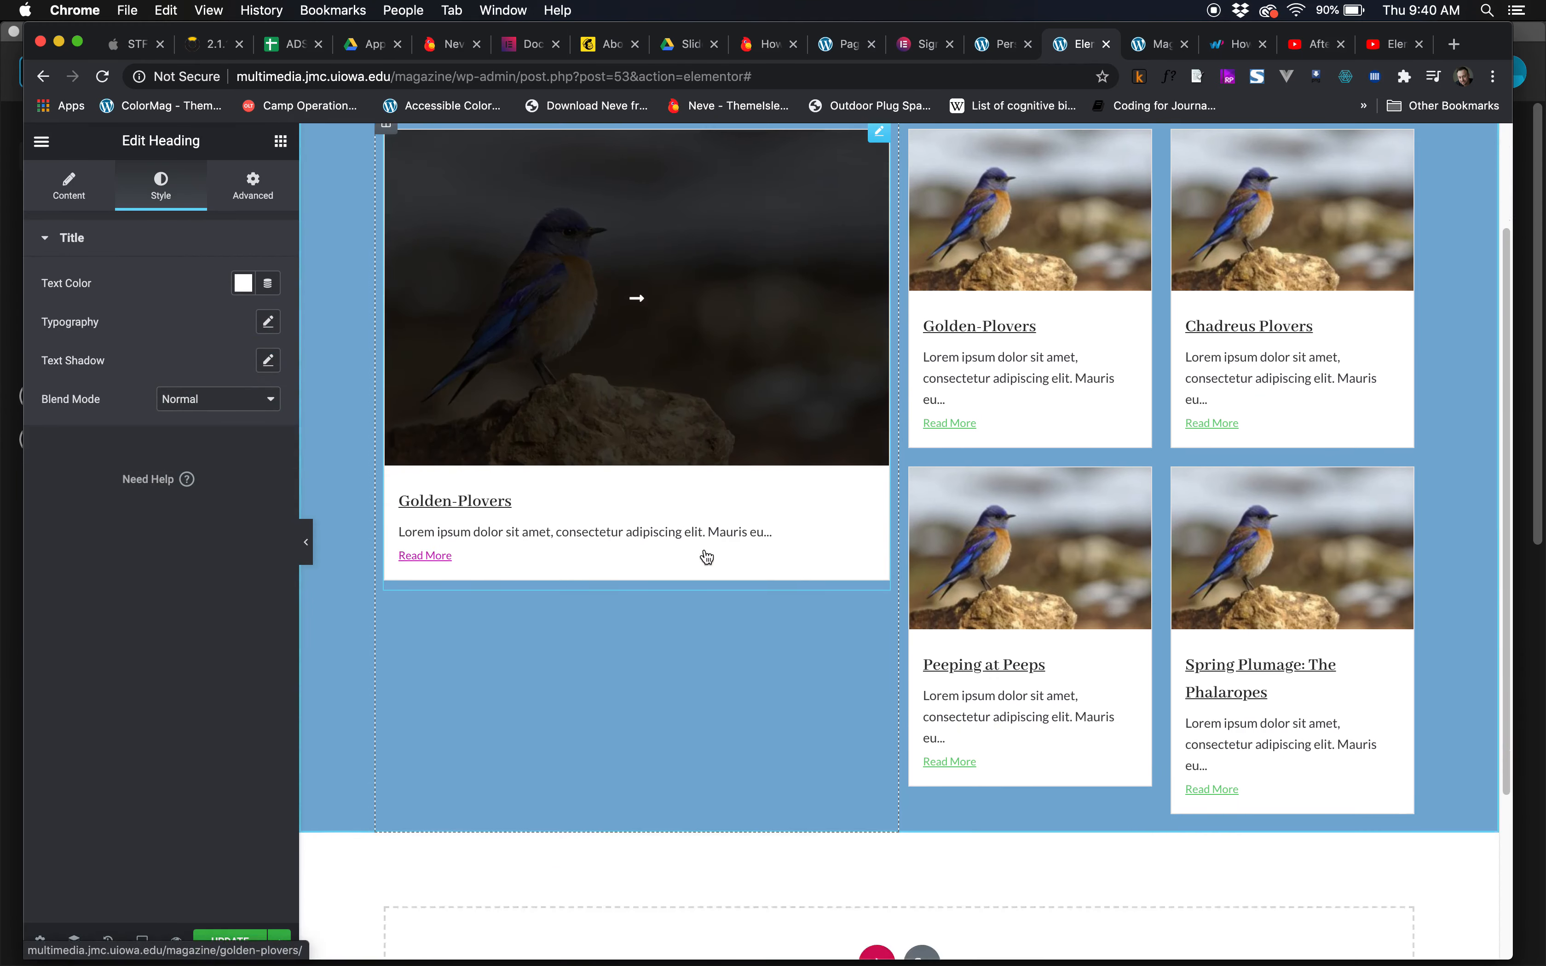
pyautogui.scroll(5, 704, 552)
pyautogui.scroll(-1, 707, 557)
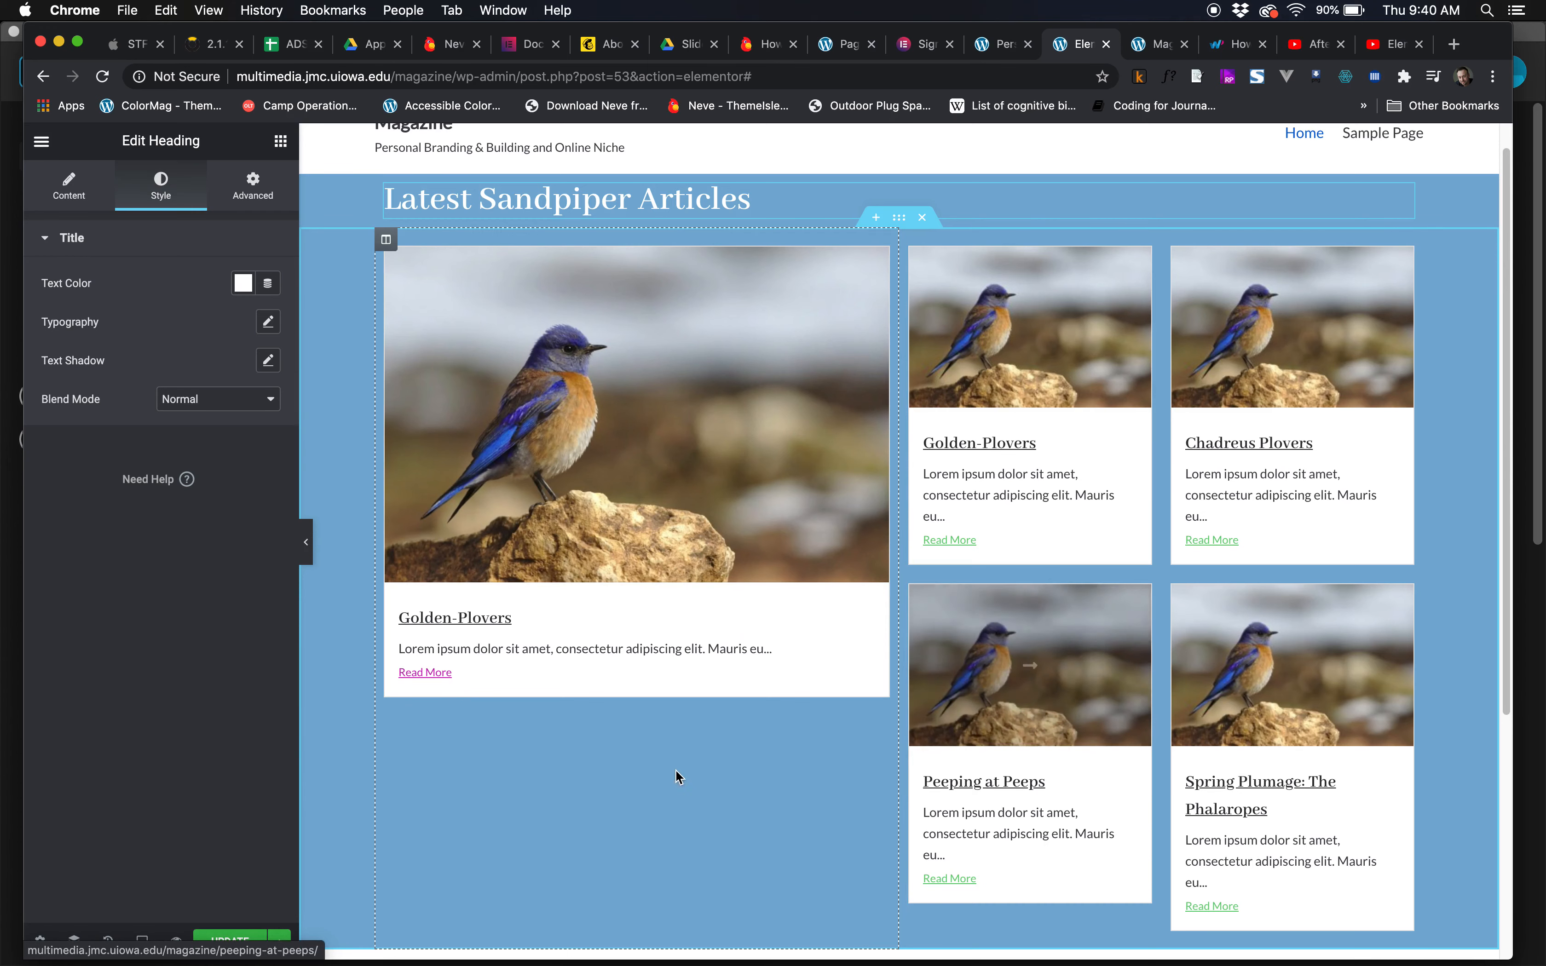
# Add an Orbit Fox Post Type Grid widget to the empty drop area below the Sandpiper posts section.
pyautogui.scroll(-10, 687, 789)
pyautogui.scroll(10, 689, 794)
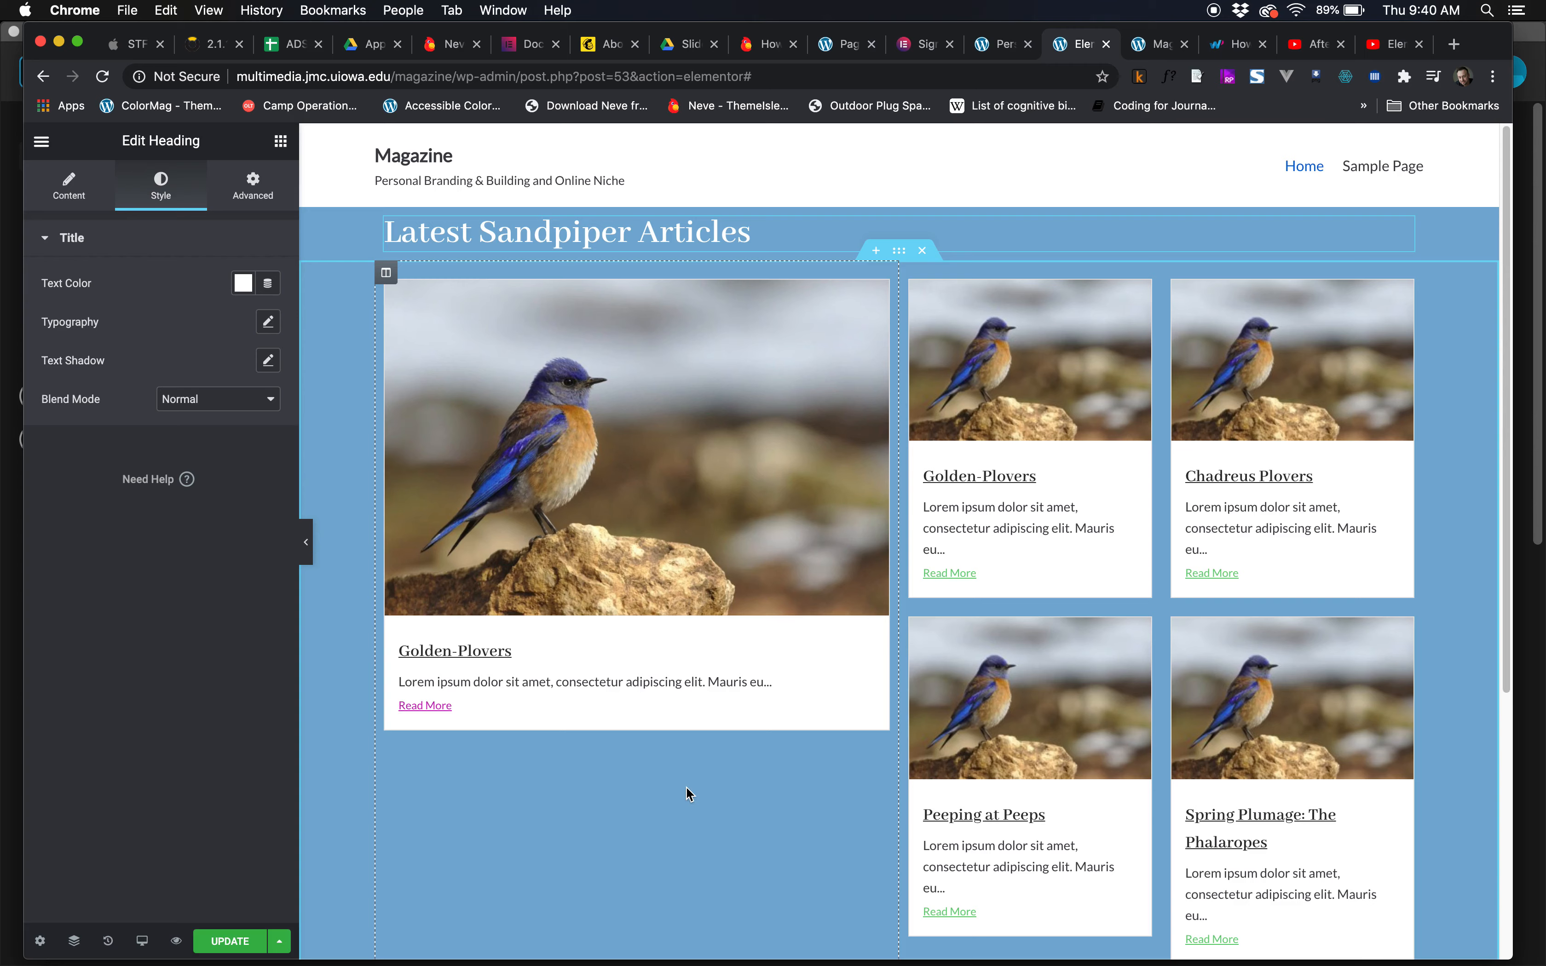
pyautogui.scroll(-10, 689, 793)
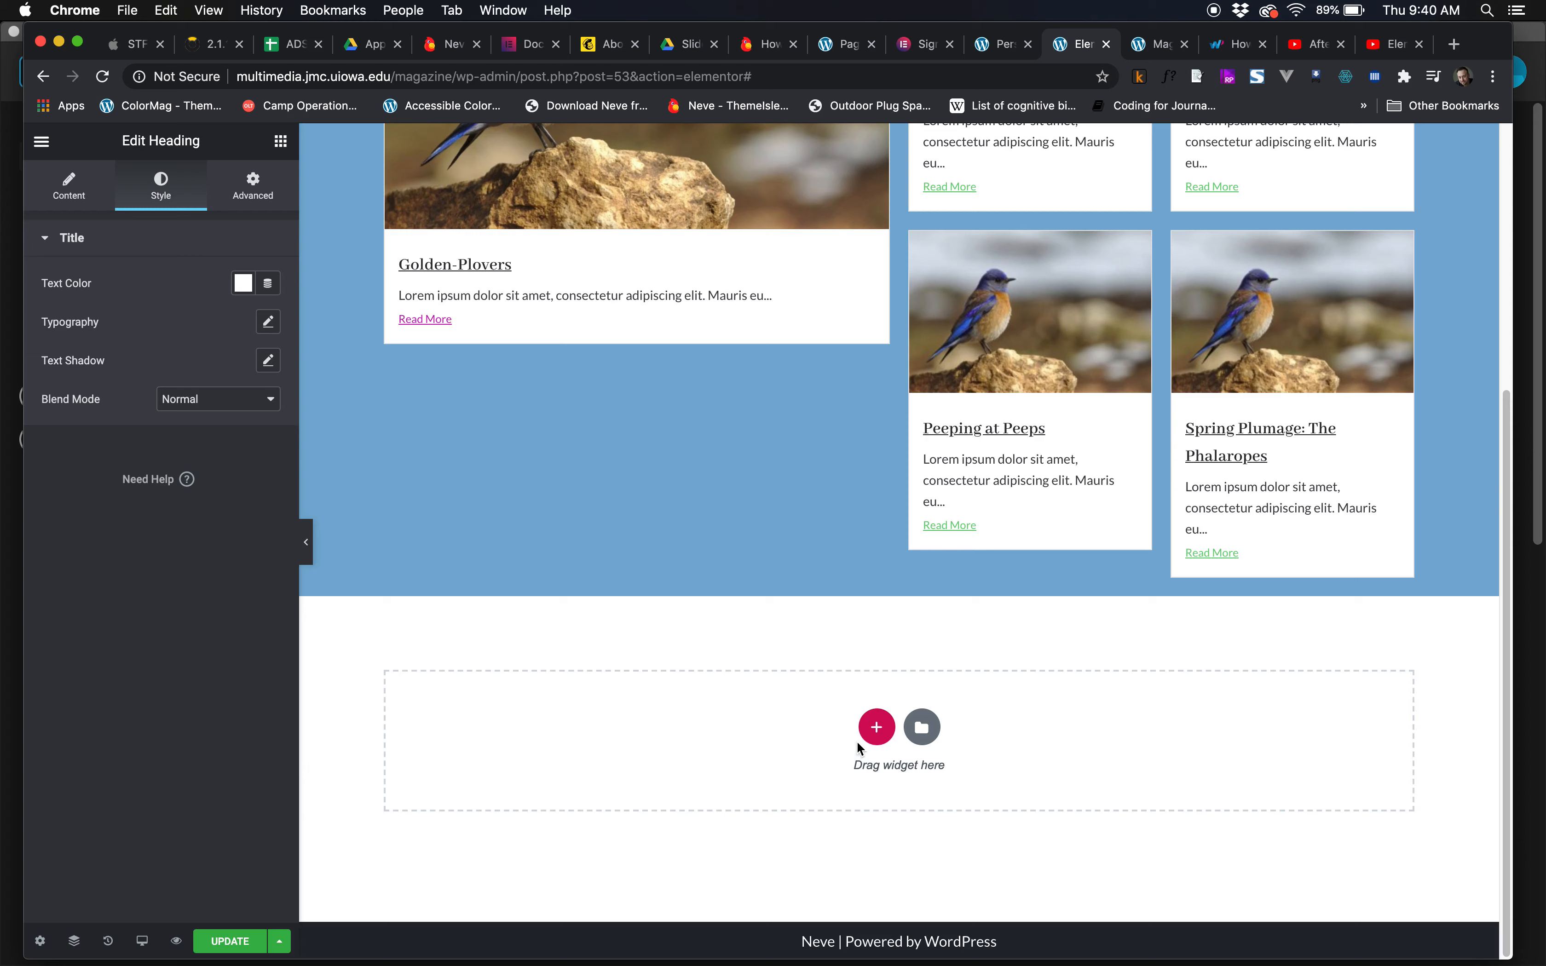
pyautogui.click(281, 141)
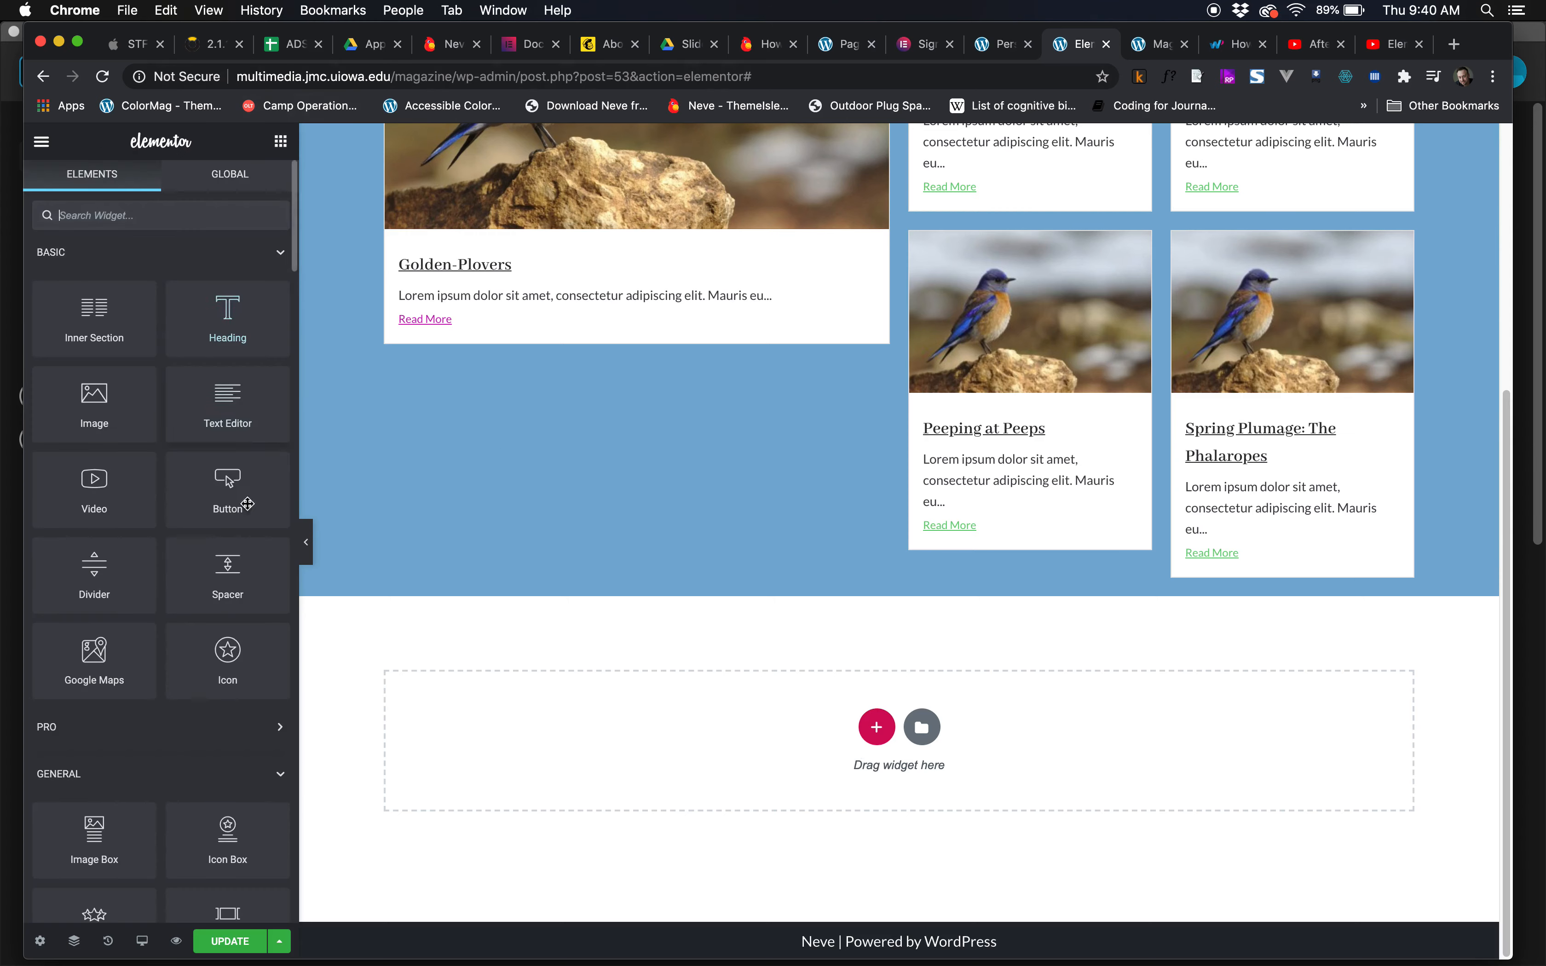
pyautogui.scroll(-12, 226, 595)
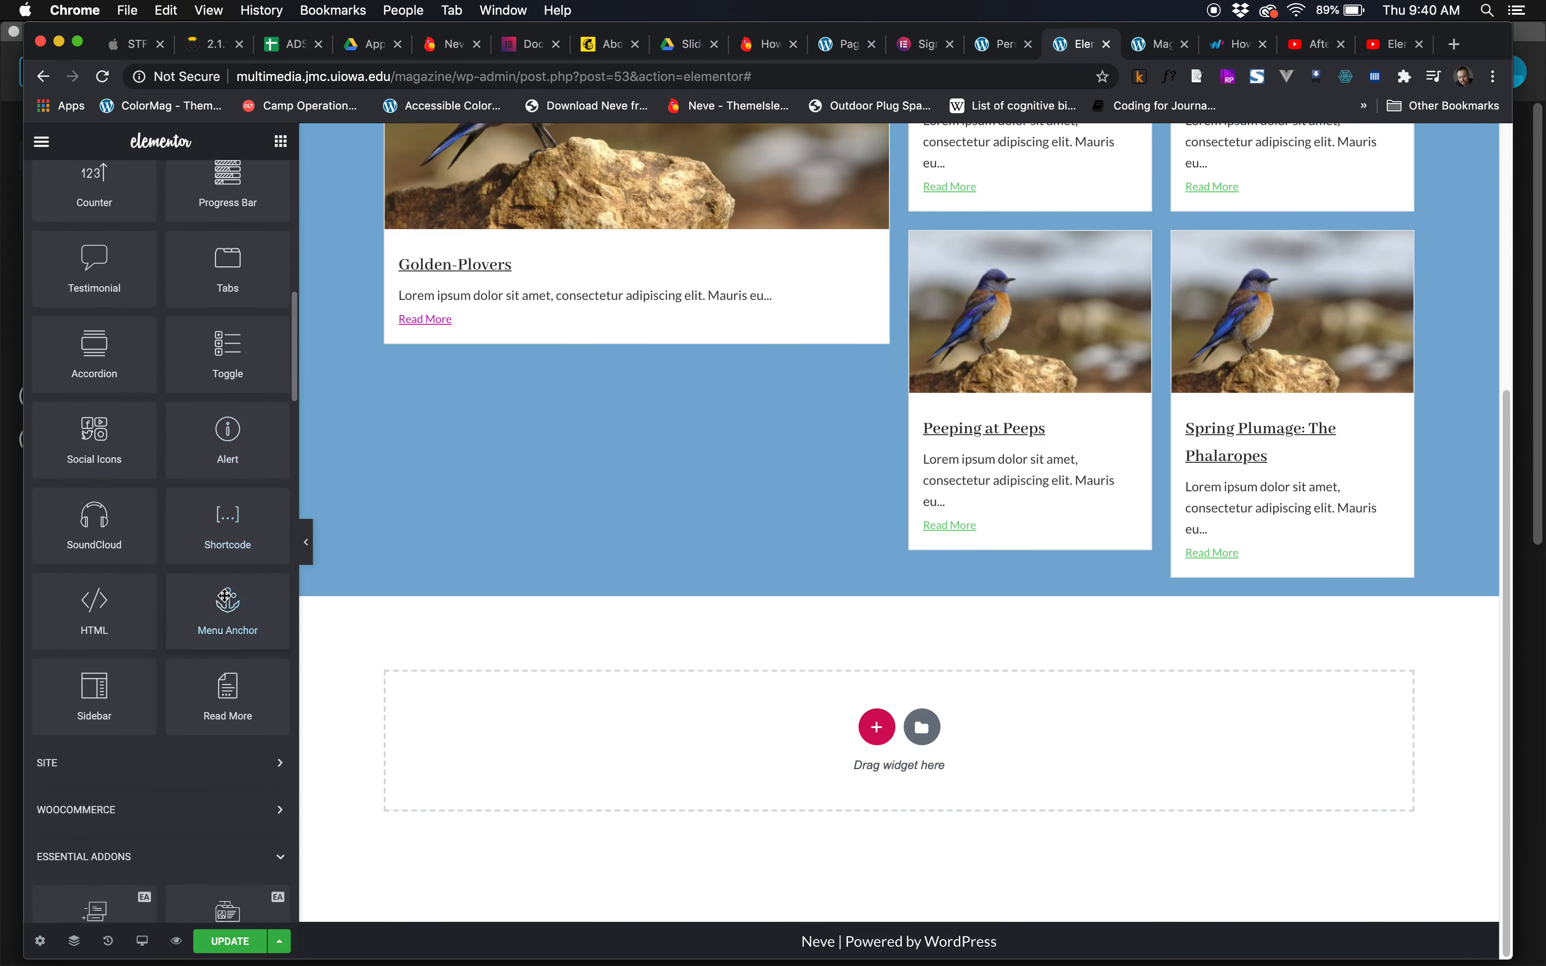
pyautogui.scroll(-7, 226, 595)
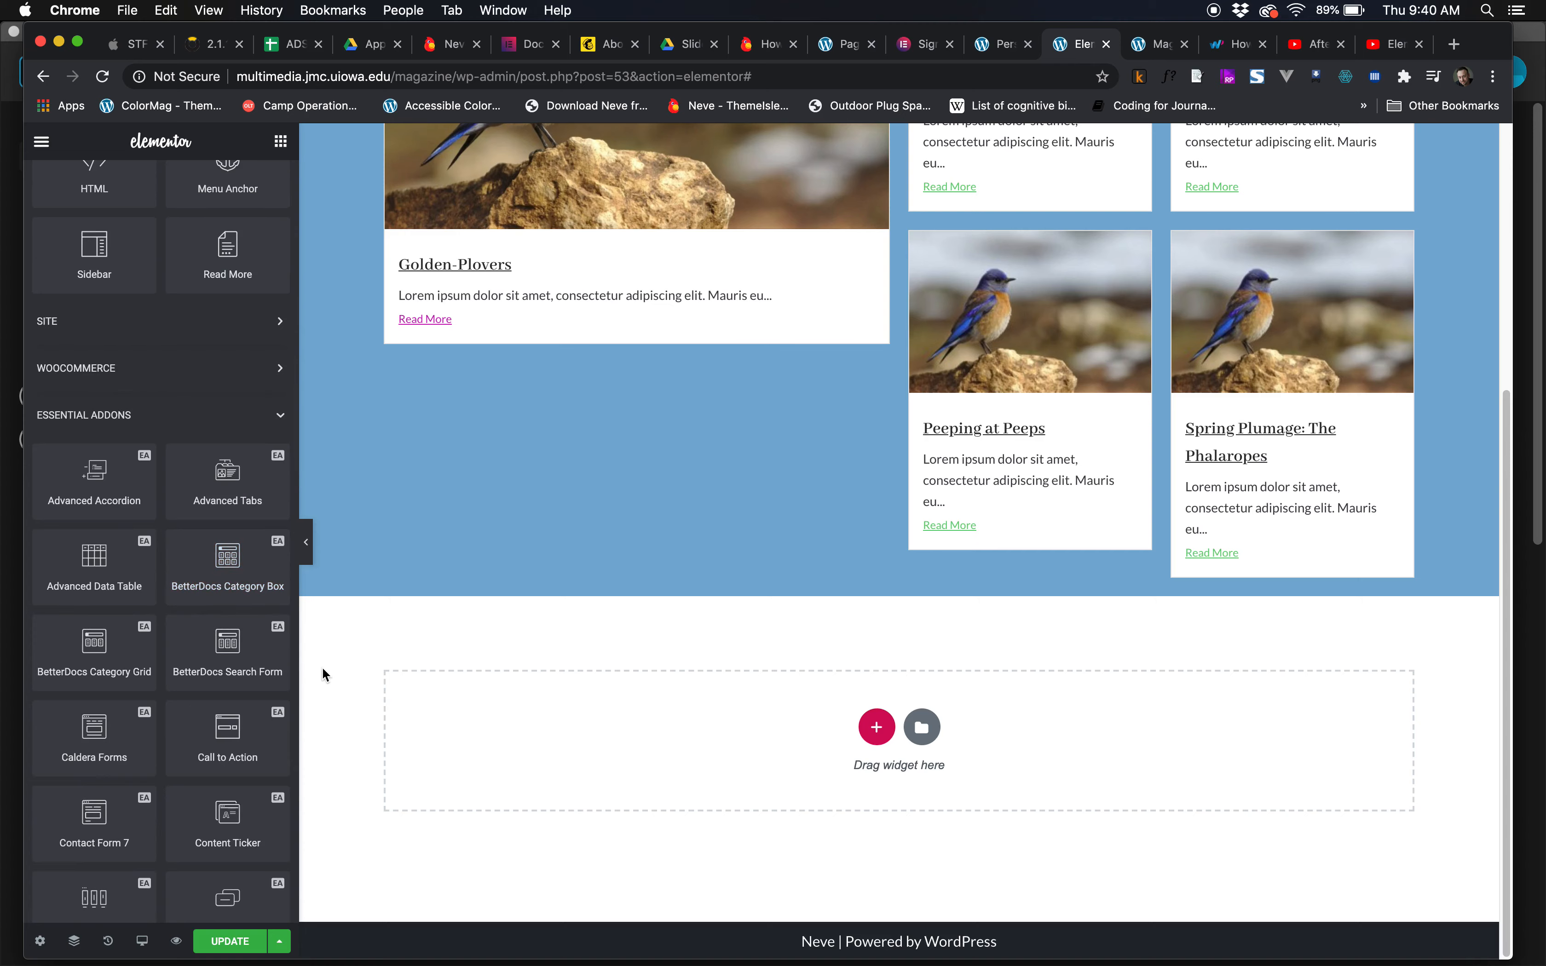
pyautogui.scroll(-20, 217, 767)
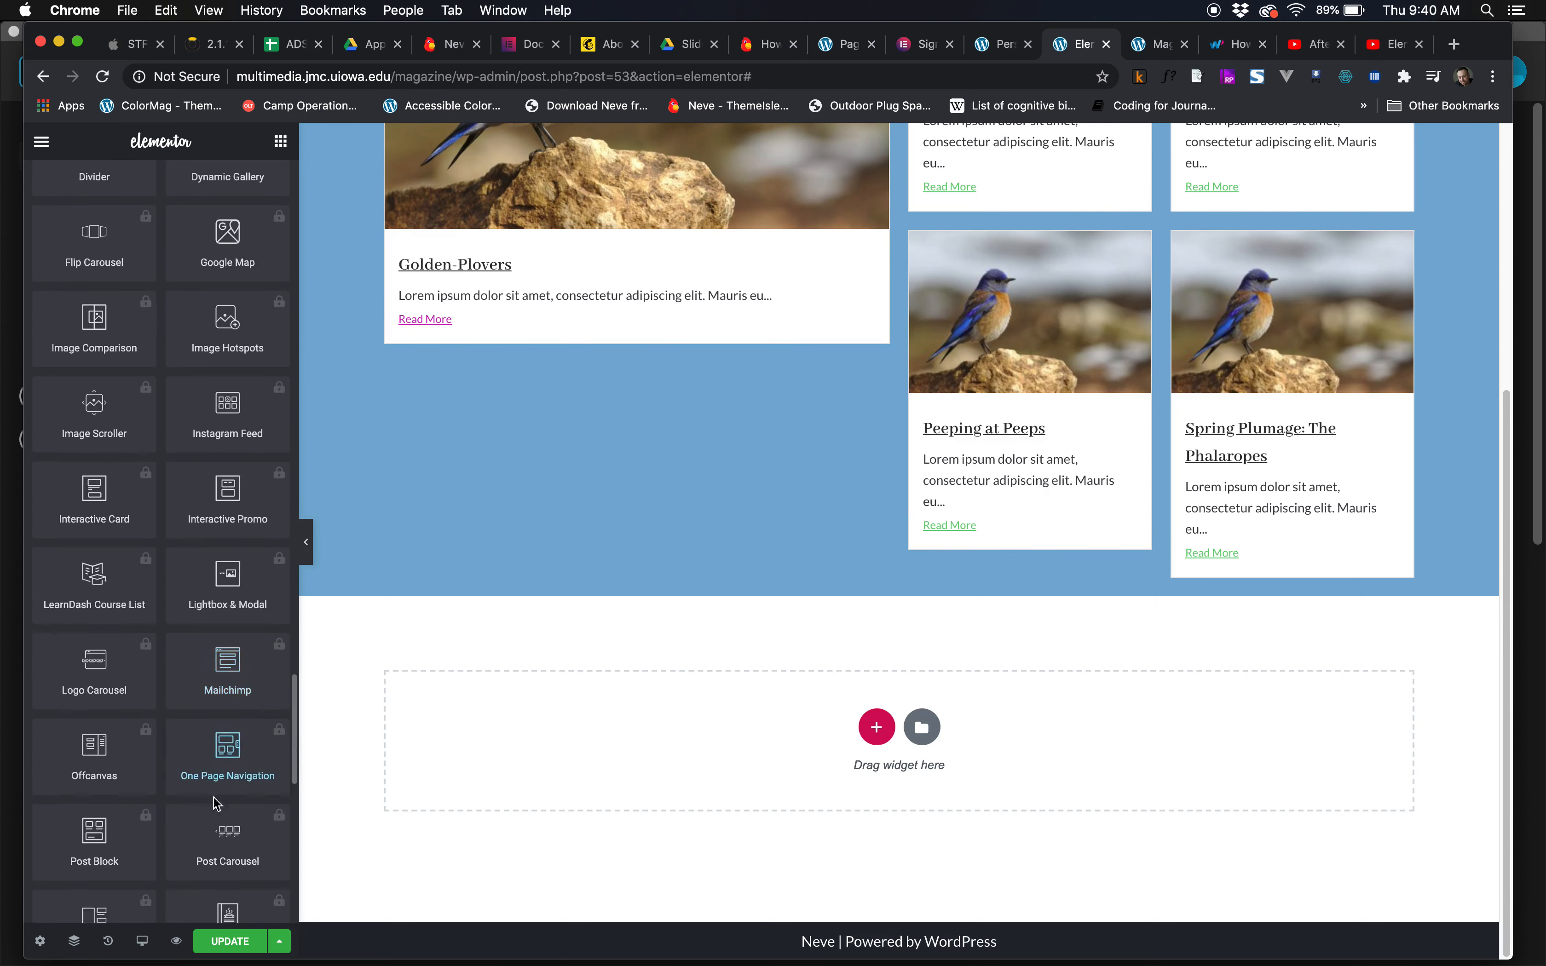
pyautogui.scroll(-15, 218, 804)
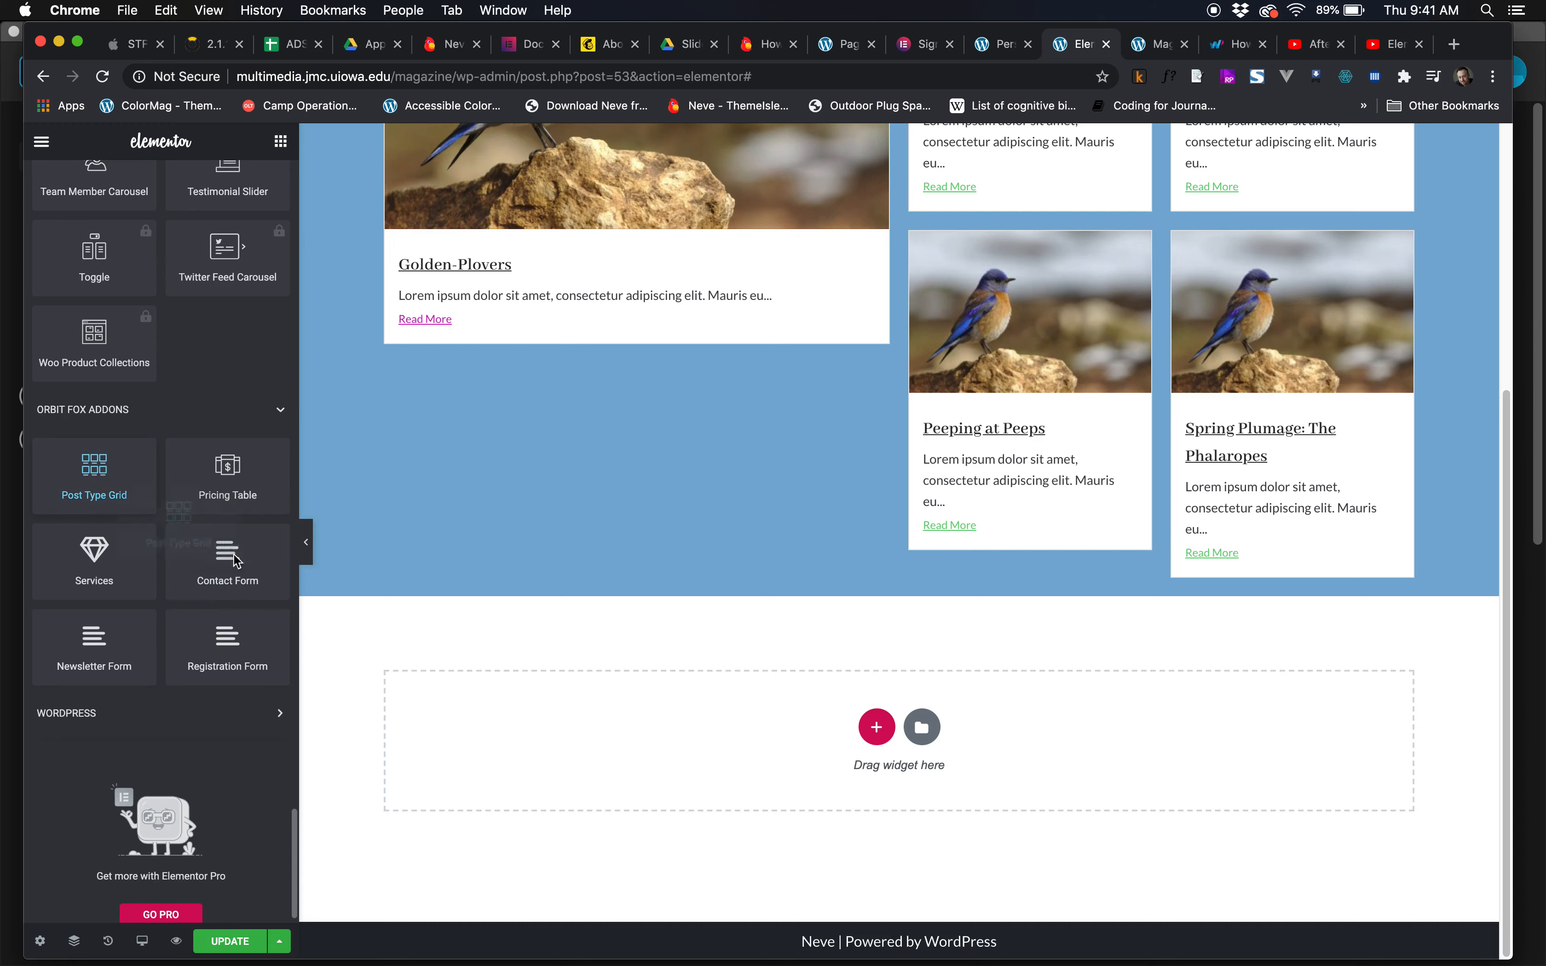
pyautogui.moveTo(102, 482); pyautogui.dragTo(504, 728)
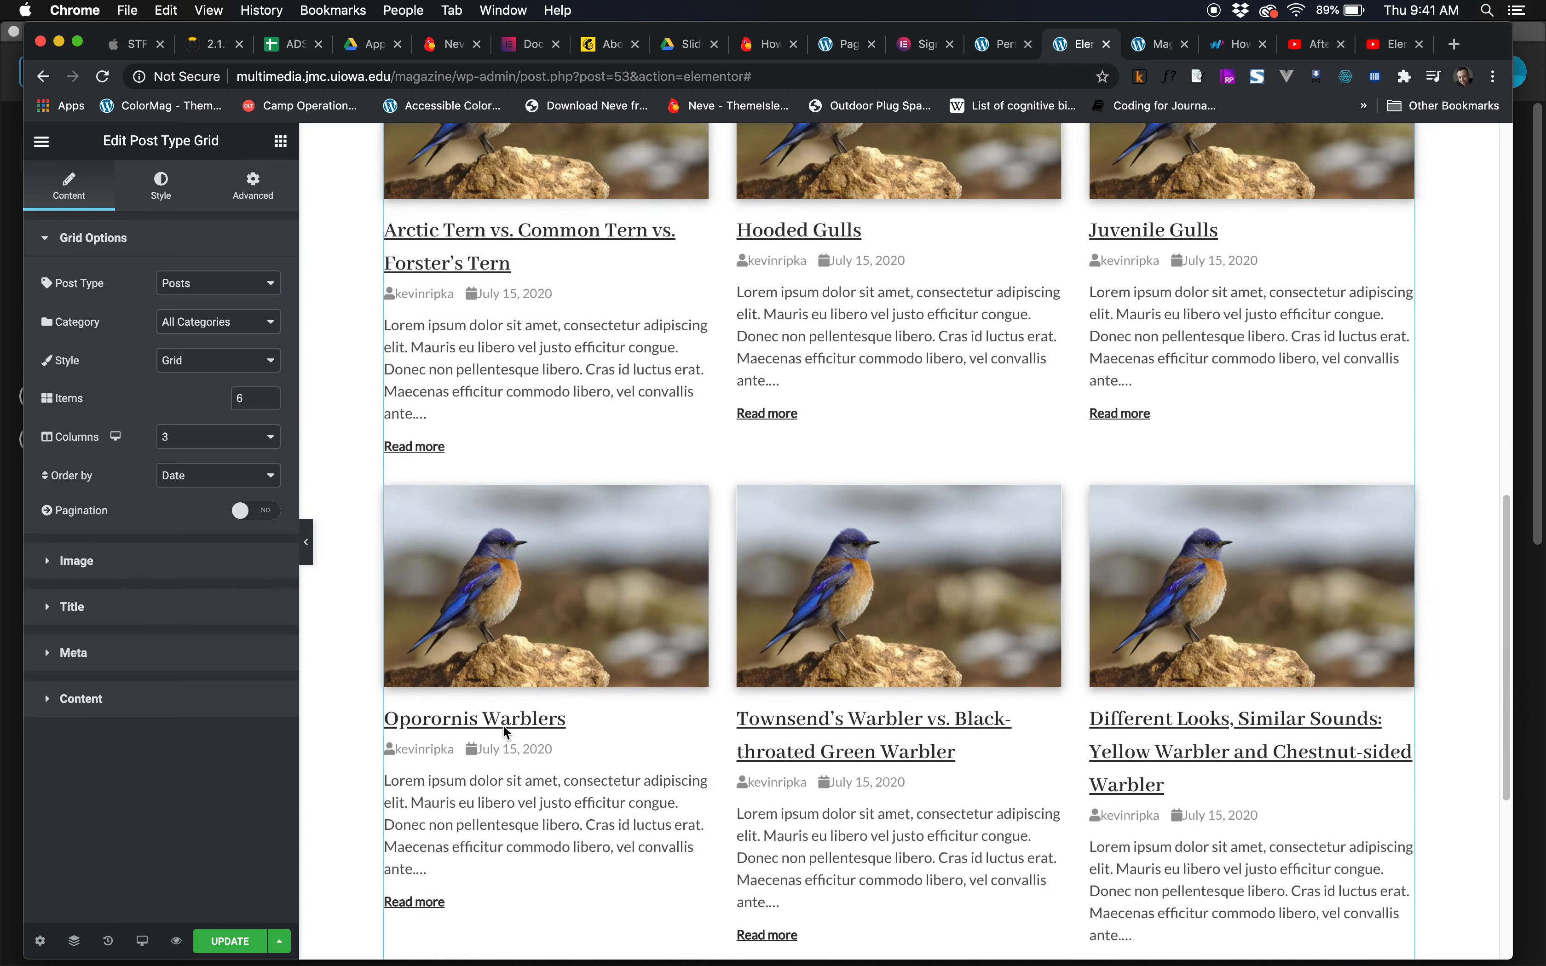
# Filter the new Post Type Grid to the Gulls category.
pyautogui.scroll(5, 503, 726)
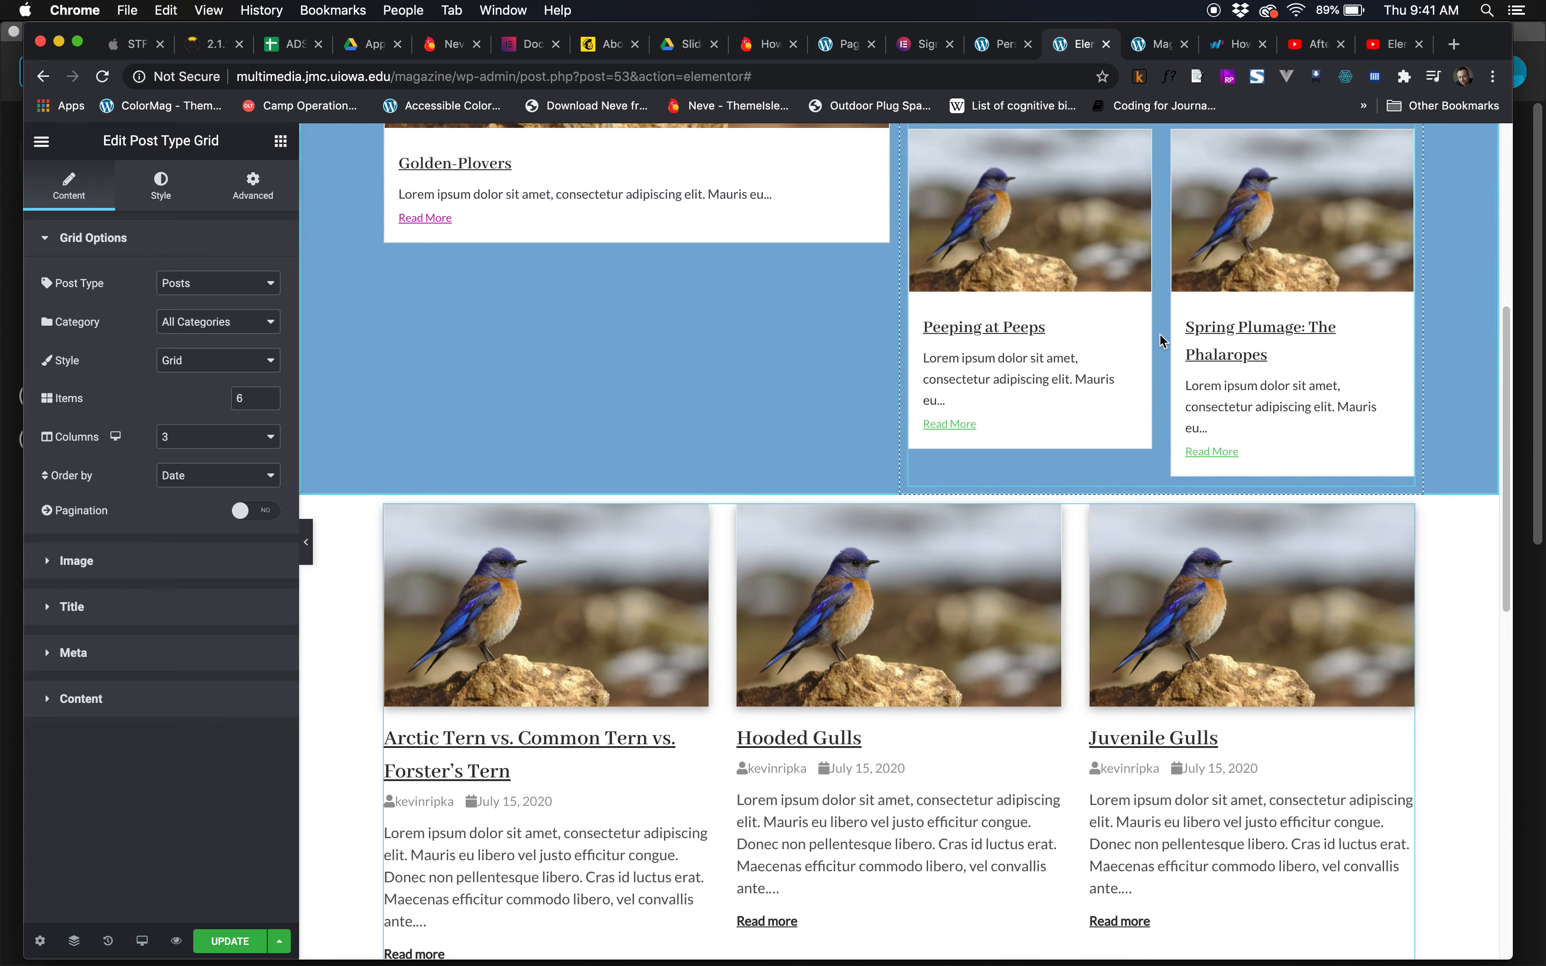
pyautogui.scroll(-5, 1003, 890)
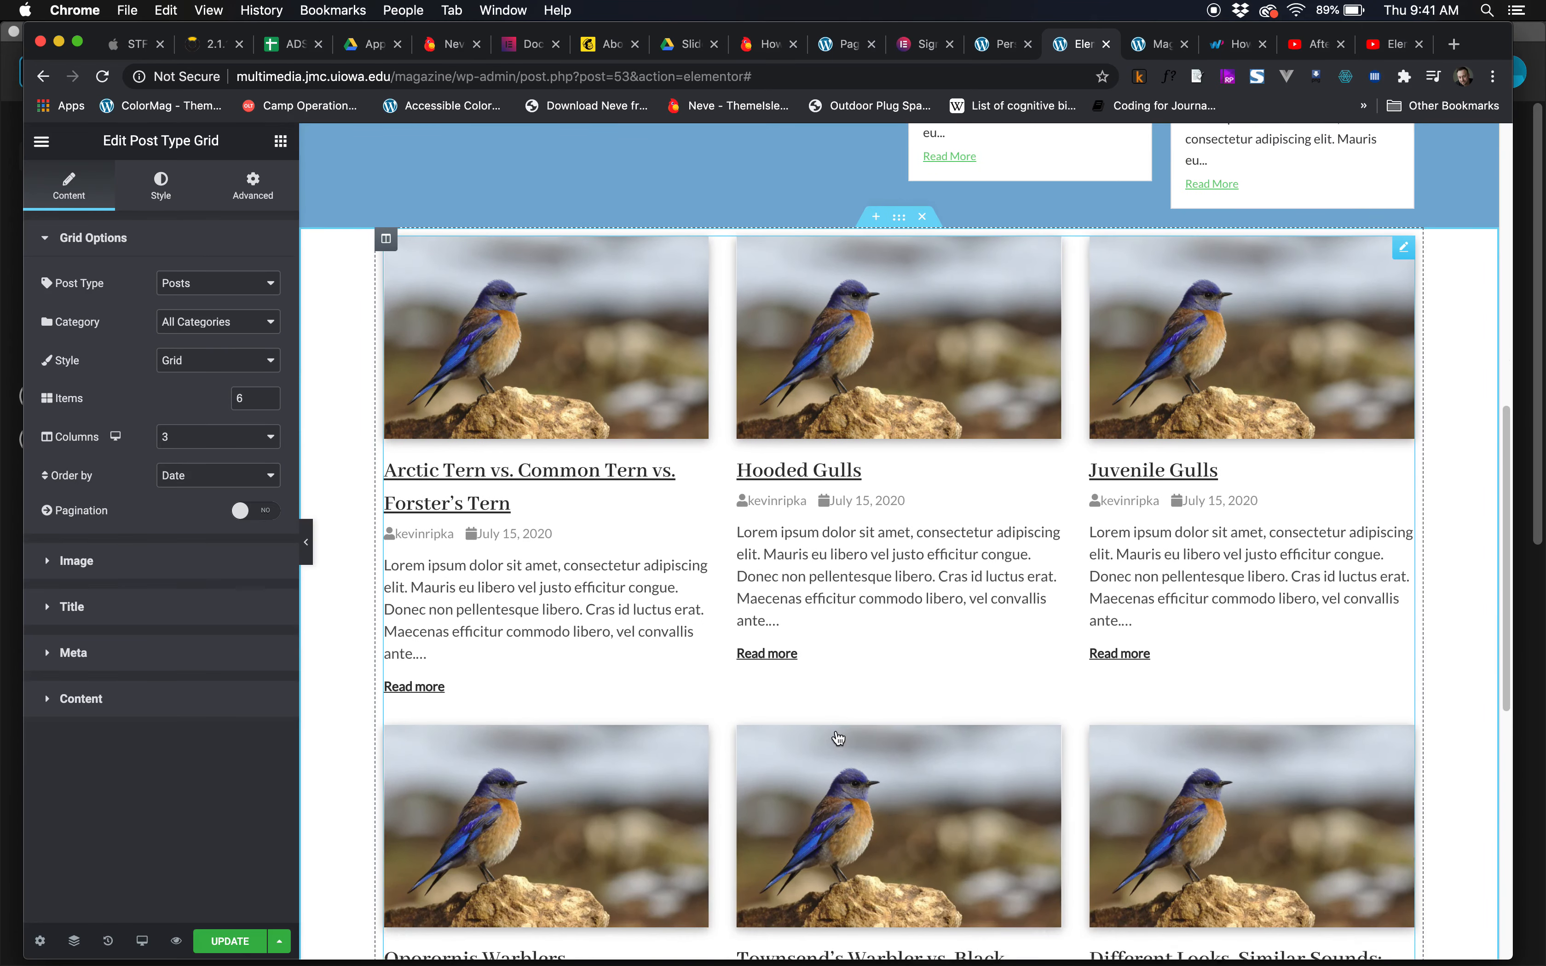
pyautogui.scroll(1, 716, 538)
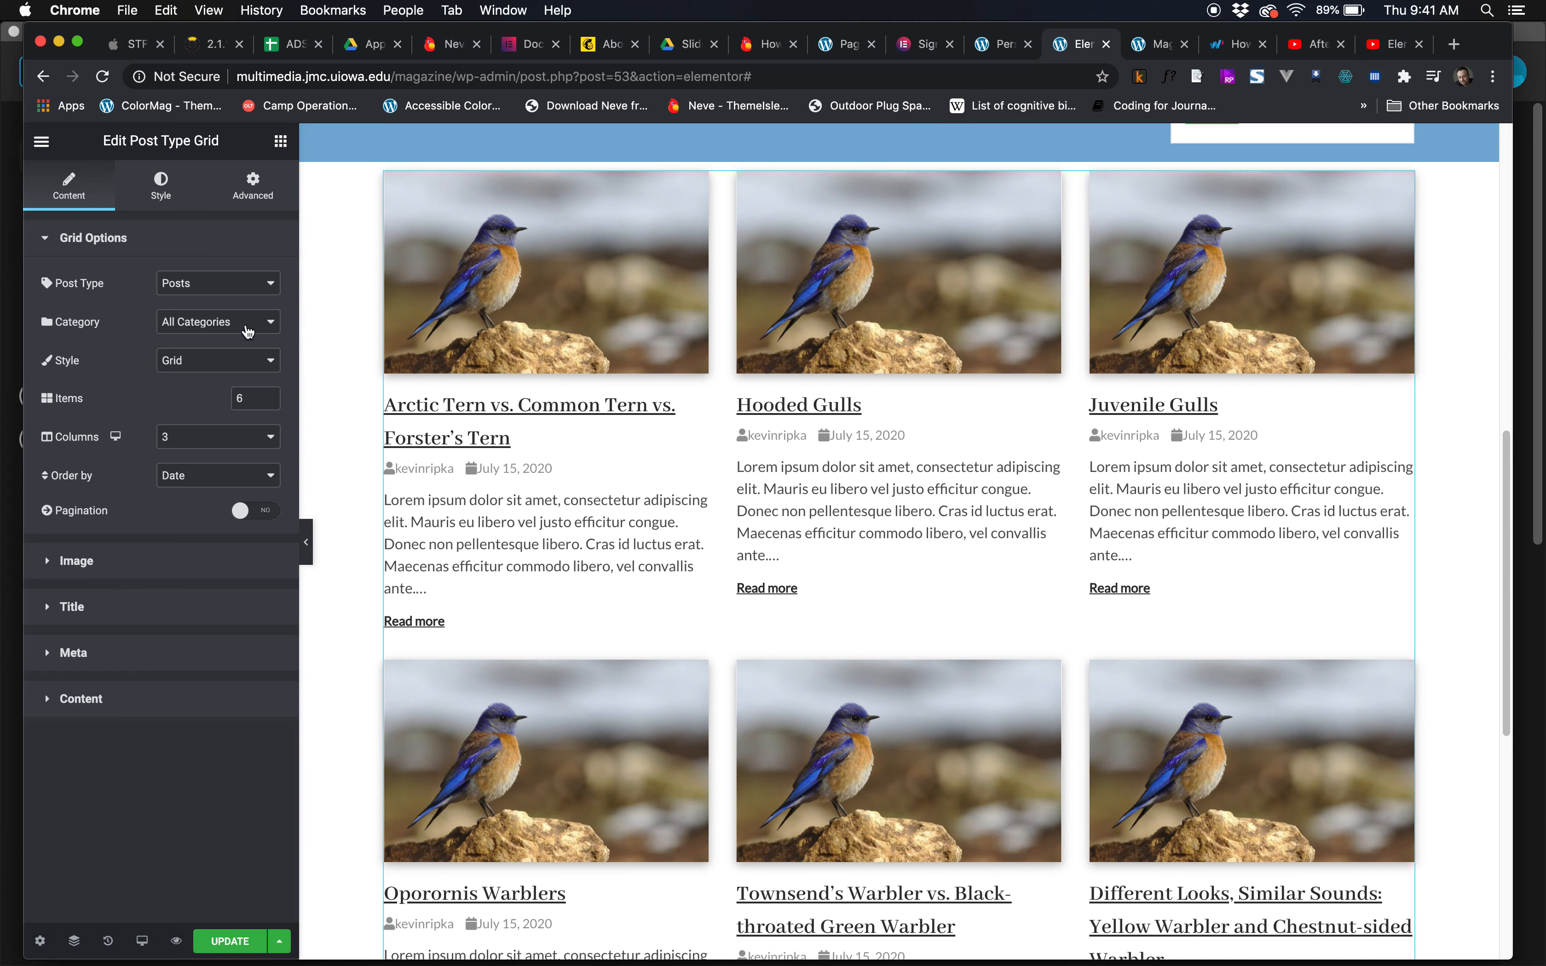
pyautogui.click(248, 331)
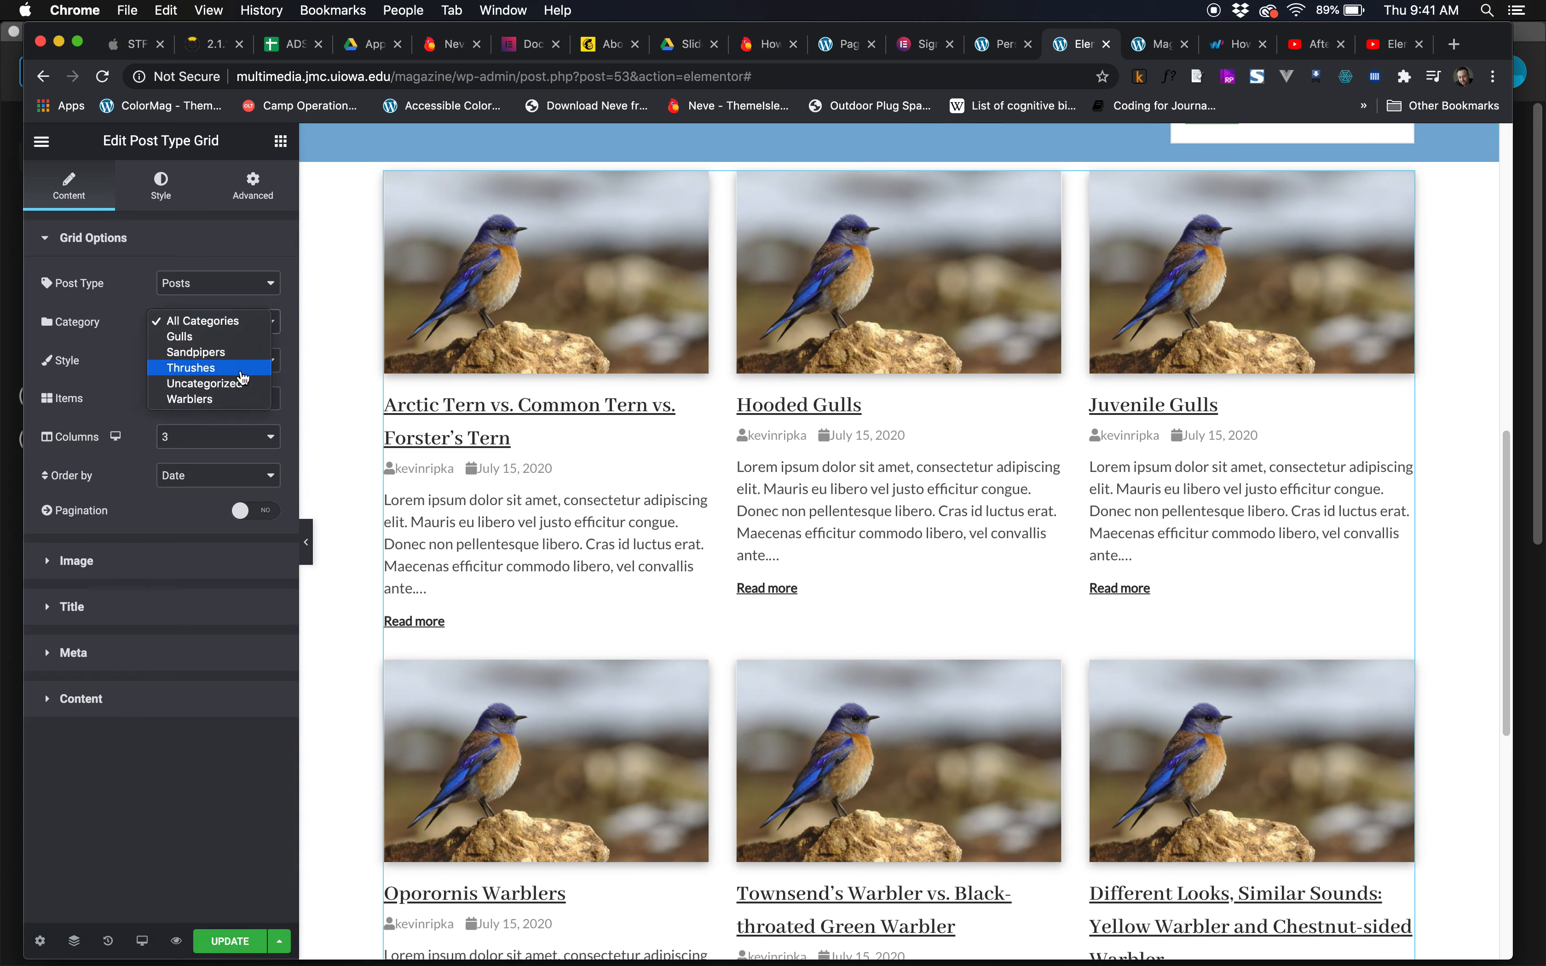
pyautogui.click(242, 337)
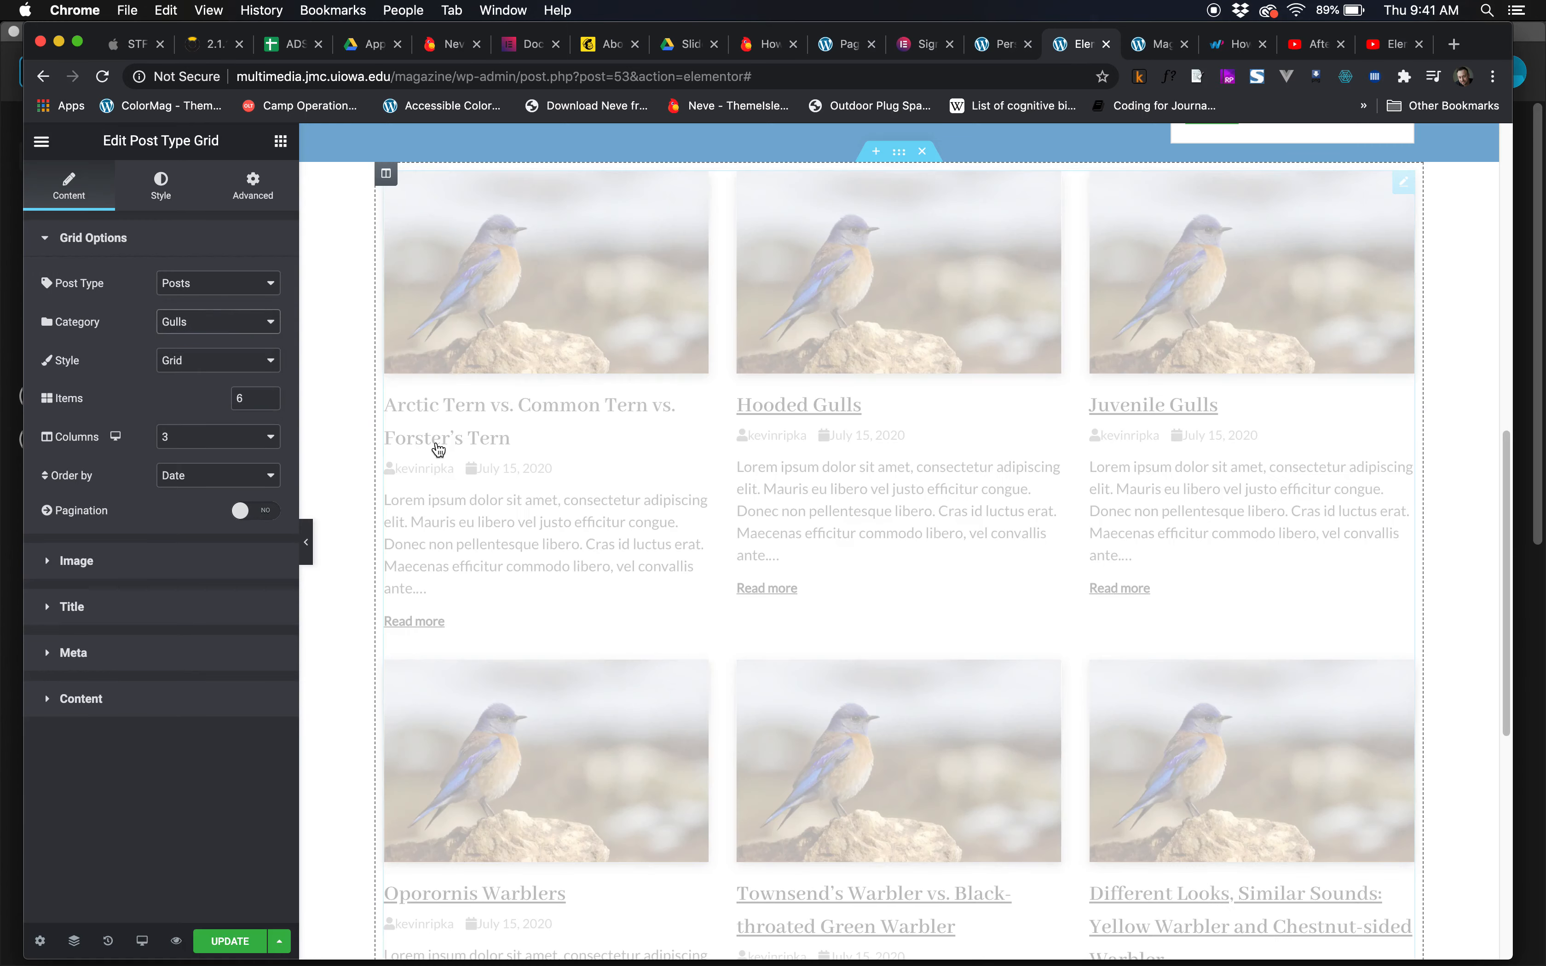
pyautogui.scroll(-5, 725, 672)
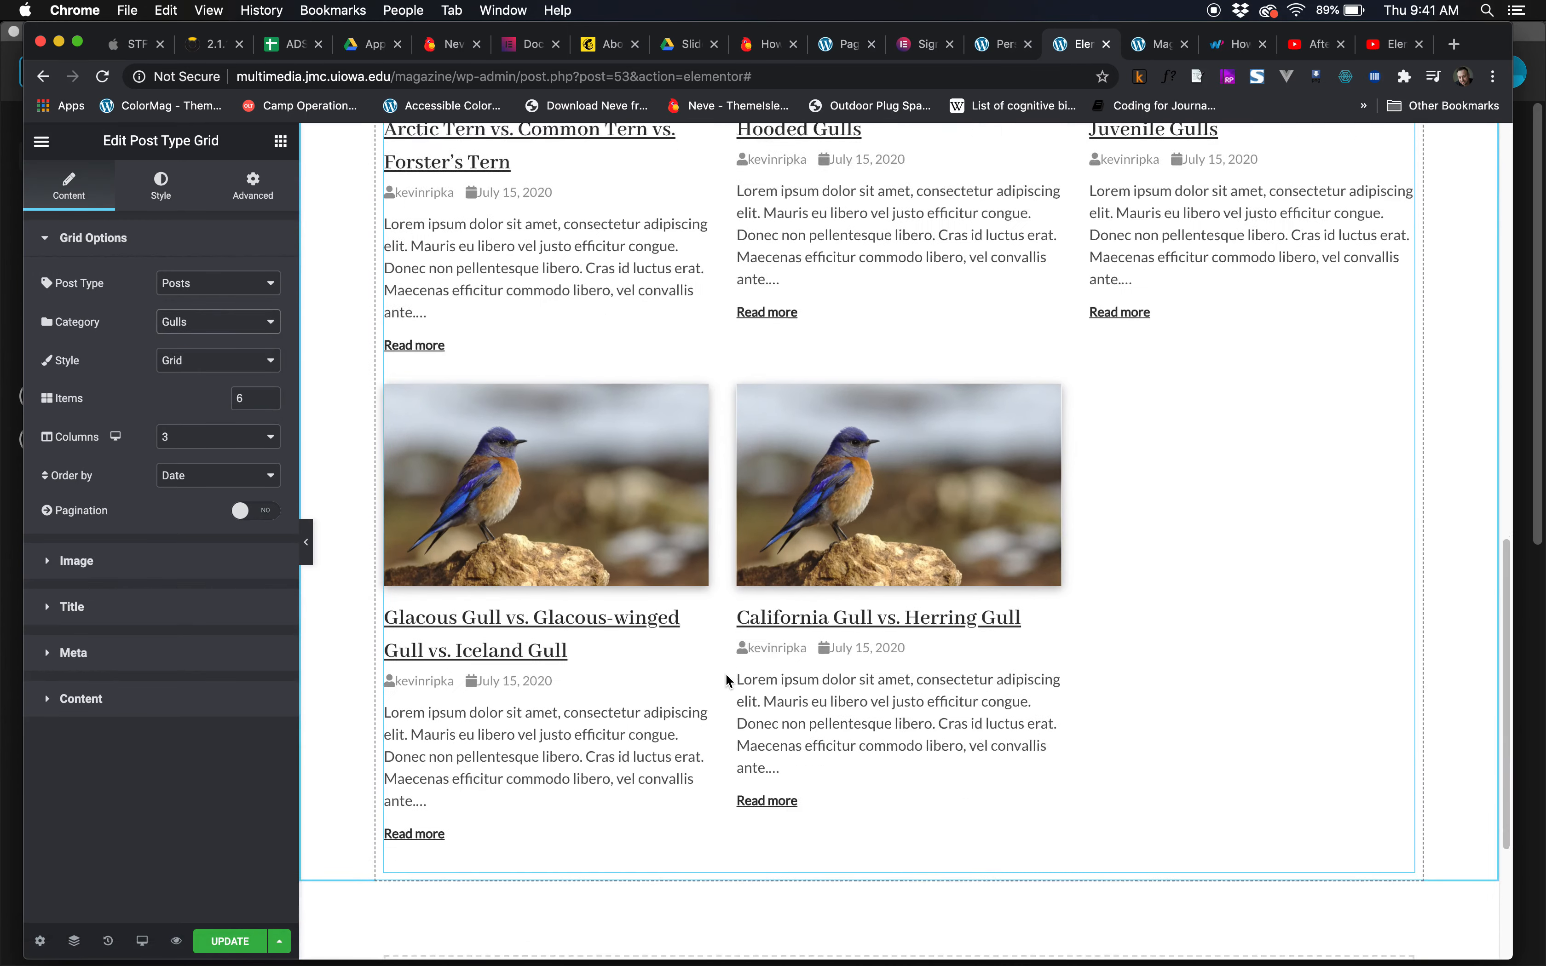
pyautogui.scroll(-2, 725, 674)
pyautogui.scroll(9, 726, 674)
pyautogui.scroll(-2, 726, 674)
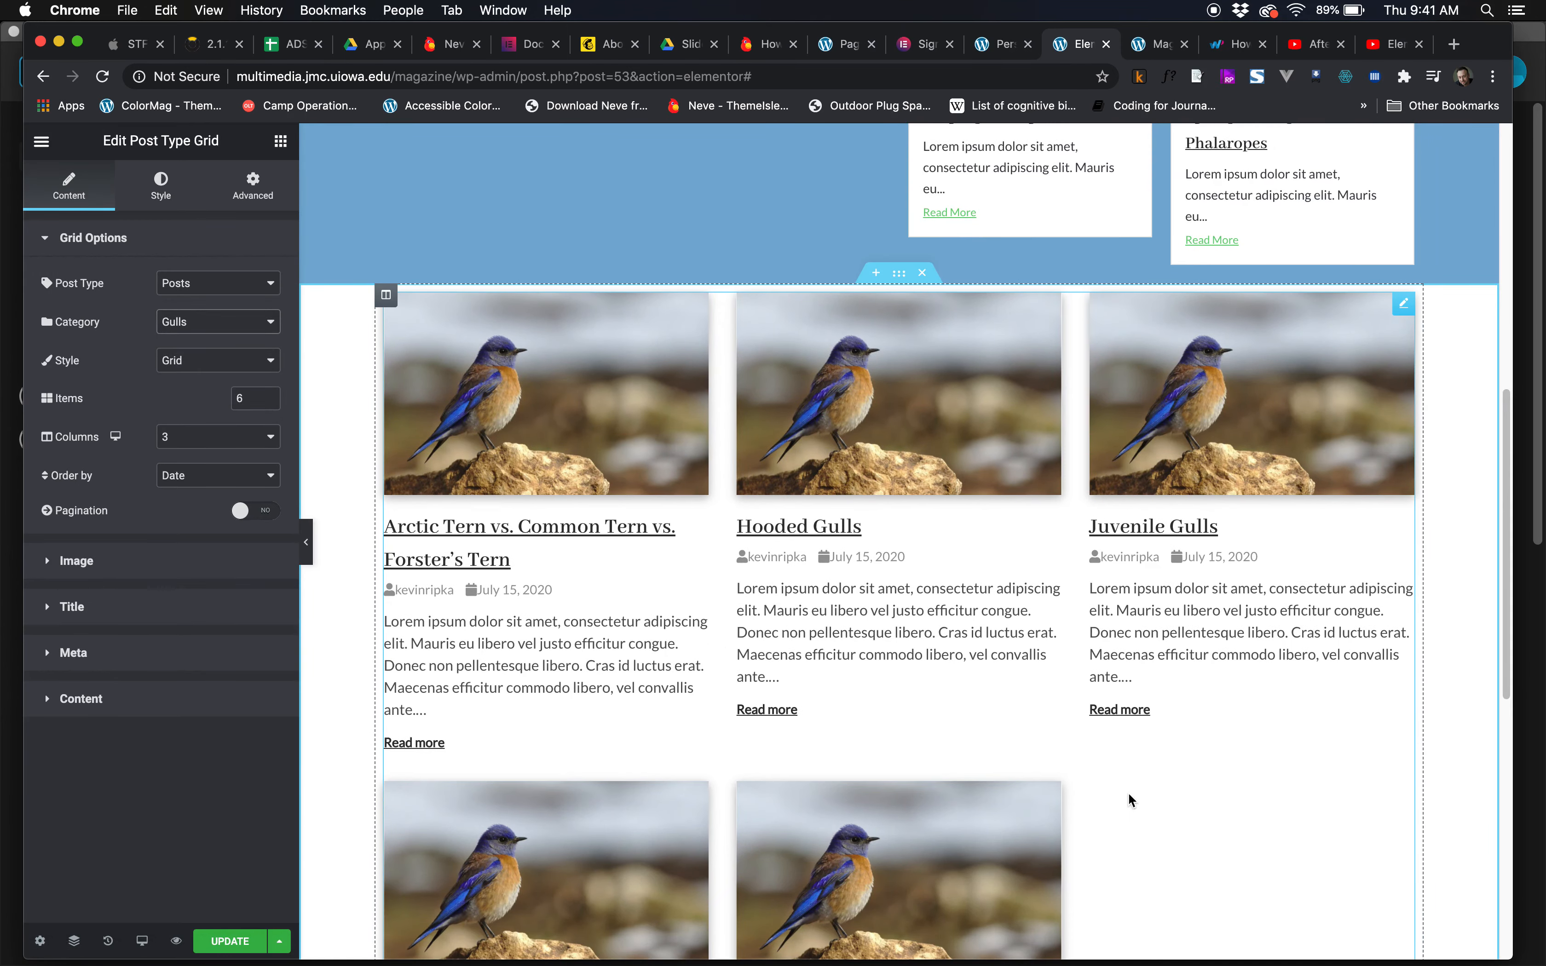
# Reduce the number of items in the Gulls post grid to 3.
pyautogui.scroll(-2, 1163, 828)
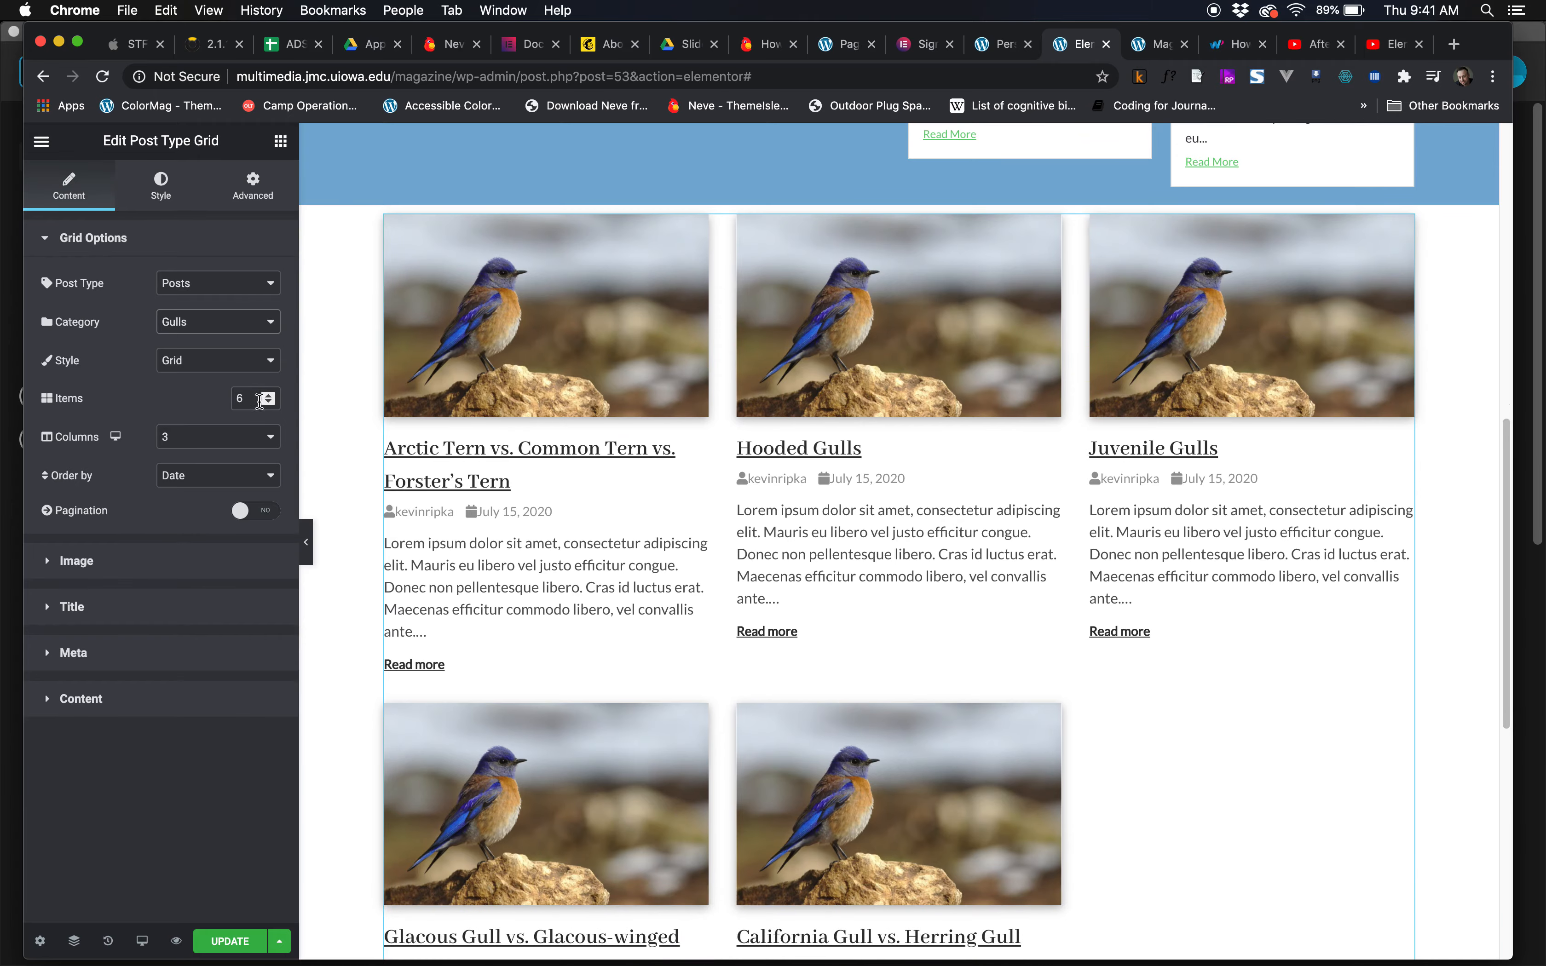
pyautogui.click(269, 402)
pyautogui.click(269, 403)
pyautogui.click(271, 404)
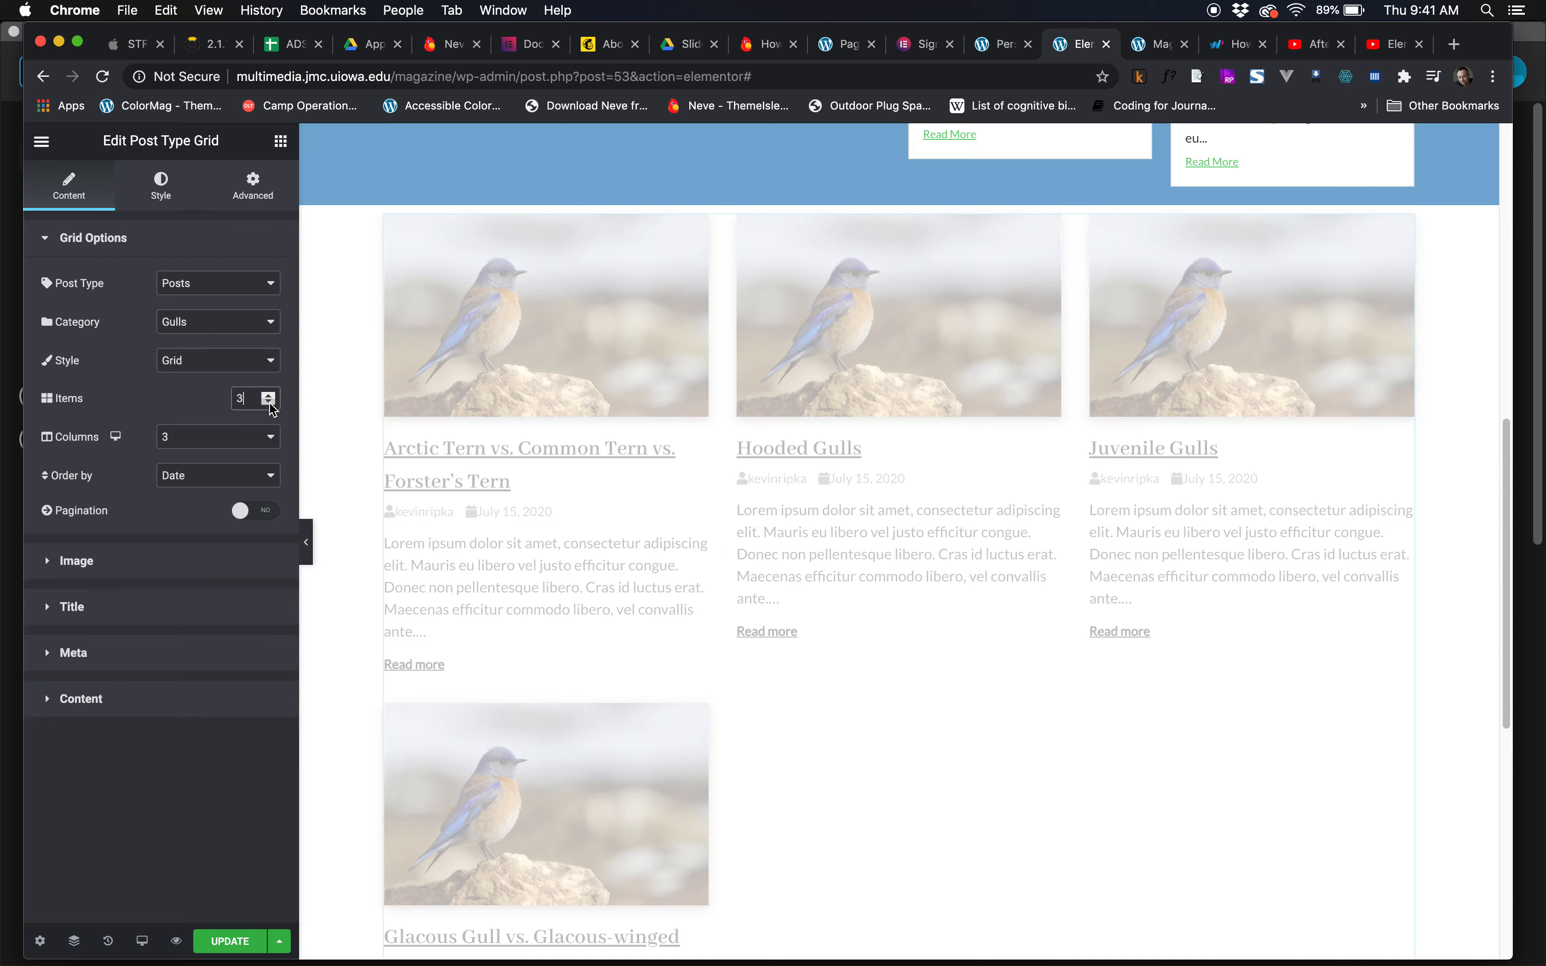
pyautogui.scroll(2, 618, 524)
pyautogui.scroll(2, 619, 524)
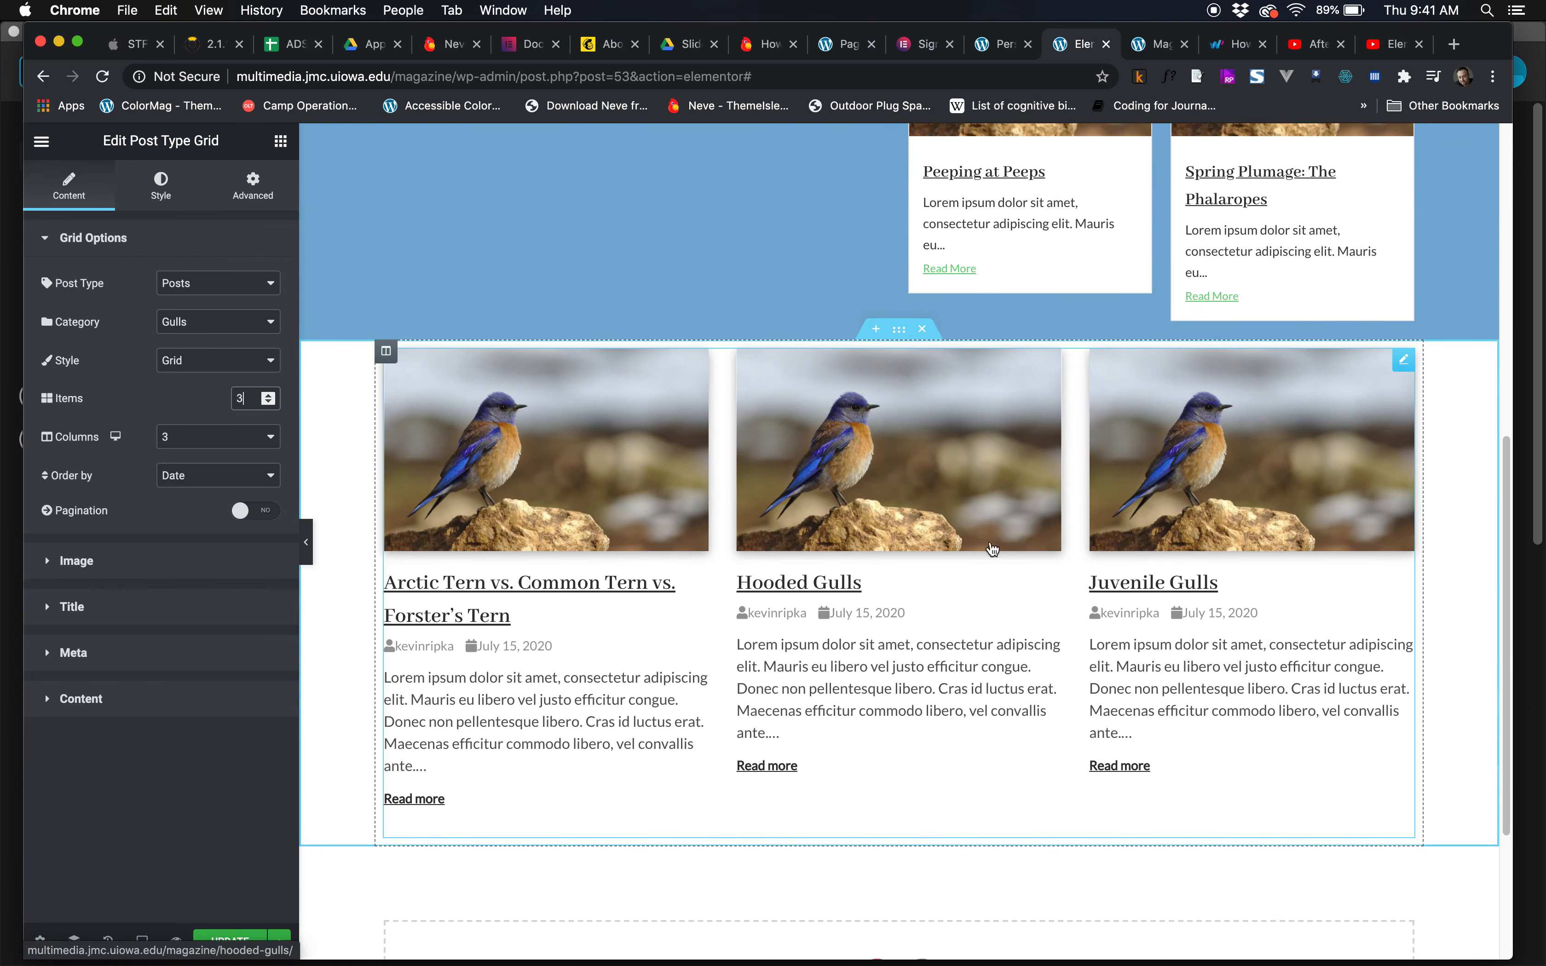
pyautogui.scroll(-2, 917, 611)
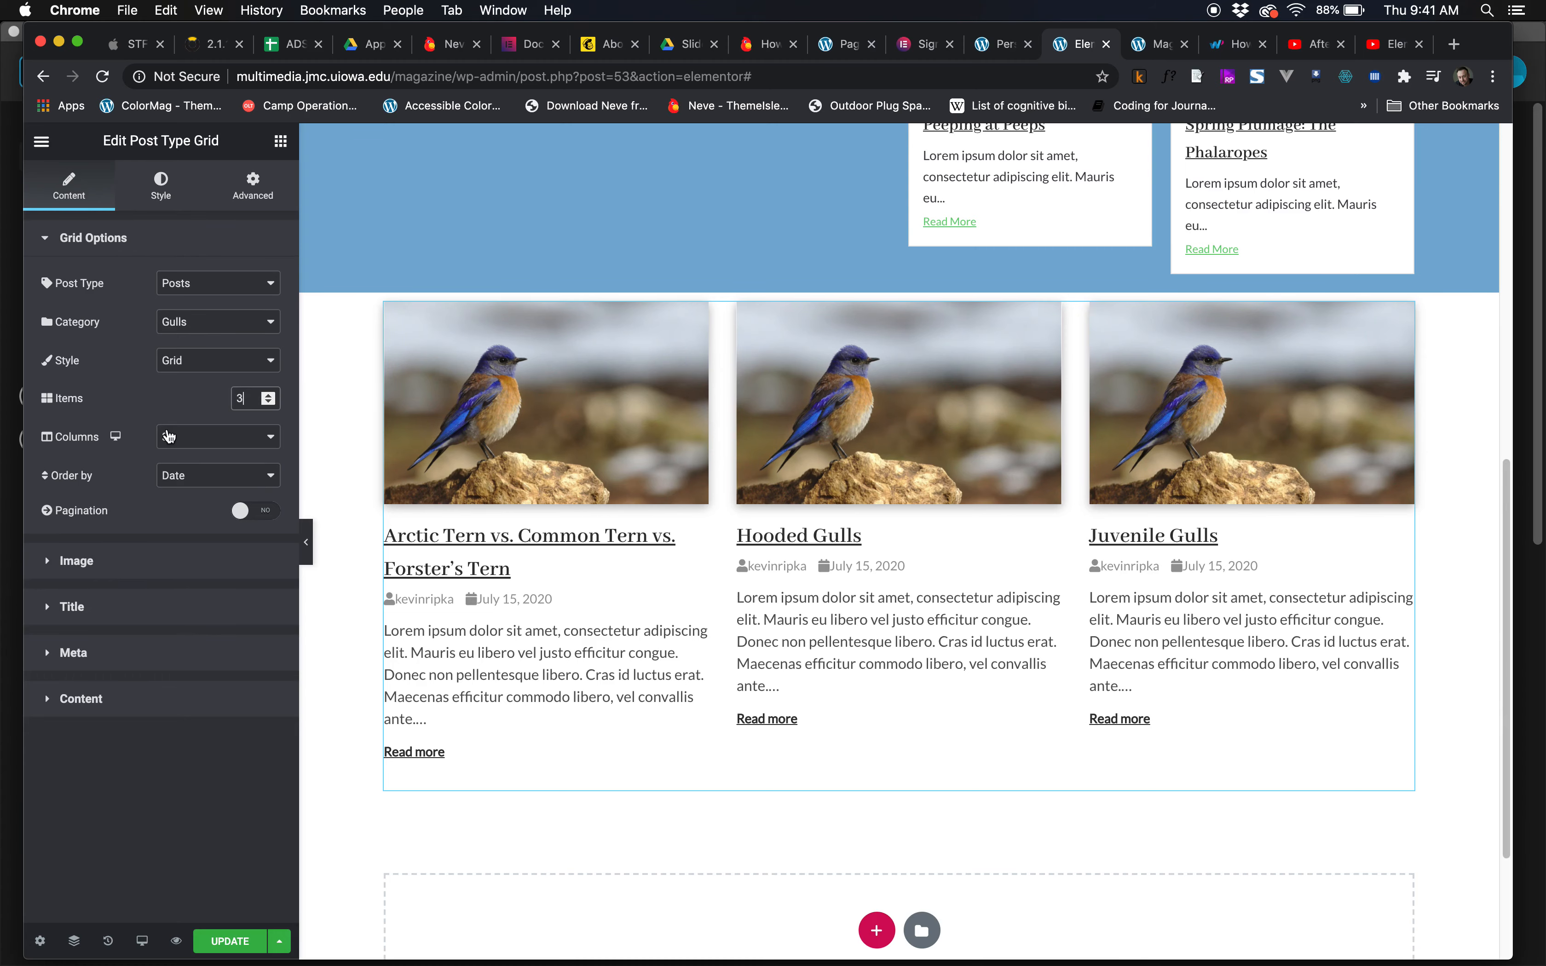
# Set the query offset of the two-column Sandpipers Post Grid to 1 so it skips the featured post.
pyautogui.scroll(10, 630, 238)
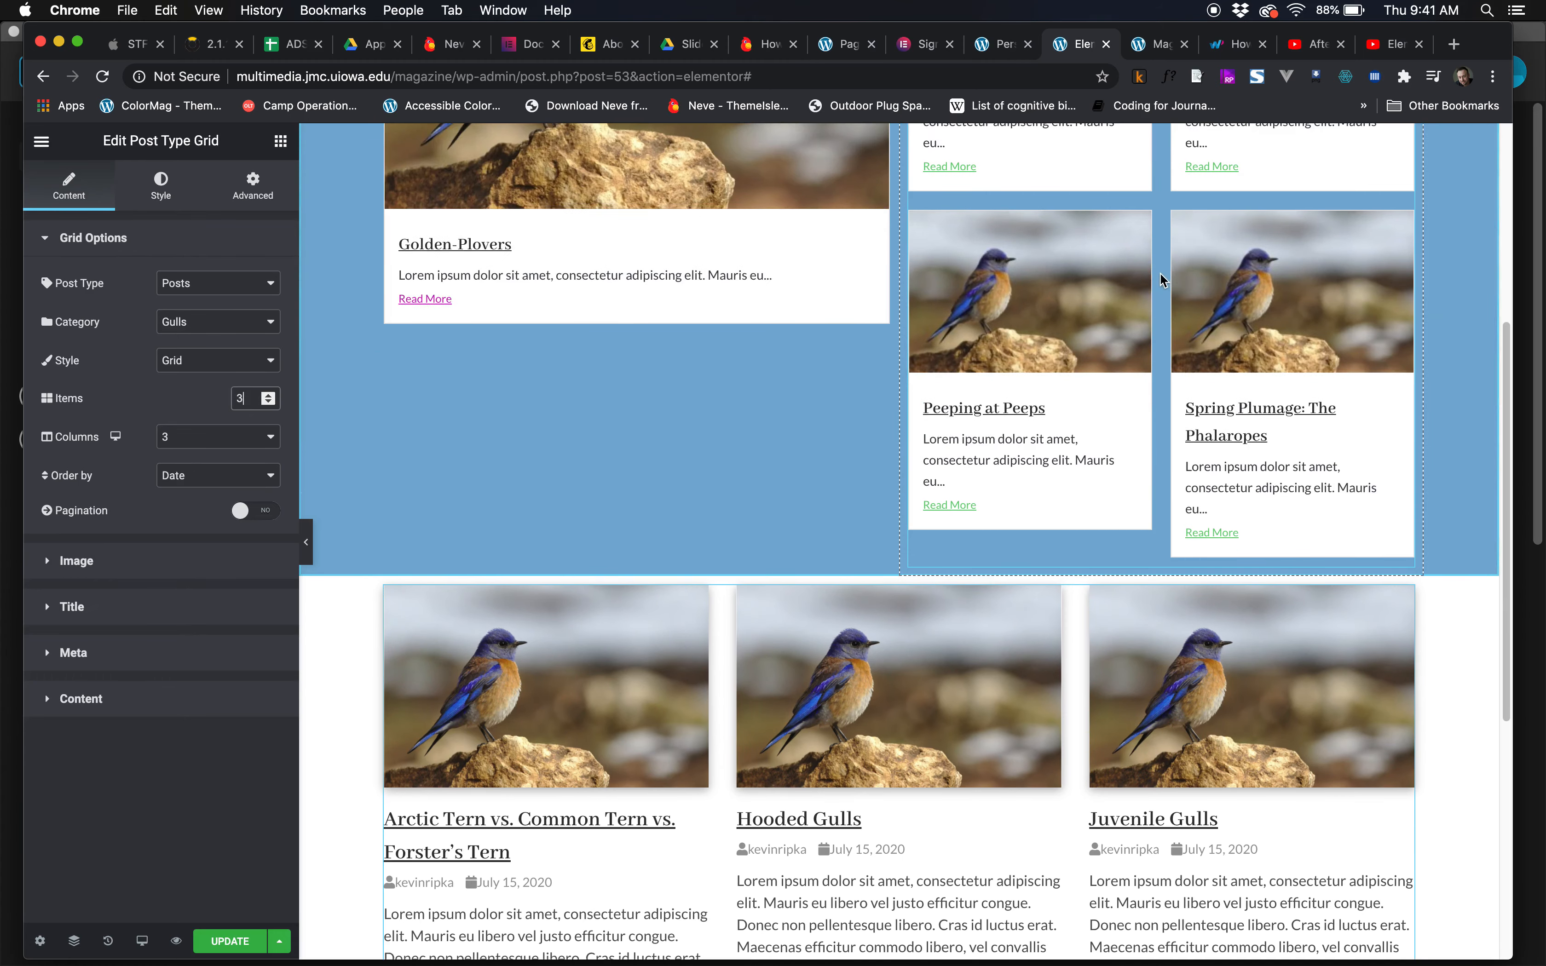
pyautogui.scroll(5, 1225, 313)
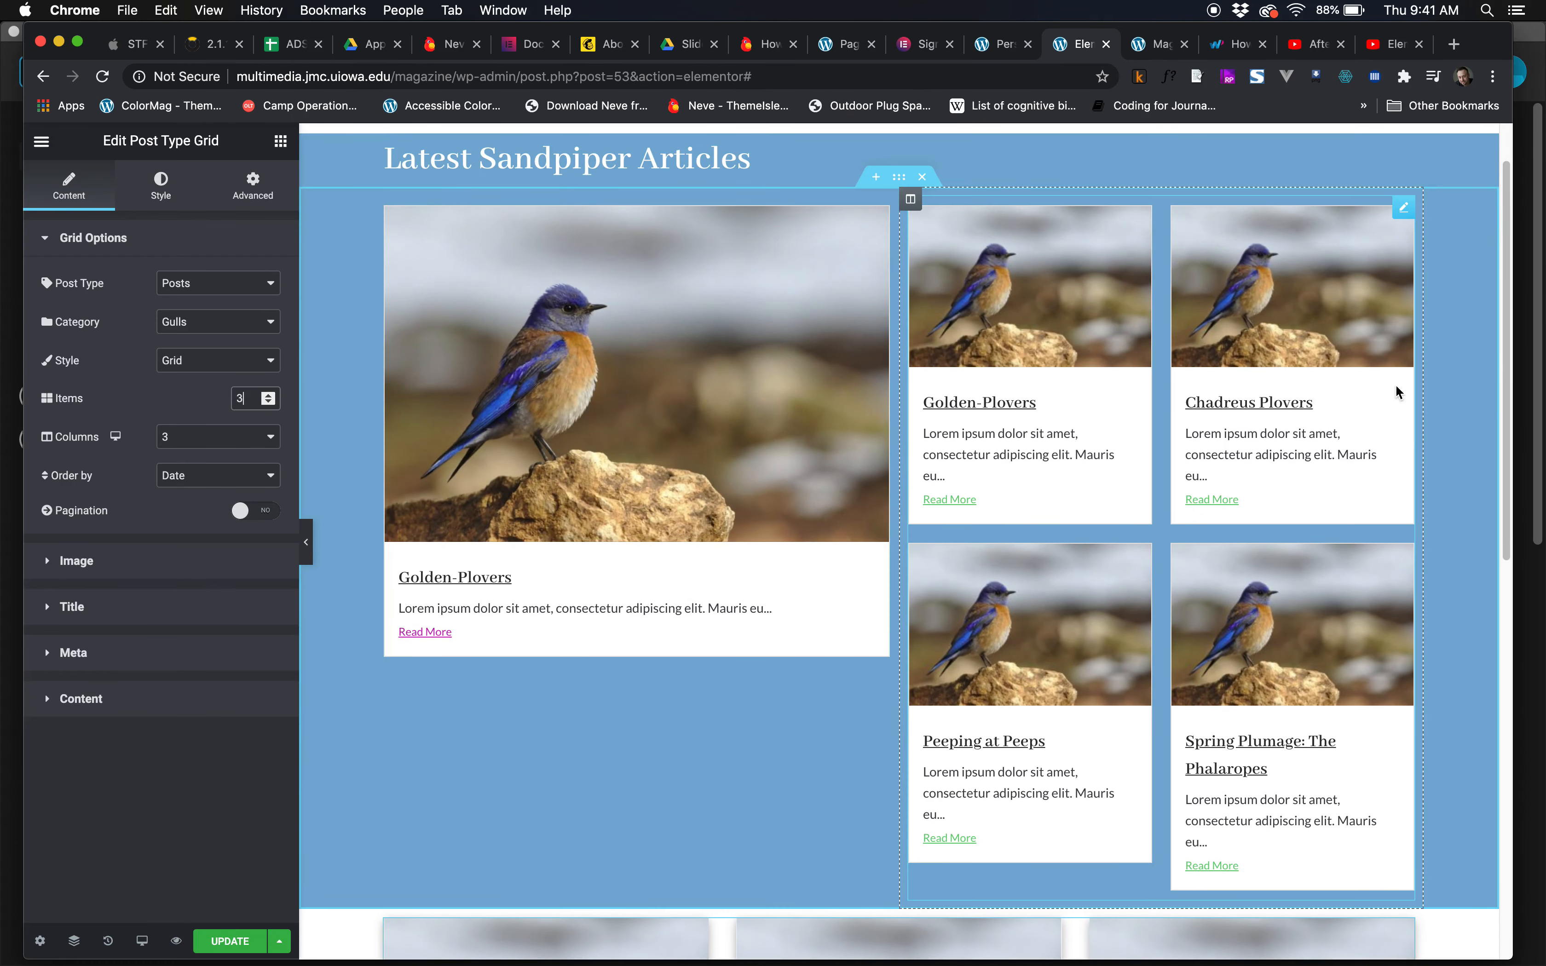
pyautogui.click(1164, 225)
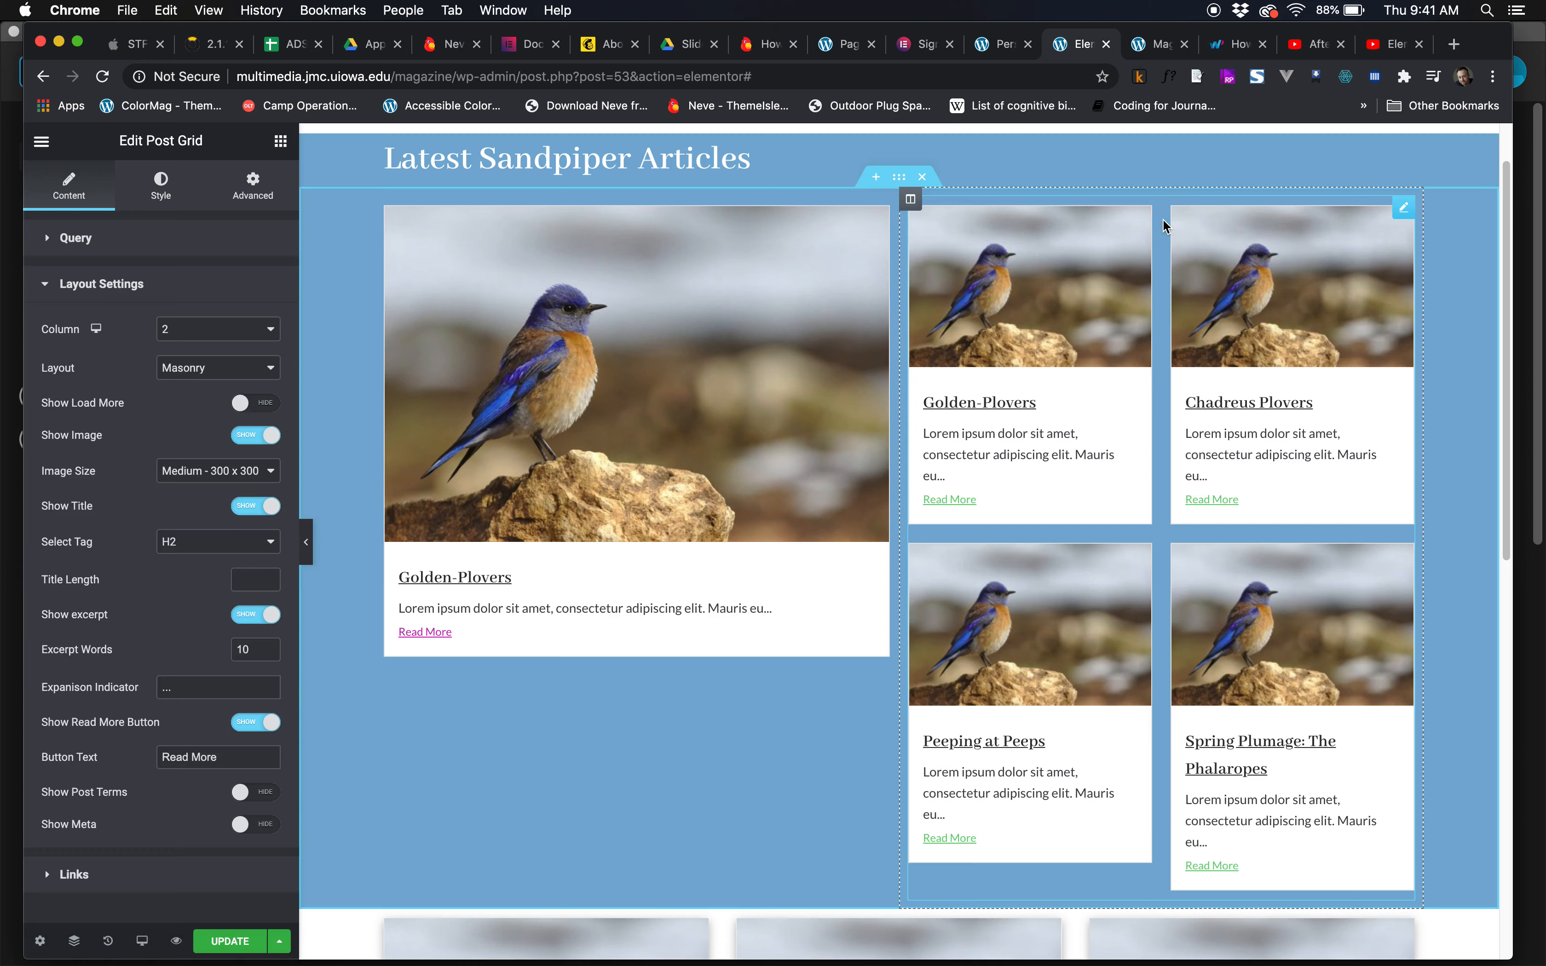
pyautogui.scroll(-1, 135, 532)
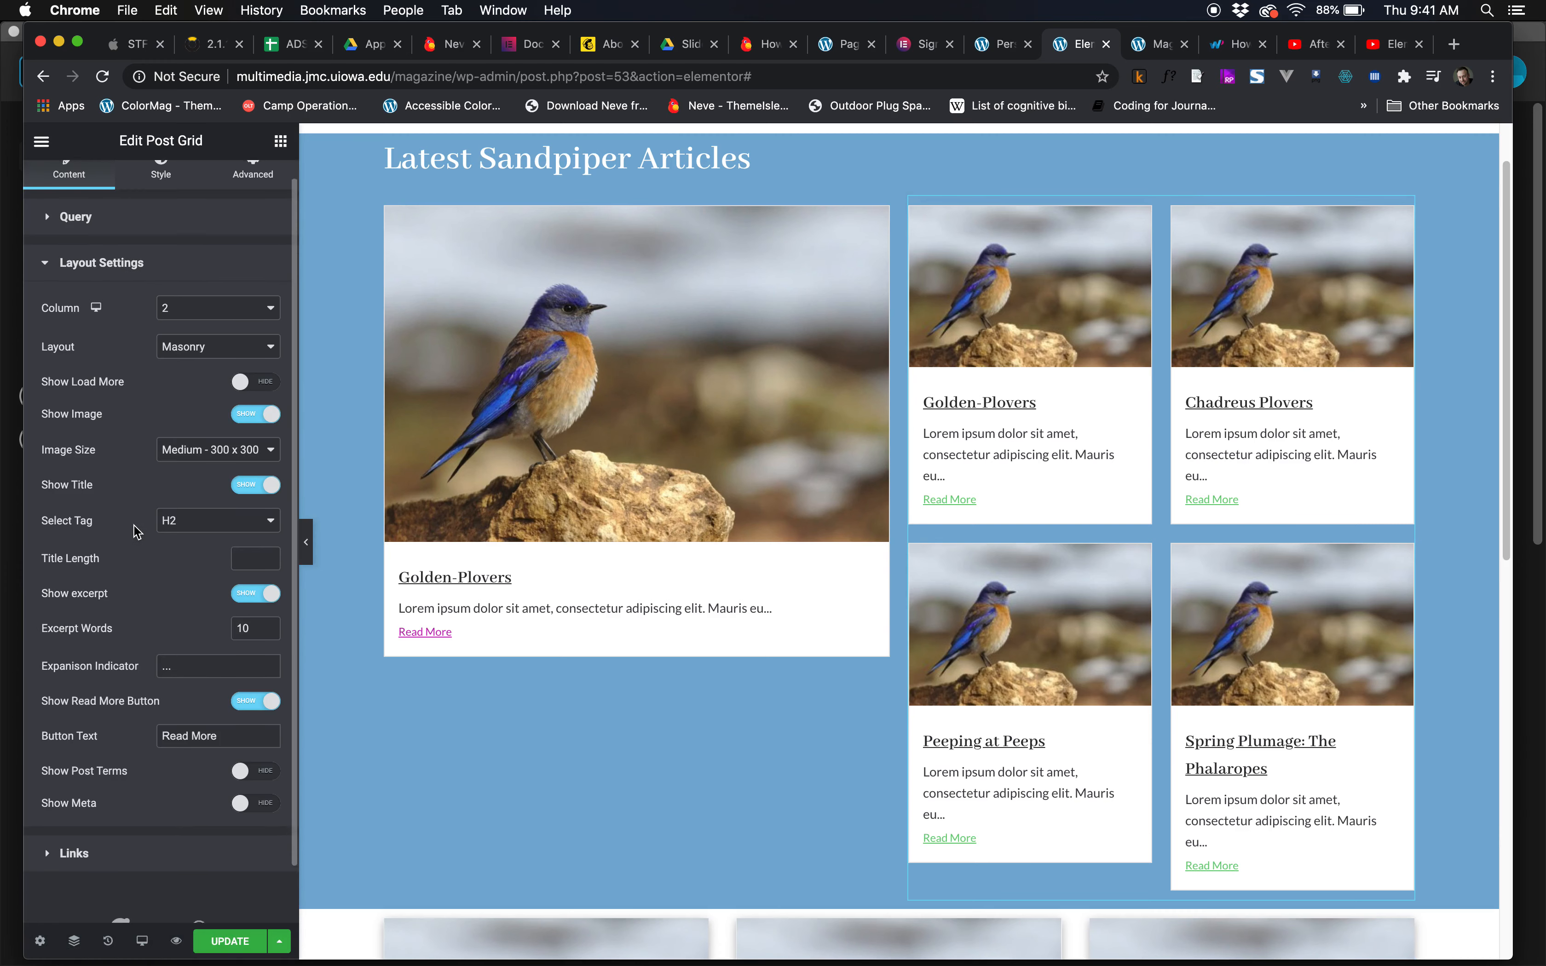
pyautogui.scroll(1, 135, 533)
pyautogui.click(49, 240)
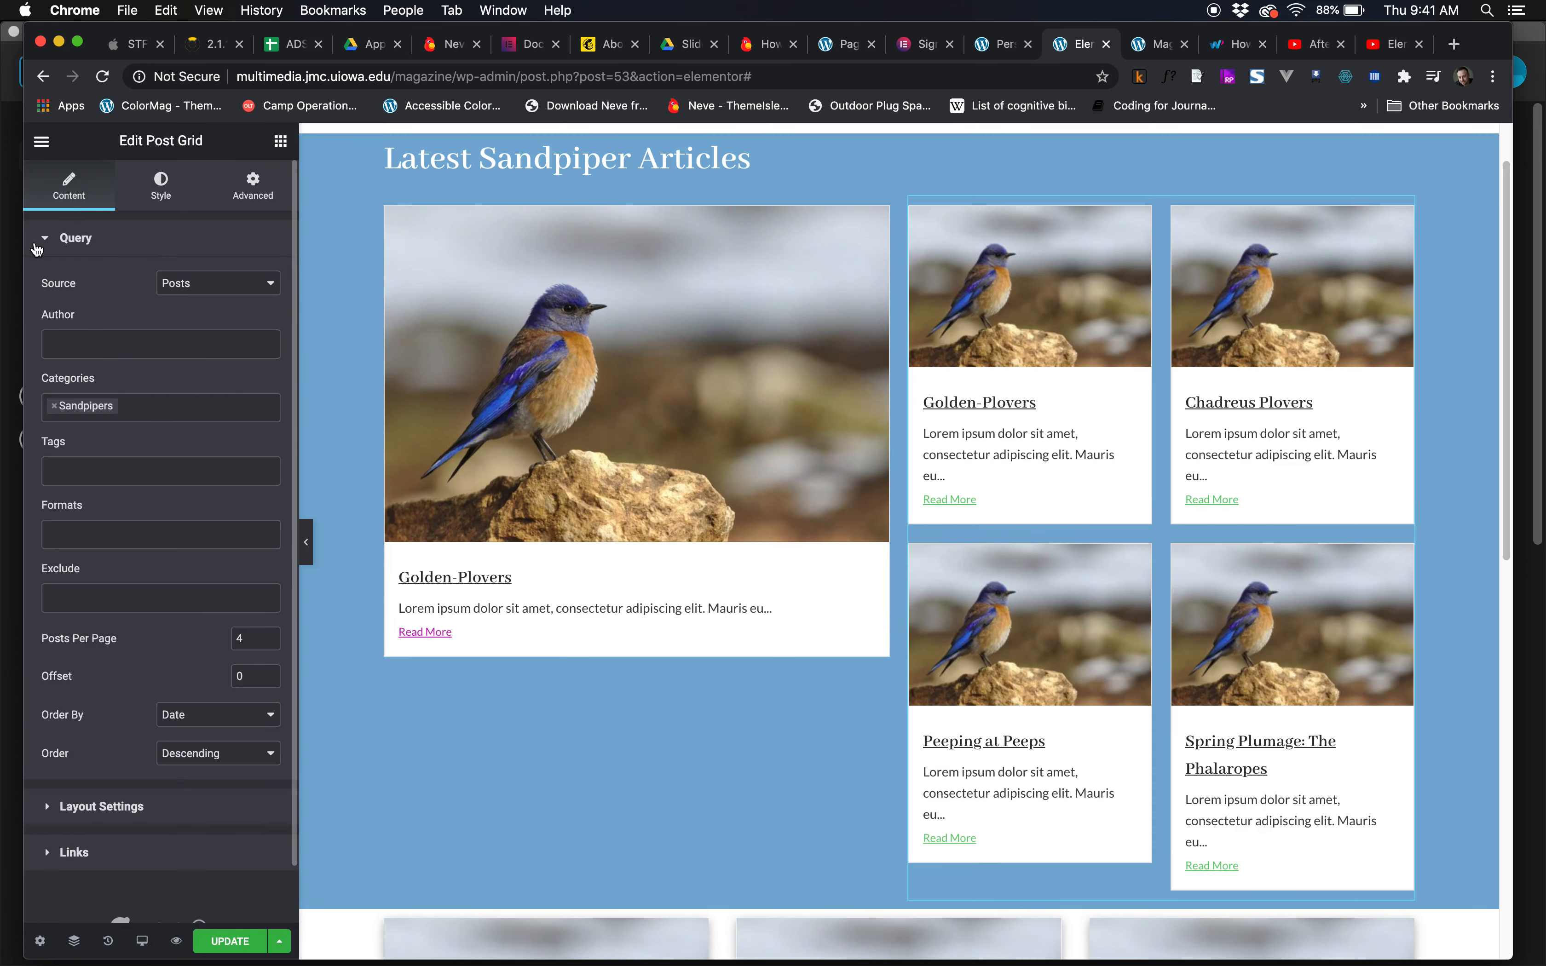
pyautogui.scroll(-2, 134, 473)
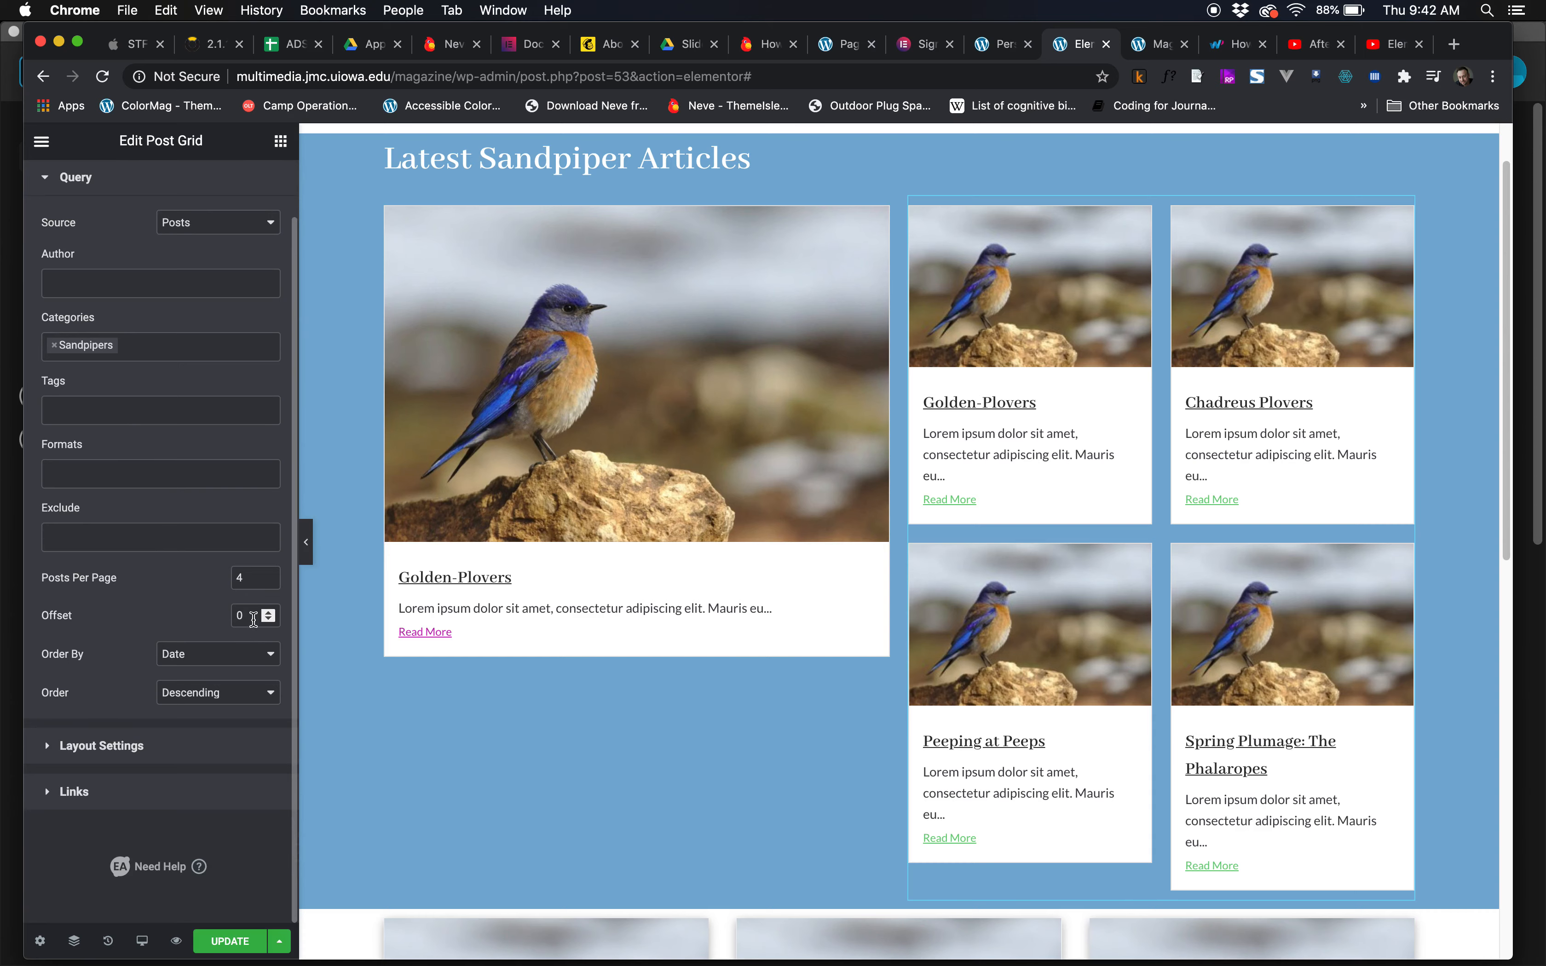
pyautogui.click(269, 613)
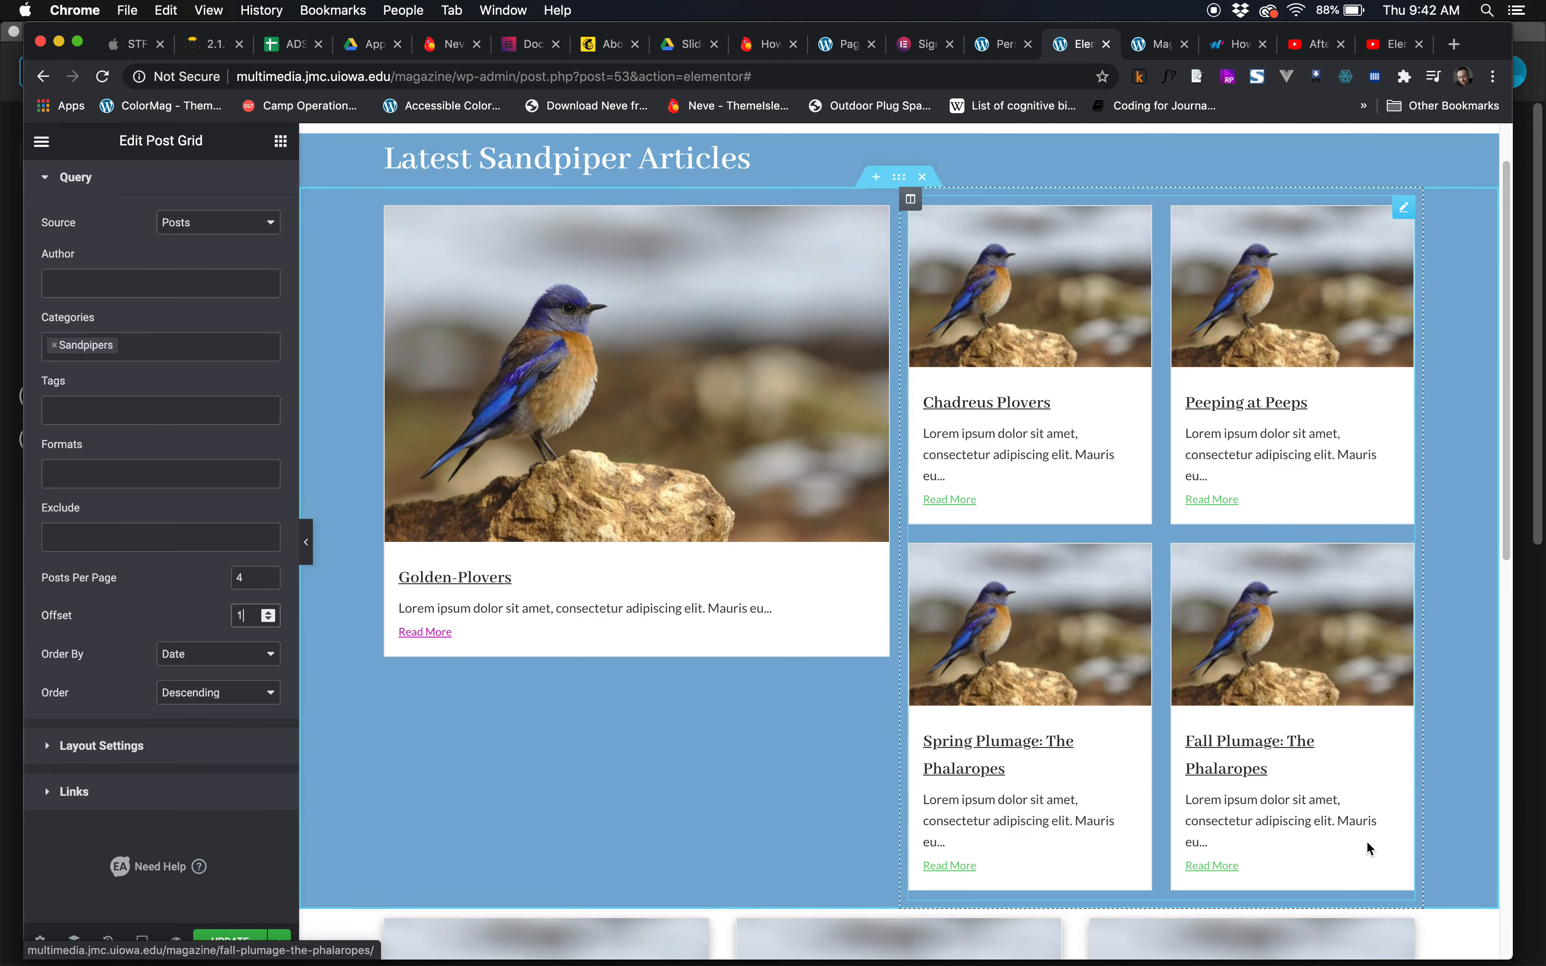
# Change the style of the Gulls Post Type Grid to List.
pyautogui.scroll(-5, 1365, 841)
pyautogui.scroll(-2, 1365, 841)
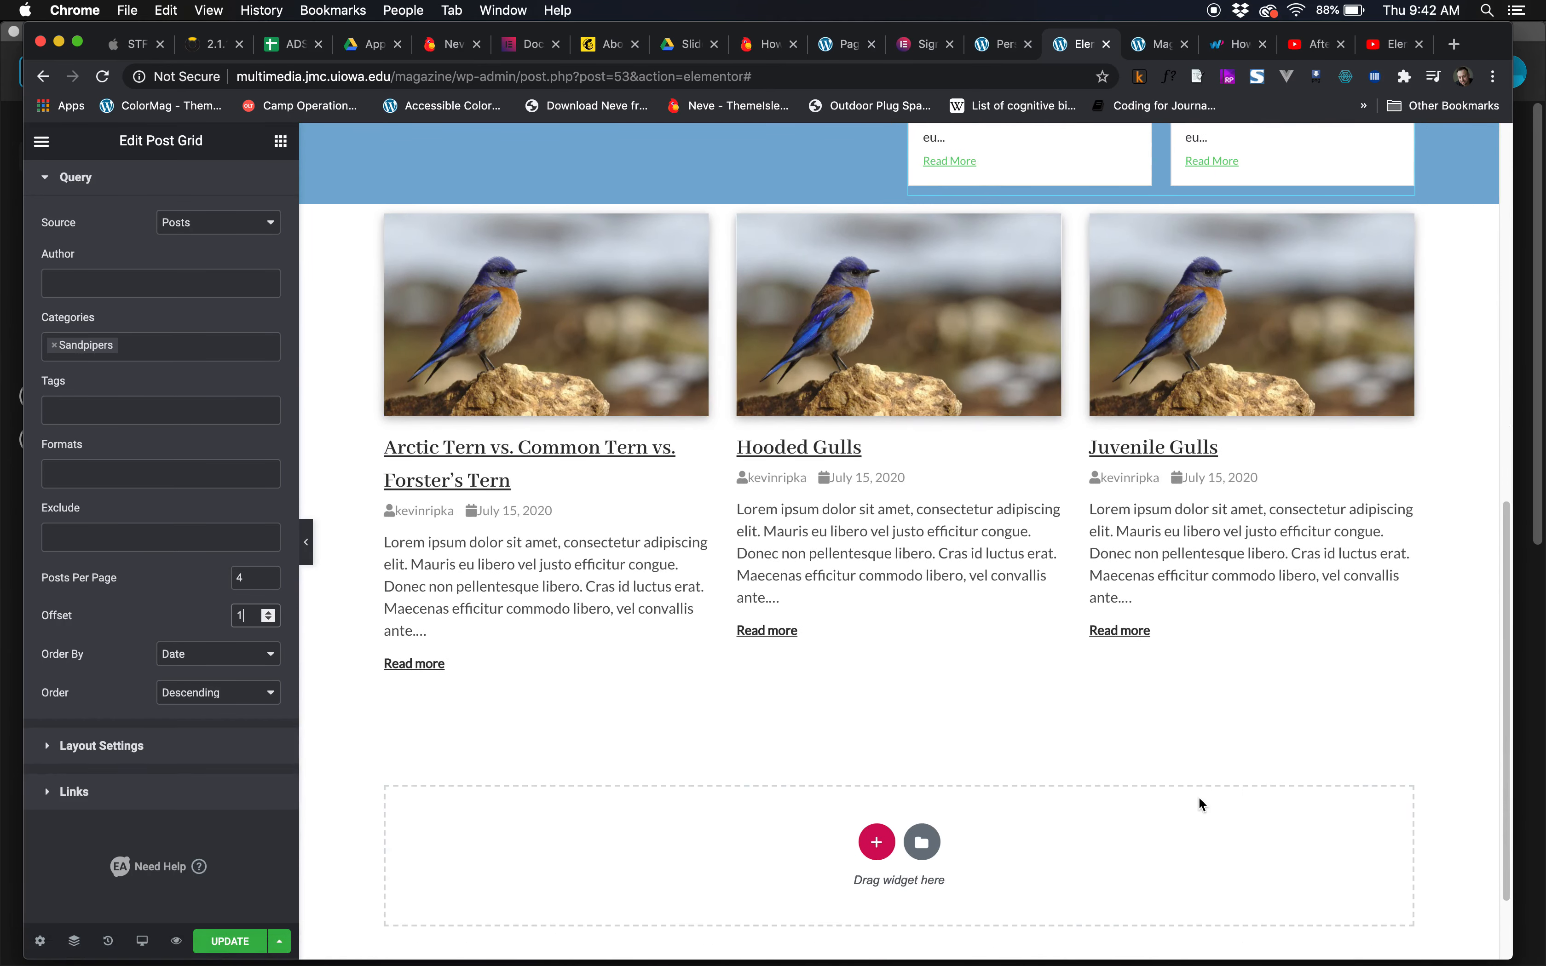
pyautogui.click(707, 685)
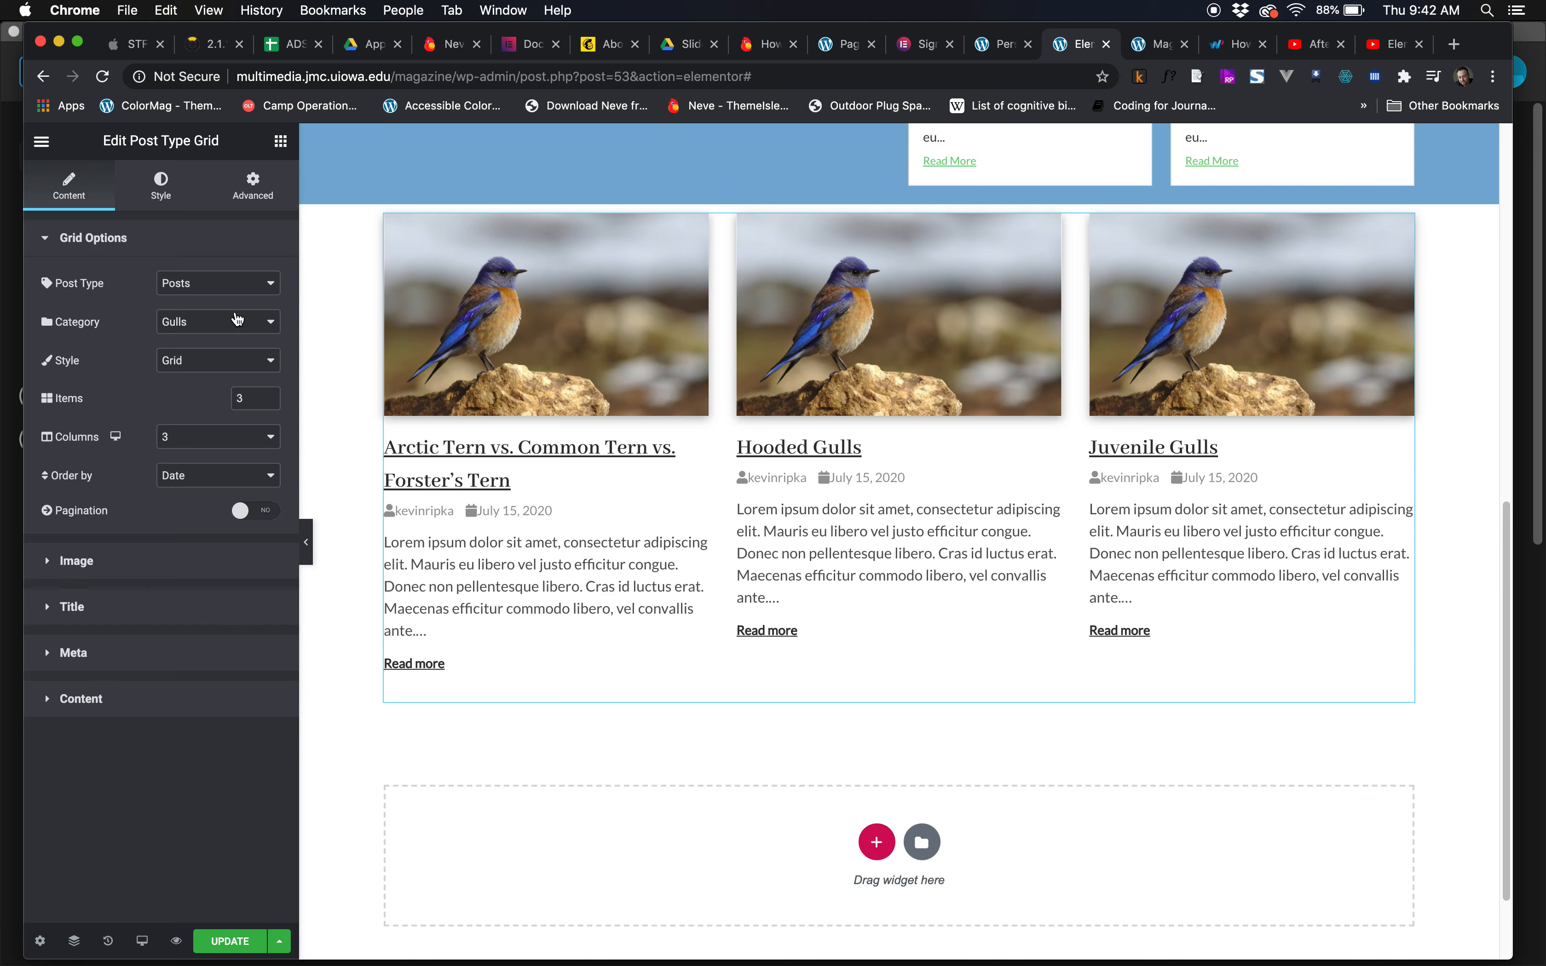
pyautogui.click(246, 284)
pyautogui.click(248, 255)
pyautogui.click(243, 361)
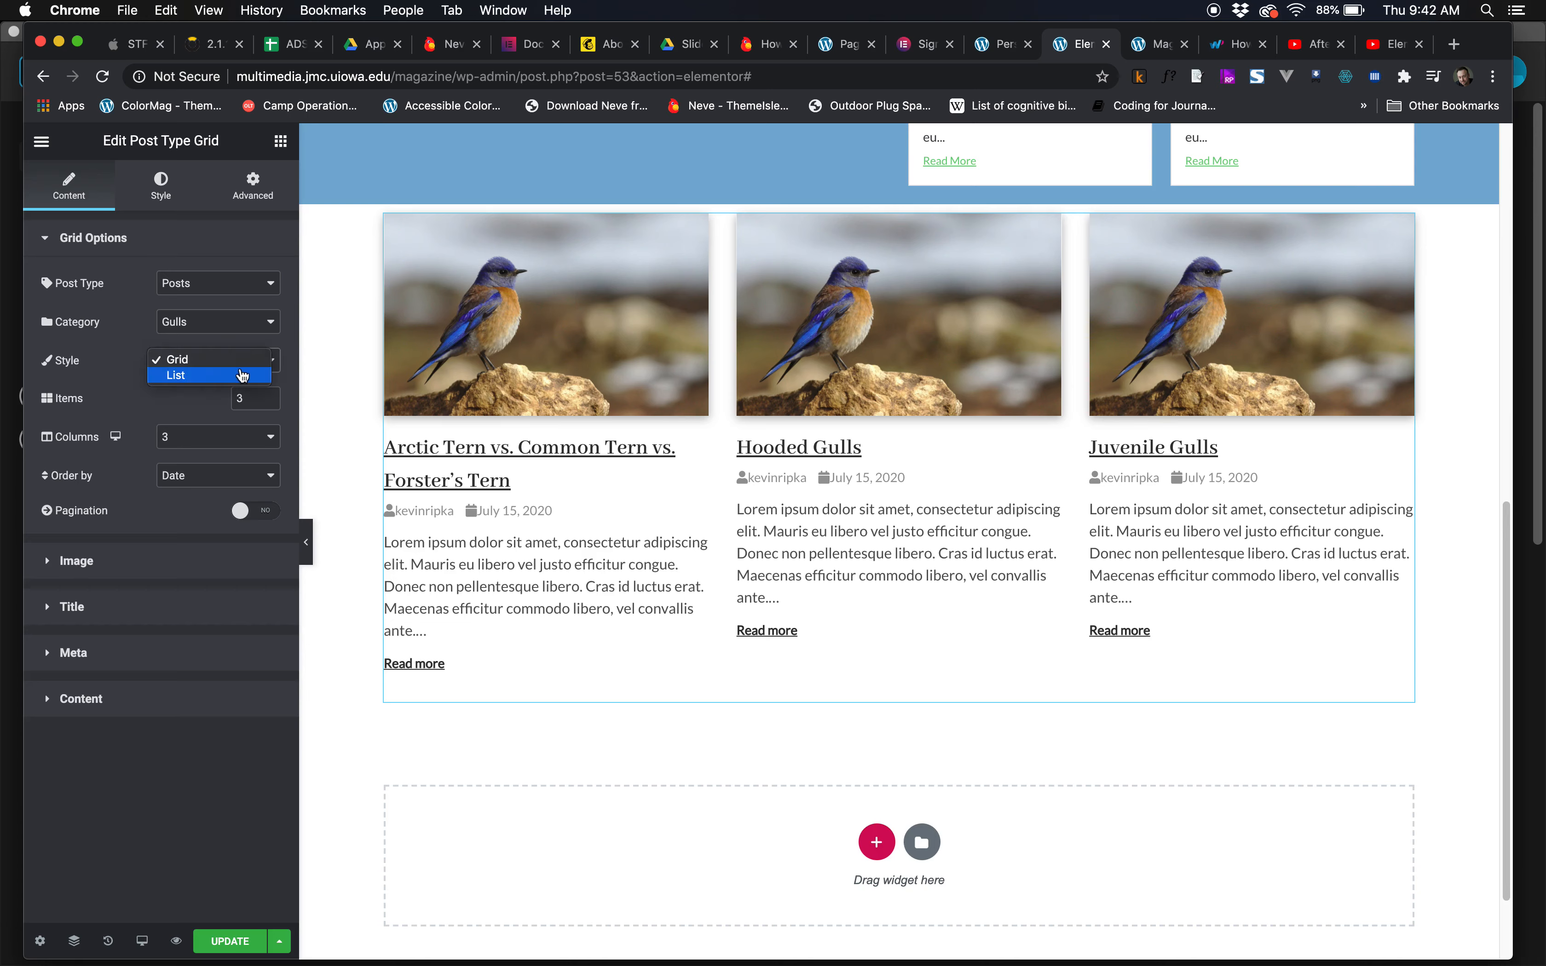
pyautogui.click(243, 376)
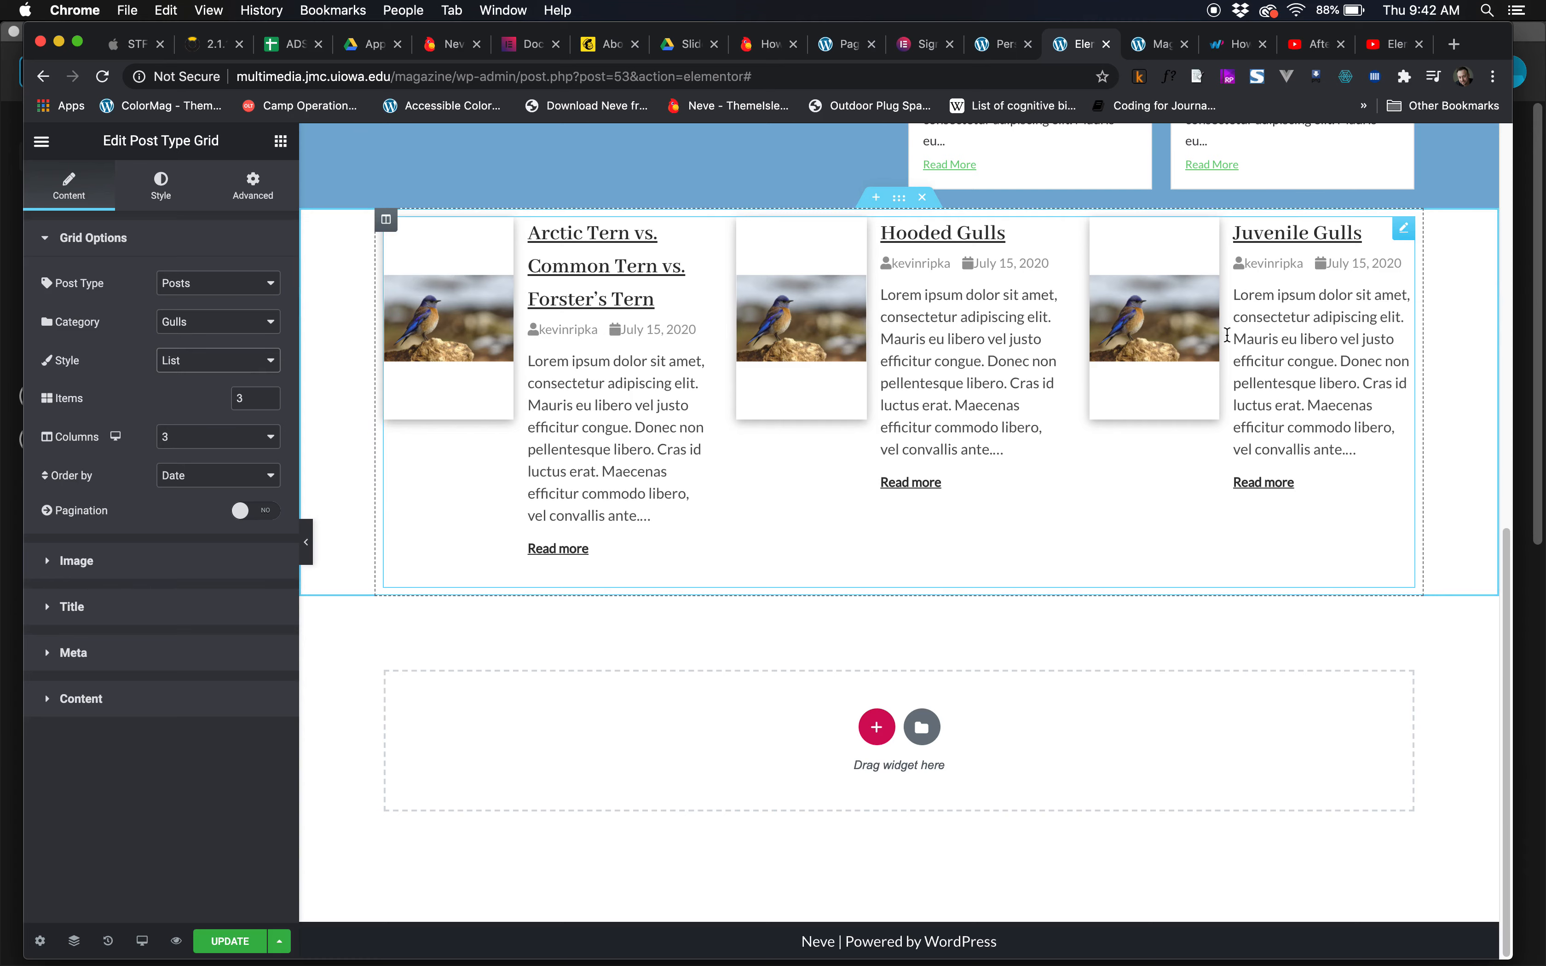
pyautogui.scroll(1, 607, 377)
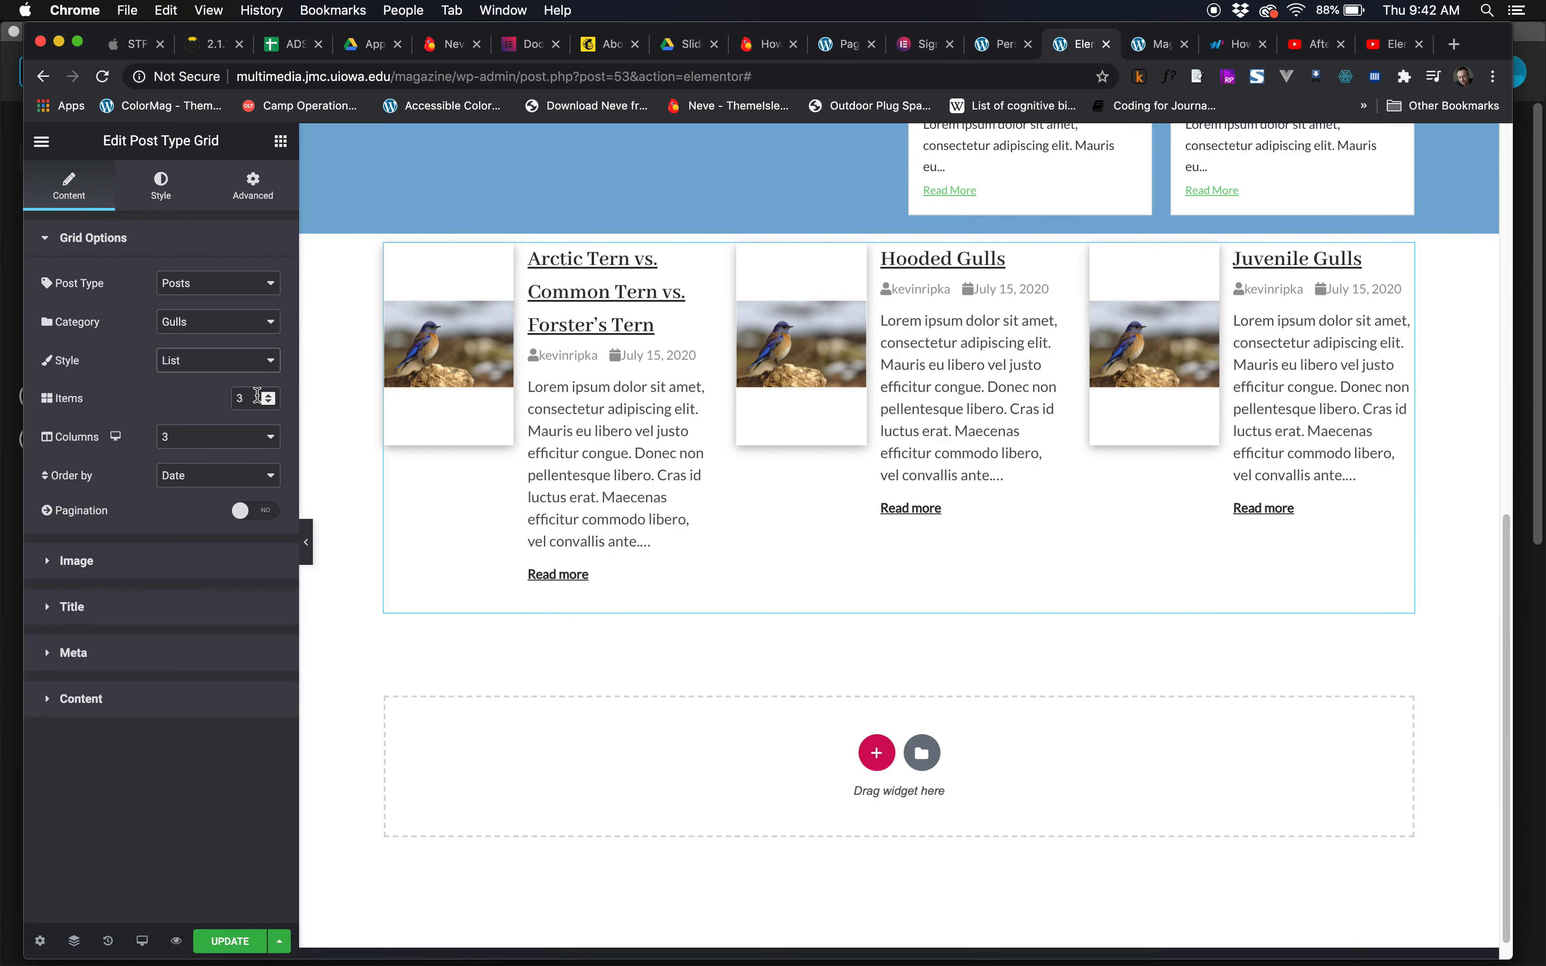
# Limit the Gulls list to 2 items, try a single column, and settle on 2 columns.
pyautogui.click(268, 403)
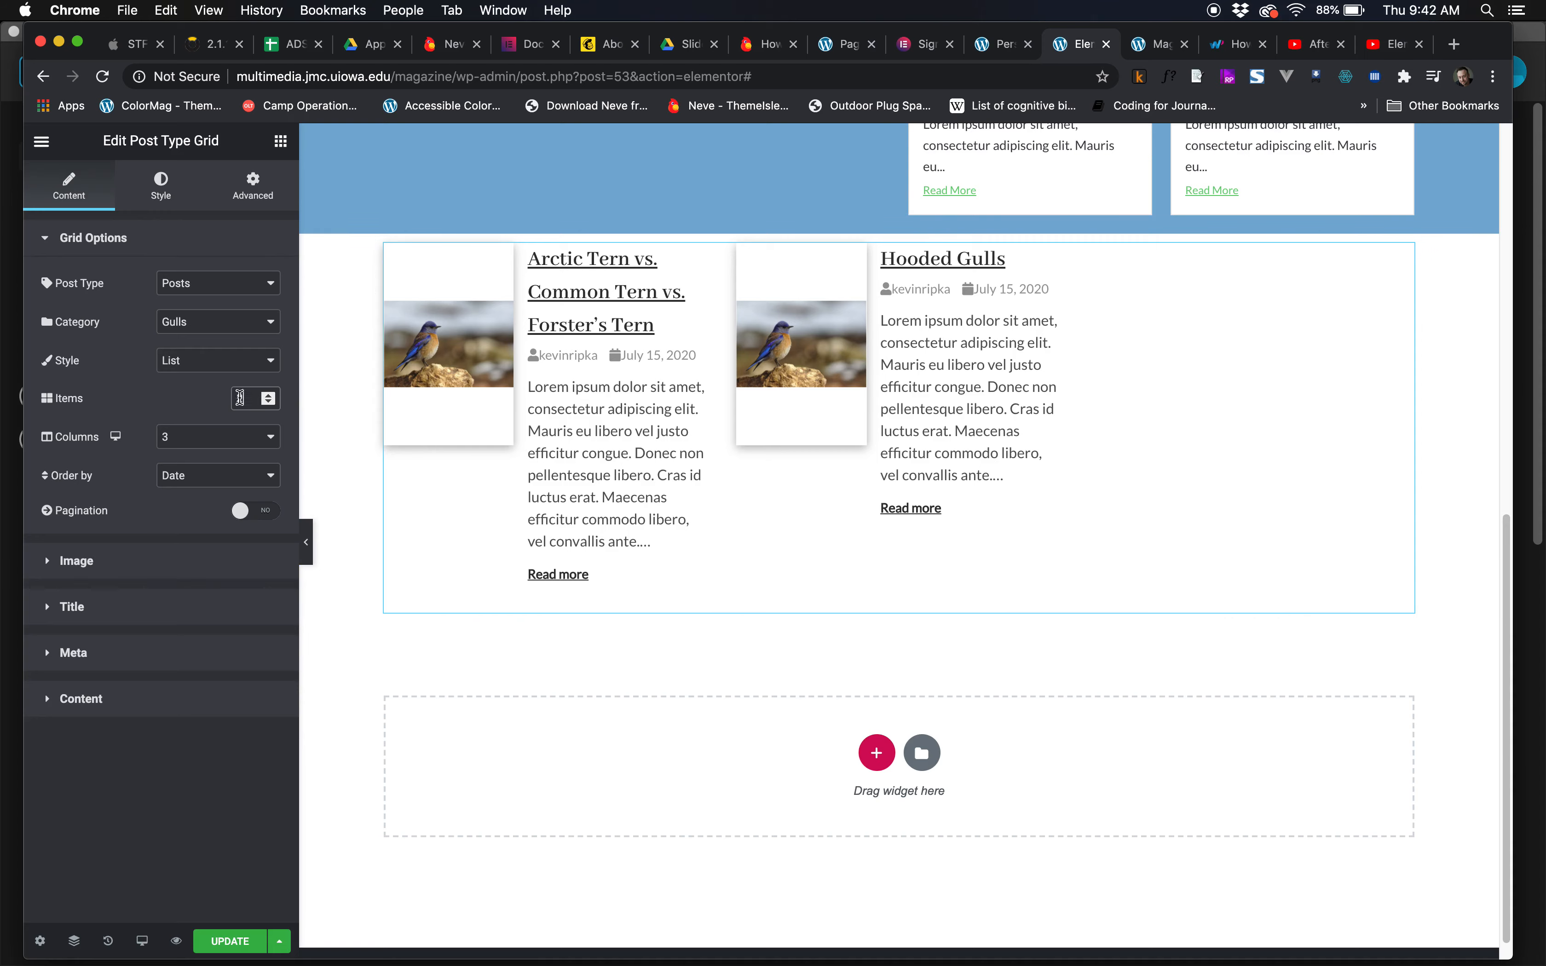
pyautogui.click(187, 434)
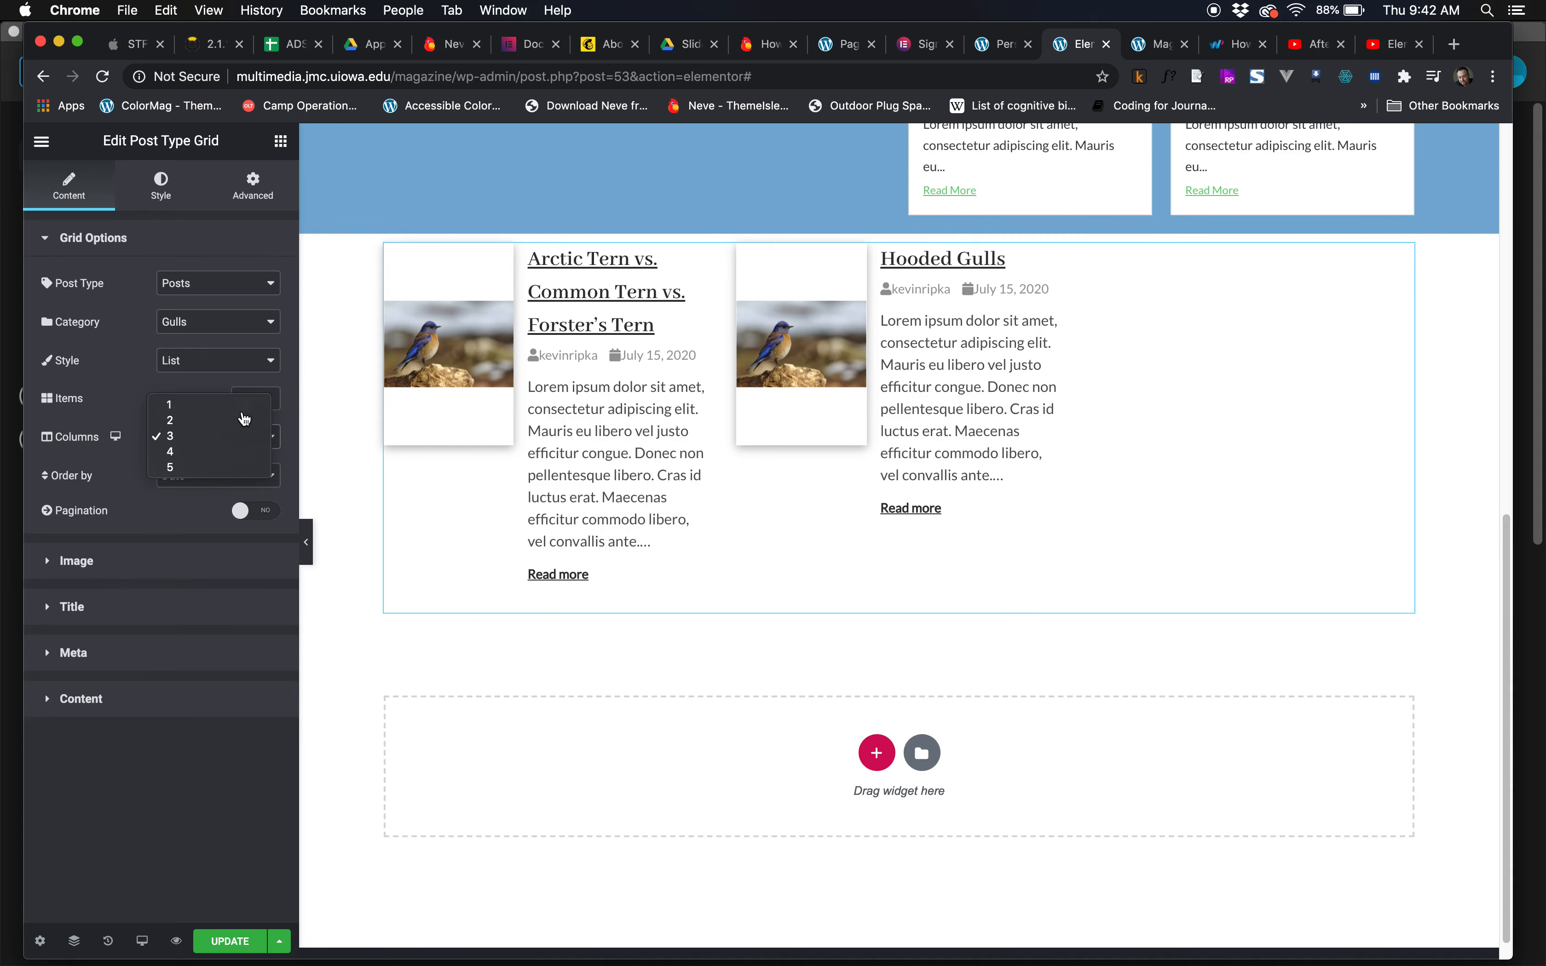
pyautogui.click(167, 403)
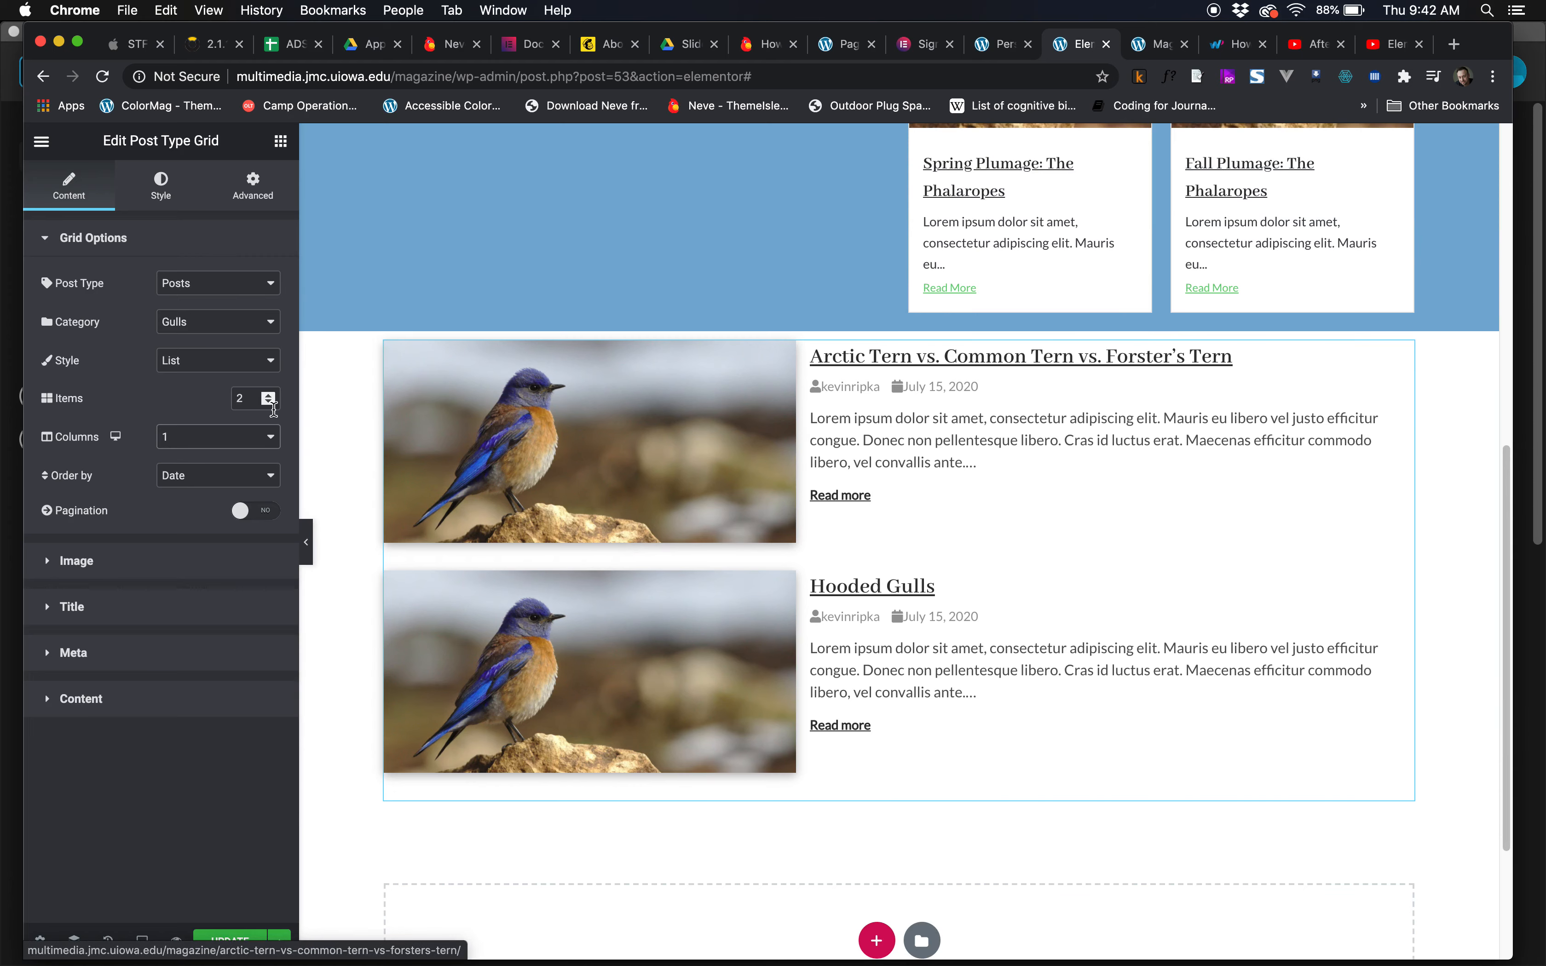
pyautogui.click(279, 441)
pyautogui.click(261, 451)
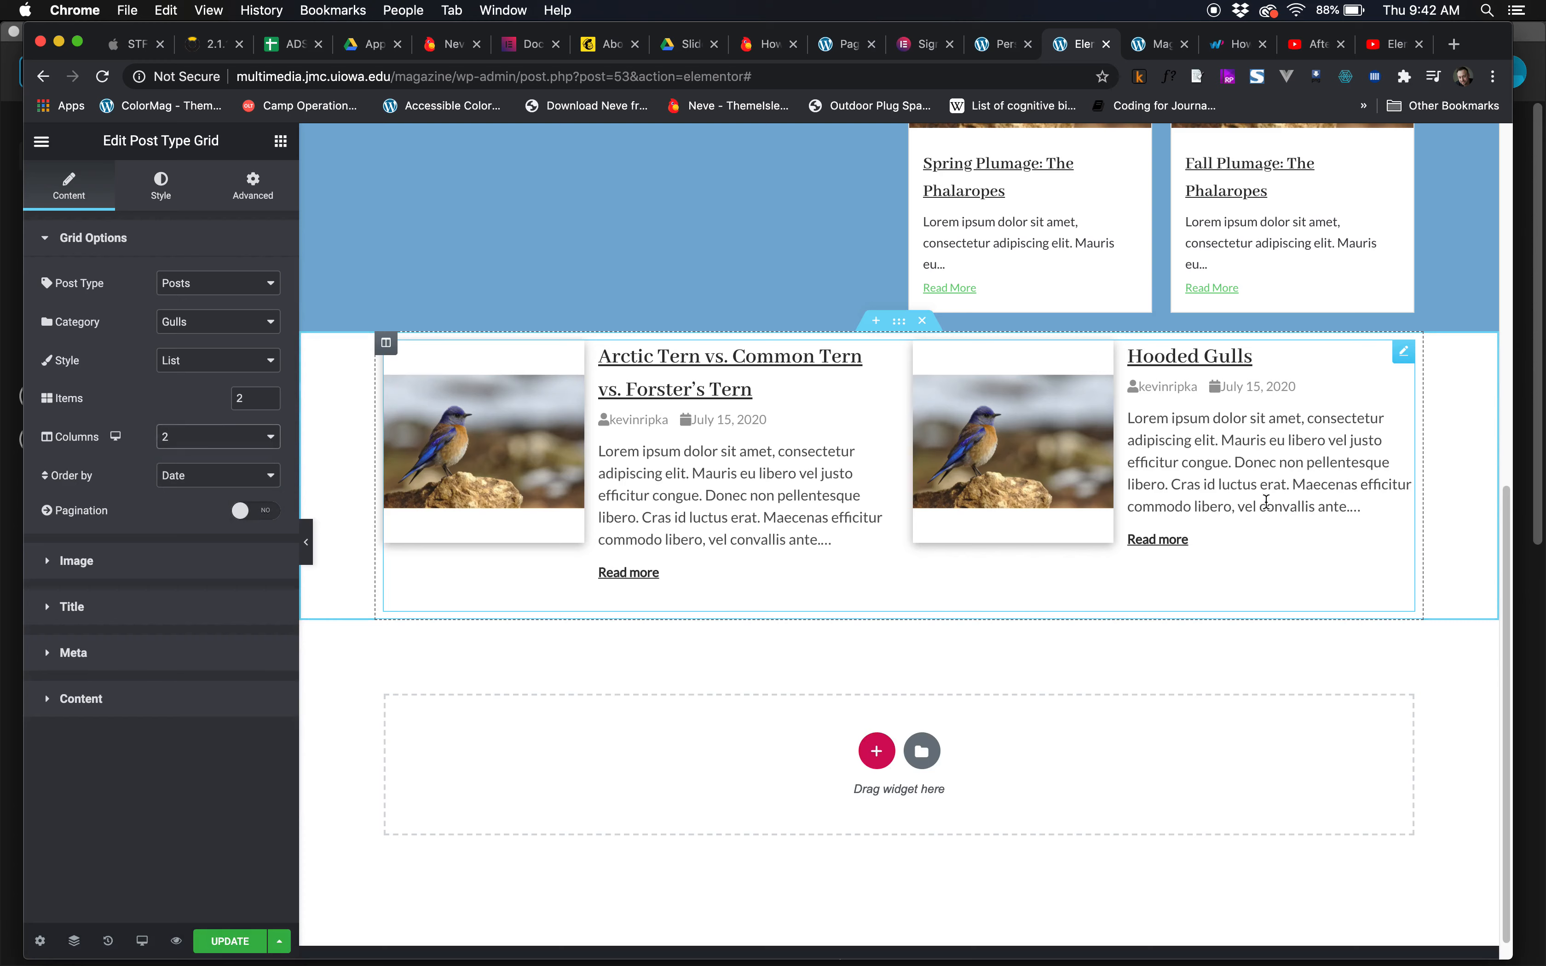
# Reduce the image height of the Gulls Post Type Grid to 138.
pyautogui.click(46, 560)
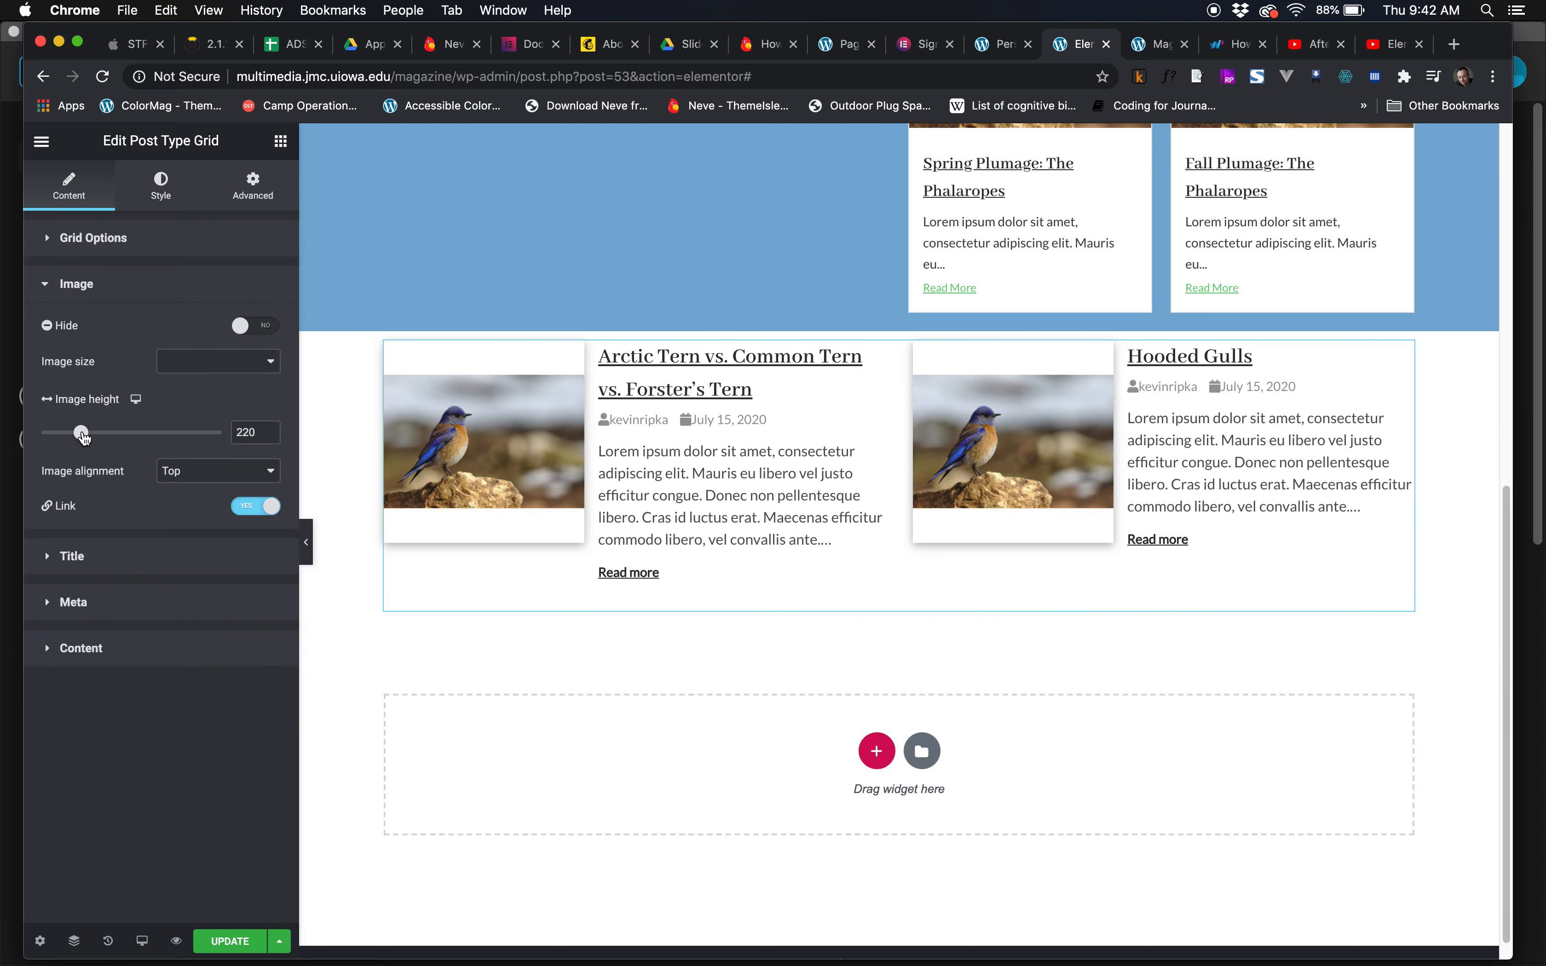
pyautogui.moveTo(81, 433); pyautogui.dragTo(78, 448)
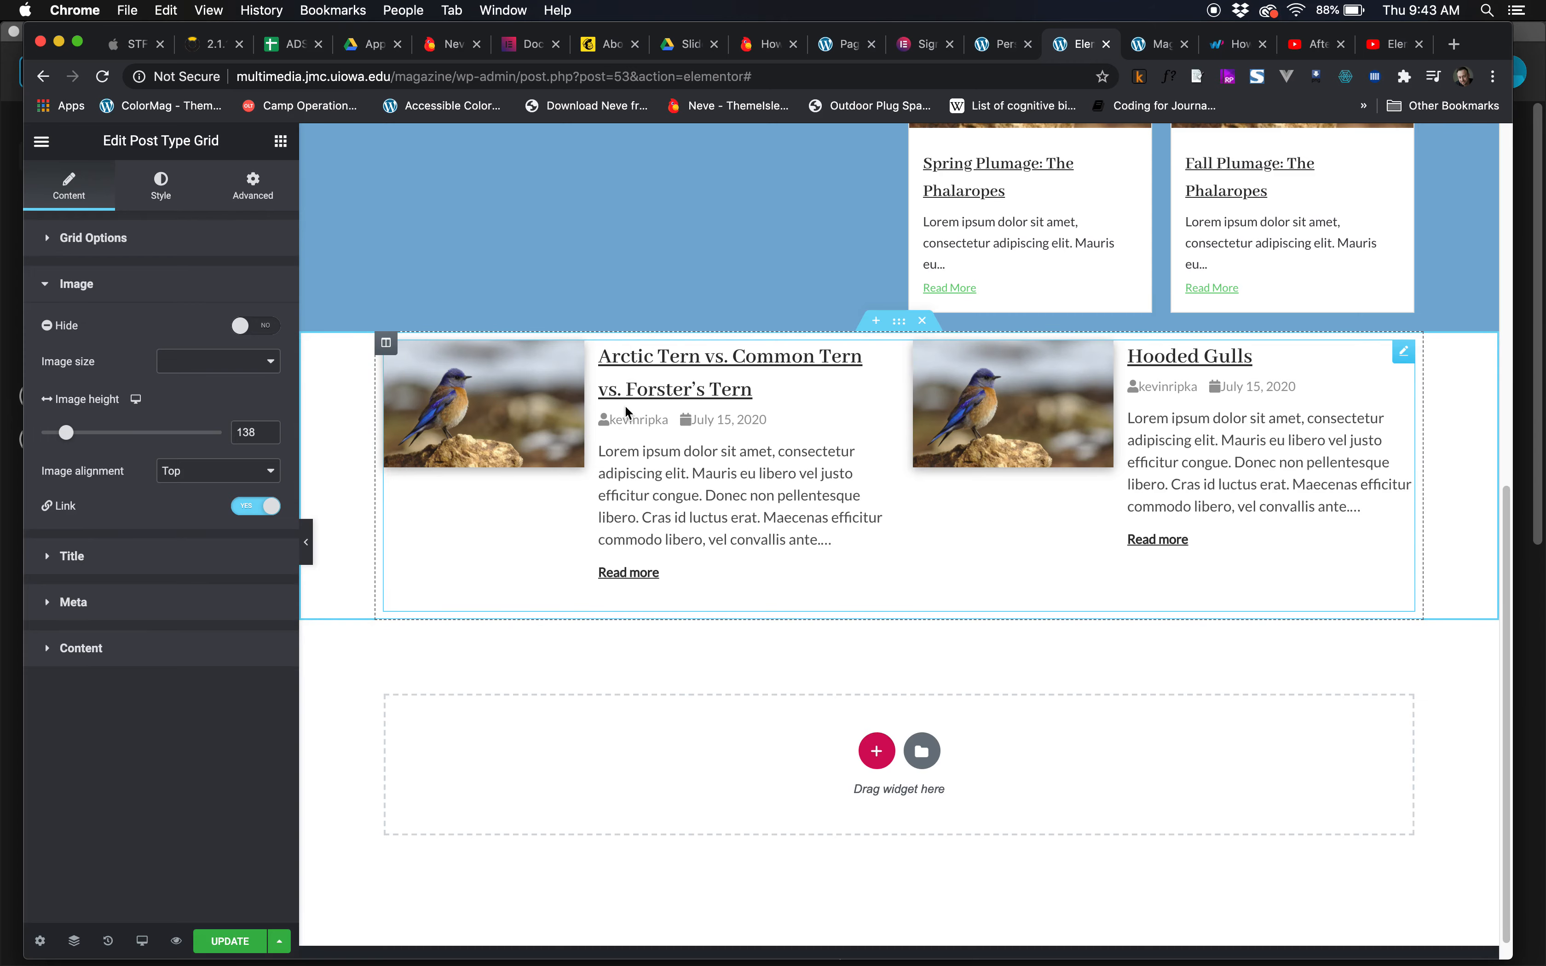
pyautogui.scroll(-10, 626, 413)
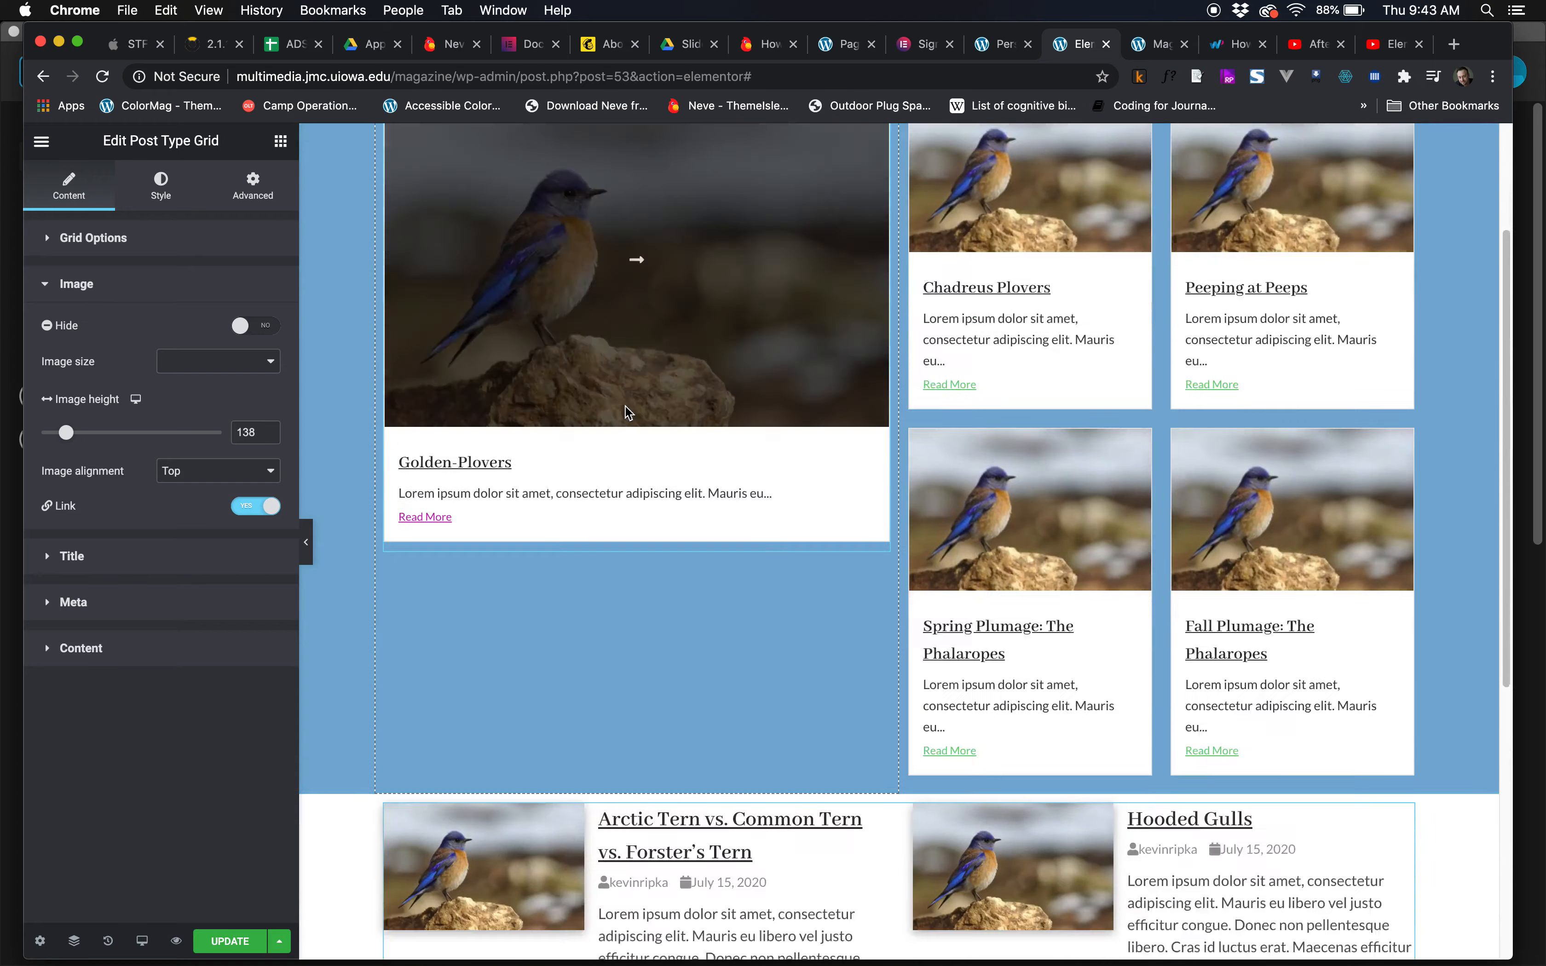
pyautogui.scroll(2, 880, 404)
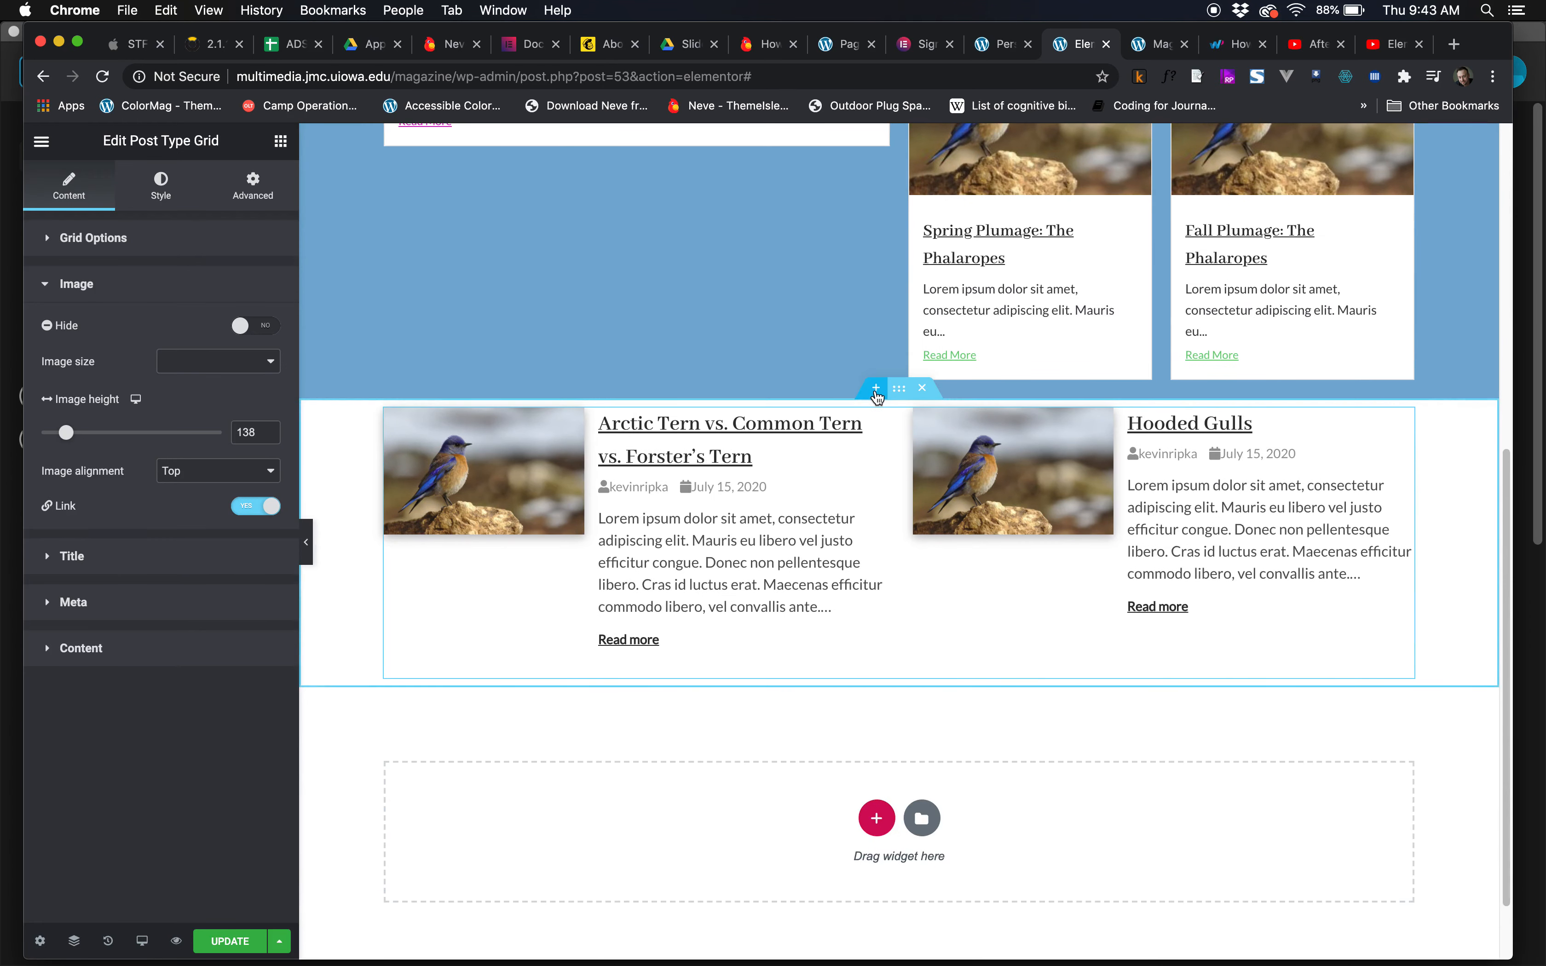
# Insert a new section above the Gulls Post Type Grid with a Heading widget reading "Latest Gull Articles".
pyautogui.click(876, 390)
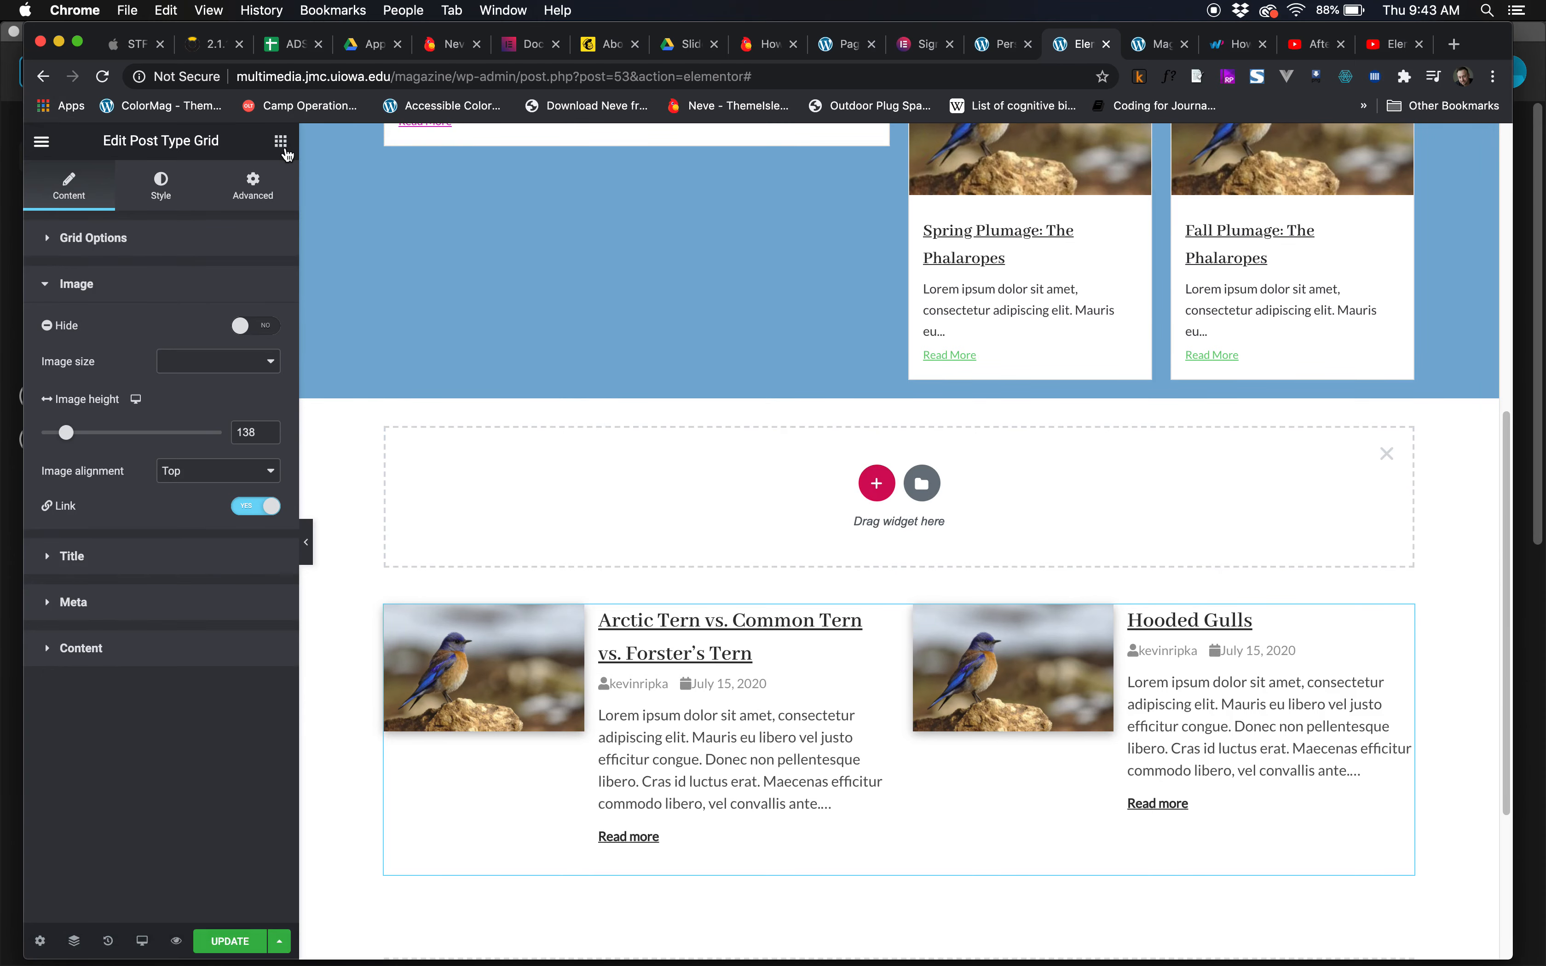
pyautogui.click(281, 142)
pyautogui.moveTo(227, 313); pyautogui.dragTo(448, 487)
pyautogui.tripleClick(510, 422)
pyautogui.write('Gu')
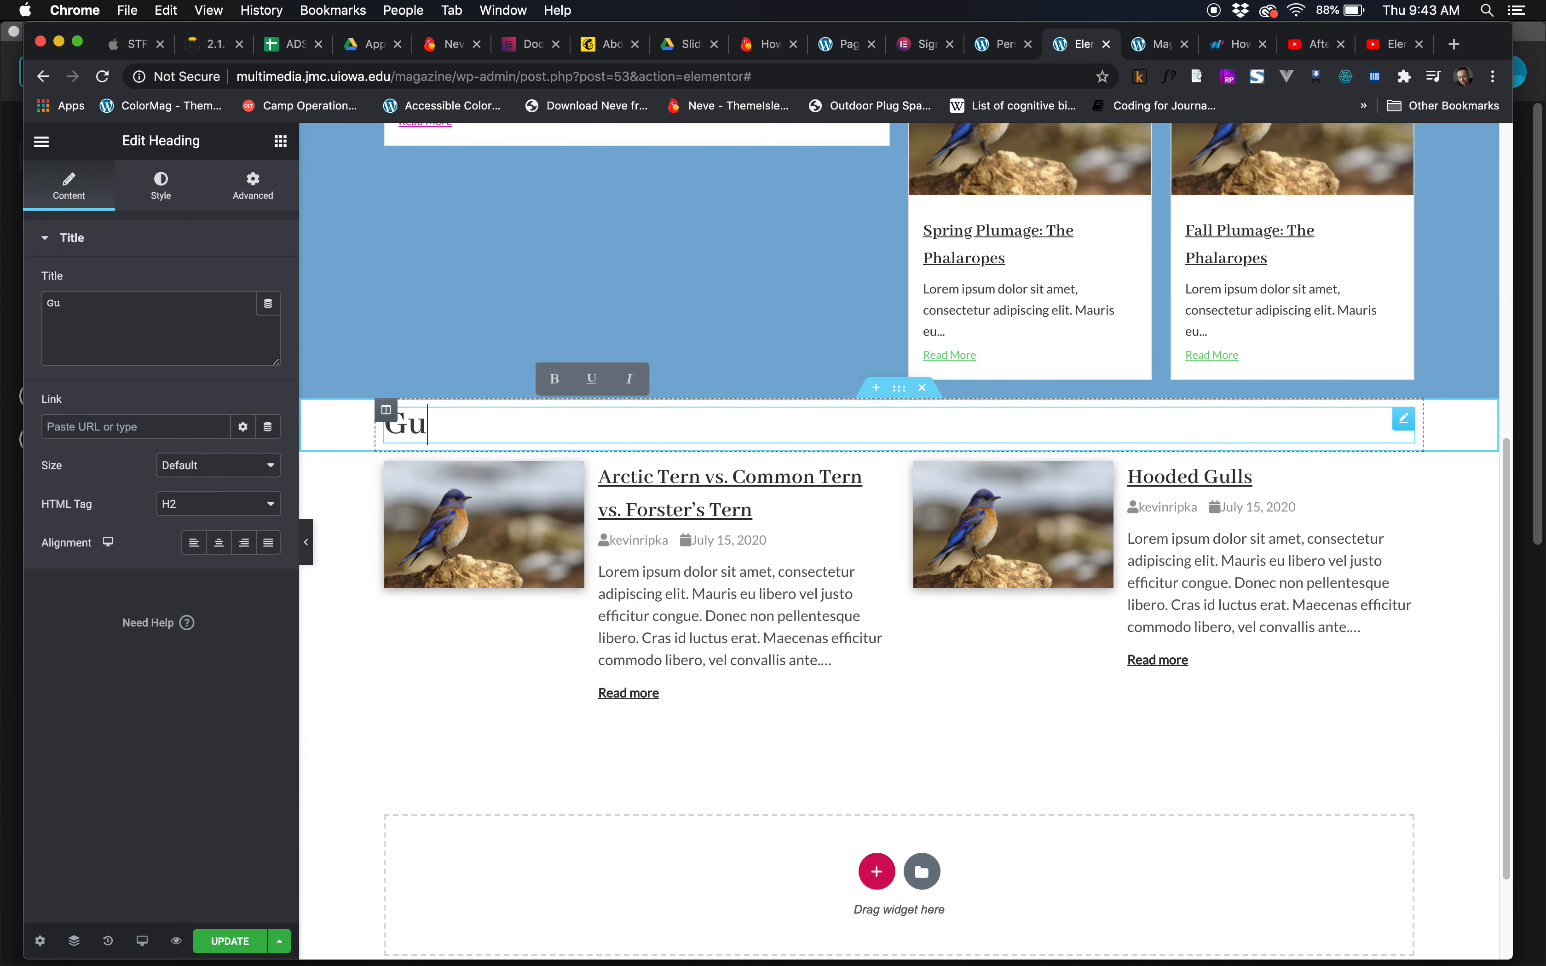
pyautogui.press('BackSpace')
pyautogui.press('BackSpace')
pyautogui.write('Latest')
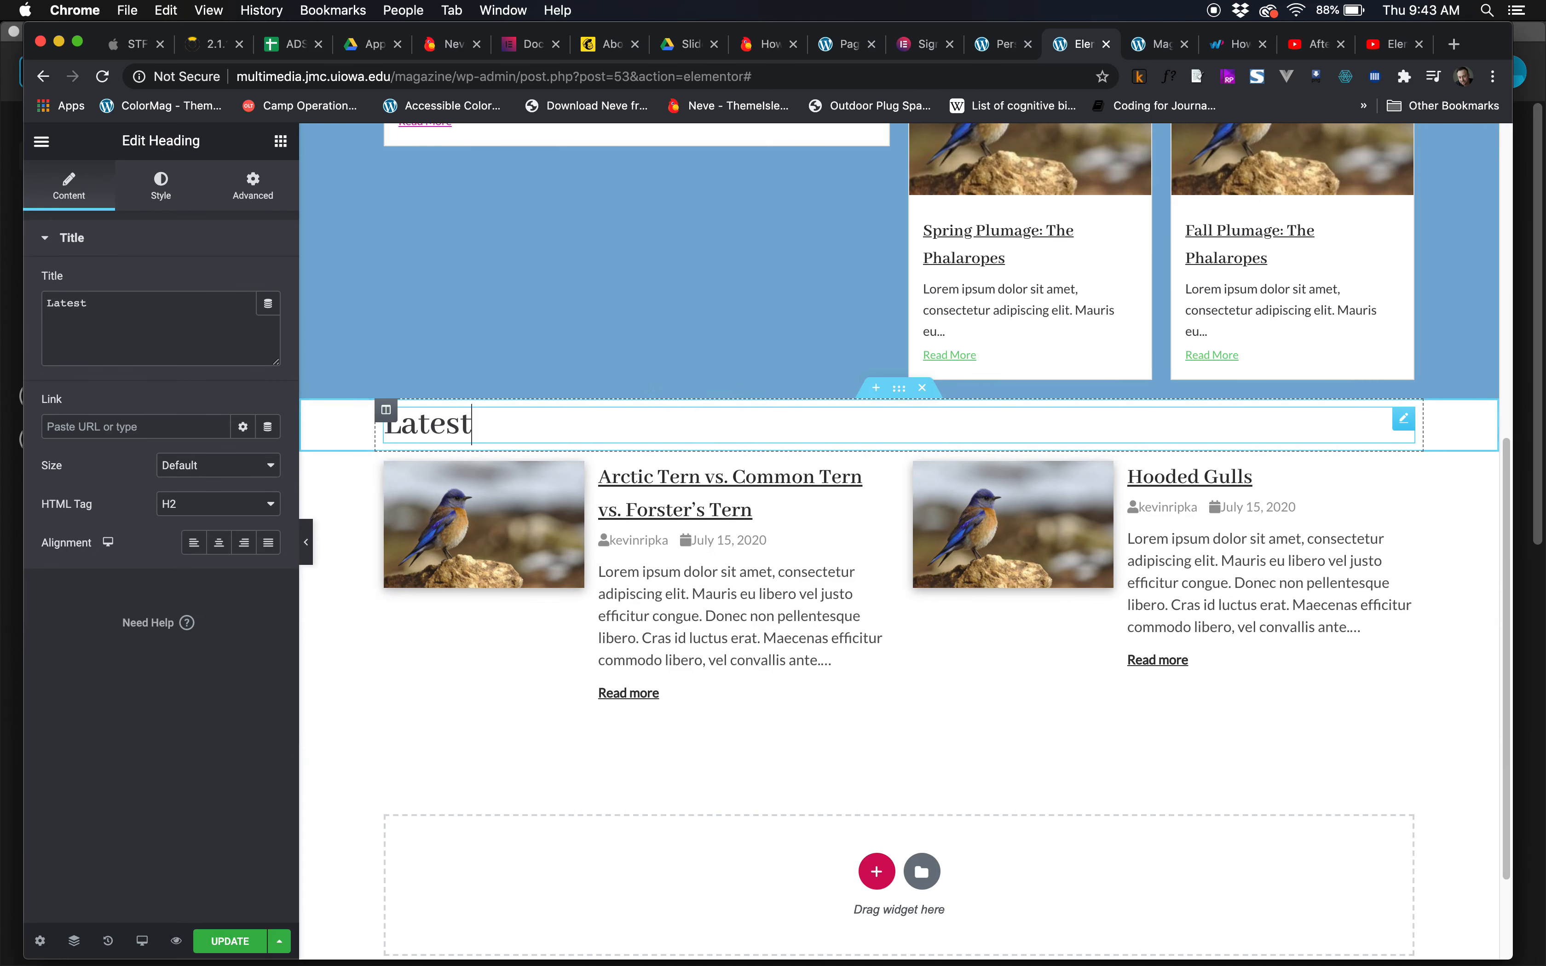
pyautogui.write(' Gull Articles')
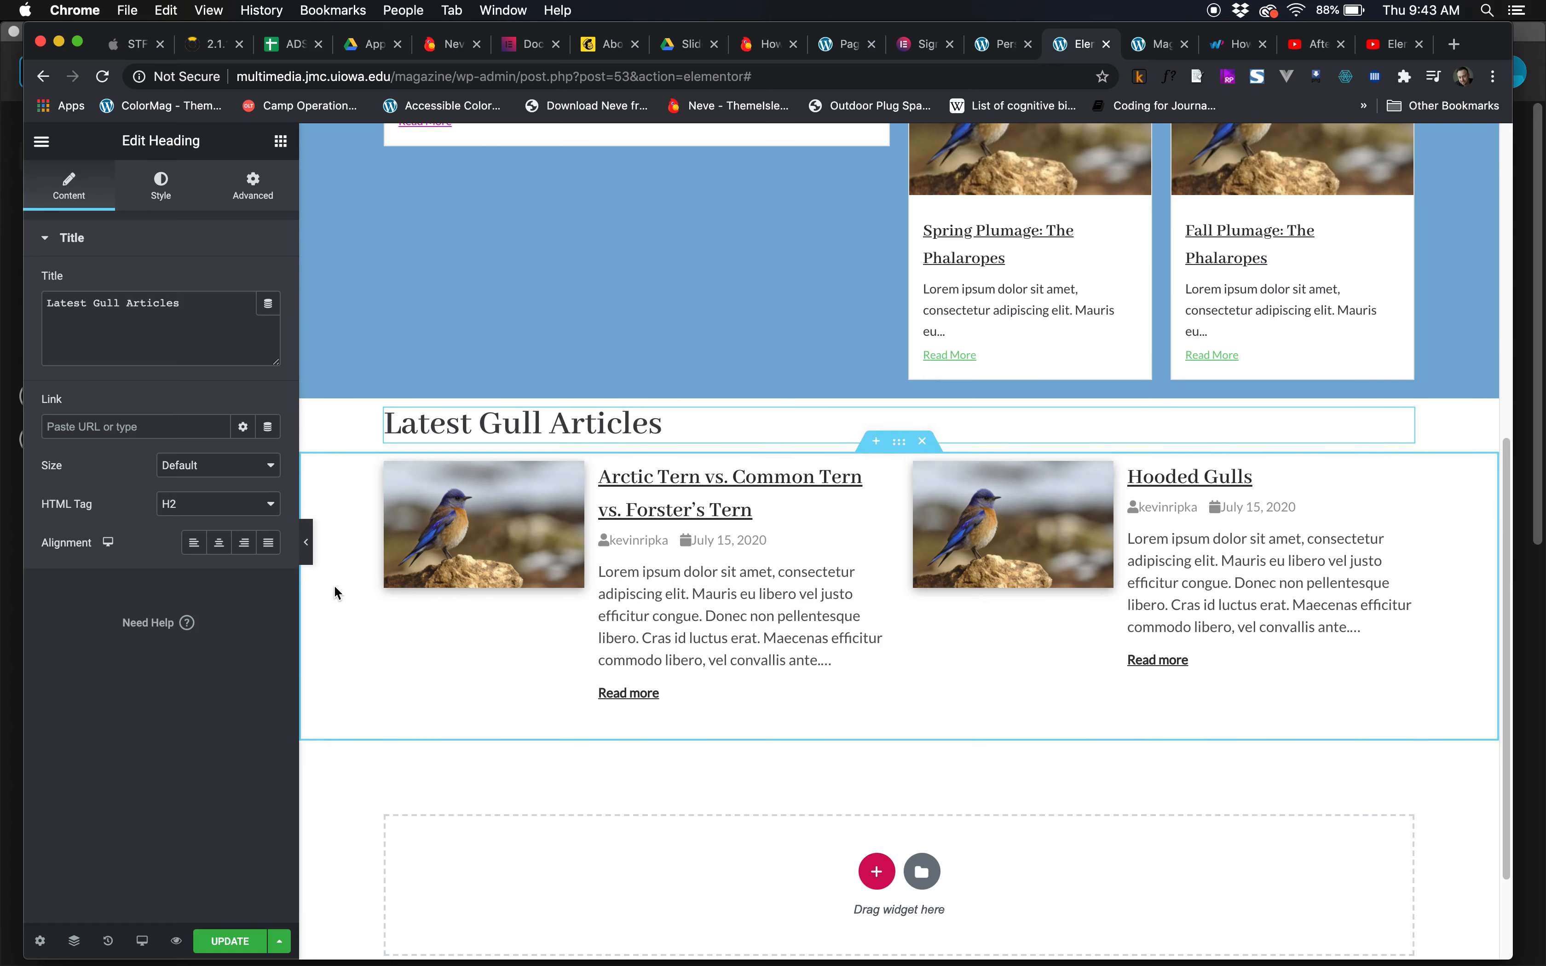
# Try hiding the post meta of the Gulls Post Type Grid, and turn it back on.
pyautogui.click(668, 602)
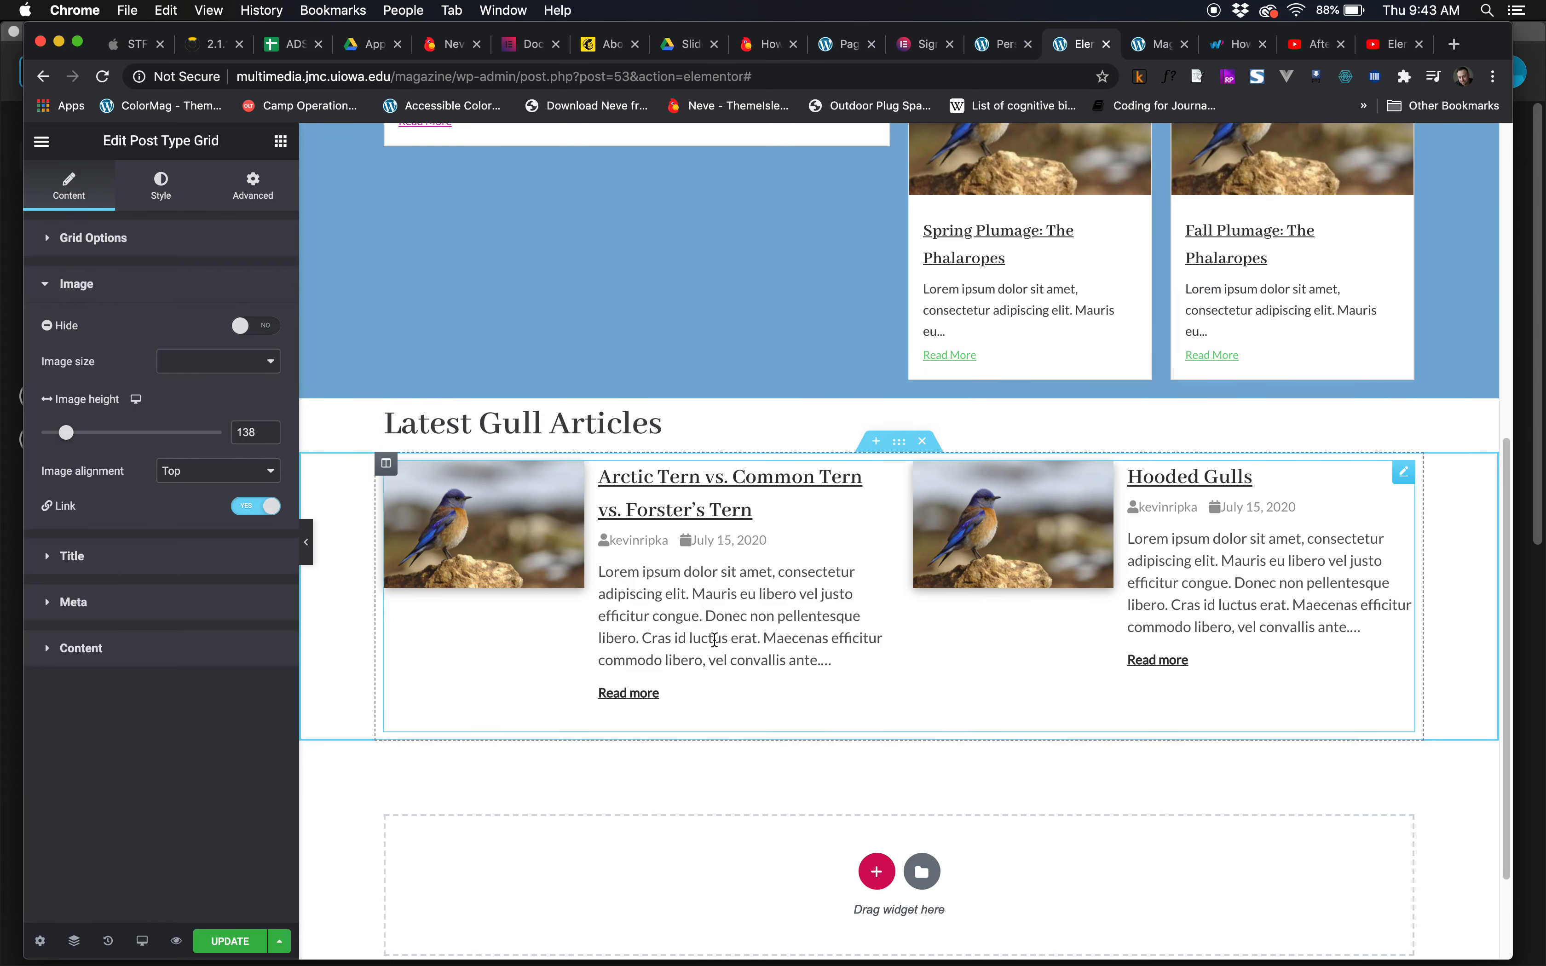
pyautogui.click(48, 606)
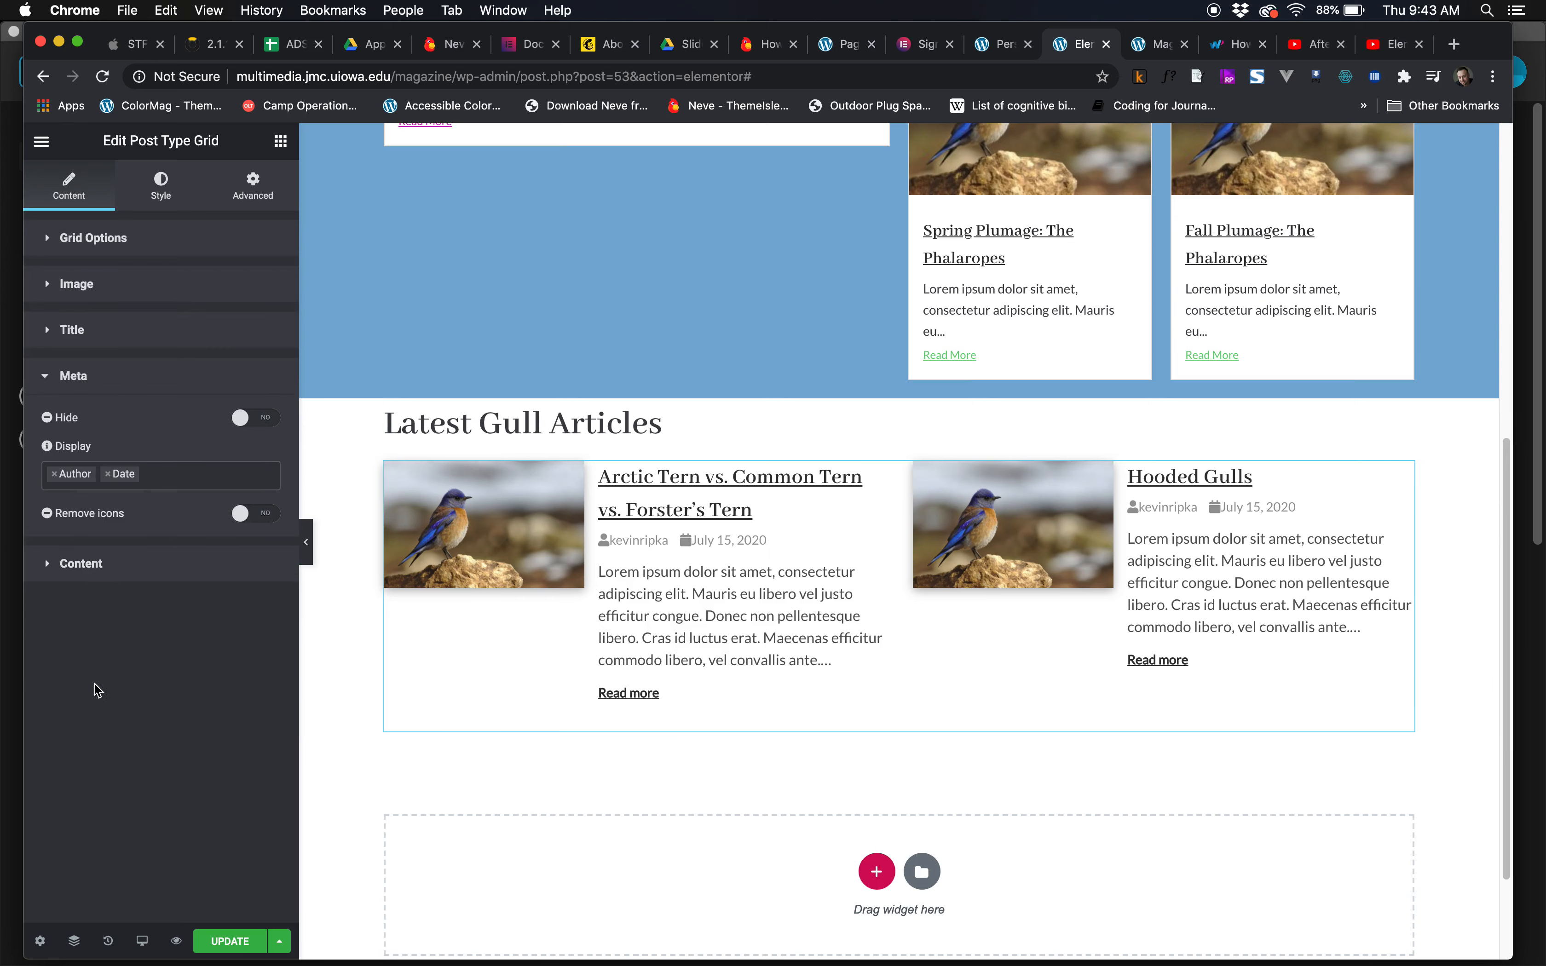
pyautogui.click(245, 420)
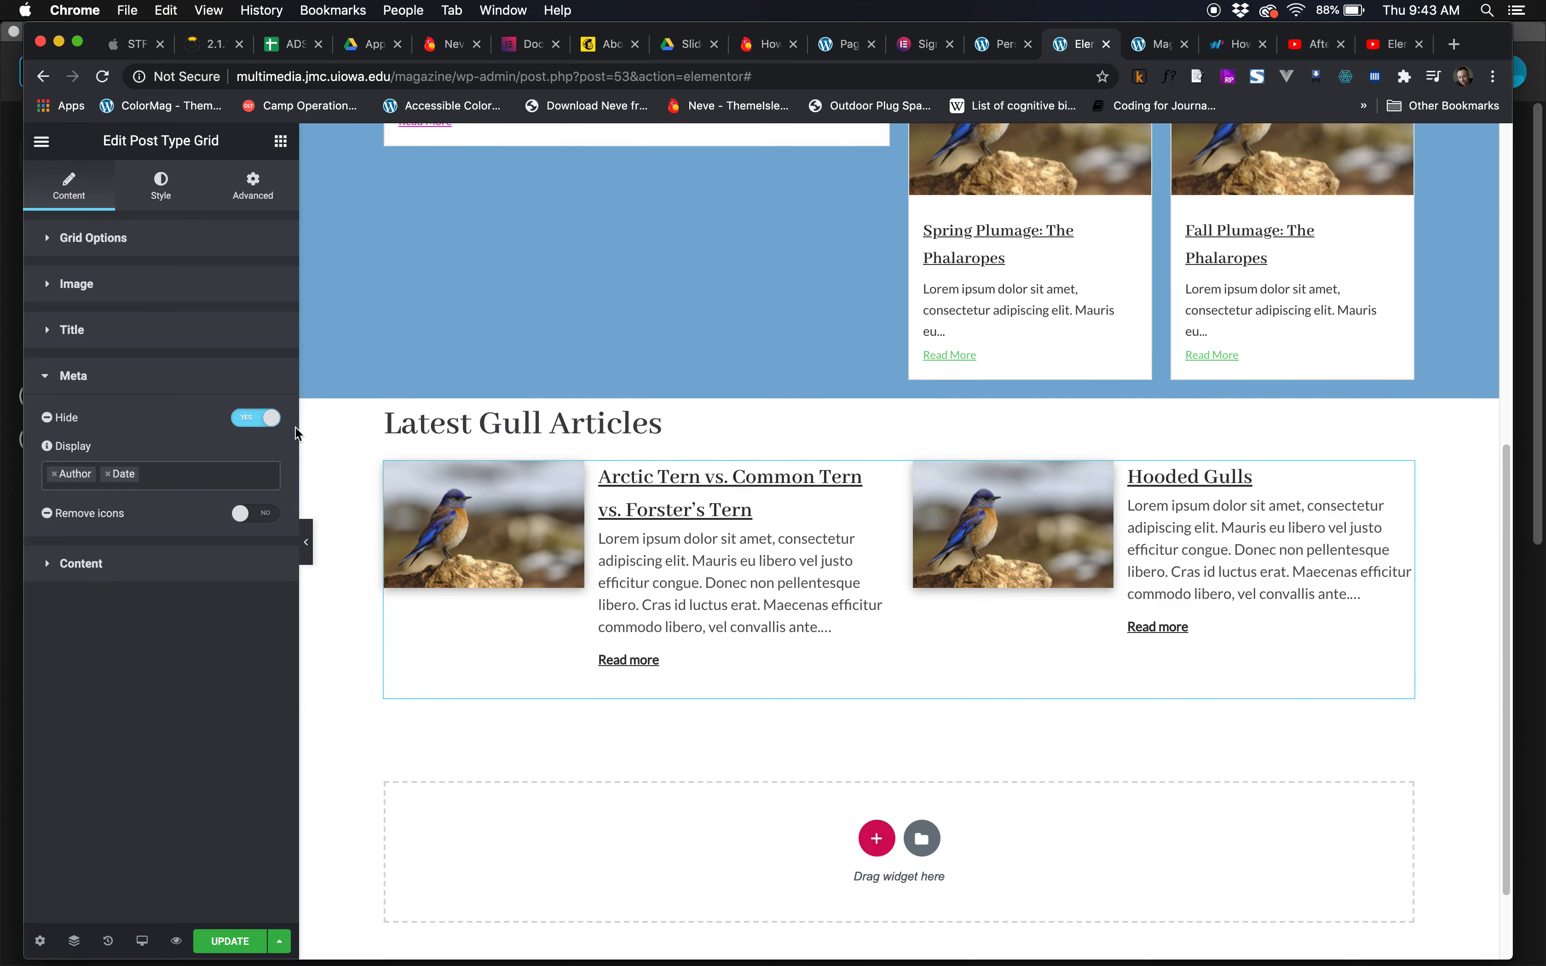
pyautogui.scroll(3, 627, 569)
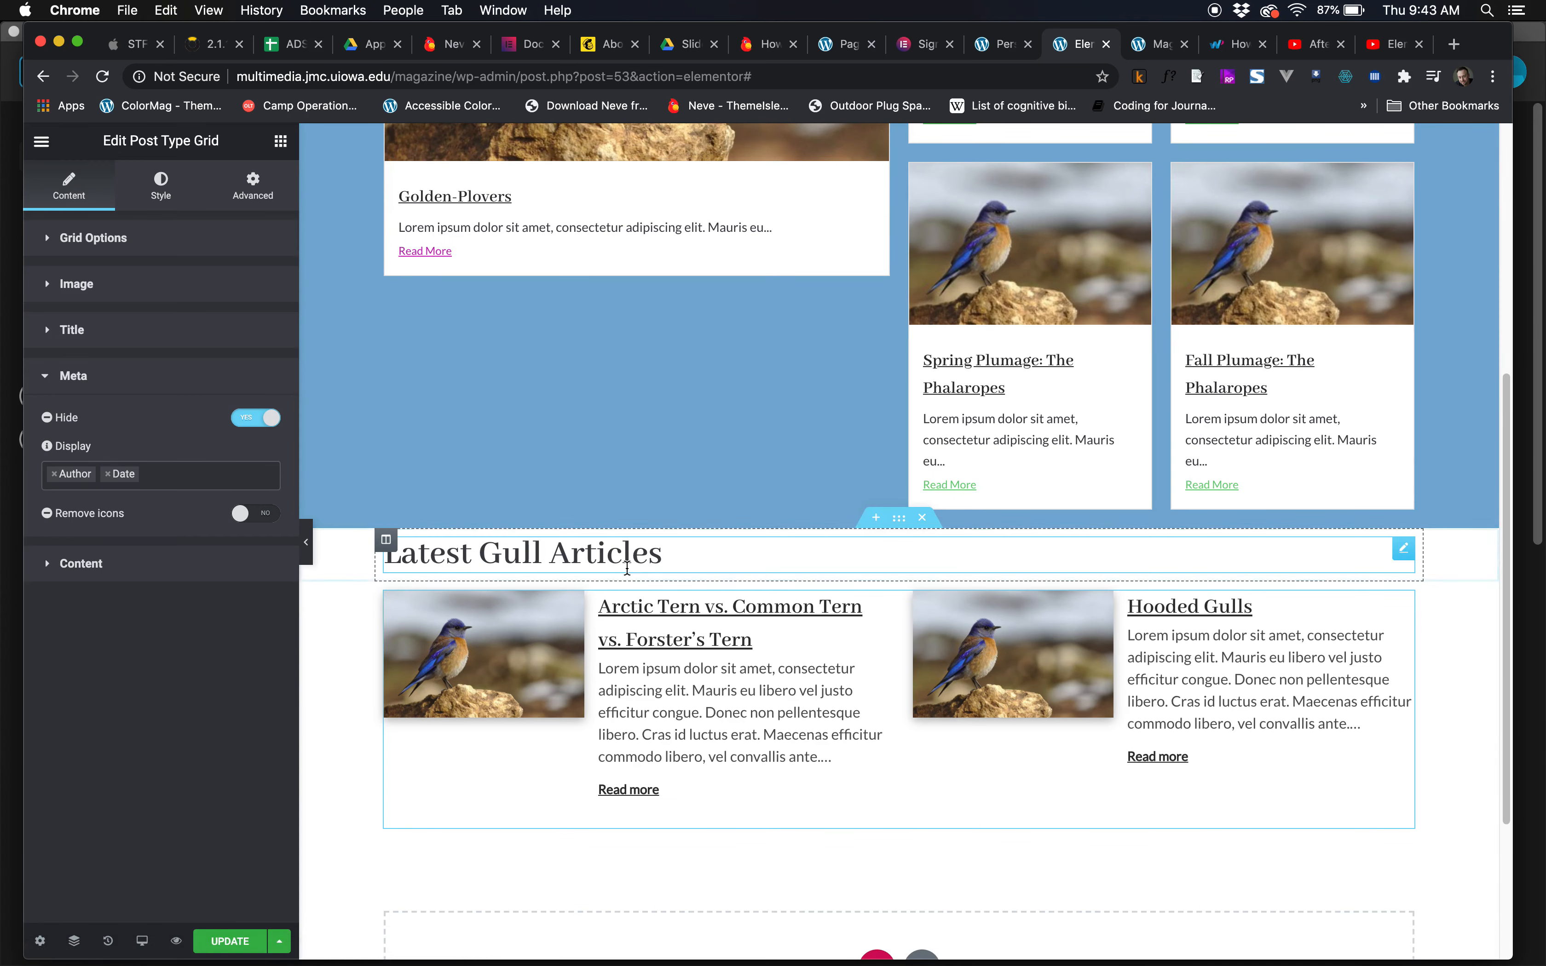
pyautogui.scroll(-4, 627, 569)
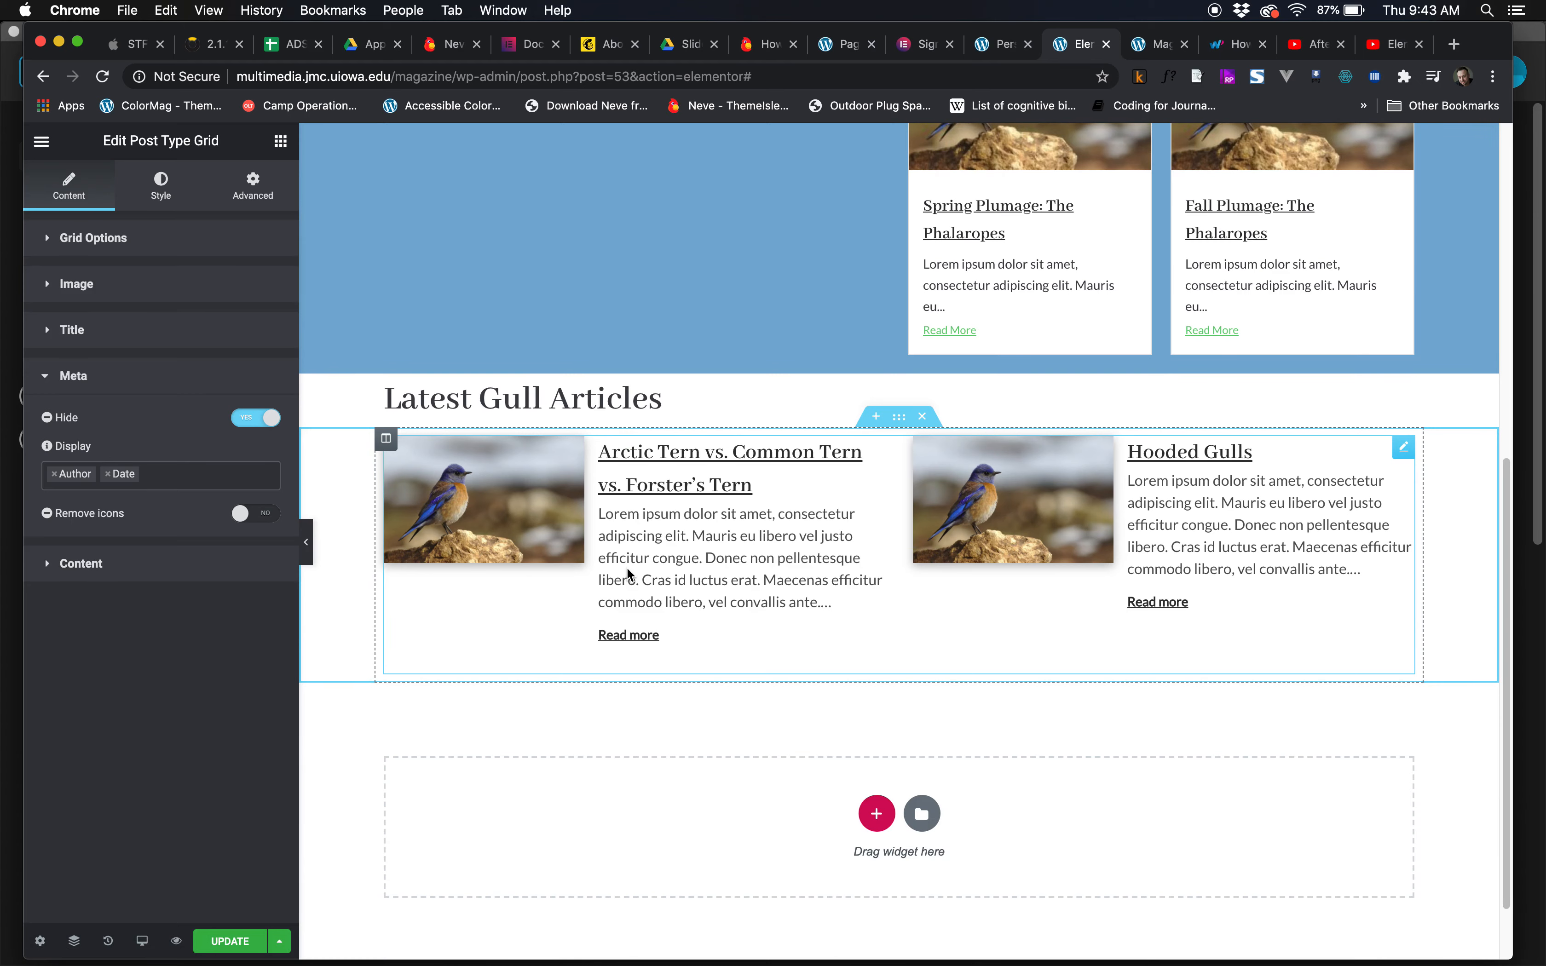
pyautogui.click(255, 419)
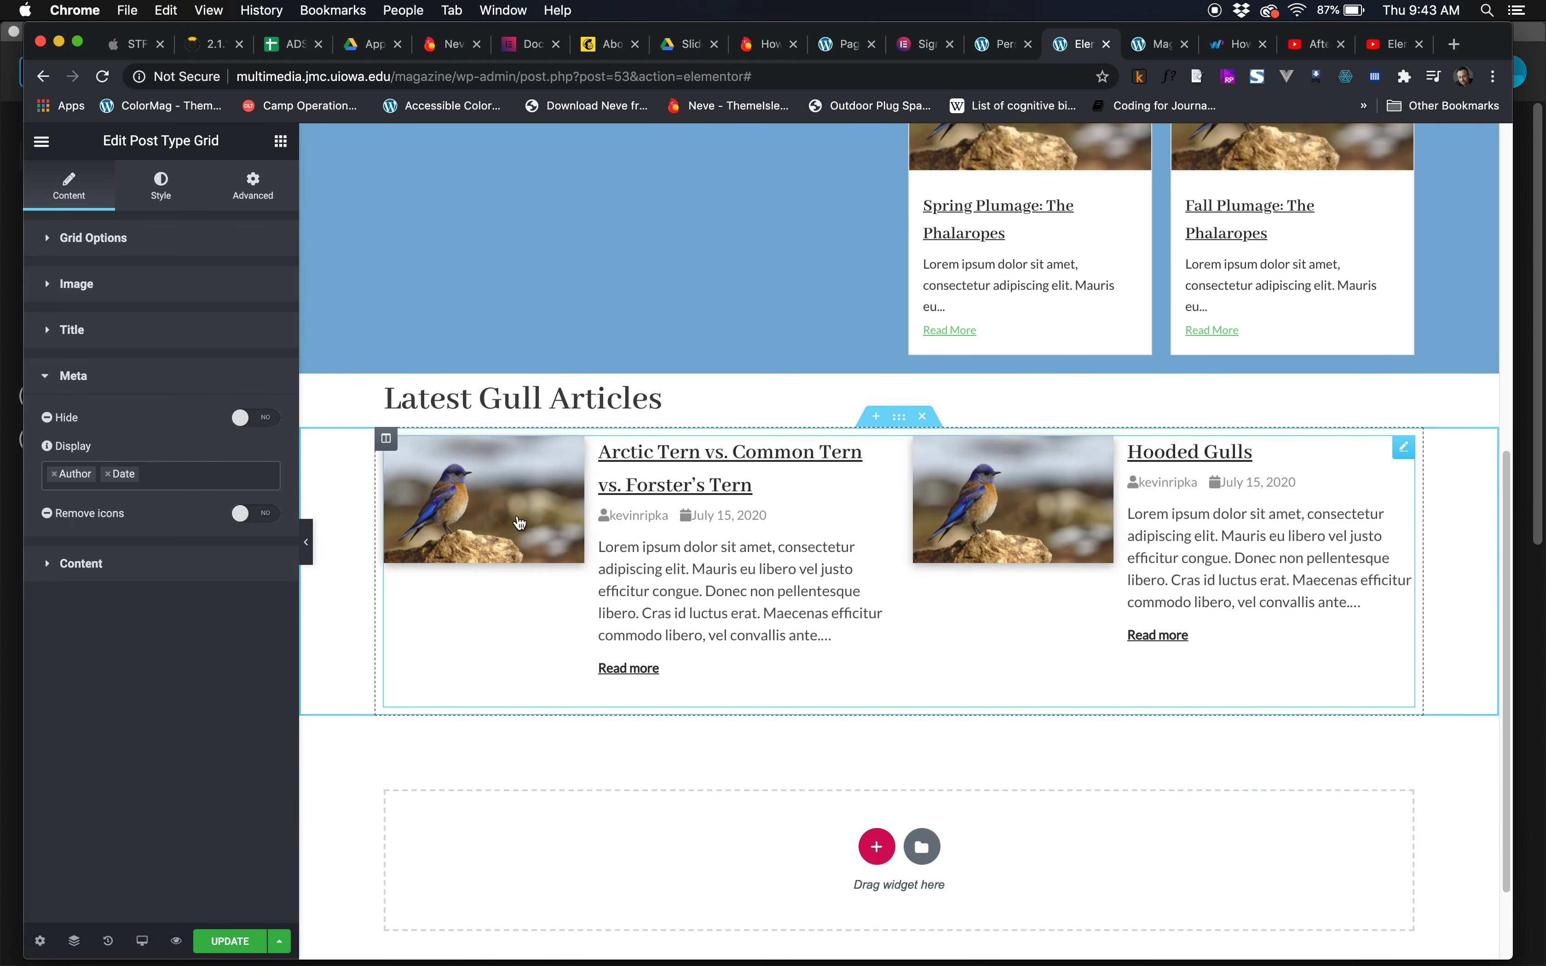
# Replace Author with Category in the Gulls grid's displayed meta, keeping Date, and remove the meta icons.
pyautogui.click(54, 474)
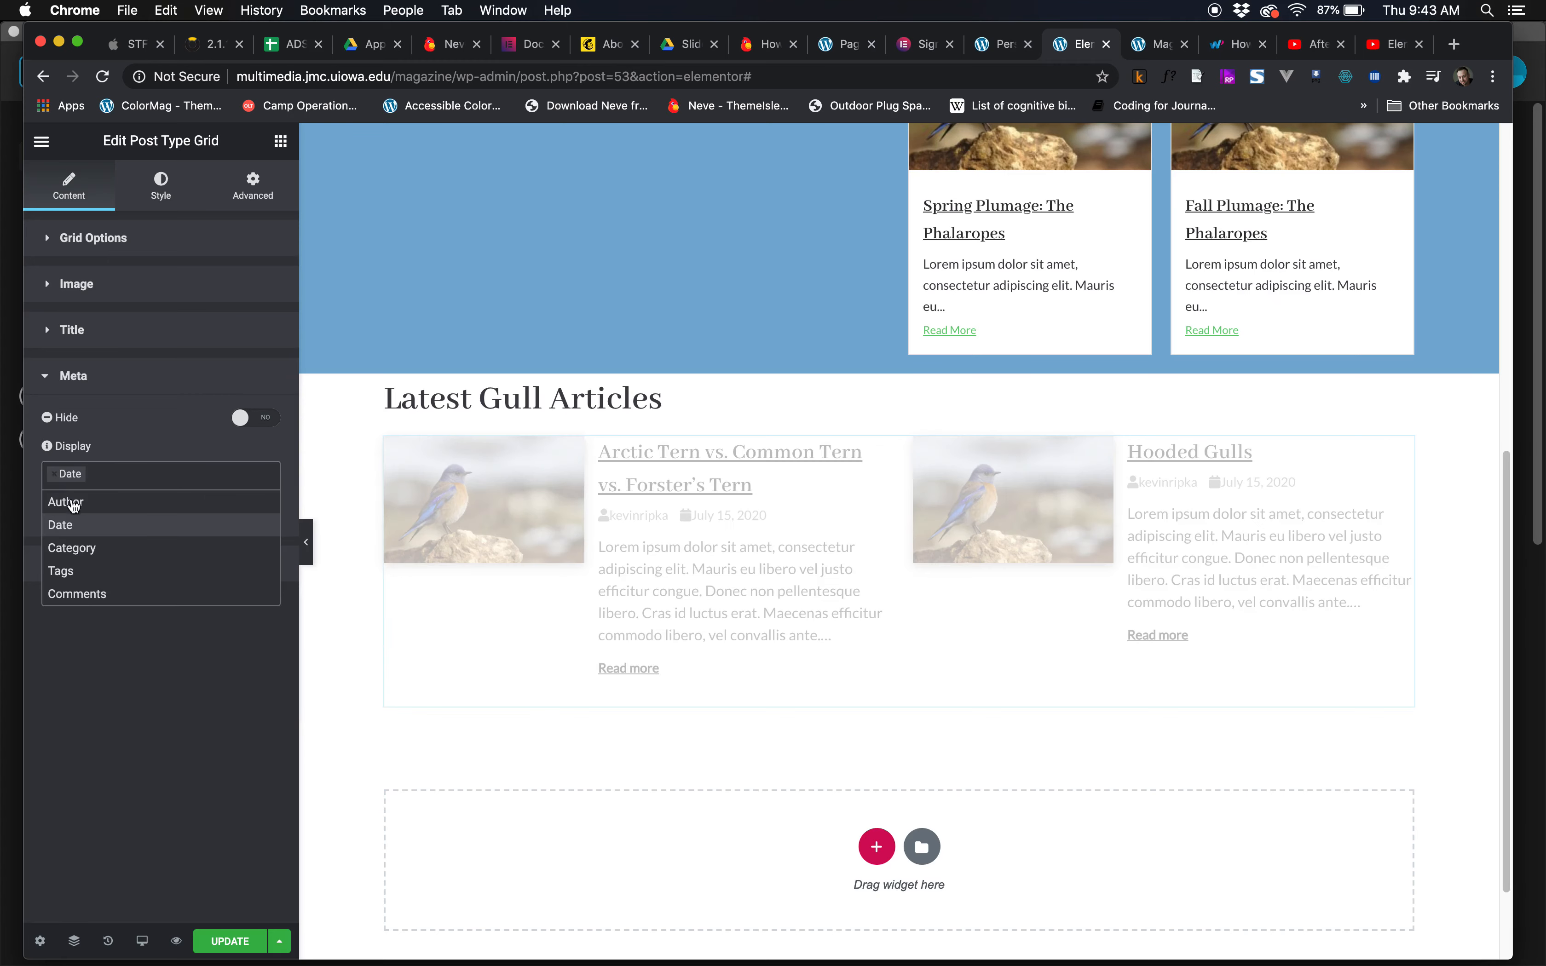
pyautogui.click(123, 480)
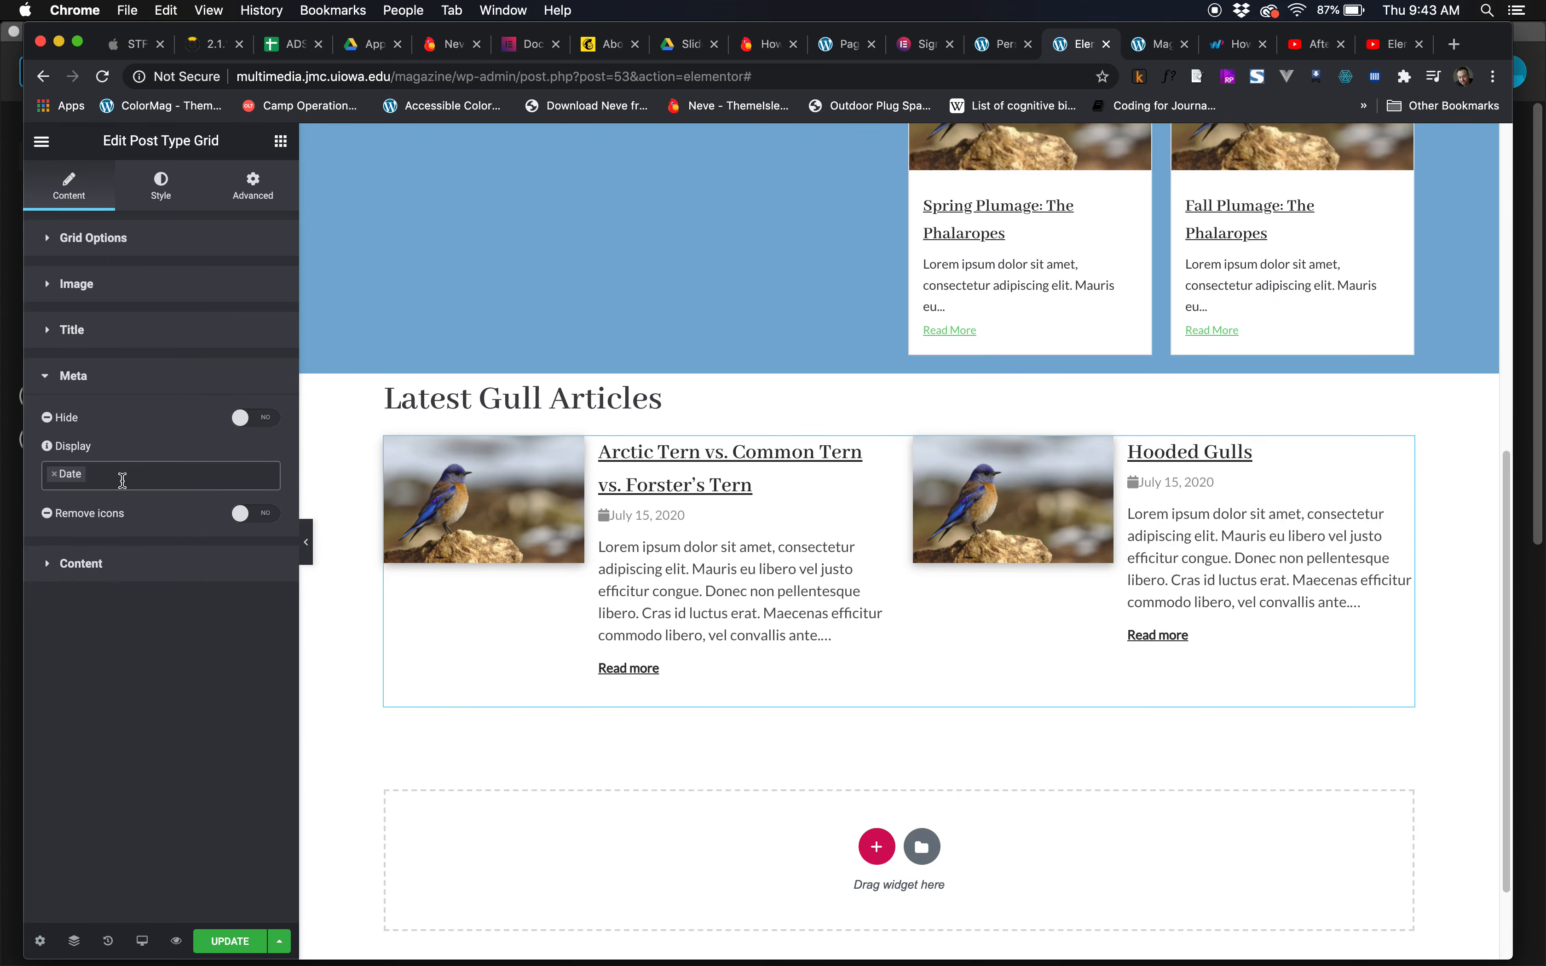
pyautogui.click(122, 480)
pyautogui.click(85, 554)
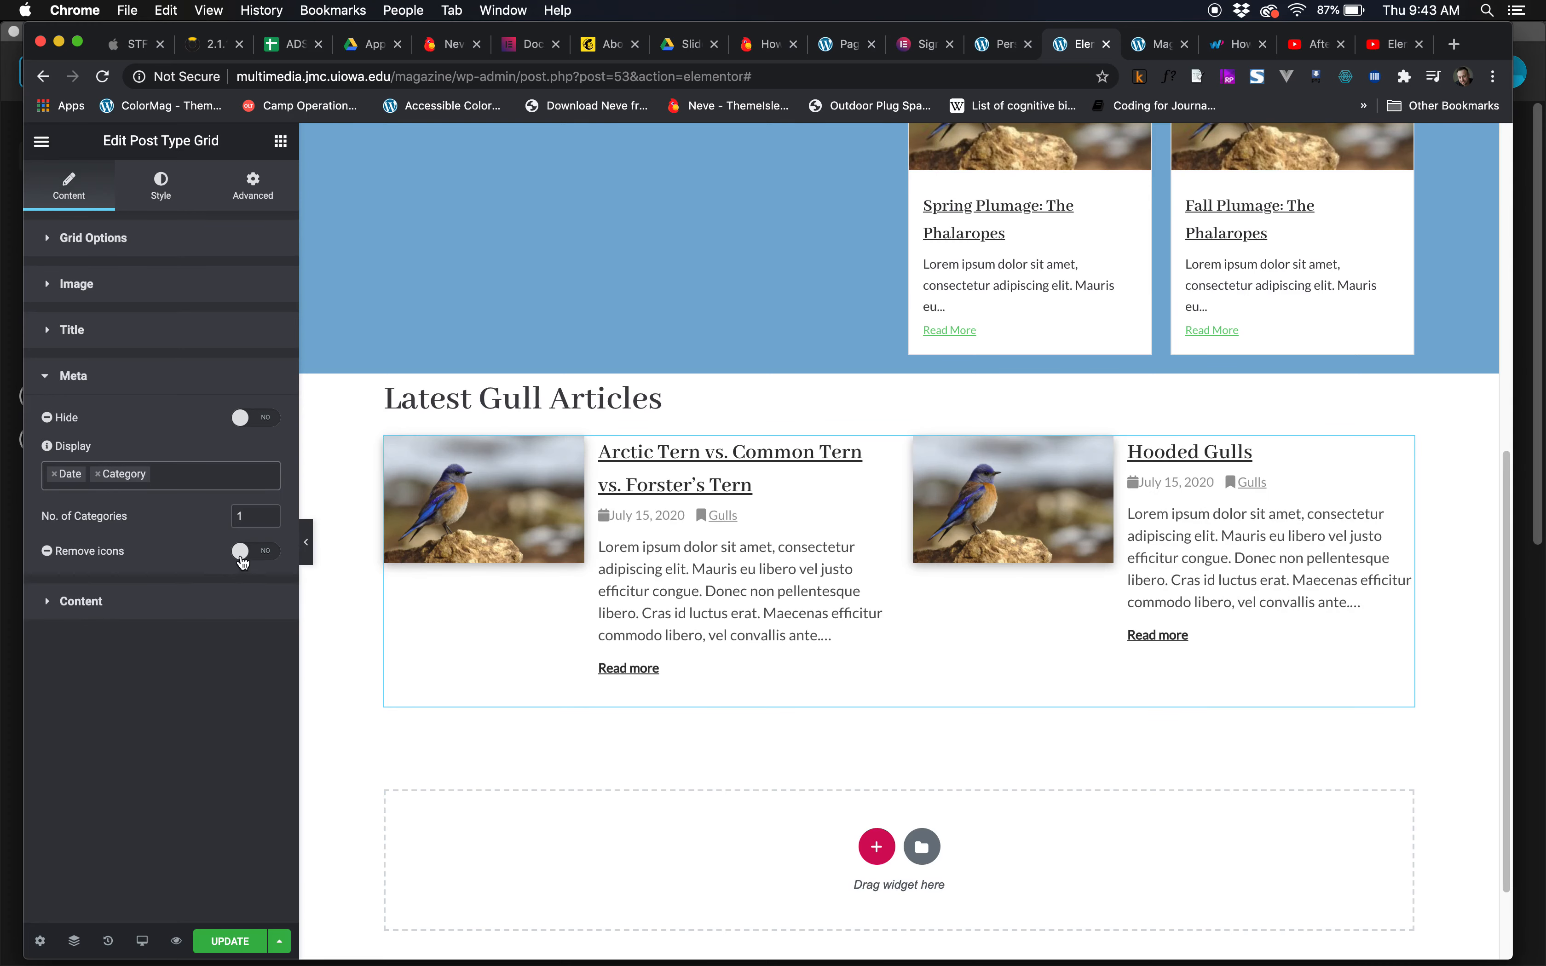
pyautogui.click(241, 555)
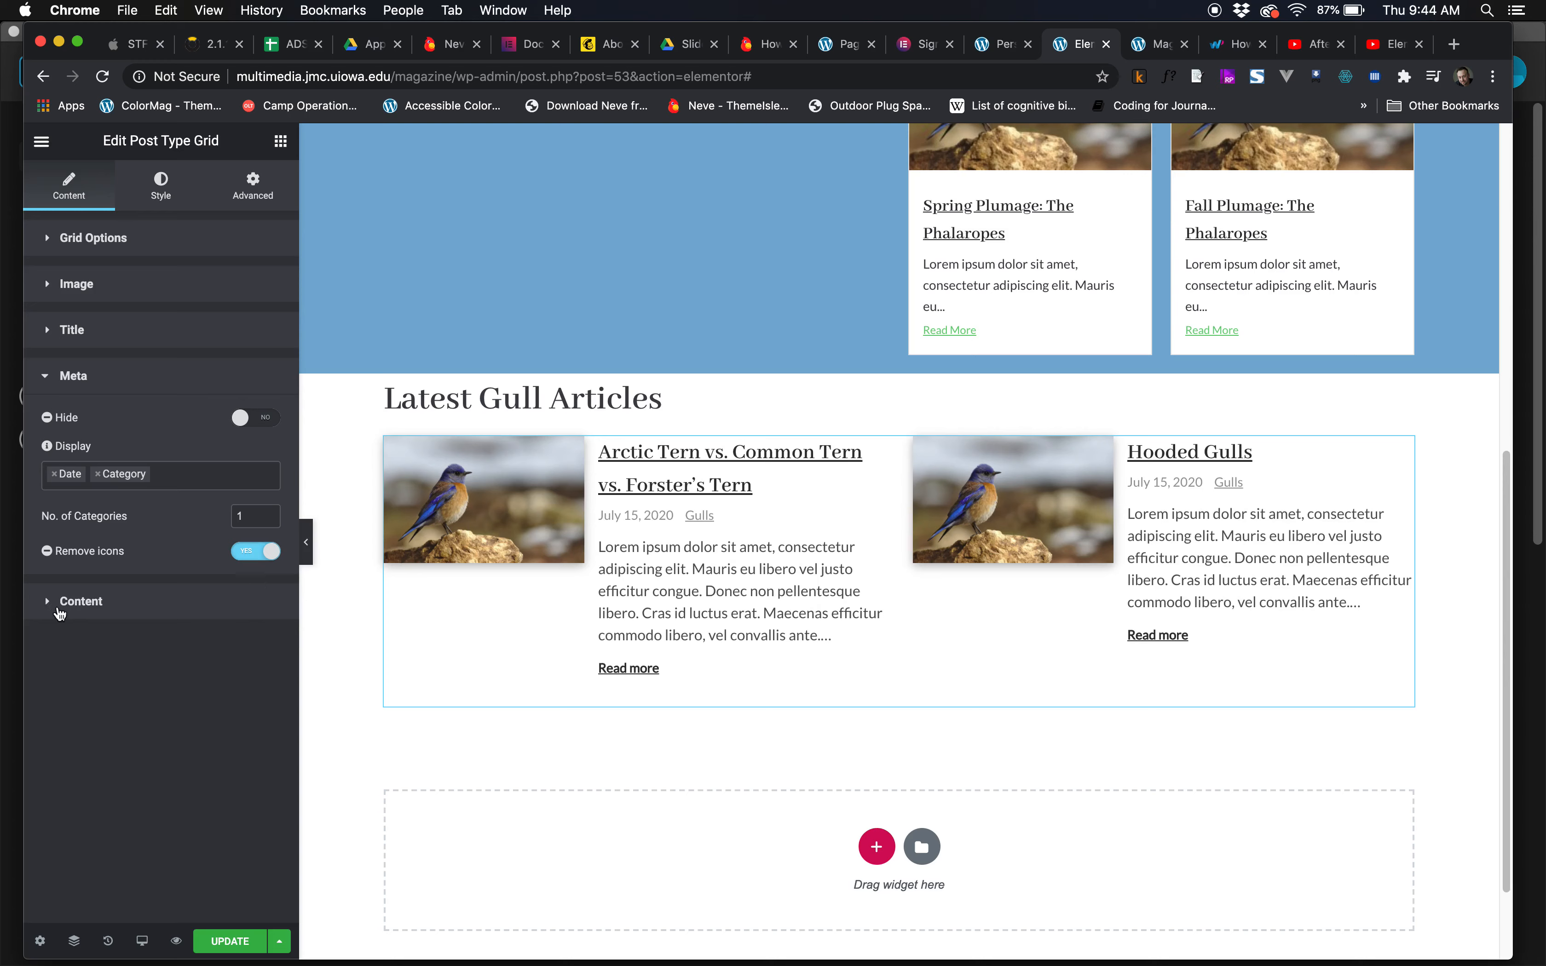
# Examine the Gulls grid's content settings and review the whole home page layout from header to footer.
pyautogui.click(39, 607)
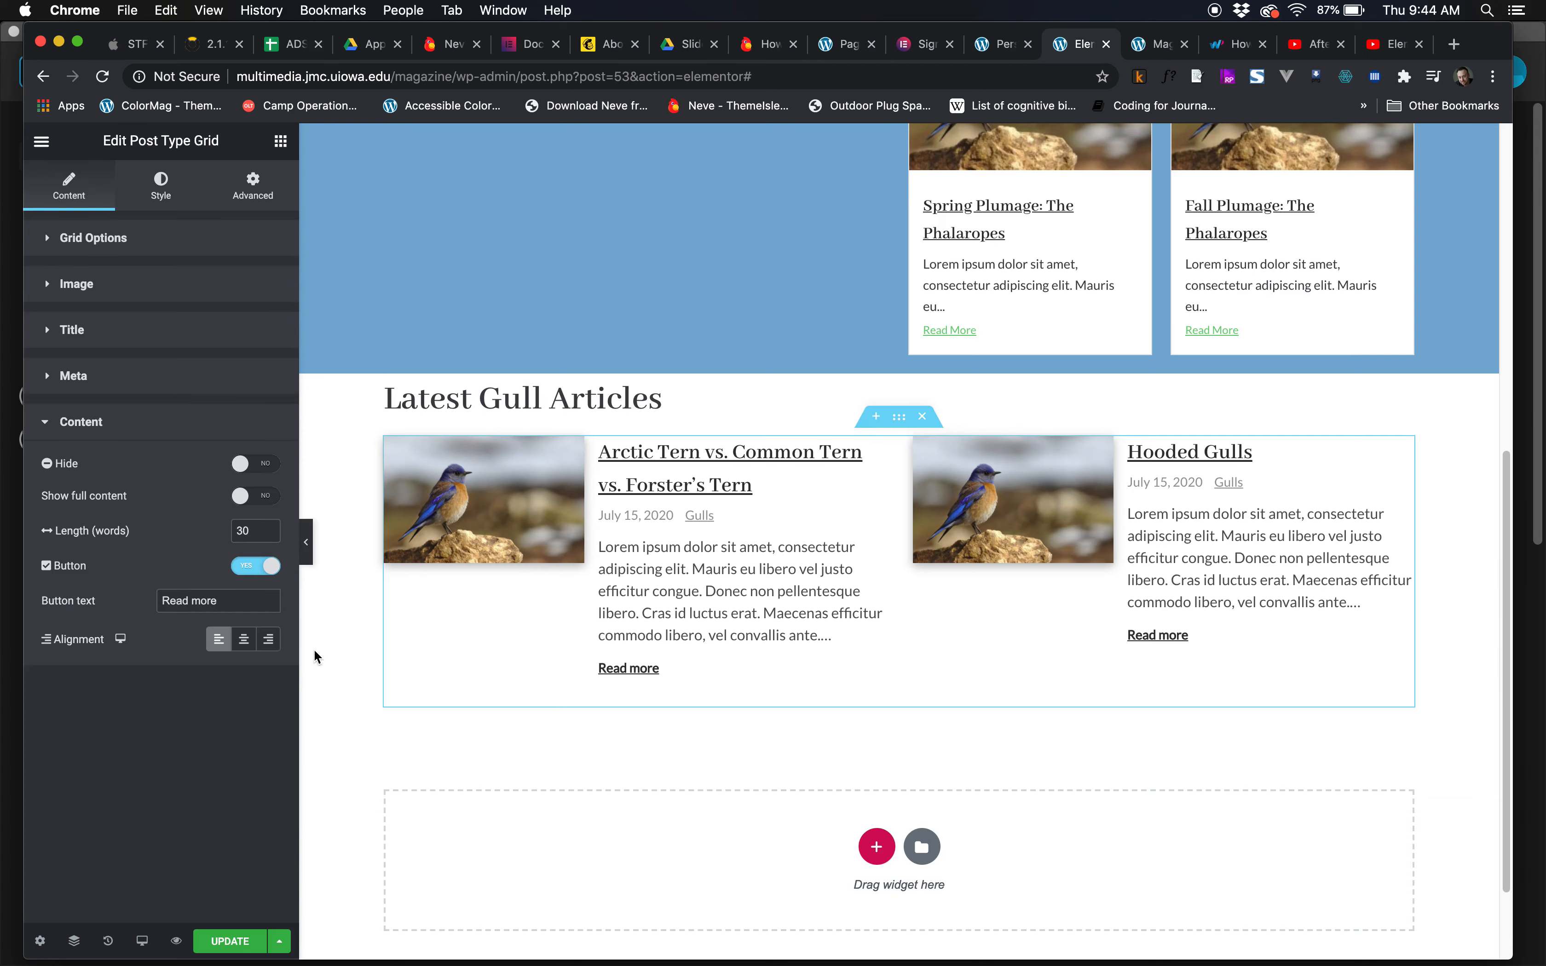
pyautogui.scroll(5, 344, 742)
pyautogui.scroll(2, 344, 754)
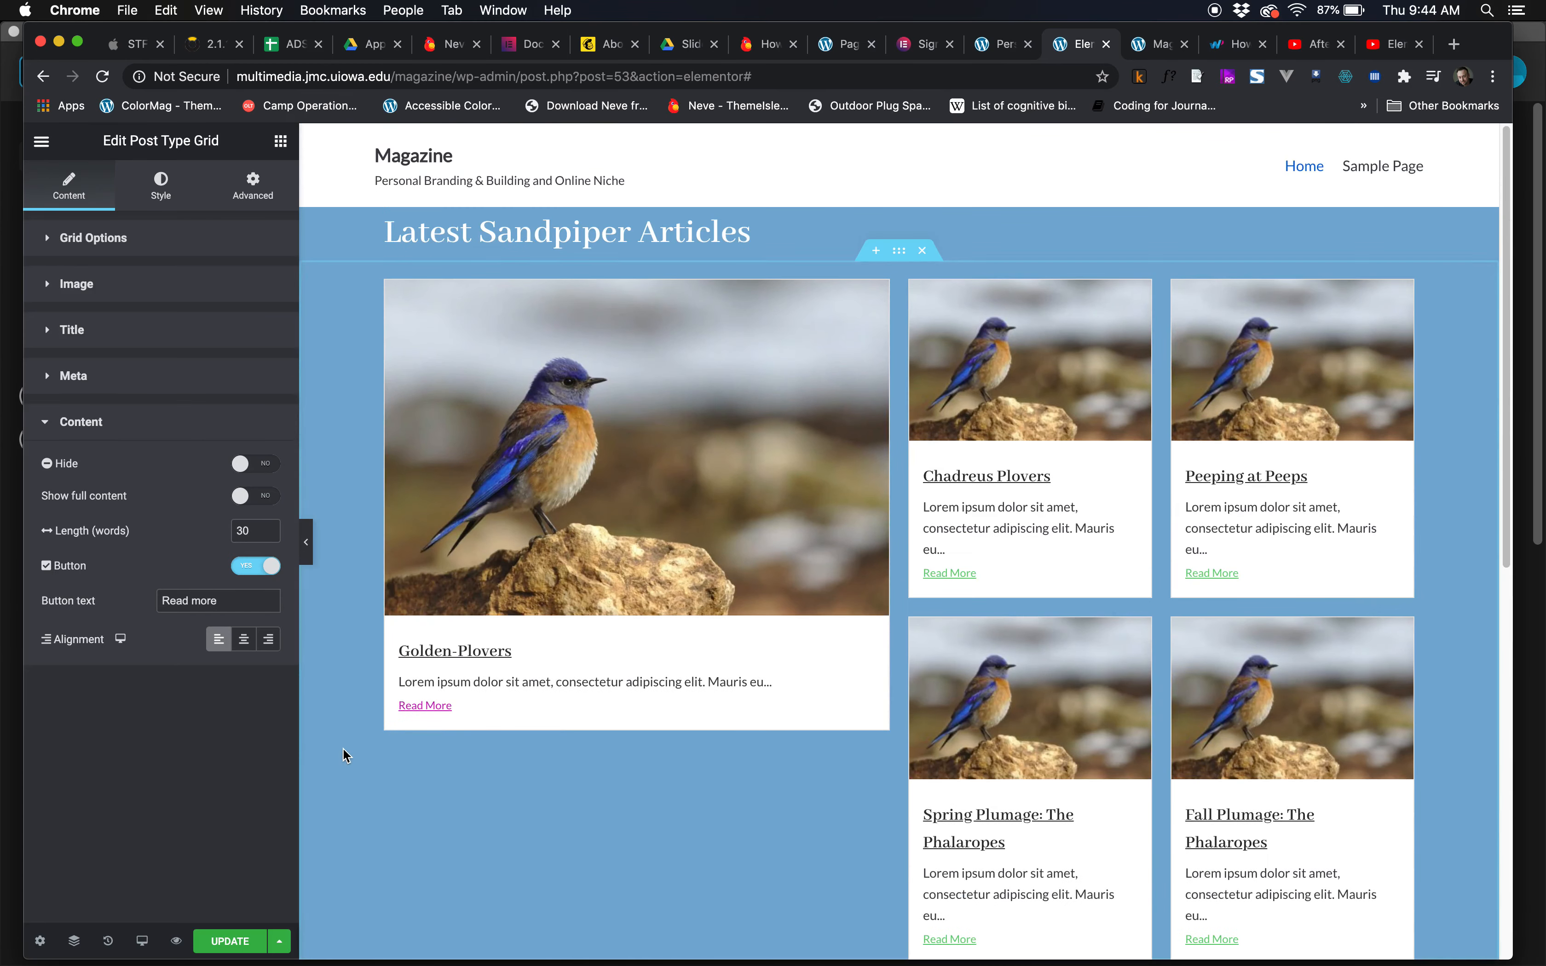
pyautogui.scroll(-8, 344, 754)
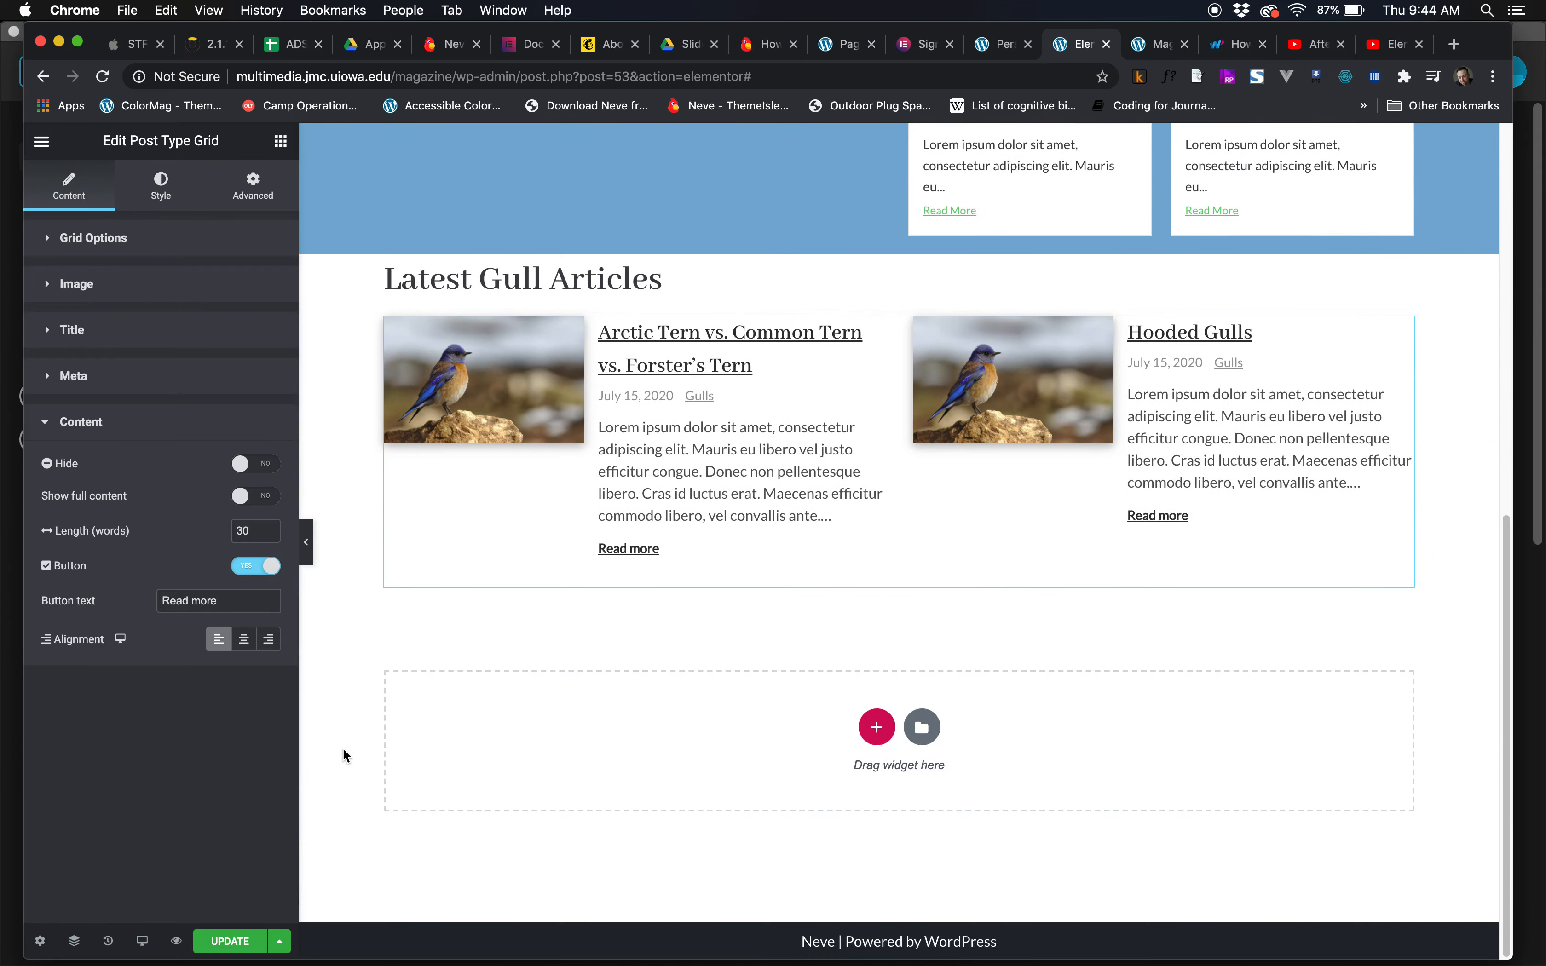
pyautogui.scroll(10, 344, 754)
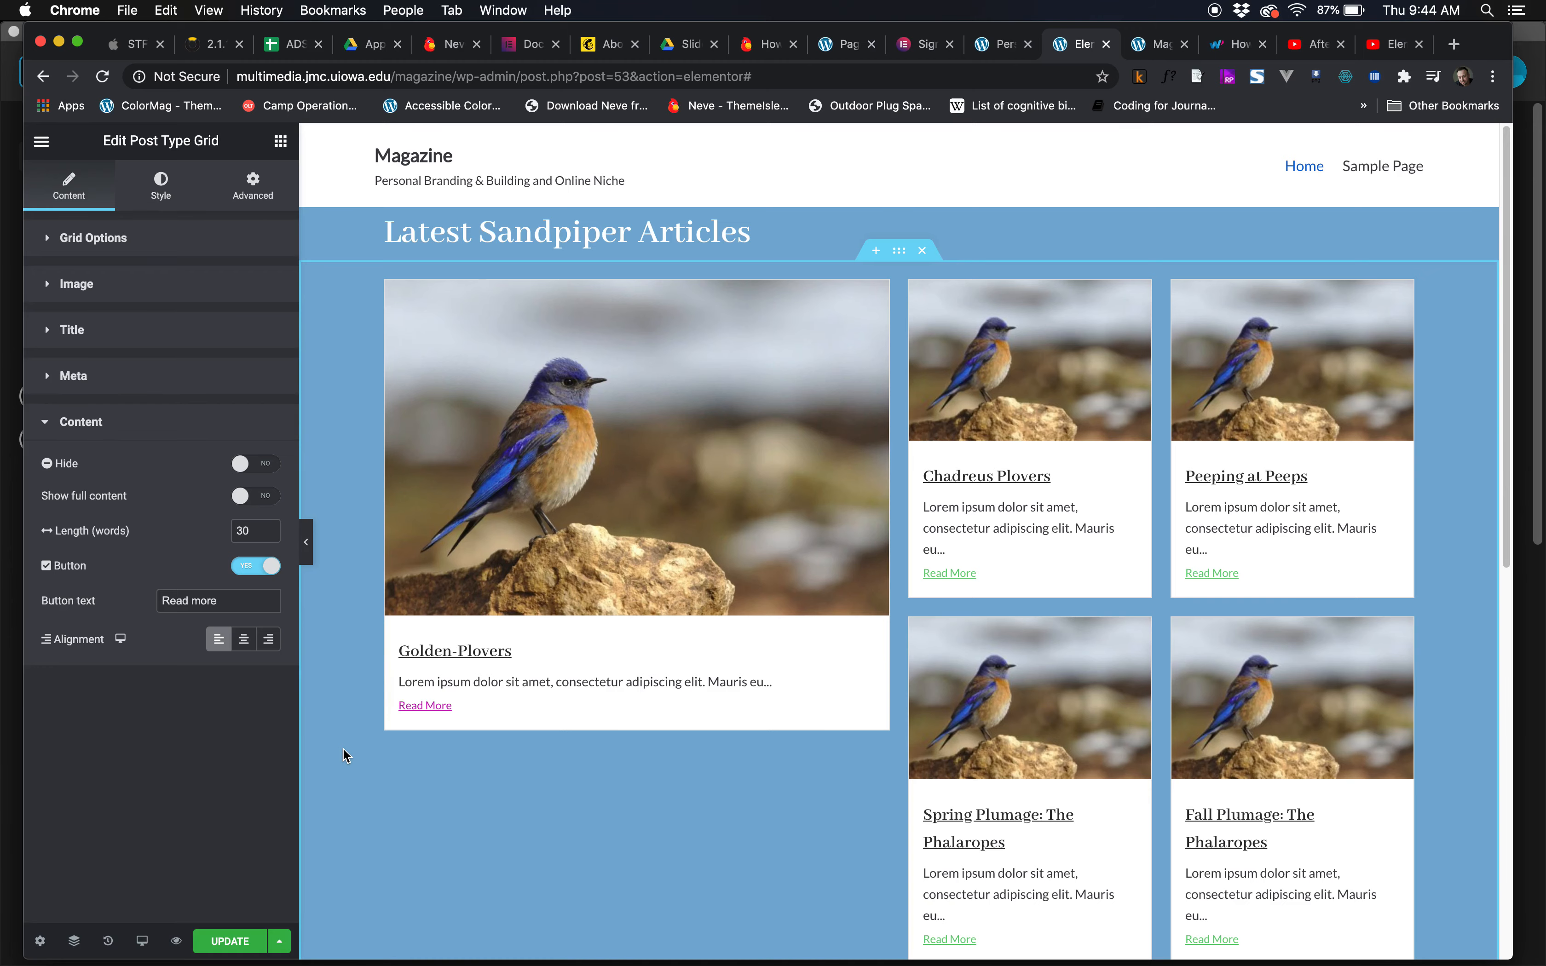
pyautogui.scroll(-10, 343, 748)
pyautogui.scroll(10, 343, 746)
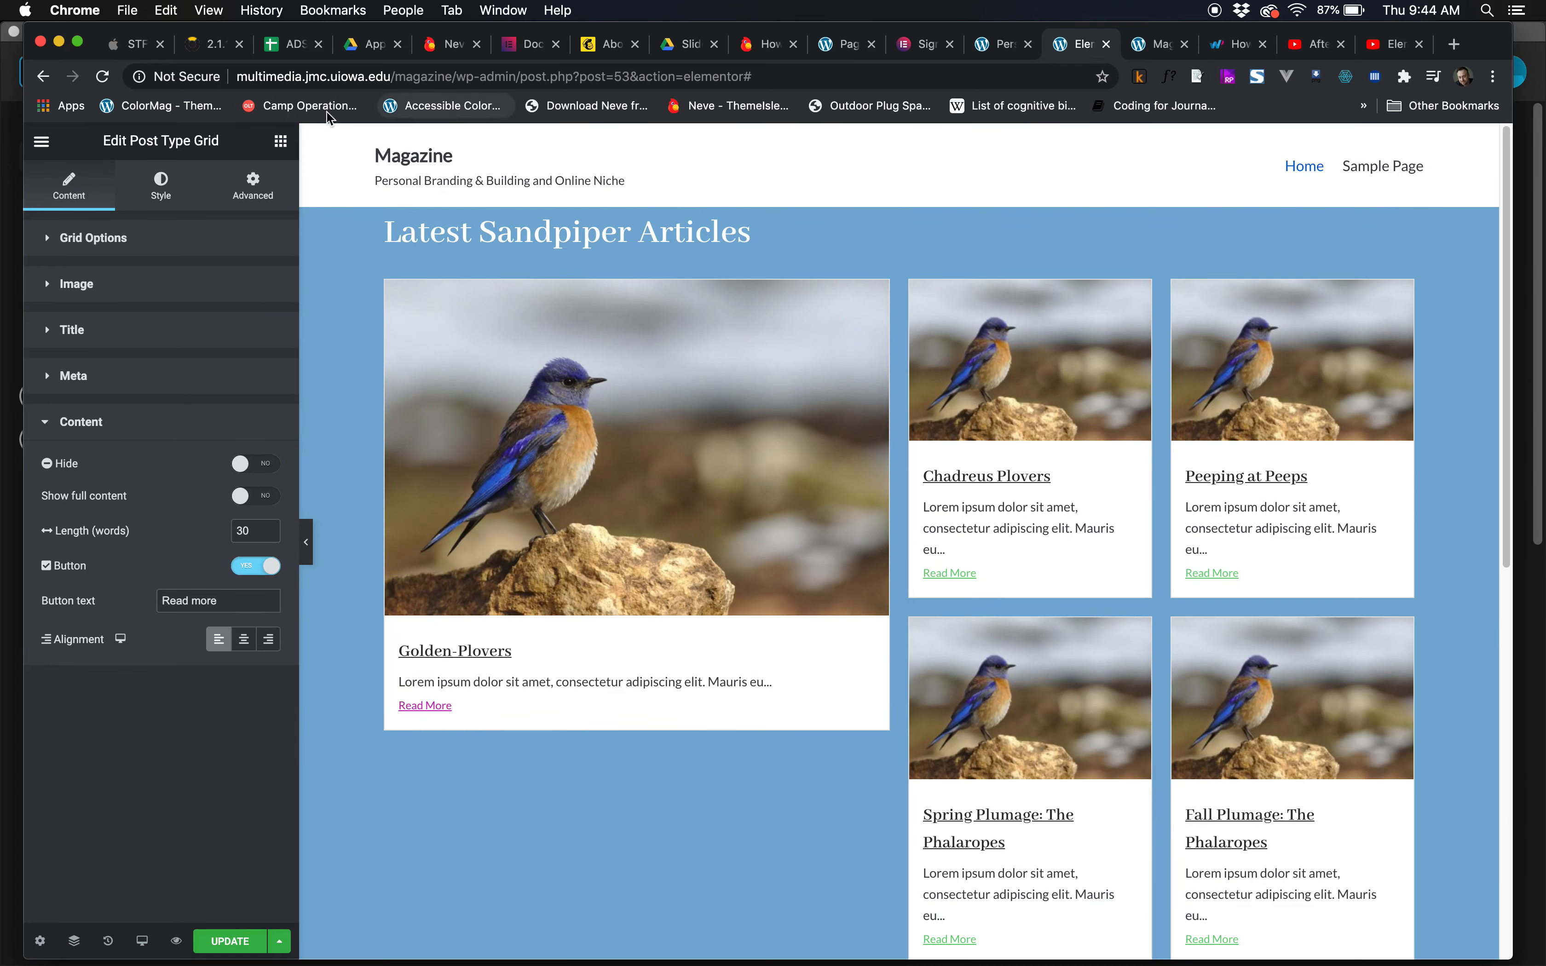
# Save the updated home page and exit Elementor back to the WordPress Pages list.
pyautogui.click(225, 936)
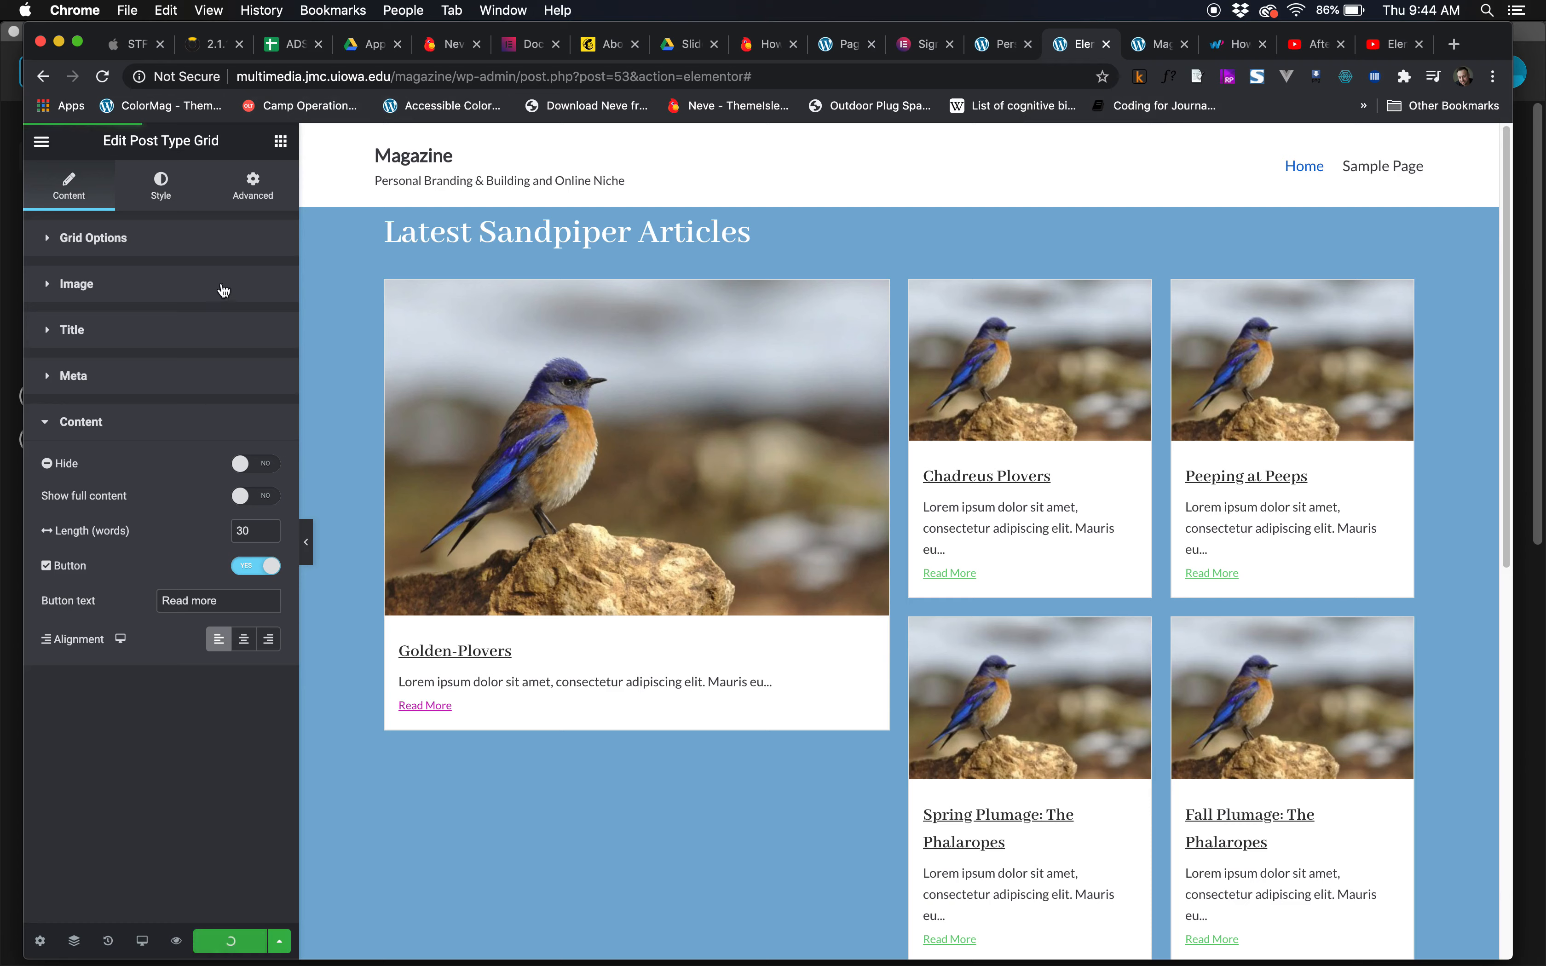
pyautogui.click(41, 141)
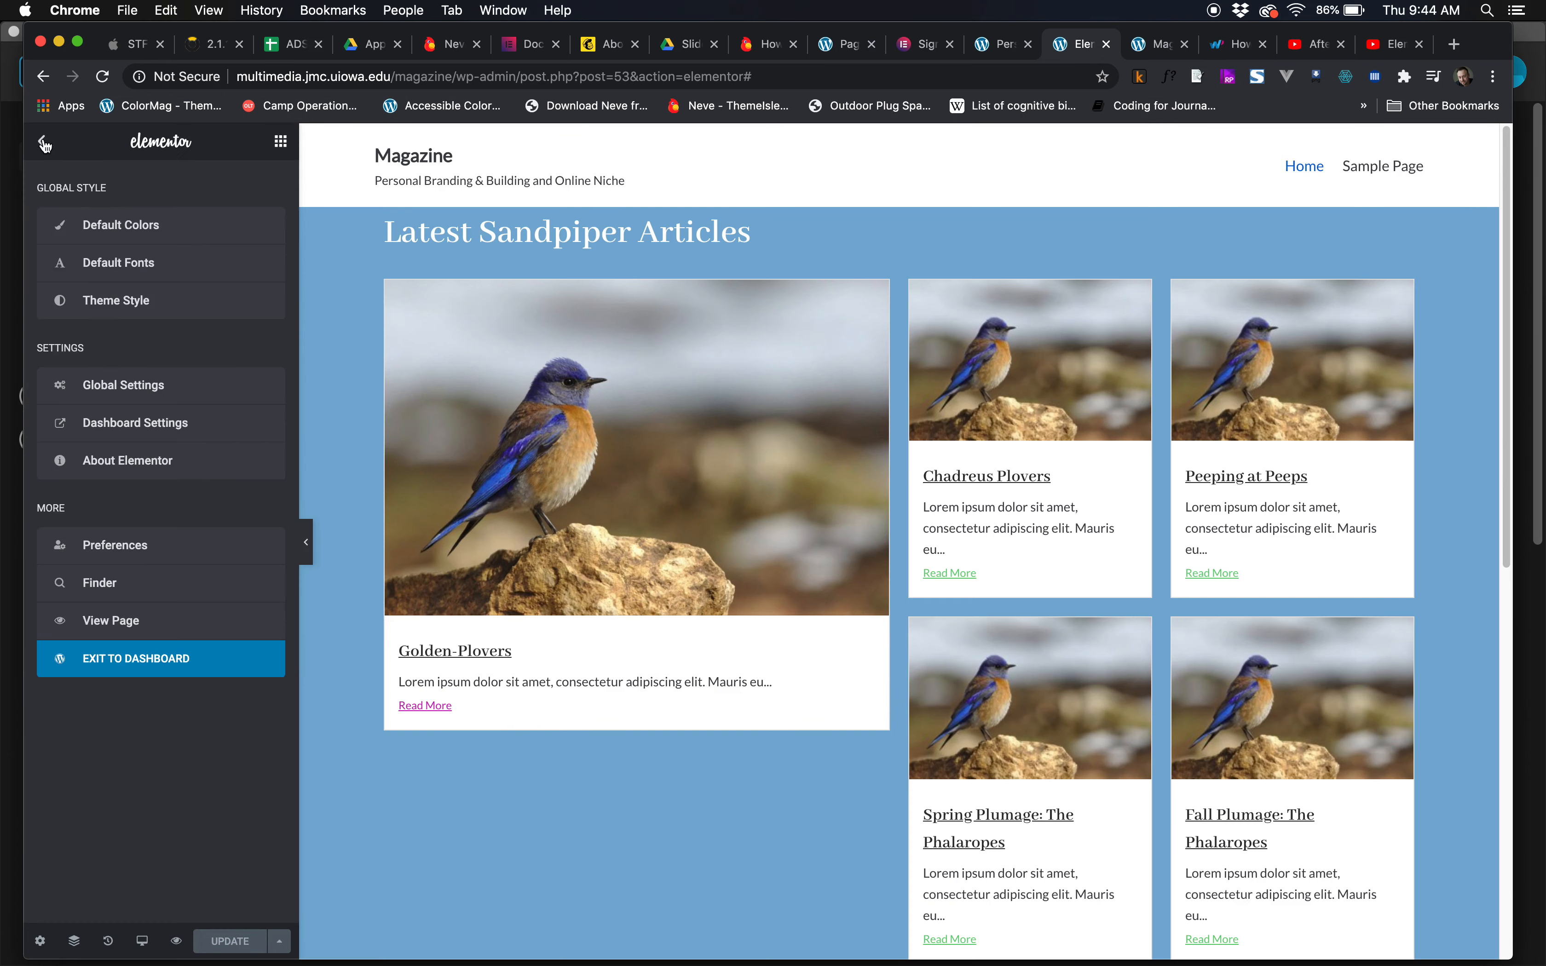
pyautogui.click(99, 661)
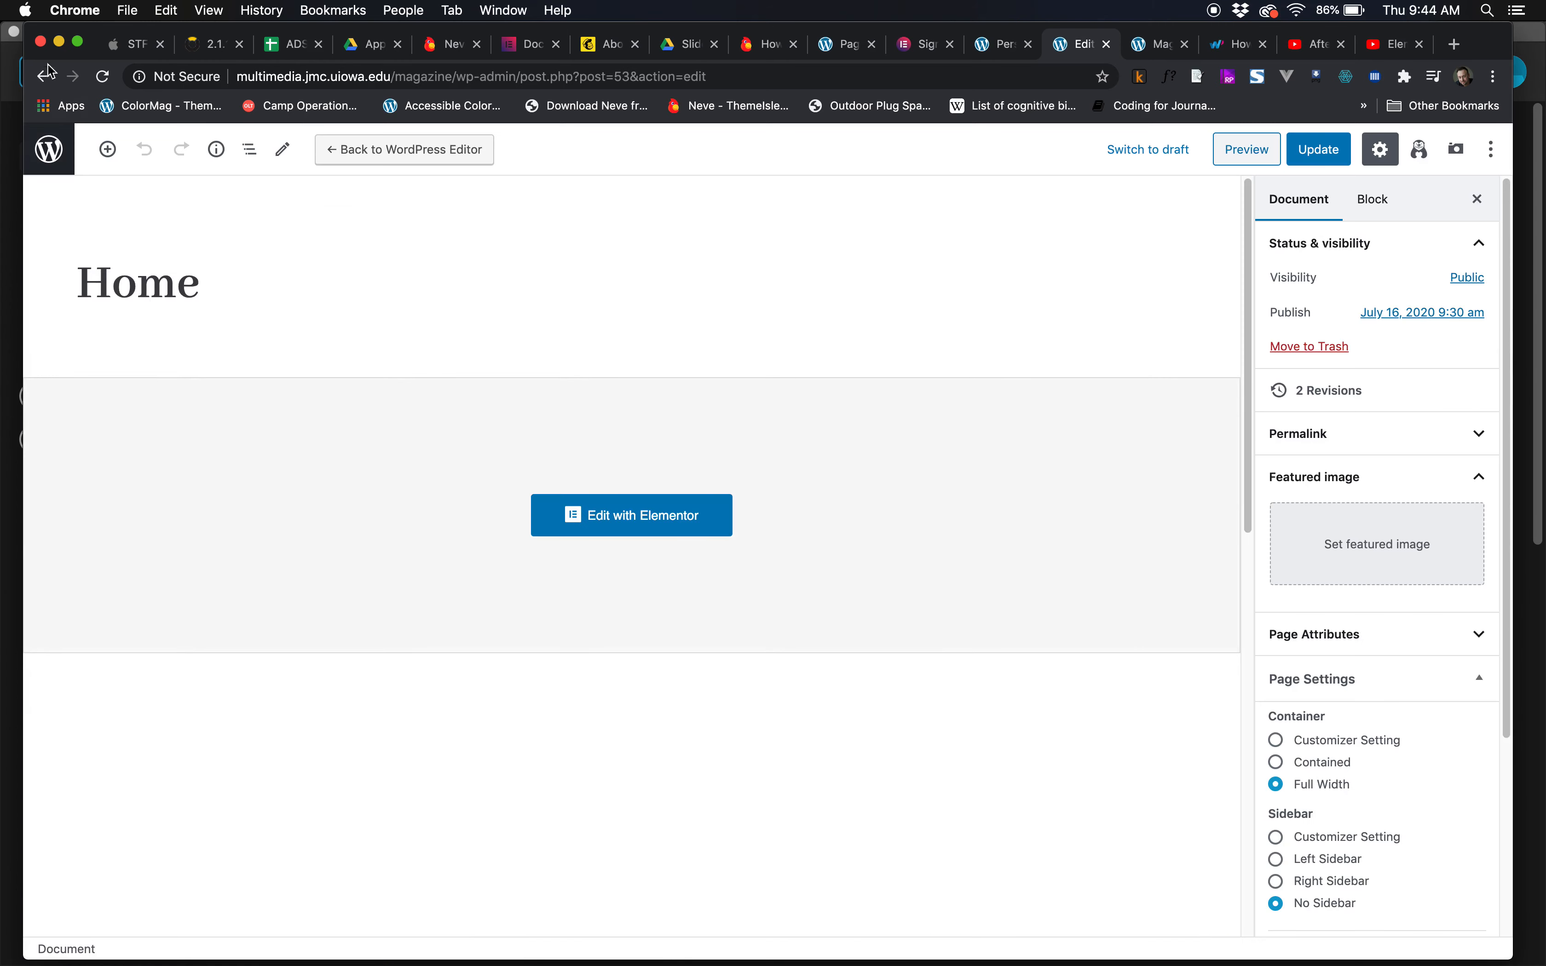
pyautogui.click(49, 150)
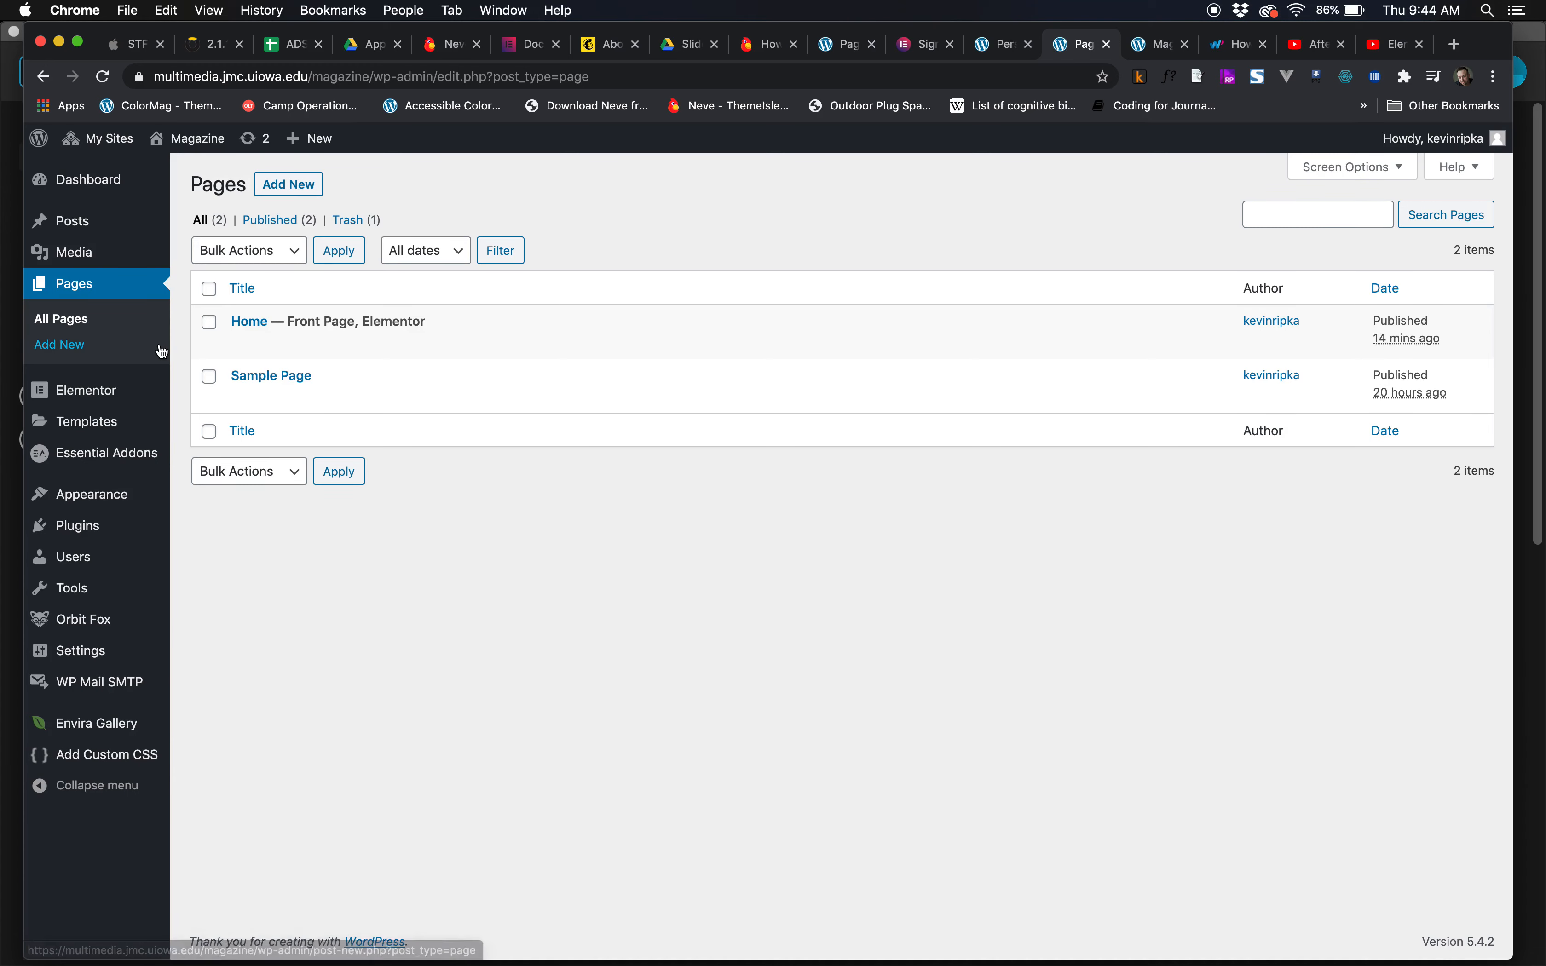
# Open the installed themes in WordPress and look through them for the ColorMag theme.
pyautogui.moveTo(101, 461)
pyautogui.moveTo(93, 495)
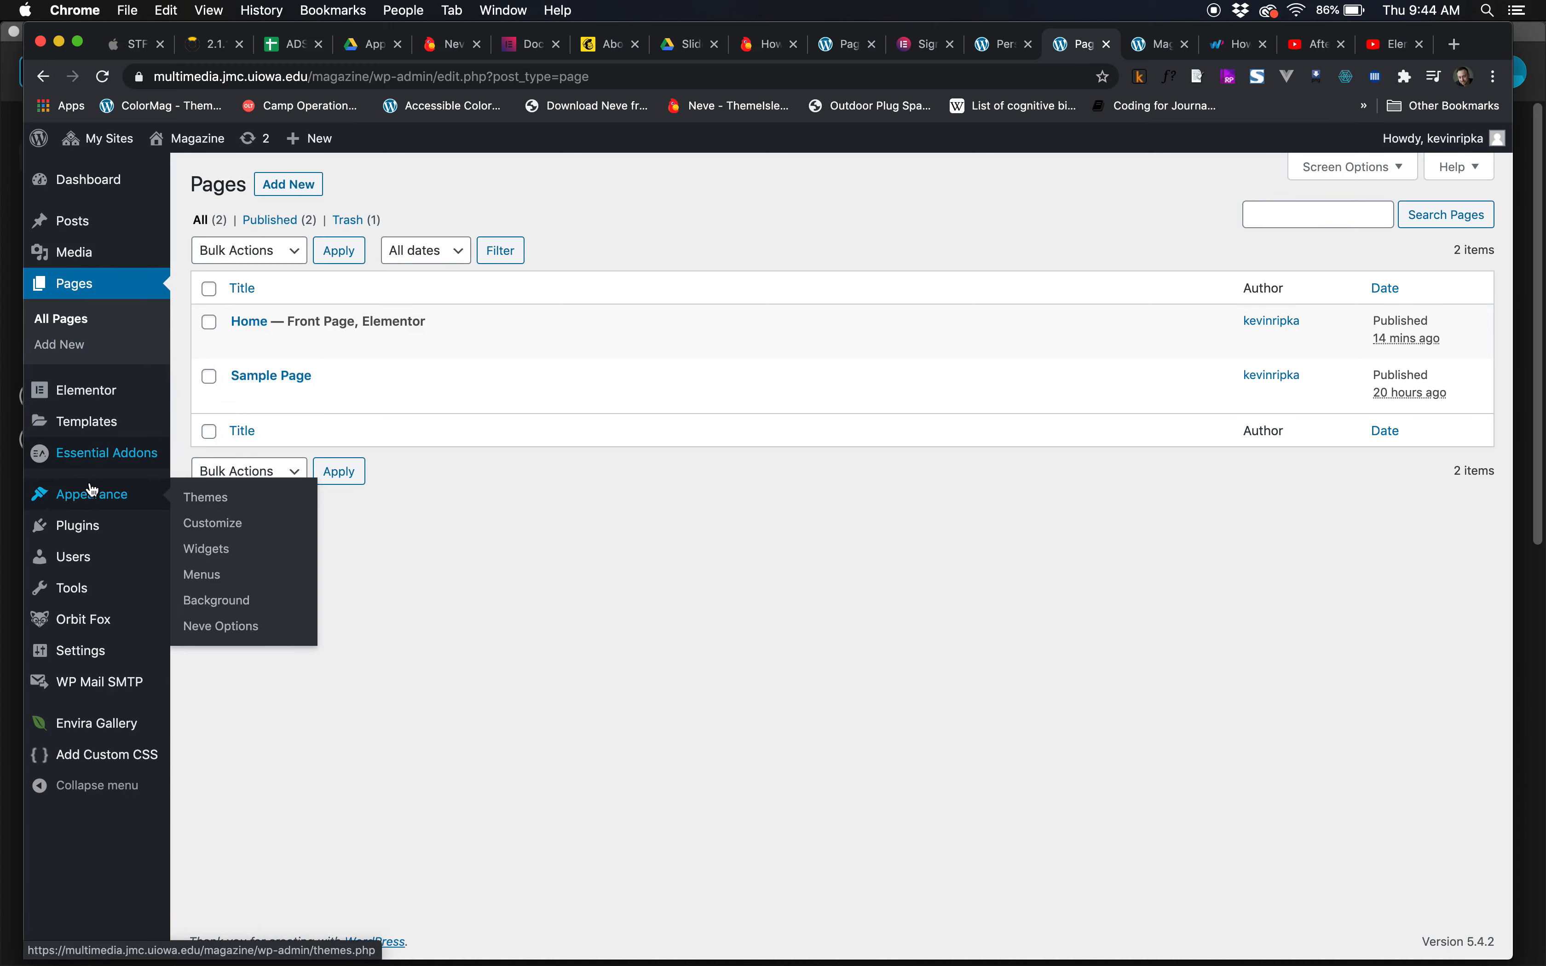
pyautogui.click(207, 498)
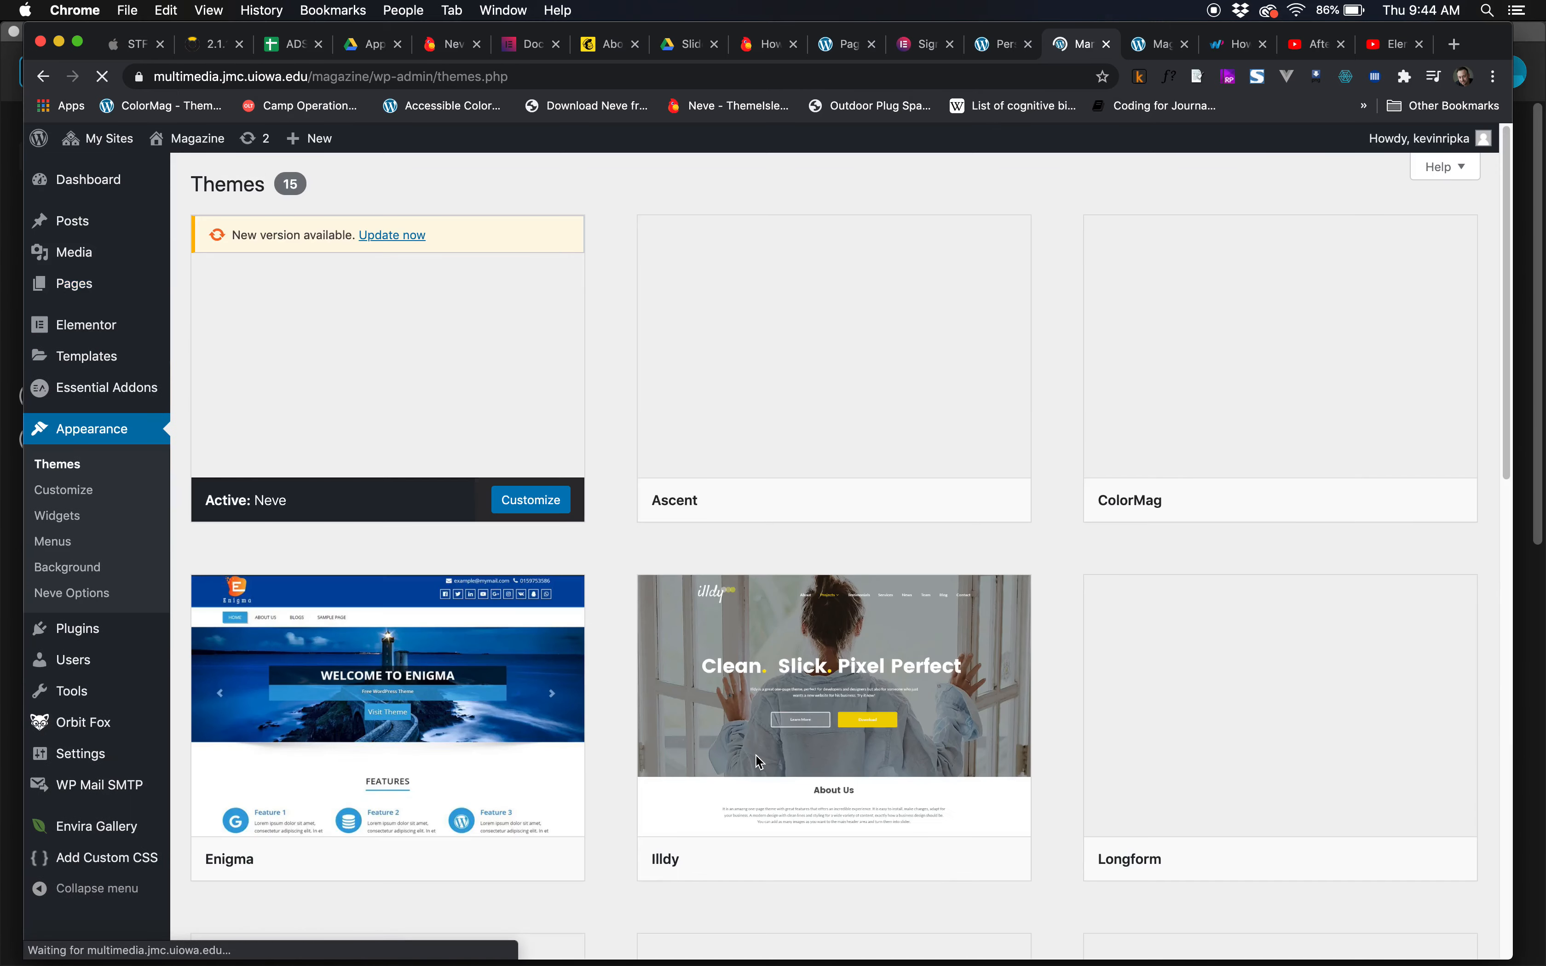
pyautogui.scroll(-1, 757, 756)
pyautogui.scroll(-2, 757, 756)
pyautogui.moveTo(1280, 419)
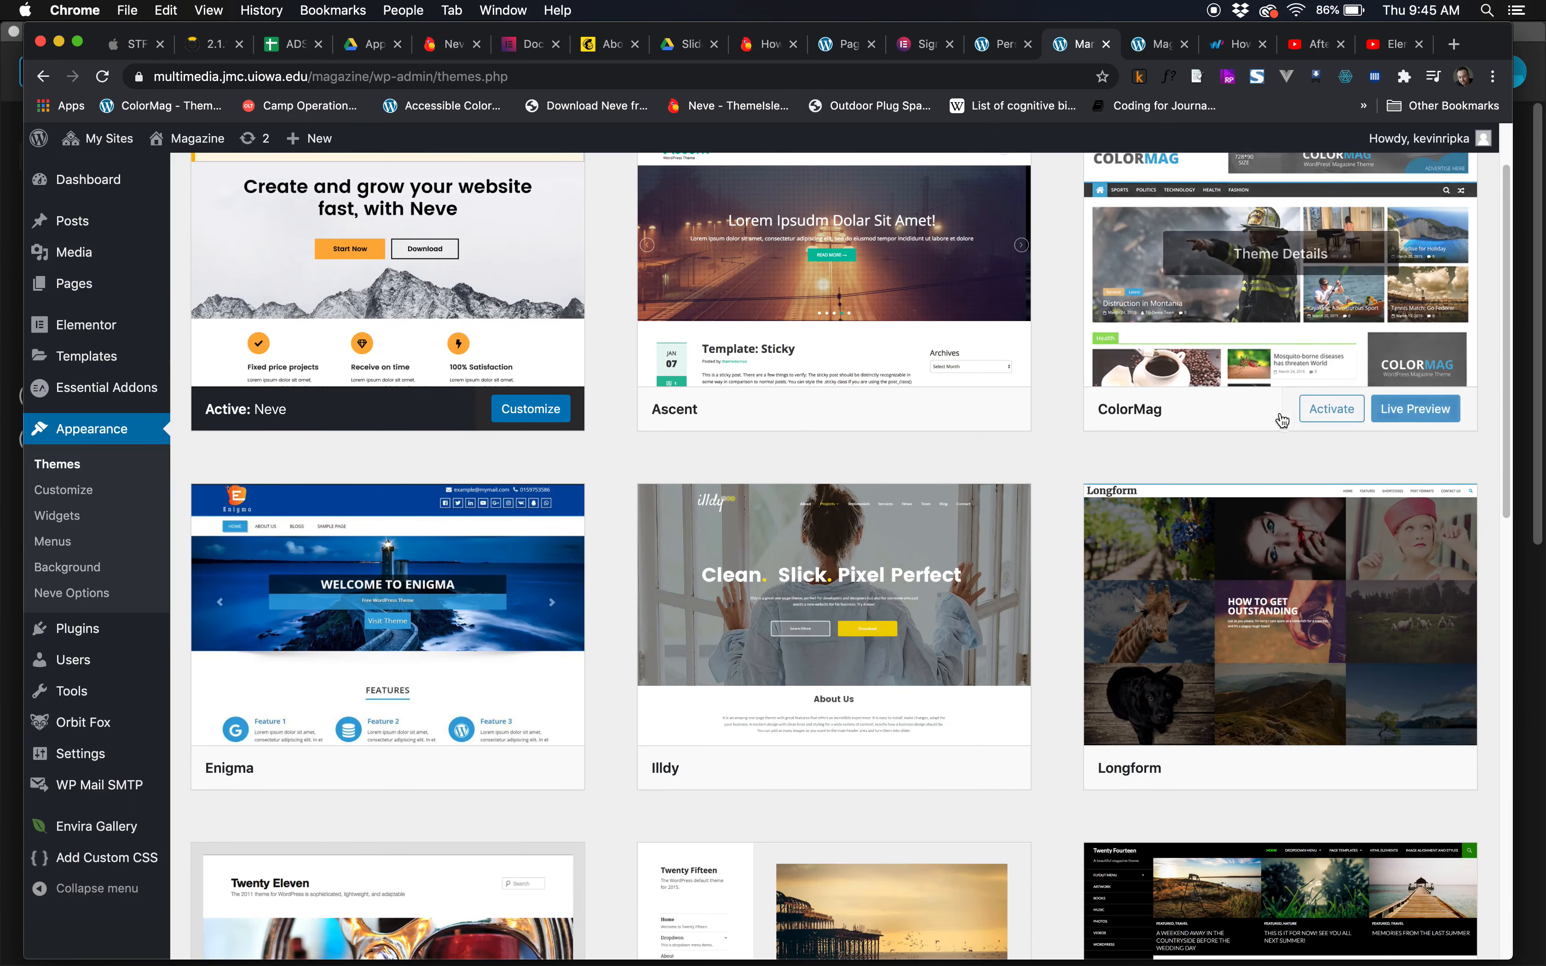
pyautogui.scroll(3, 1278, 424)
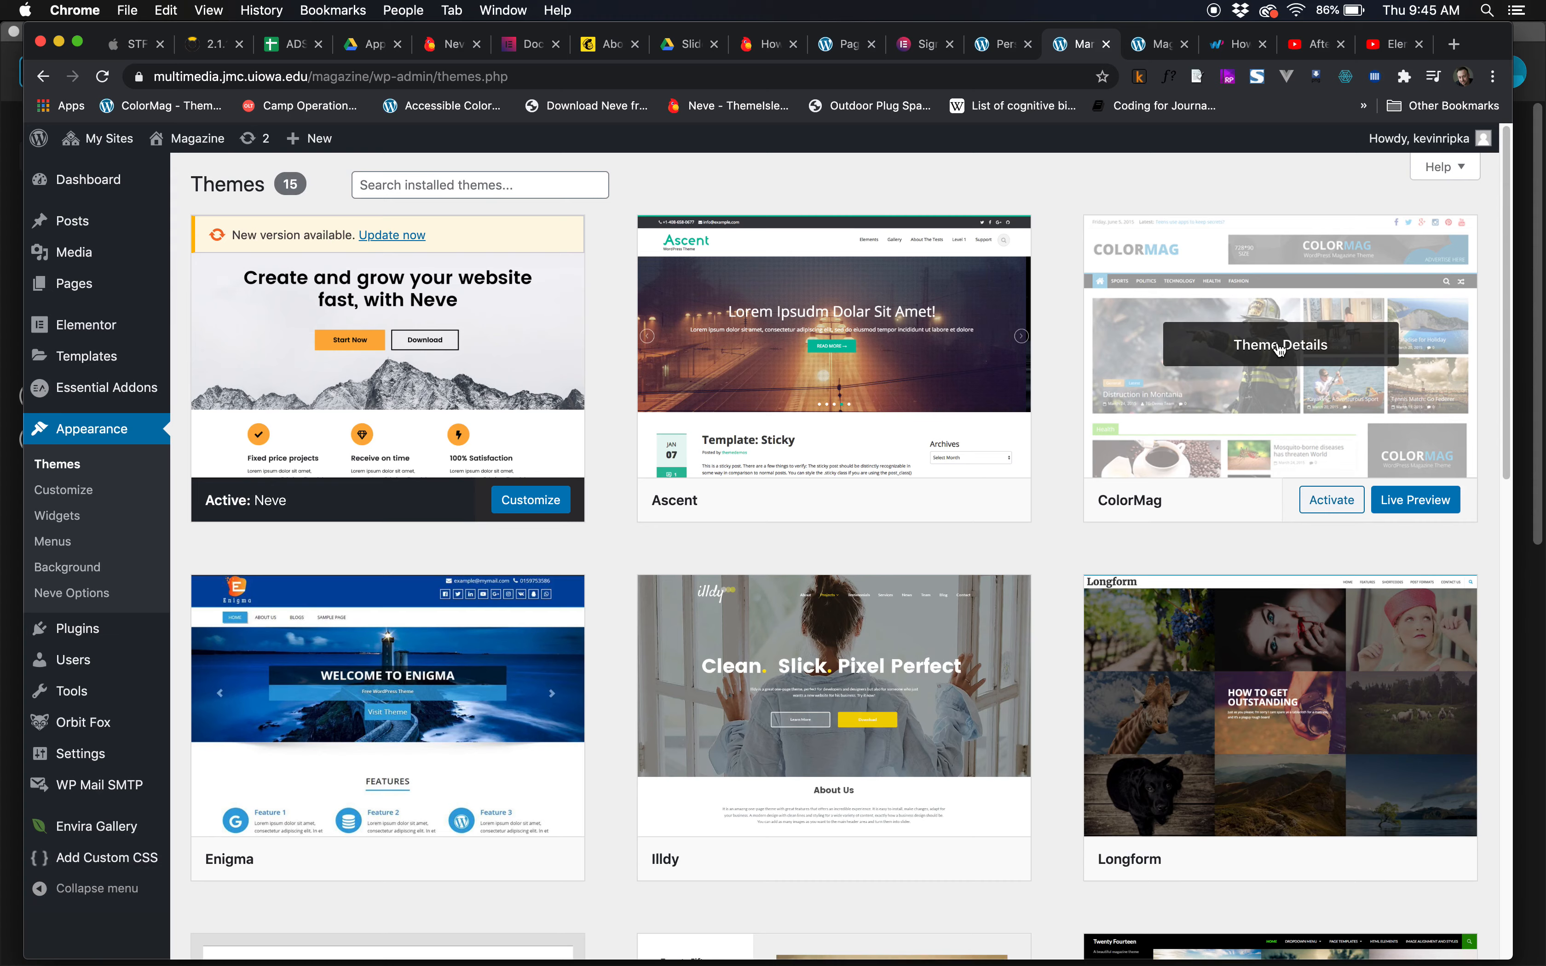
# Live-preview the home page in the ColorMag theme, check its sections, and close the preview without activating it.
pyautogui.click(1423, 503)
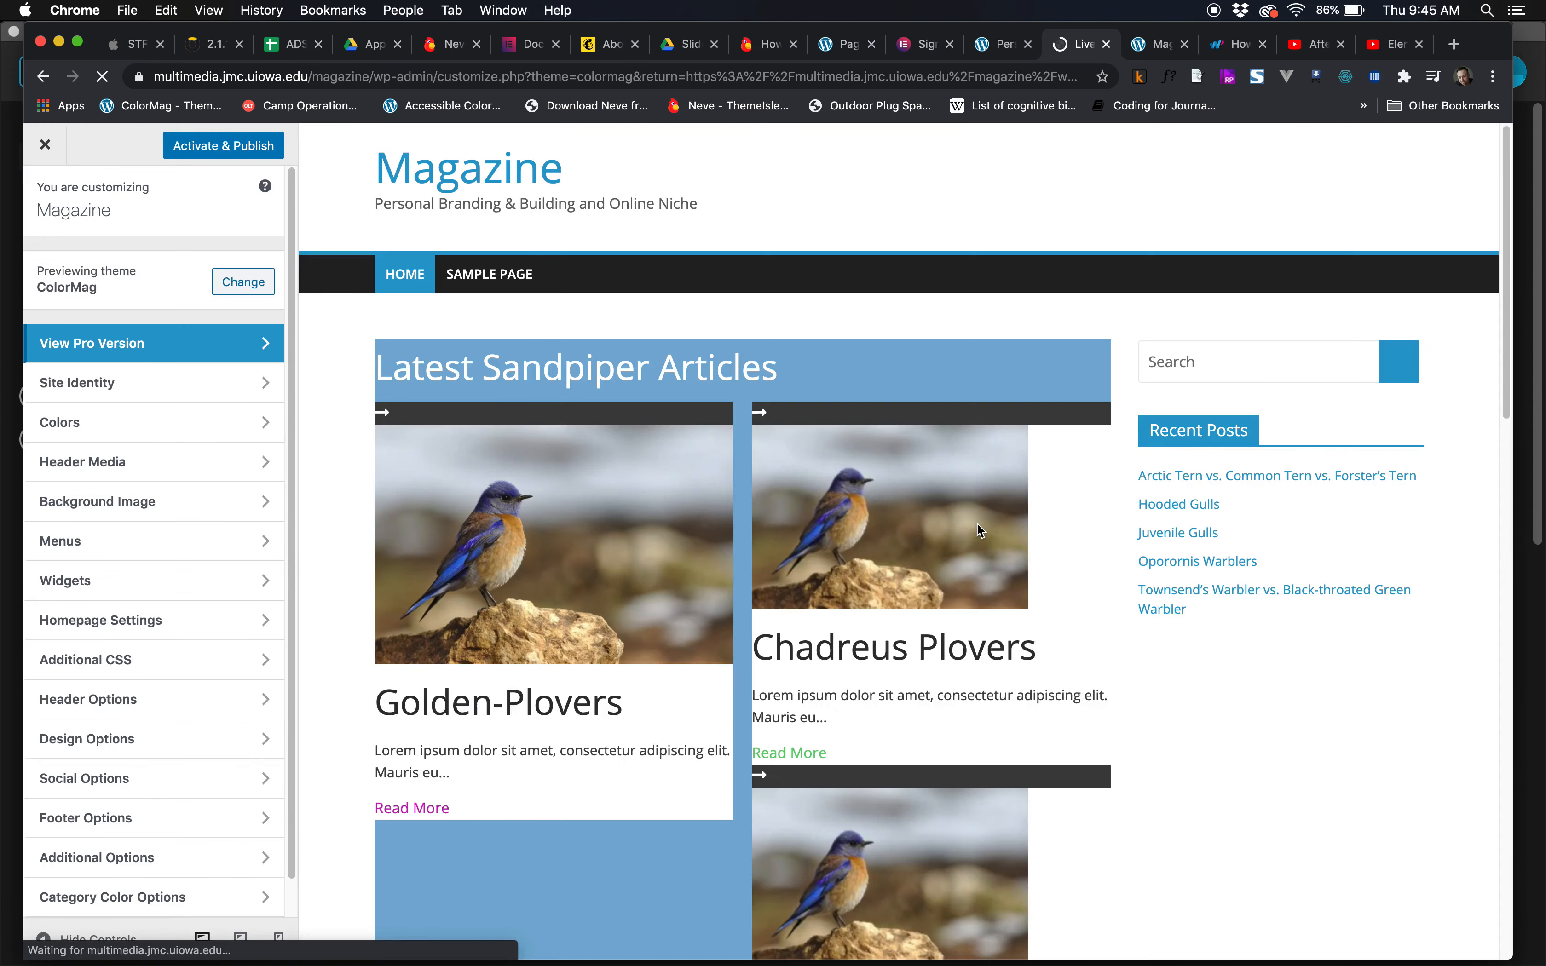
pyautogui.scroll(-3, 929, 690)
pyautogui.scroll(-8, 929, 691)
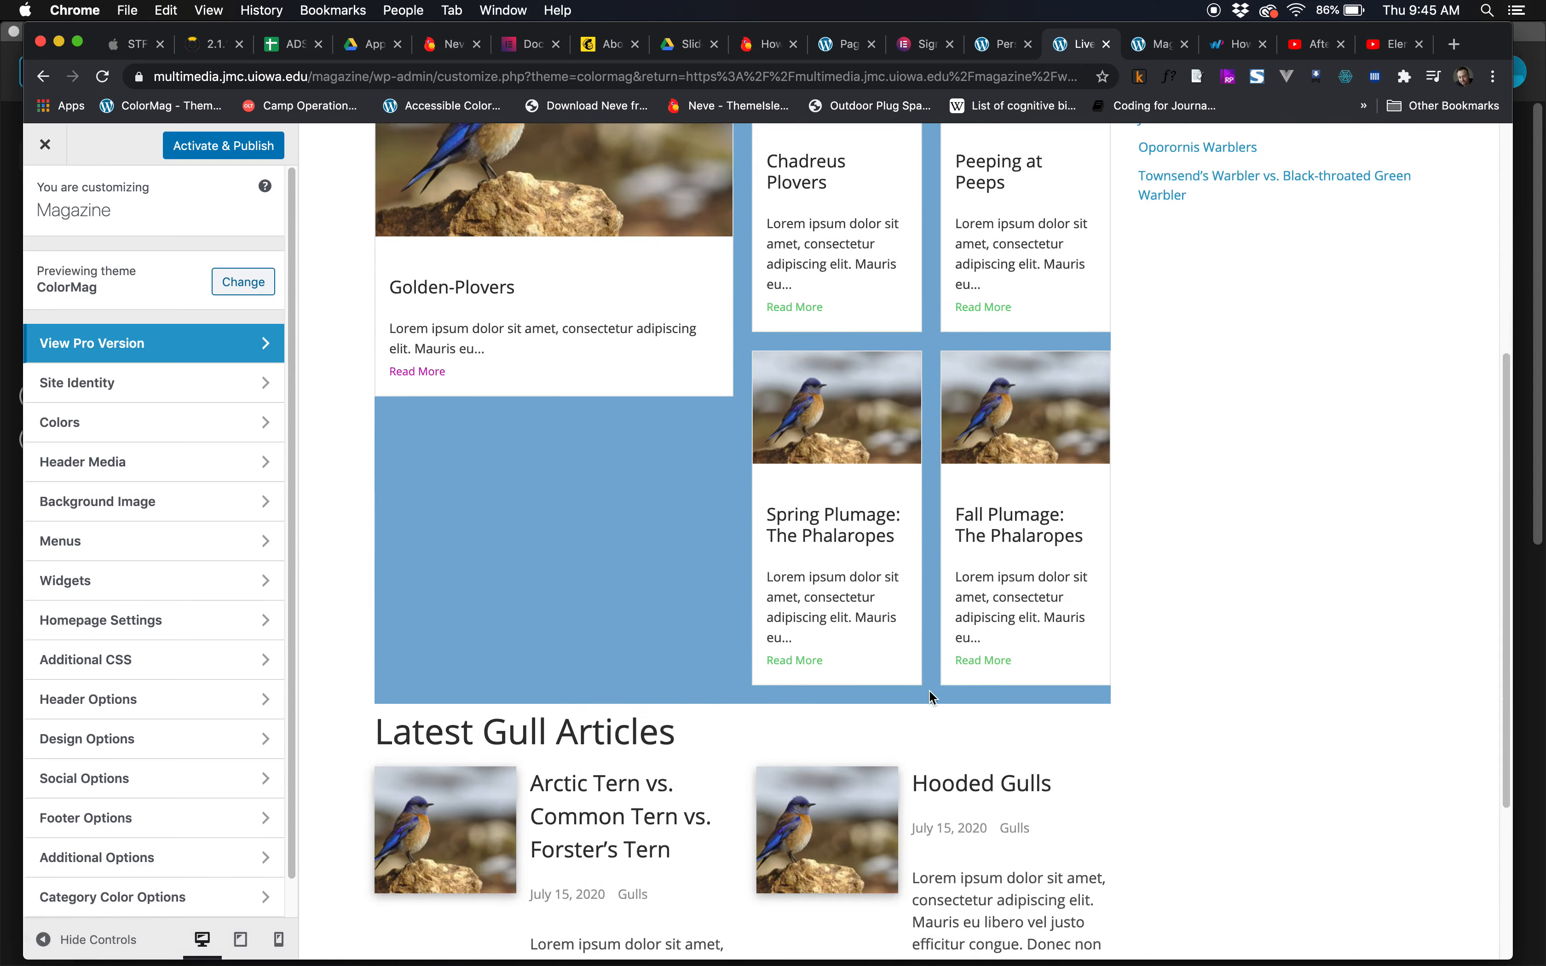
pyautogui.scroll(11, 929, 692)
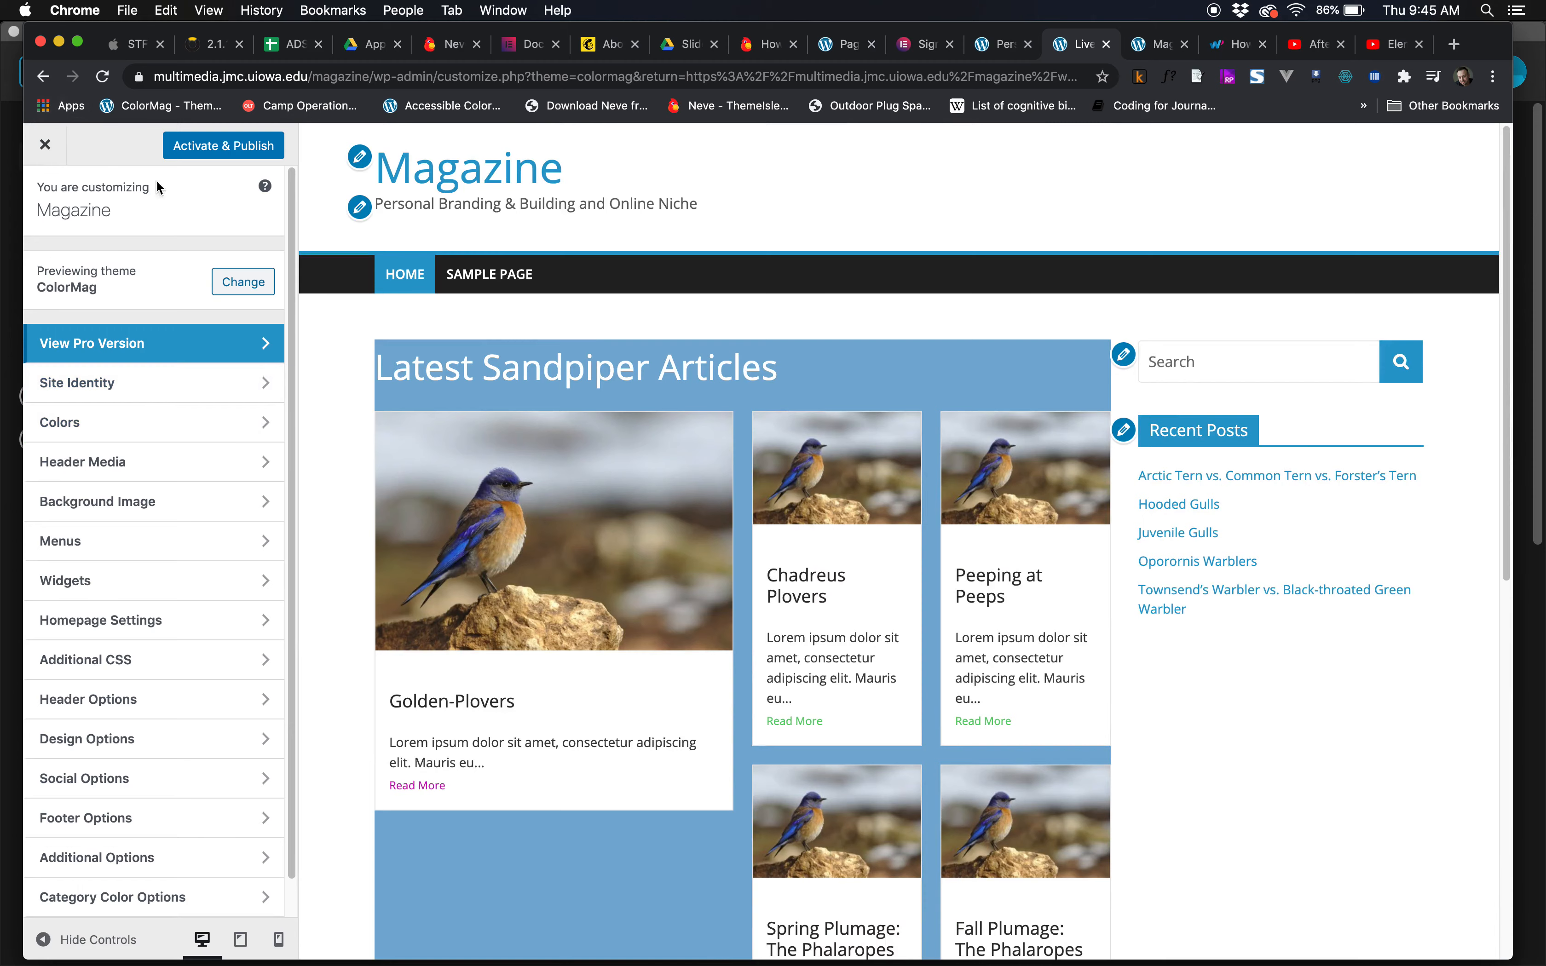
pyautogui.click(46, 149)
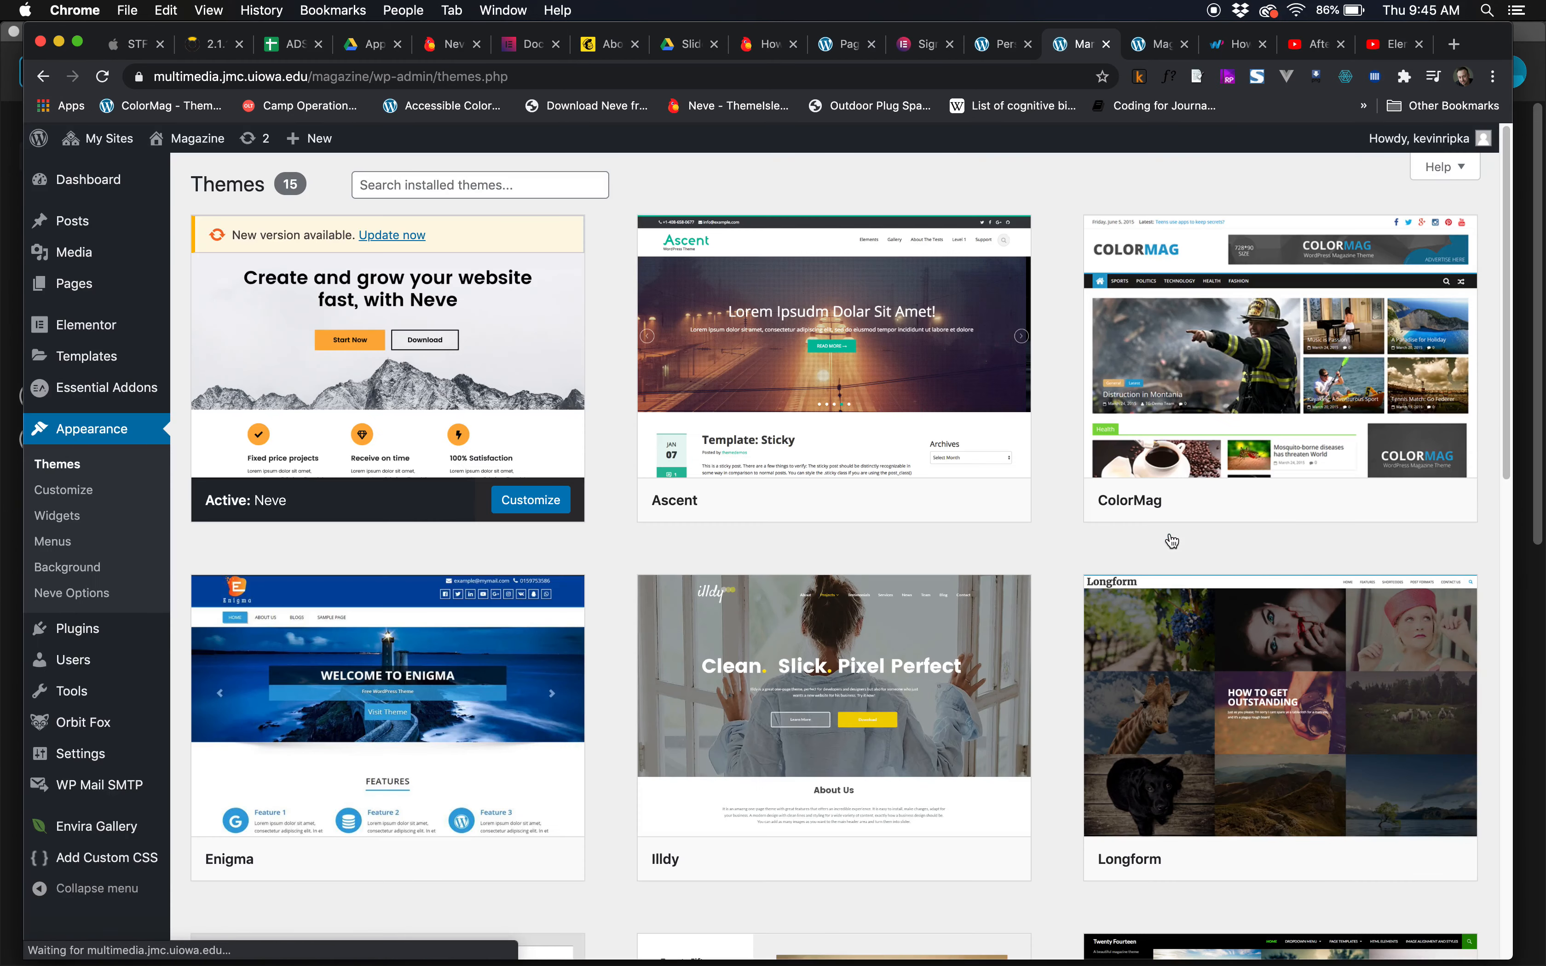